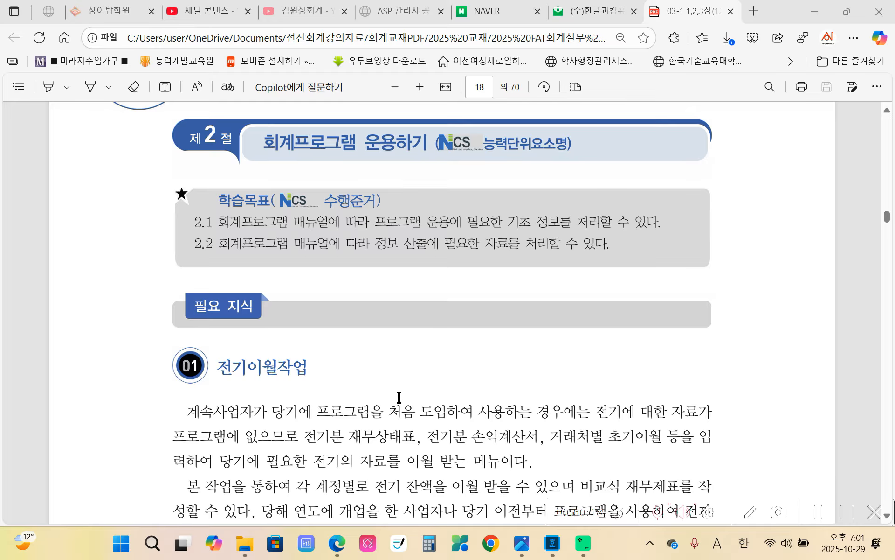
Launch the AT자격시험 더존 Smart A(iPLUS) training program from the pinned apps.
scroll(398, 397, "up", 2)
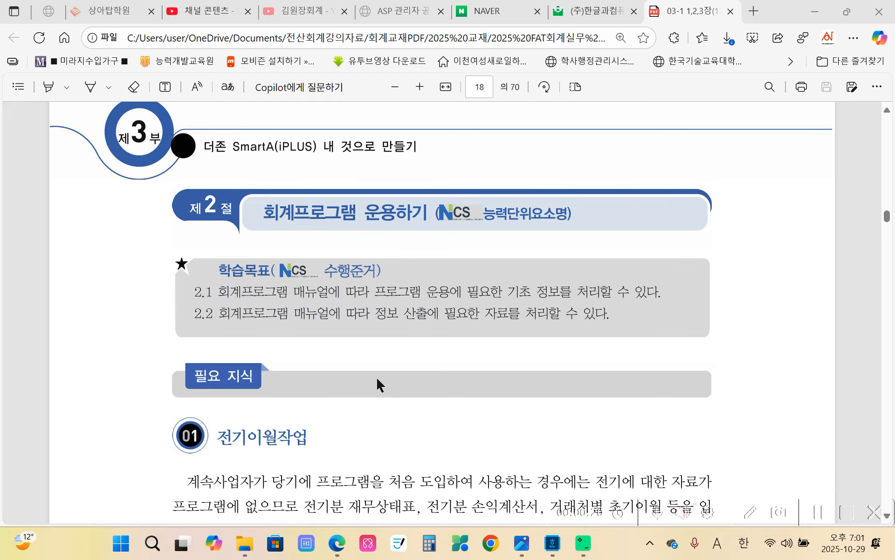
scroll(297, 378, "down", 2)
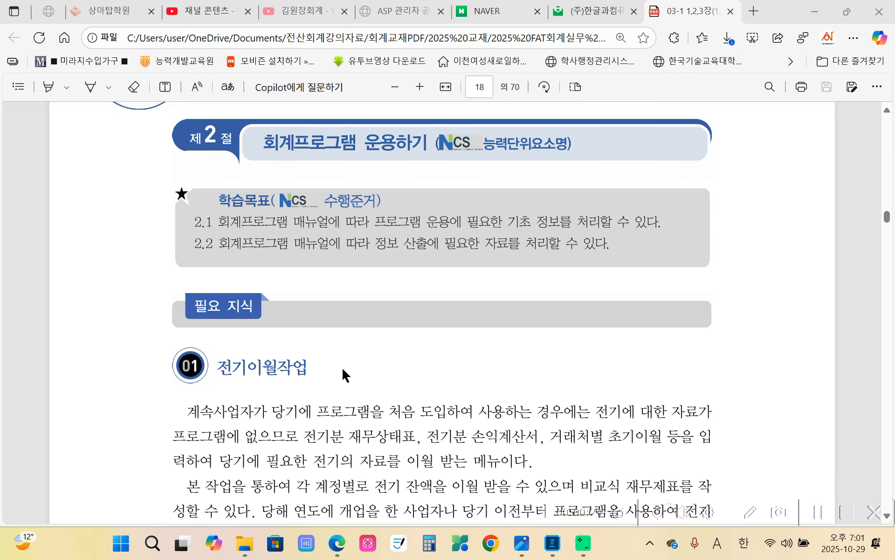
left_click(115, 549)
scroll(394, 267, "down", 3)
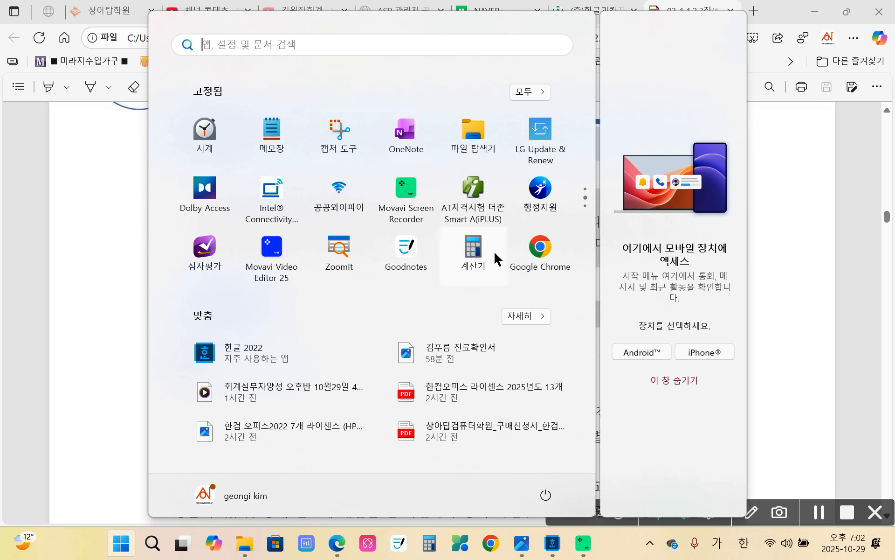
left_click(481, 214)
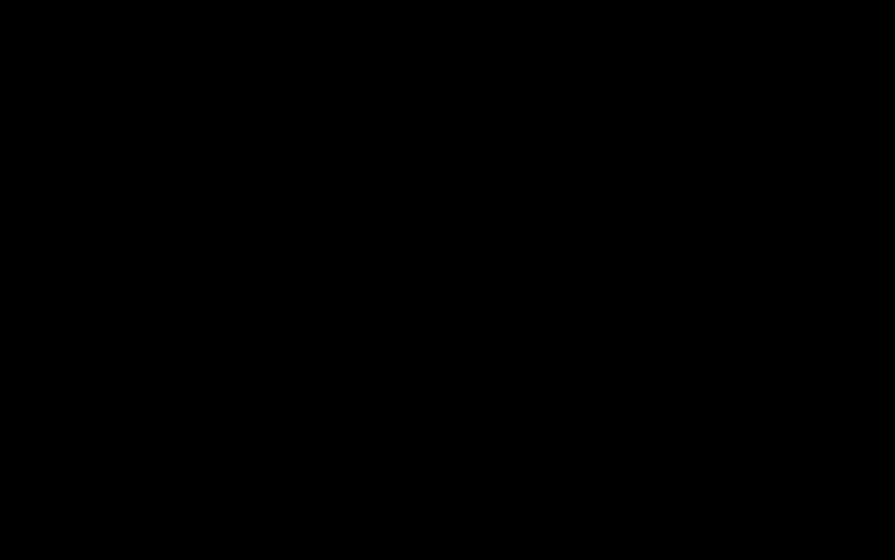
left_click(386, 391)
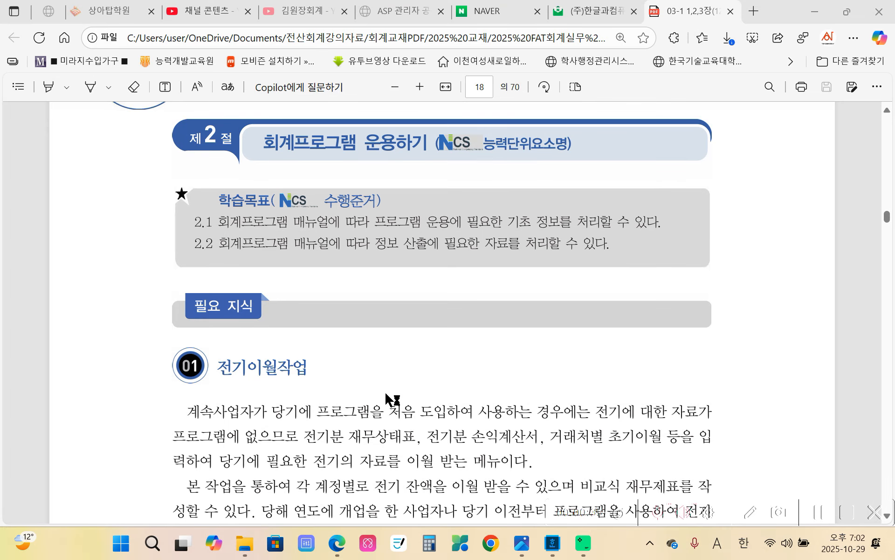
left_click(405, 367)
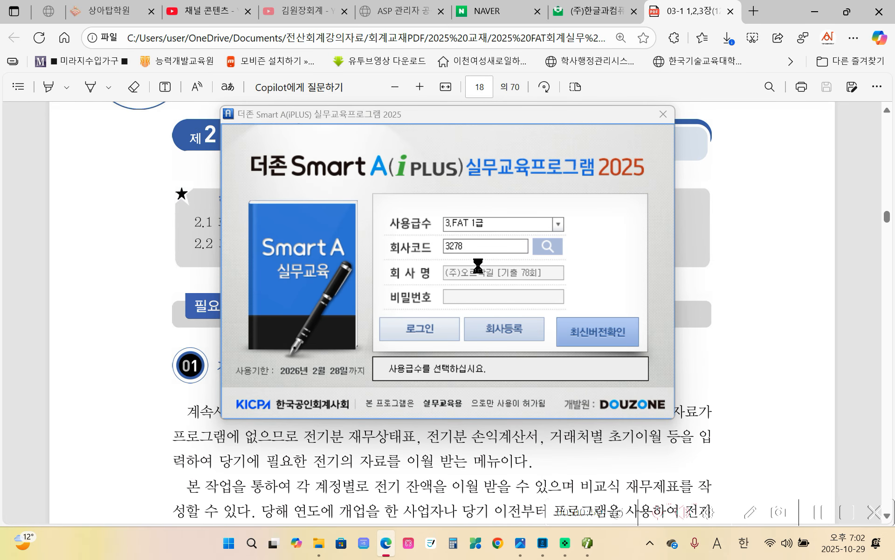
Log in to company 1028 (주)삼일패션 at FAT 1급, maximize the program and show the full 회계 menu.
left_click(547, 248)
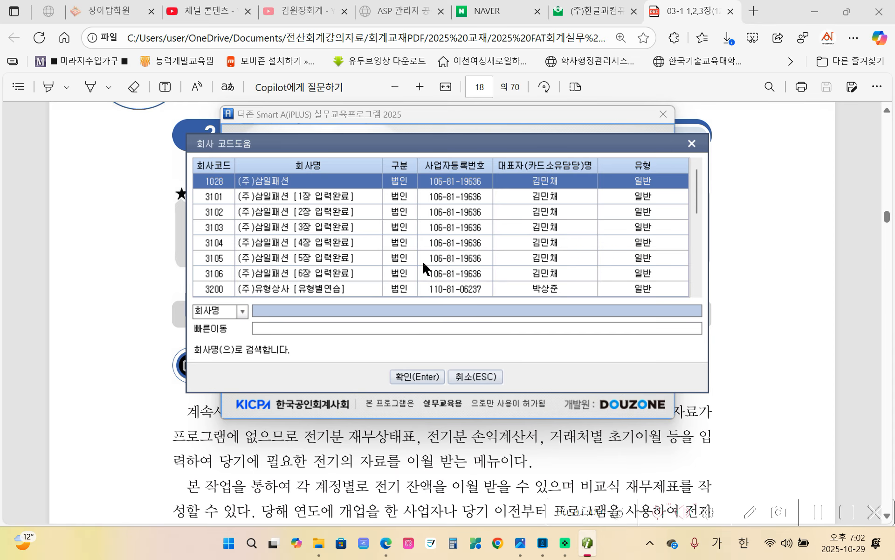
left_click(411, 376)
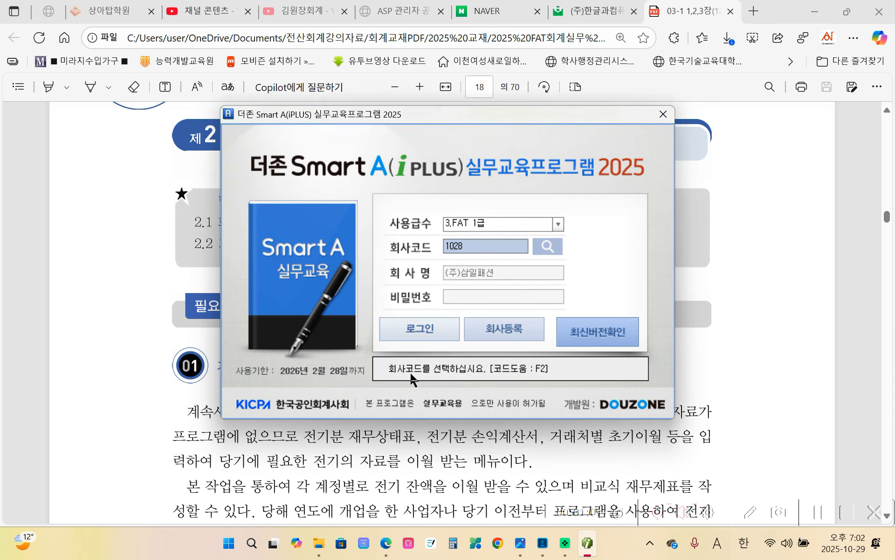
left_click(408, 331)
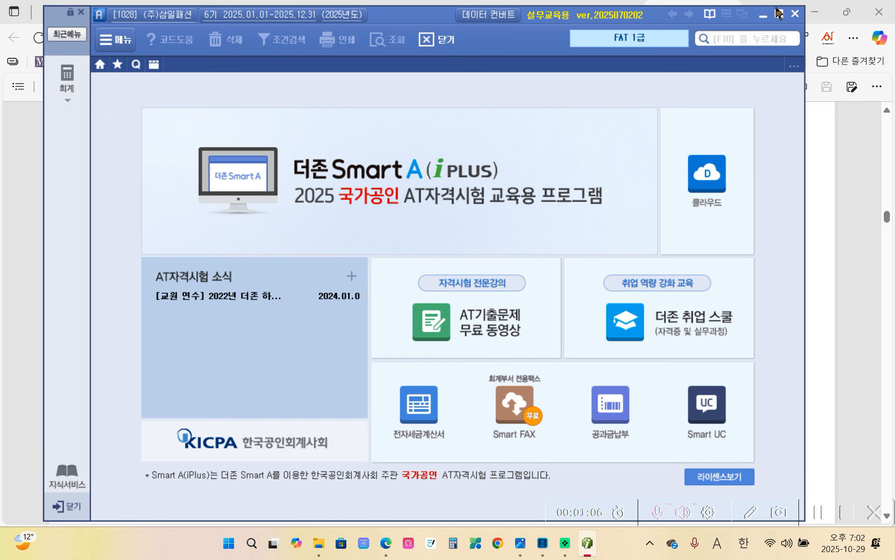
left_click(779, 13)
left_click(10, 80)
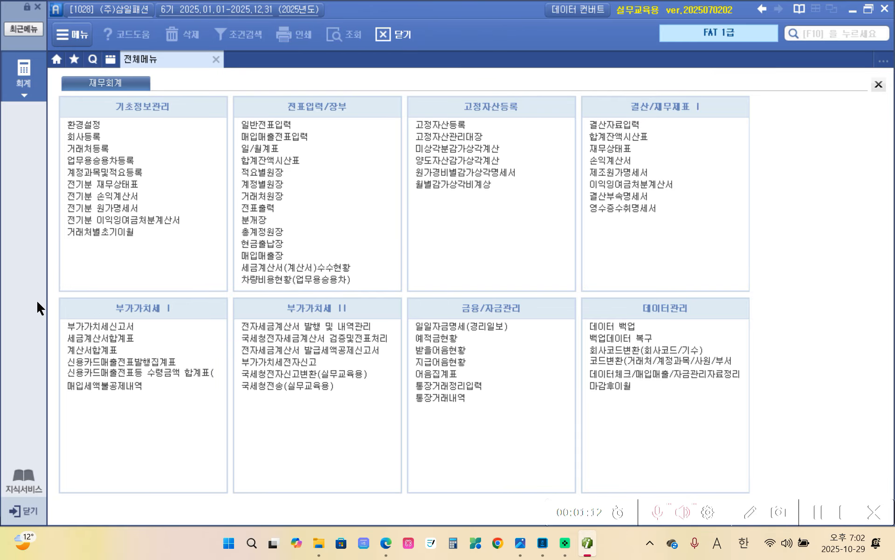
Circle the 회계 module, the 기초정보관리 heading and its entries from 환경설정 to 계정과목및적요등록 with temporary screen annotations, and clear them.
mouse_move(29, 99)
left_mouse_down()
mouse_move(8, 92)
mouse_move(33, 93)
left_mouse_up()
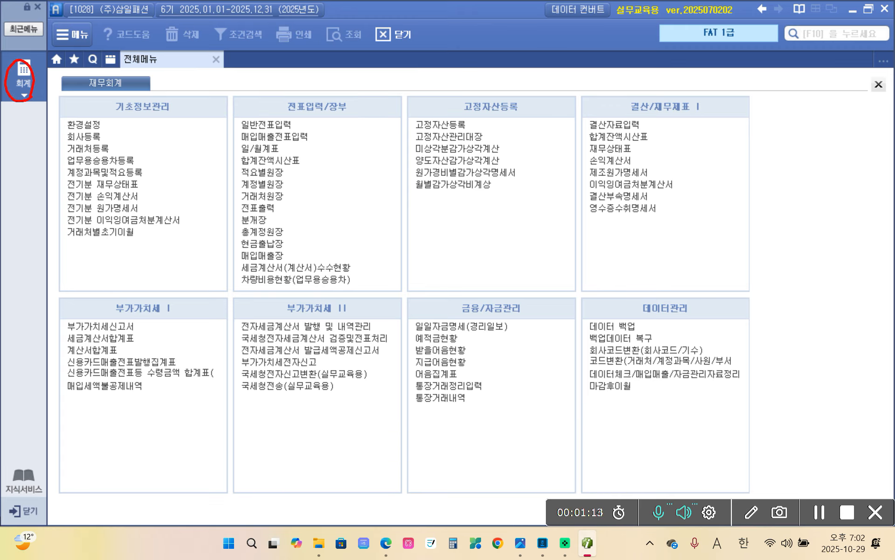
mouse_move(136, 125)
left_mouse_down()
mouse_move(157, 94)
mouse_move(161, 116)
left_mouse_up()
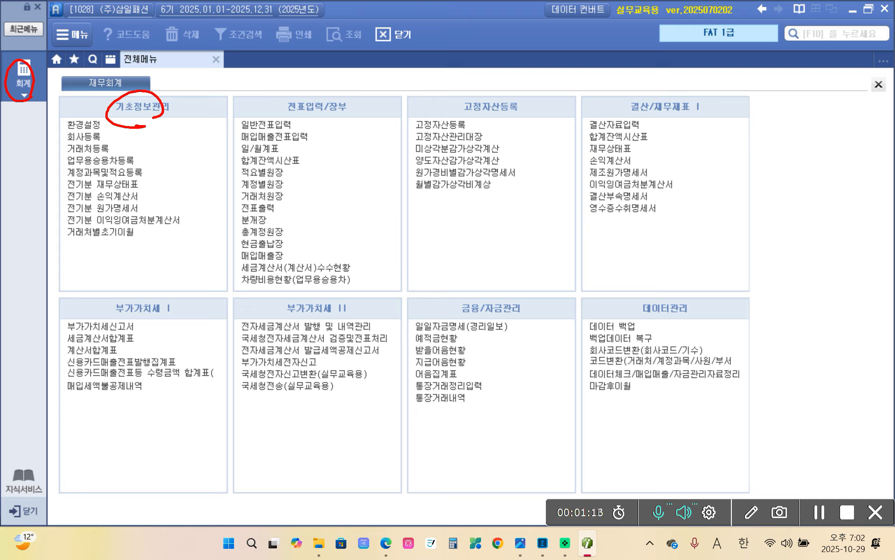
mouse_move(70, 113)
left_mouse_down()
mouse_move(47, 158)
mouse_move(55, 177)
mouse_move(130, 180)
mouse_move(159, 164)
mouse_move(110, 122)
mouse_move(66, 120)
left_mouse_up()
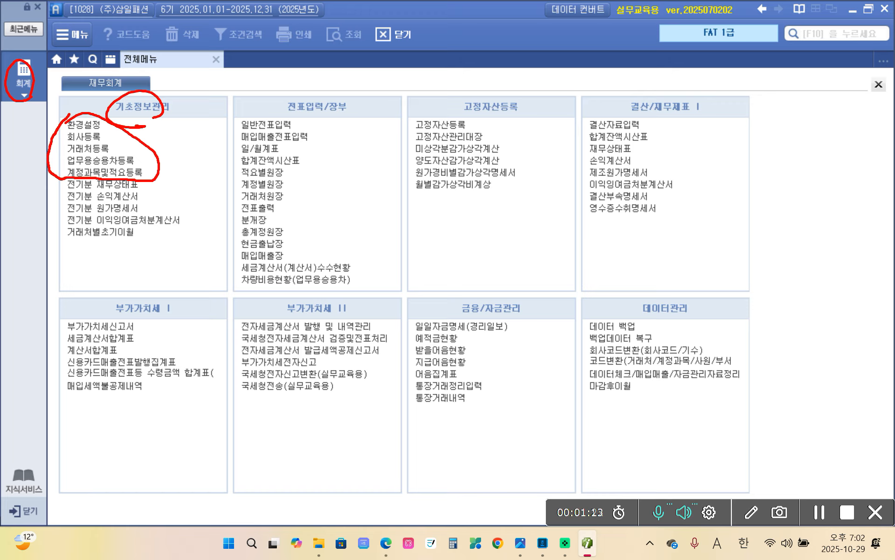
key("Escape")
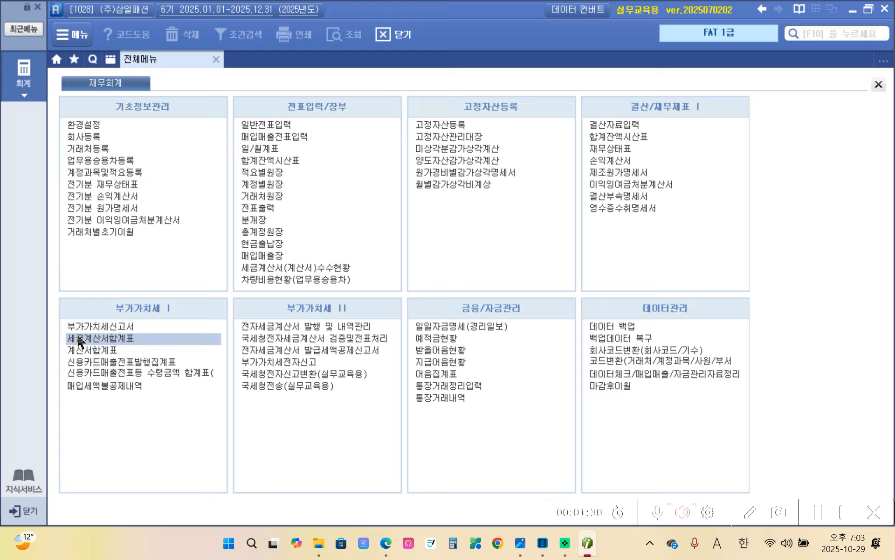
key("ctrl+2")
mouse_move(55, 173)
left_mouse_down()
mouse_move(54, 222)
mouse_move(77, 229)
mouse_move(151, 227)
mouse_move(195, 207)
mouse_move(122, 176)
mouse_move(58, 176)
left_mouse_up()
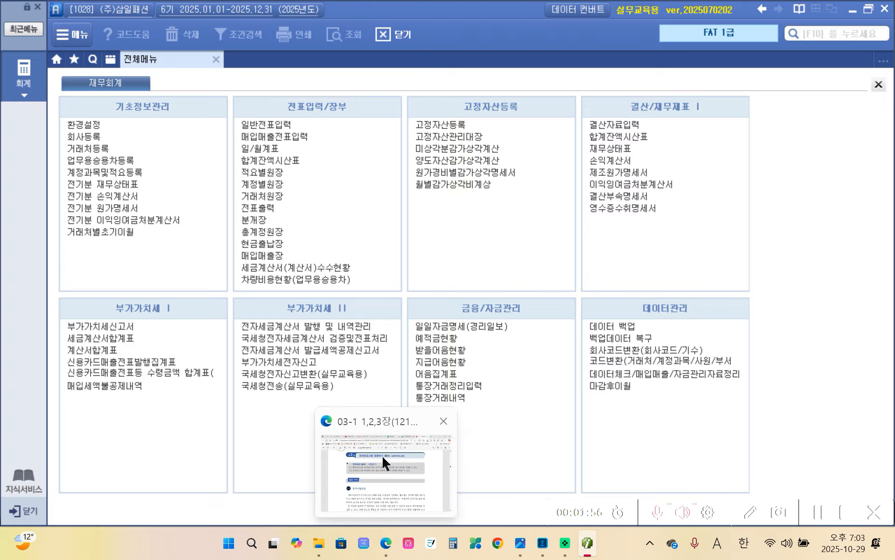
Switch to the textbook PDF in Microsoft Edge and go to section 01 전기이월작업.
left_click(385, 462)
scroll(315, 427, "down", 5)
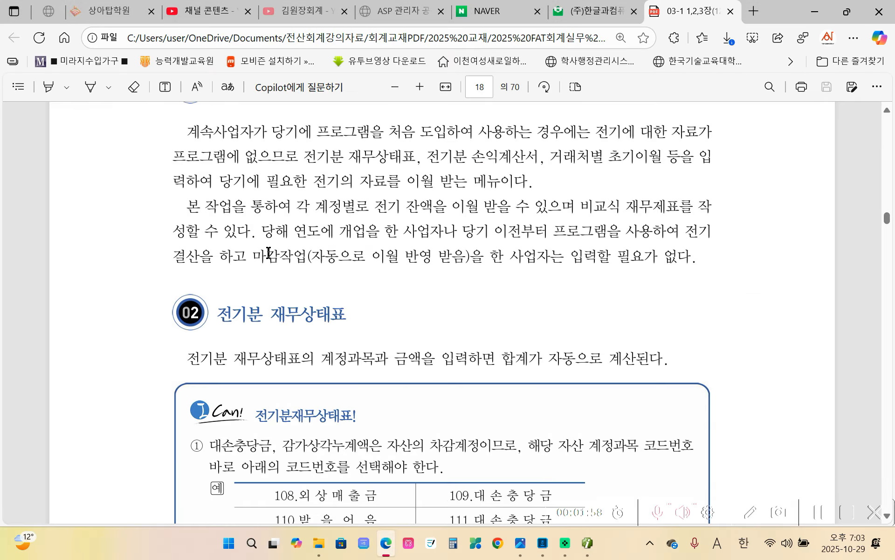
scroll(269, 253, "up", 3)
left_click_drag(220, 156, 308, 156)
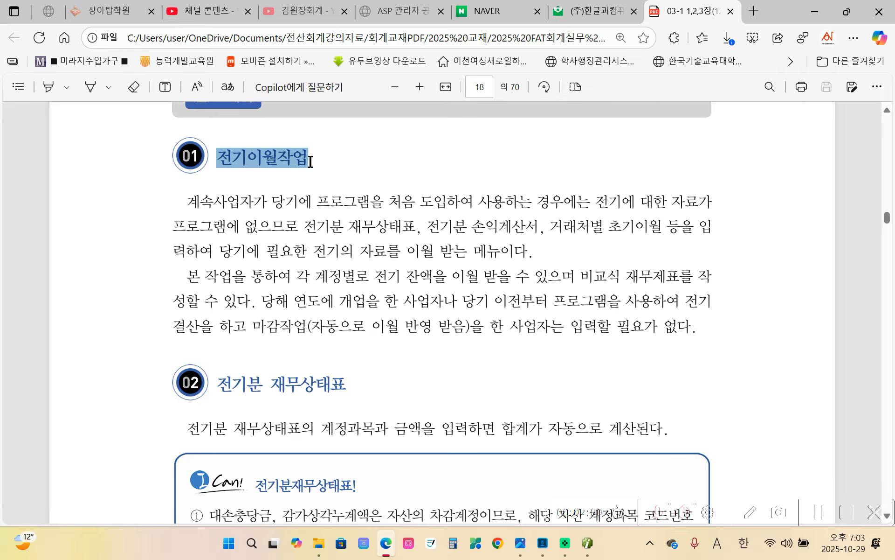
left_click(214, 211)
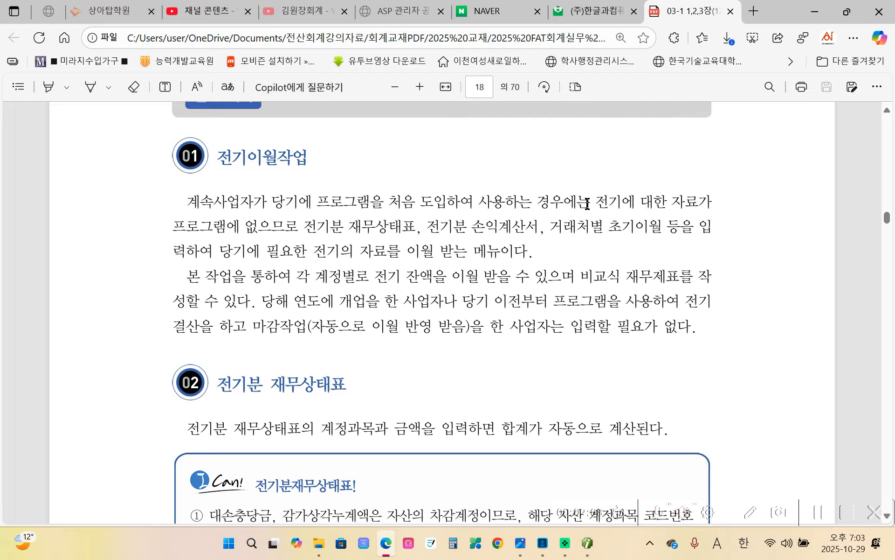
Examine the first paragraph of 전기이월작업 on 계속사업자 adopting the program and the prior-period data to enter.
left_click_drag(589, 203, 210, 208)
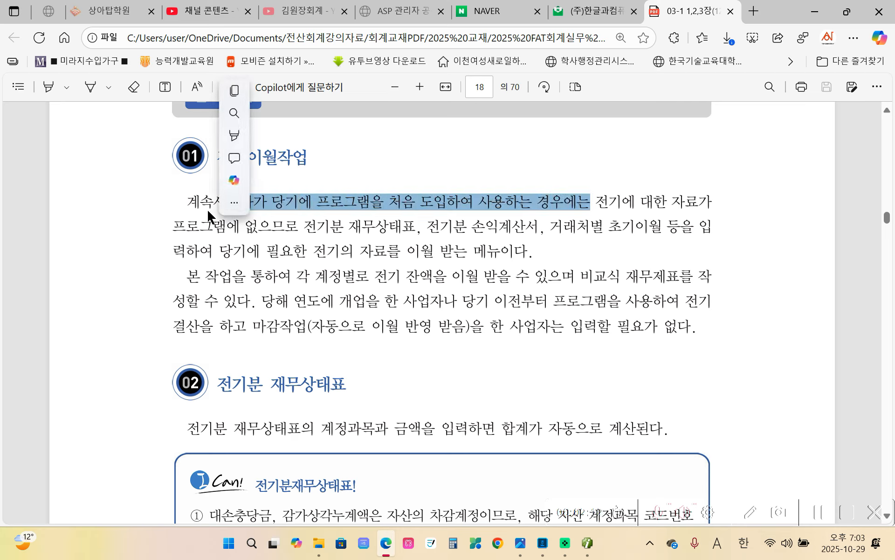
left_click(208, 205)
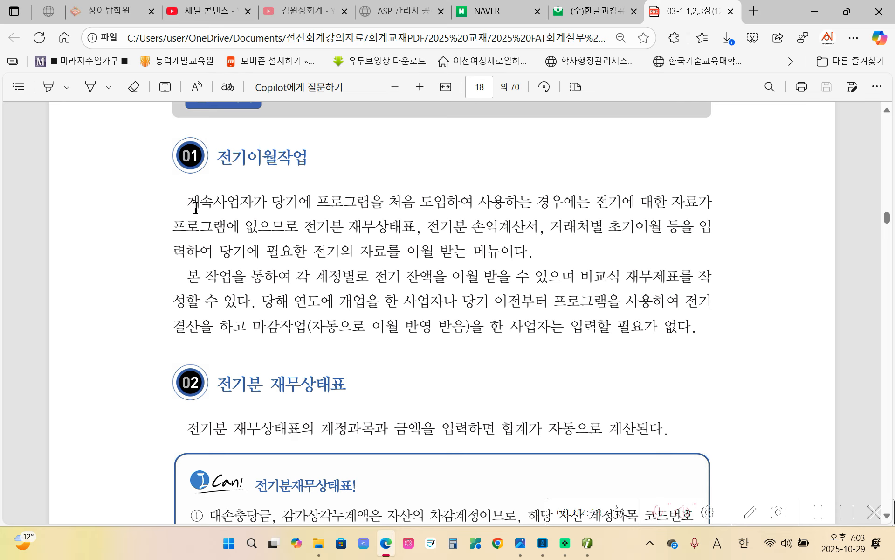
left_click_drag(188, 203, 249, 203)
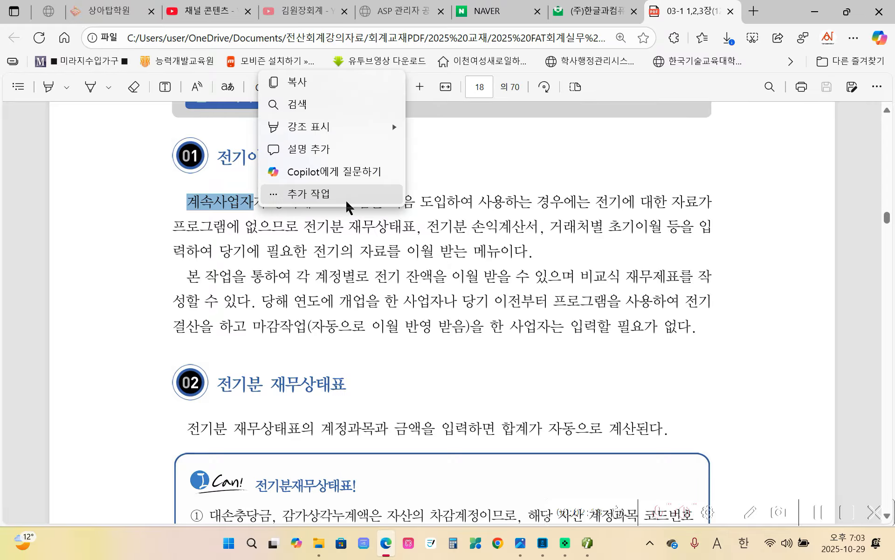
left_click(350, 200)
left_click(666, 252)
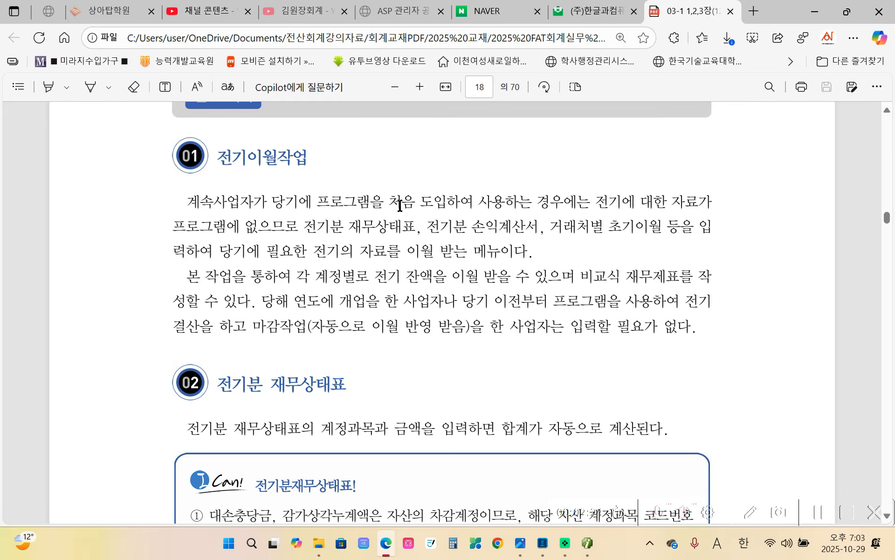
left_click_drag(390, 201, 475, 201)
left_click(549, 228)
left_click_drag(303, 228, 565, 228)
left_click(556, 229)
Highlight 대손충당금 in yellow in note ① of the 전기분재무상태표 box.
scroll(431, 362, "down", 5)
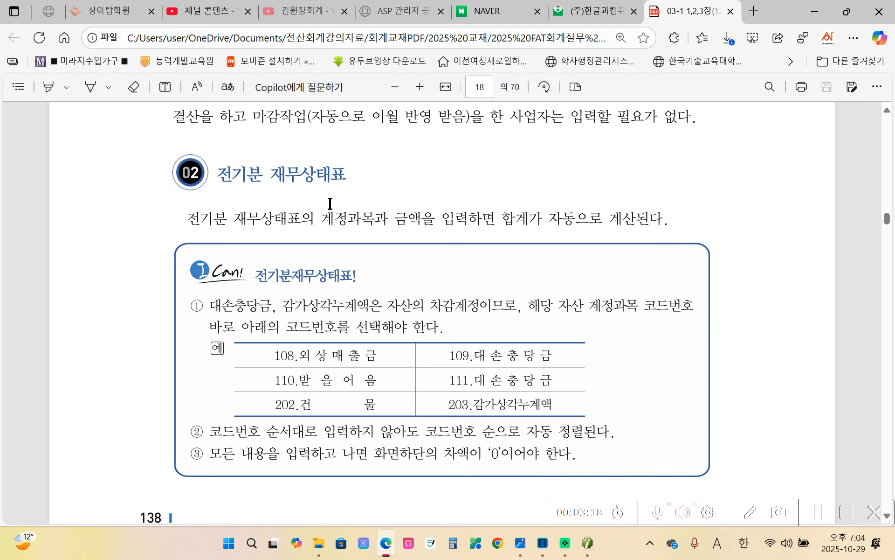
scroll(415, 305, "down", 2)
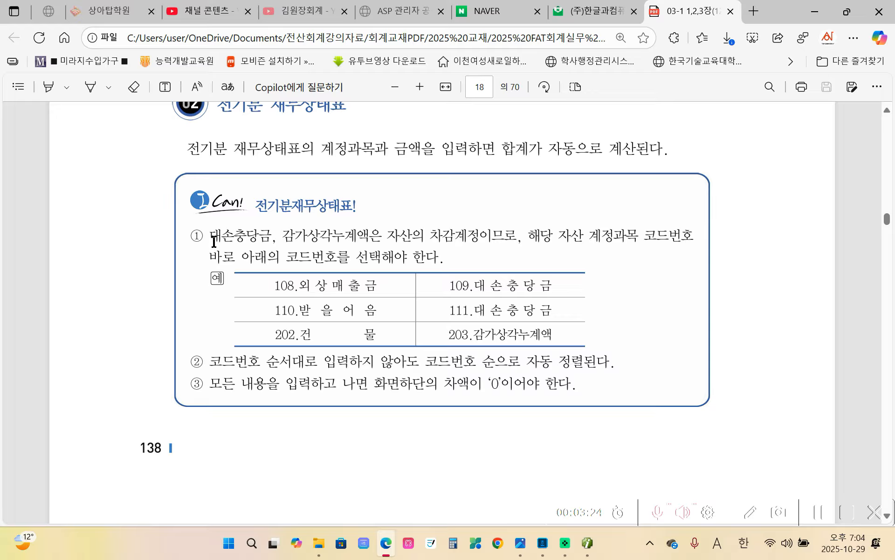
left_click_drag(210, 236, 271, 242)
mouse_move(314, 182)
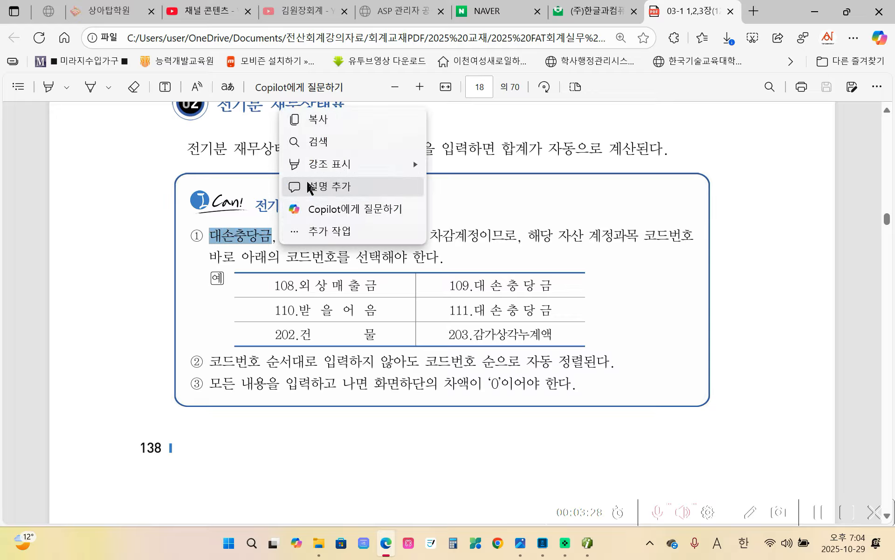
mouse_move(328, 168)
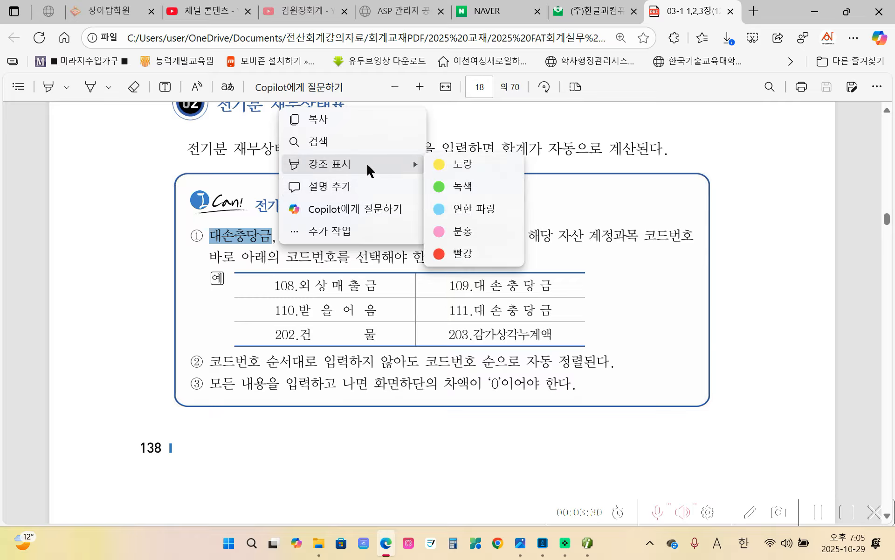
left_click(432, 167)
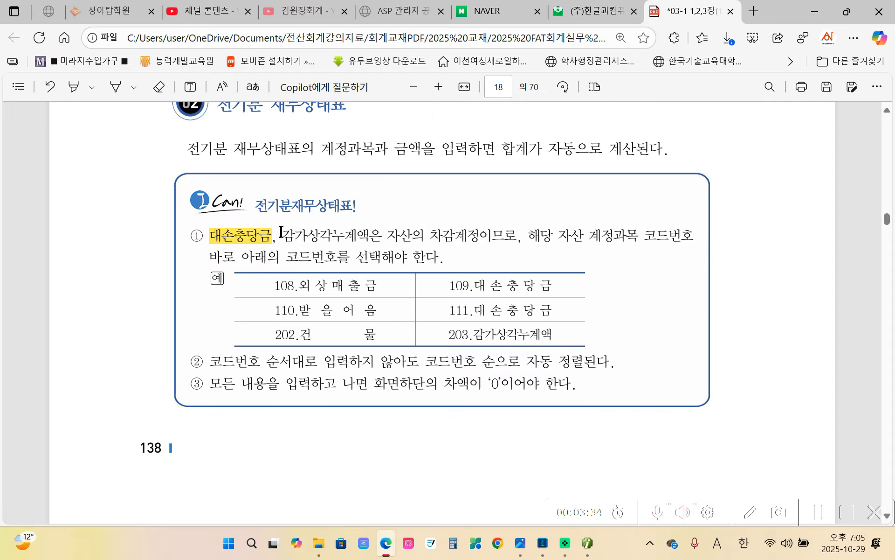
Highlight 감가상각누계액 in yellow in note ① of the 전기분재무상태표 box.
left_click_drag(282, 233, 343, 233)
left_click_drag(371, 232, 368, 233)
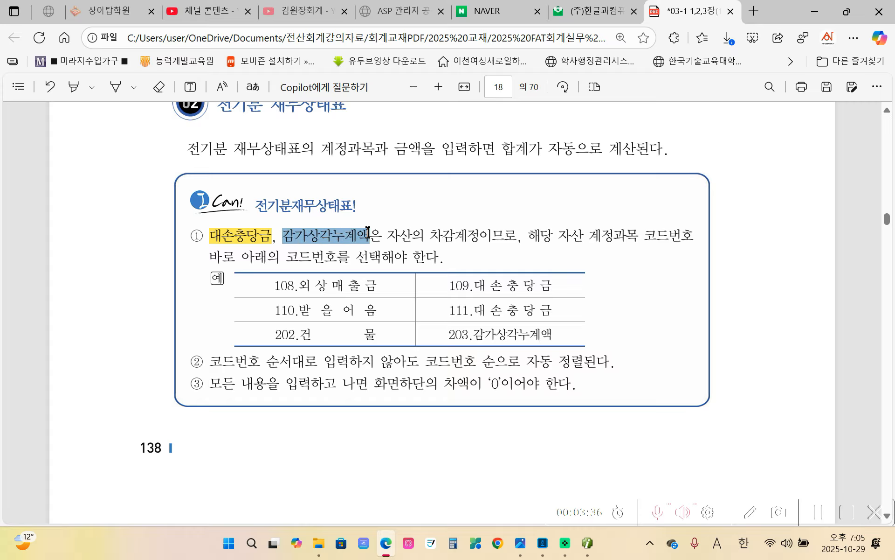
left_click(399, 156)
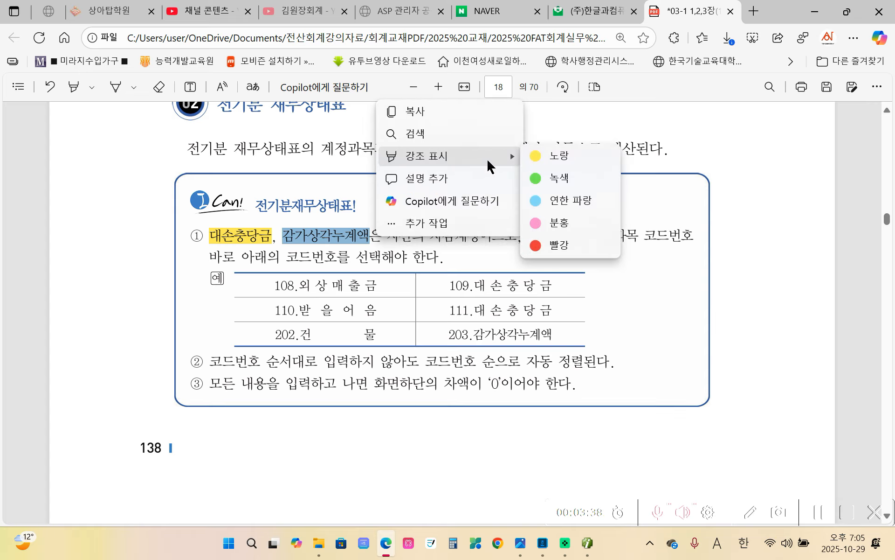
left_click(568, 157)
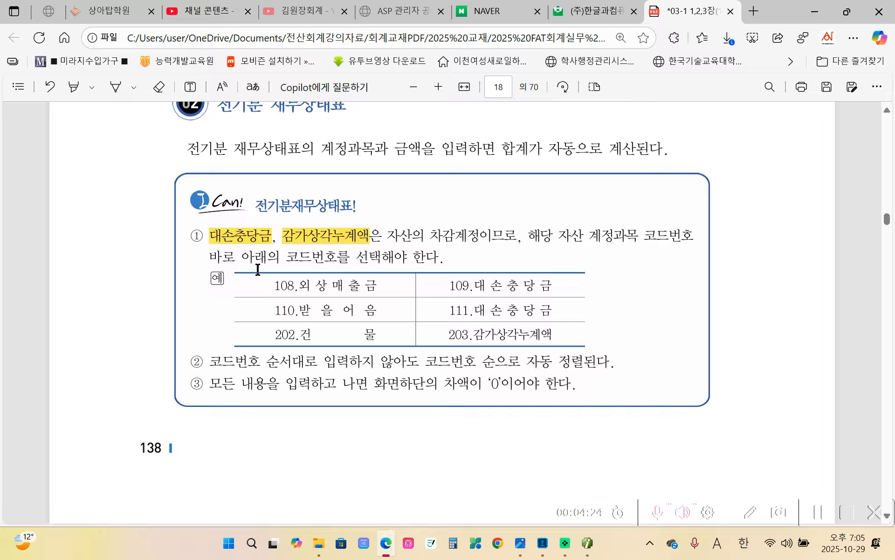
Highlight the phrase 바로 아래의 코드번호 in yellow in note ① of the 전기분재무상태표 box.
left_click_drag(210, 259, 332, 264)
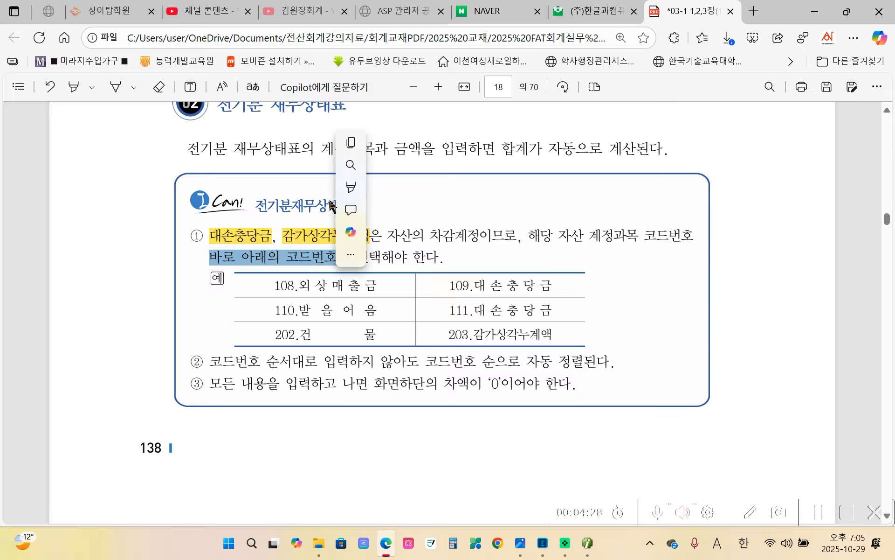
mouse_move(469, 189)
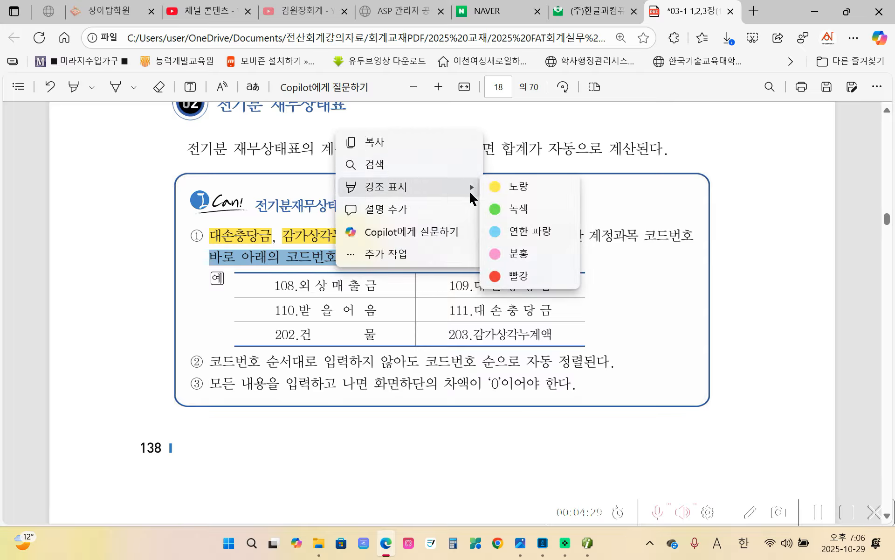
left_click(510, 193)
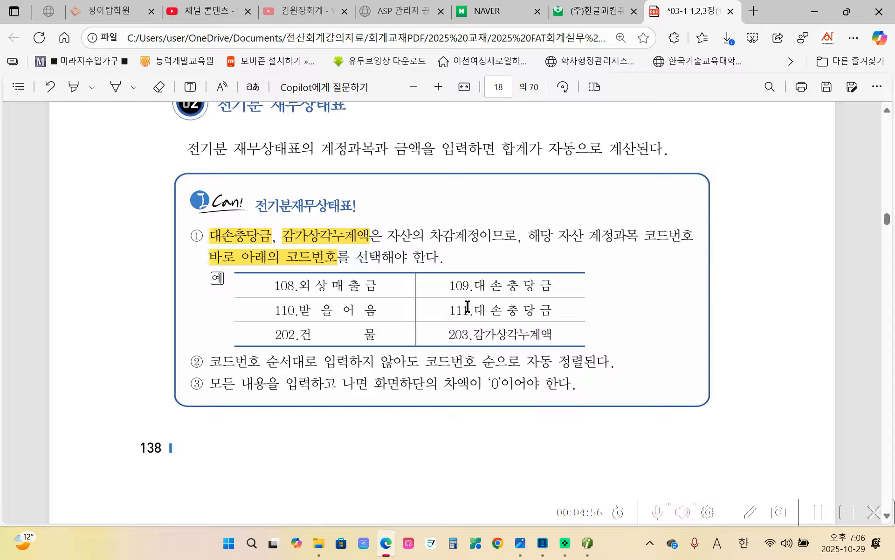
Highlight the phrase 차액이 ‘0’ in yellow in note ③ of the 전기분재무상태표 box.
scroll(369, 357, "down", 2)
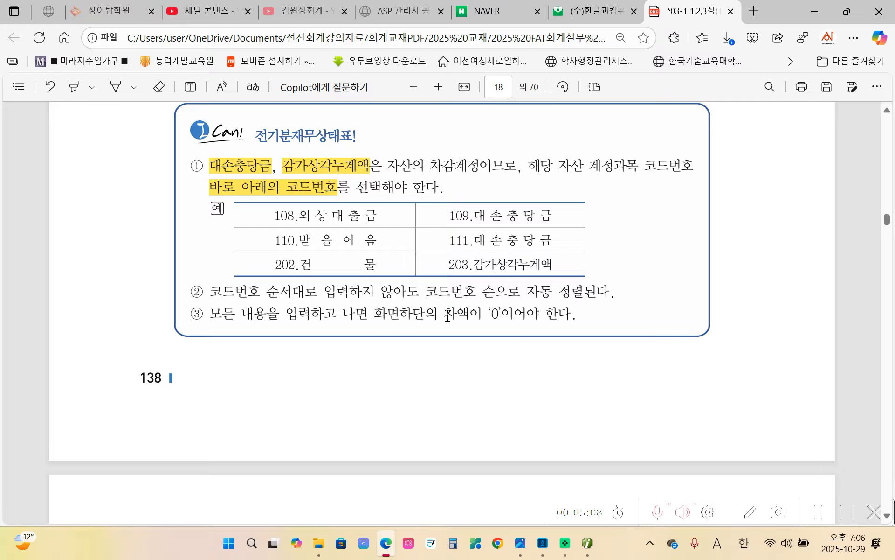
left_click_drag(447, 316, 500, 315)
left_click(524, 300)
mouse_move(645, 234)
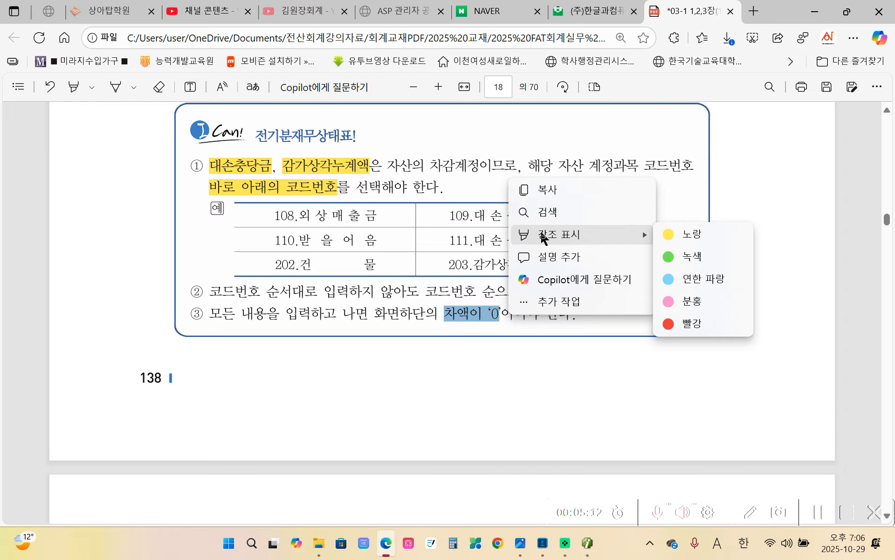
left_click(737, 234)
Highlight the 재무상태표 title in yellow above (주)삼일패션's table in the 전기분 재무상태표 수행과제.
scroll(292, 405, "down", 5)
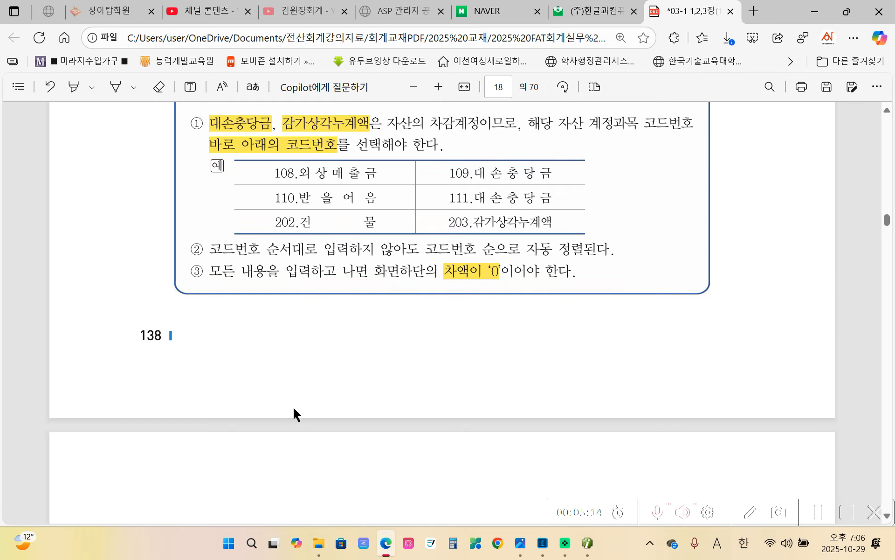
scroll(295, 411, "down", 3)
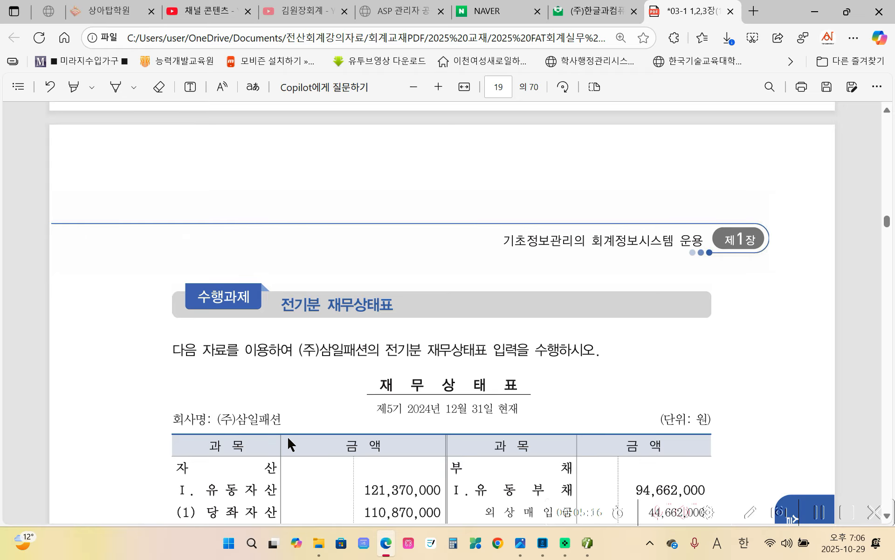
scroll(289, 432, "down", 8)
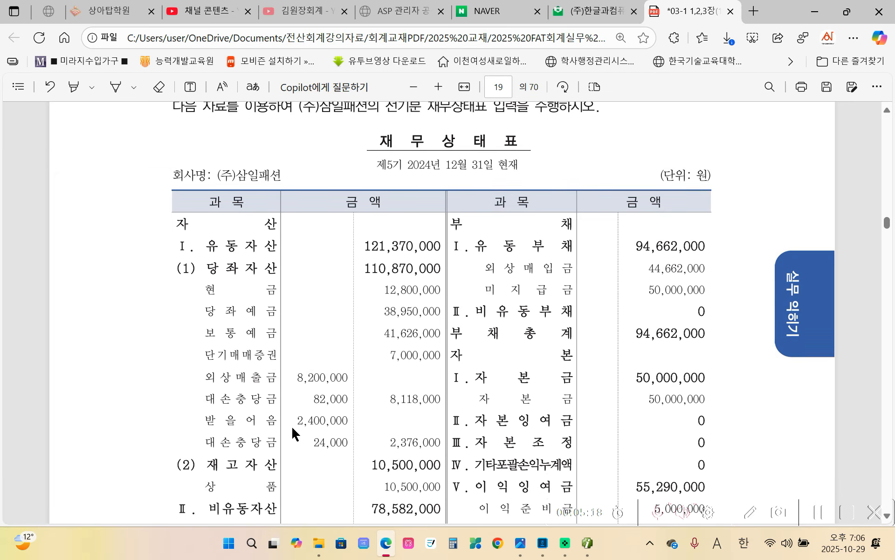
scroll(294, 425, "down", 7)
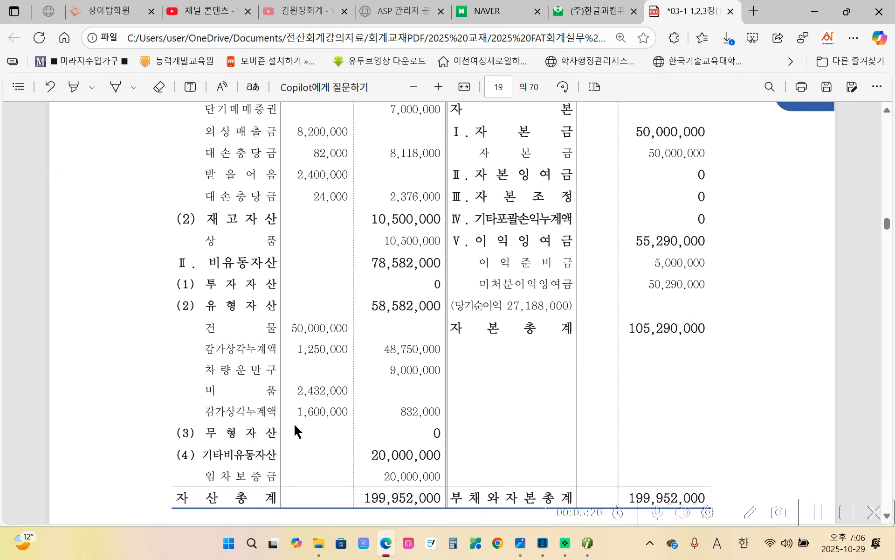
scroll(295, 429, "up", 7)
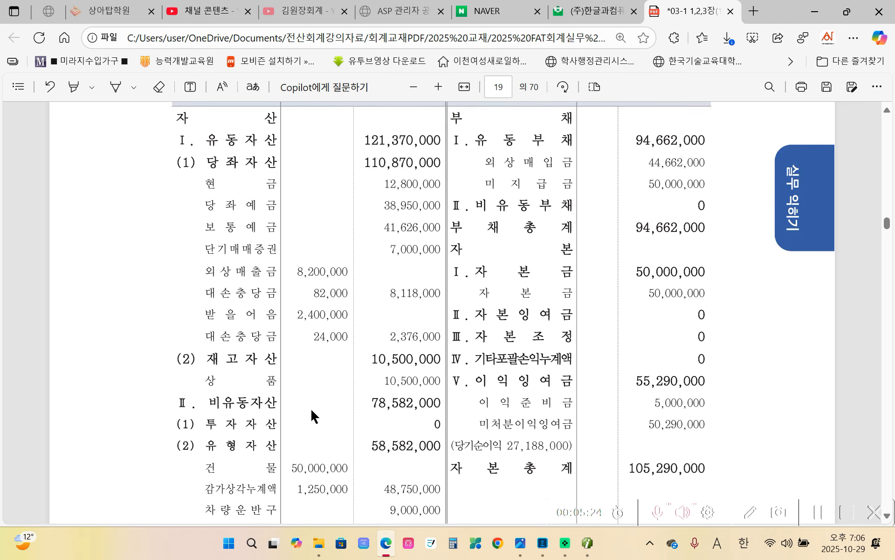
scroll(310, 410, "up", 5)
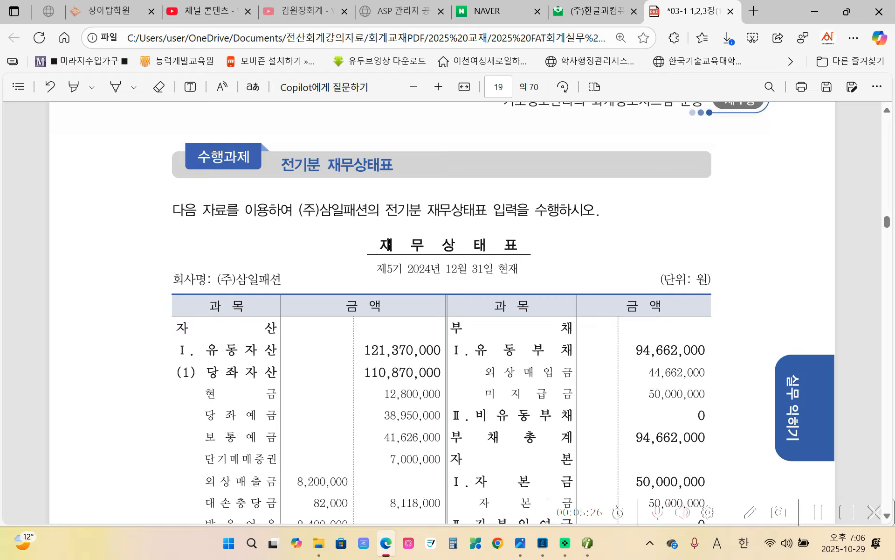
left_click_drag(381, 245, 530, 241)
mouse_move(542, 175)
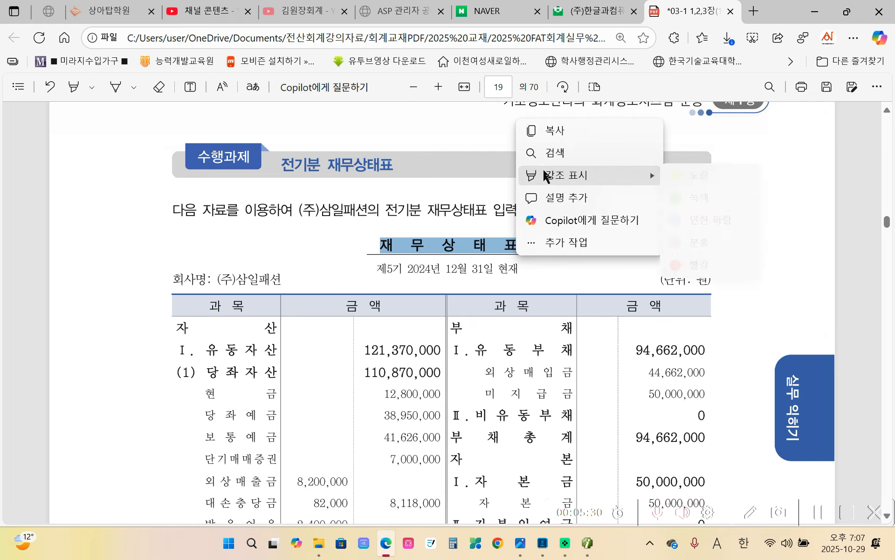
left_click(686, 181)
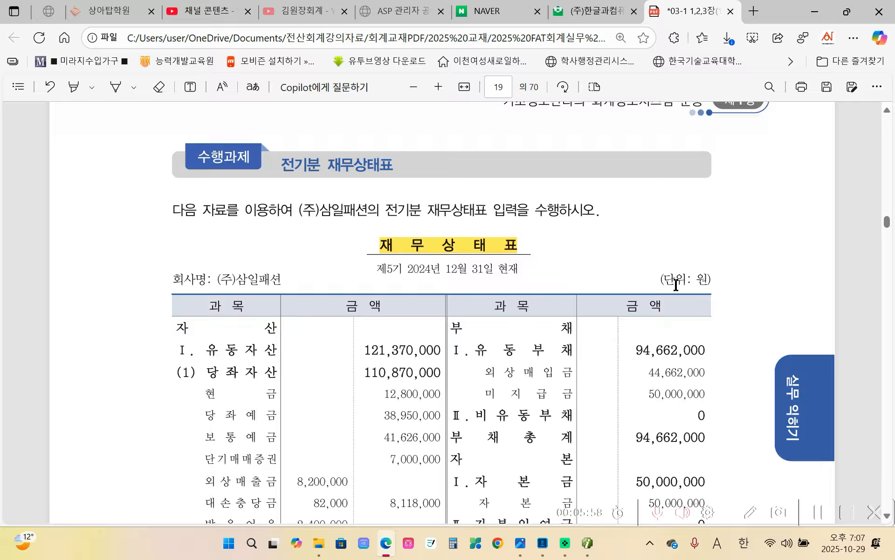
Circle asset headings Ⅰ and Ⅱ in red, draw lines beside the accounts under 당좌자산 and 유형자산, and clear the marks.
left_click_drag(675, 279, 682, 279)
left_click(301, 369)
scroll(308, 371, "down", 3)
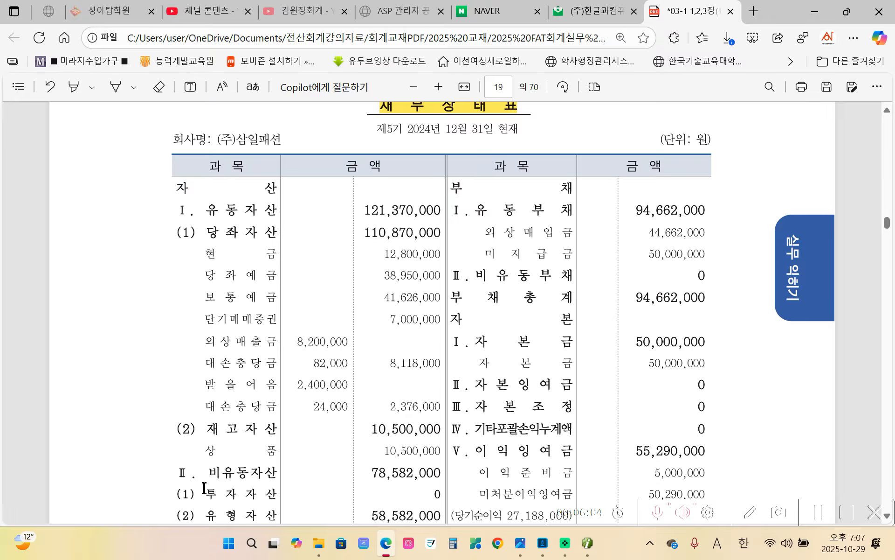
scroll(210, 513, "down", 1)
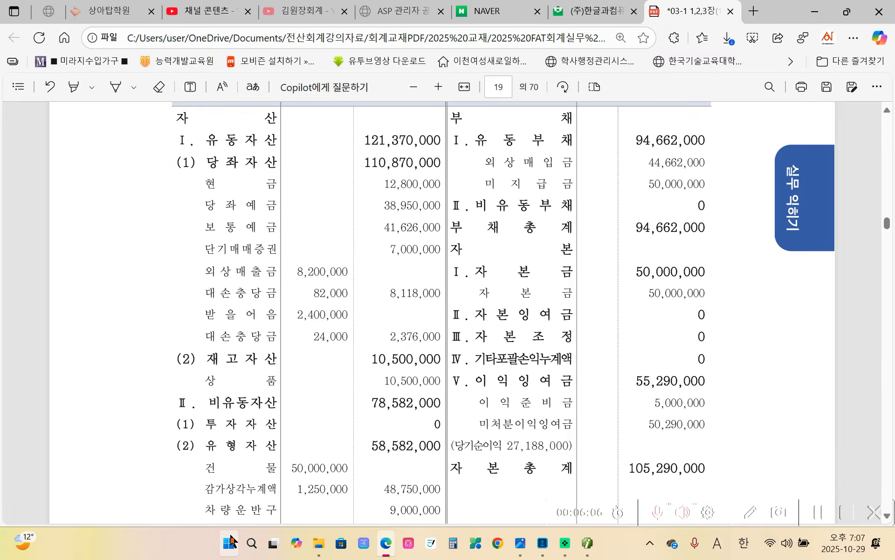
mouse_move(194, 142)
left_mouse_down()
mouse_move(168, 148)
mouse_move(168, 139)
left_mouse_up()
left_click_drag(189, 183, 185, 339)
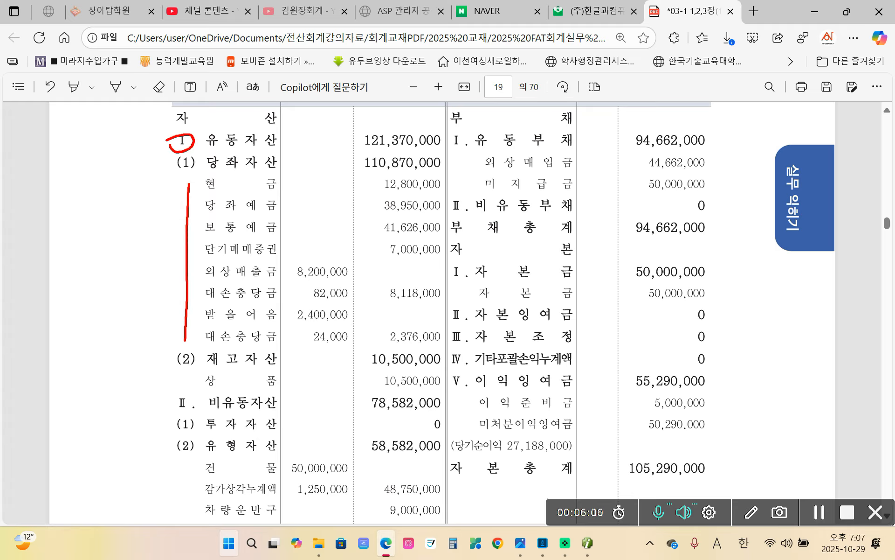
mouse_move(192, 422)
left_mouse_down()
mouse_move(189, 389)
mouse_move(193, 416)
left_mouse_up()
left_click_drag(190, 456, 183, 514)
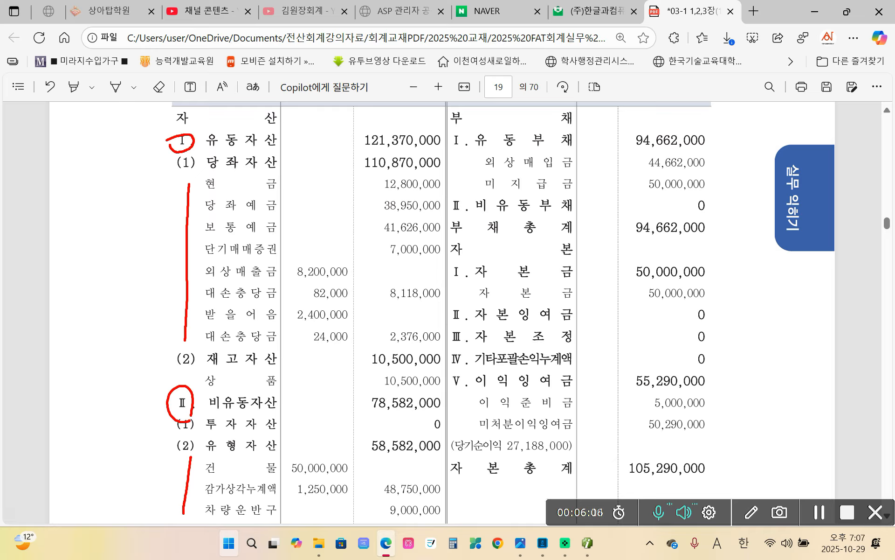
left_click_drag(284, 158, 301, 156)
left_click_drag(294, 369, 313, 350)
key("Escape")
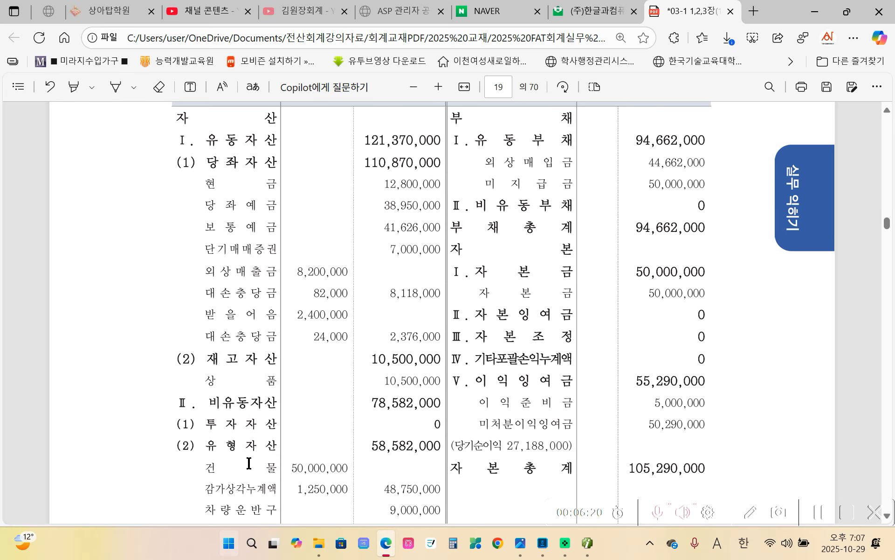
Circle 자산 in 자산총계 and both 부채 and 자본 in 부채와자본총계 in red on the table's total row.
scroll(231, 459, "down", 5)
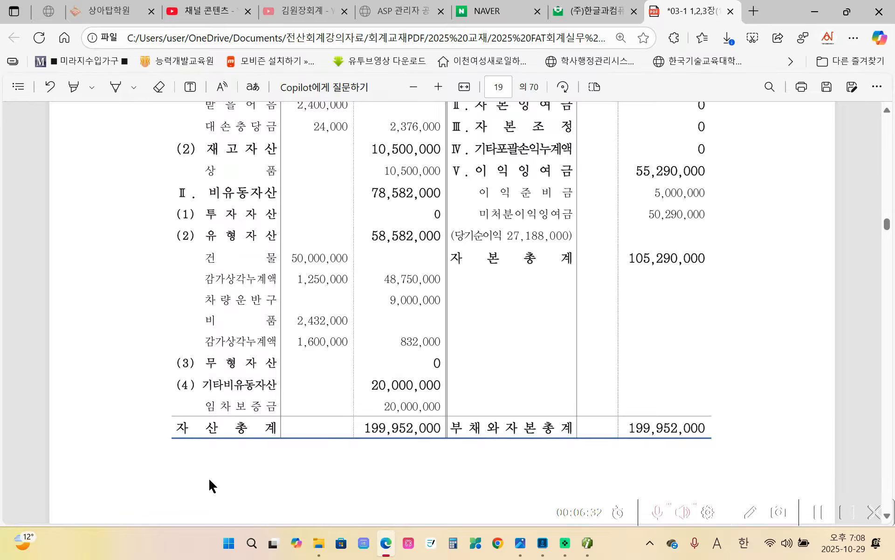
scroll(210, 496, "up", 3)
scroll(220, 293, "up", 3)
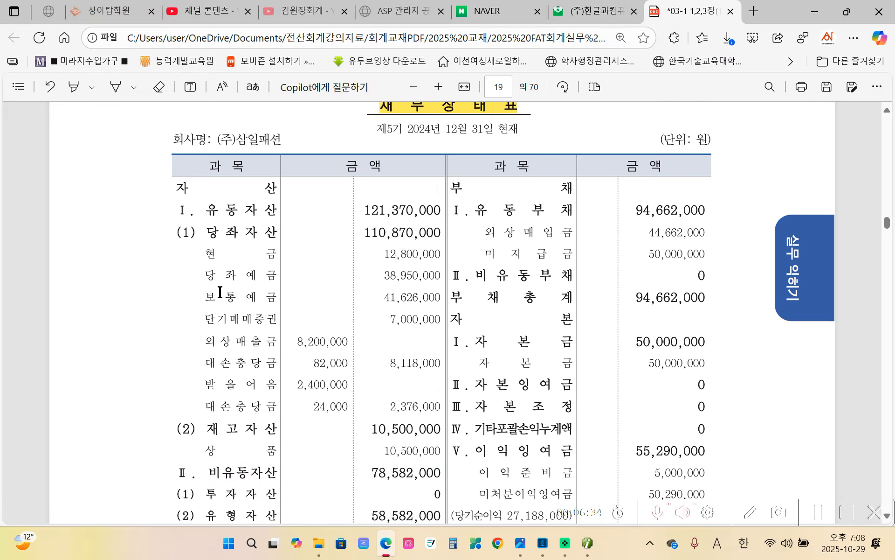
scroll(207, 358, "down", 3)
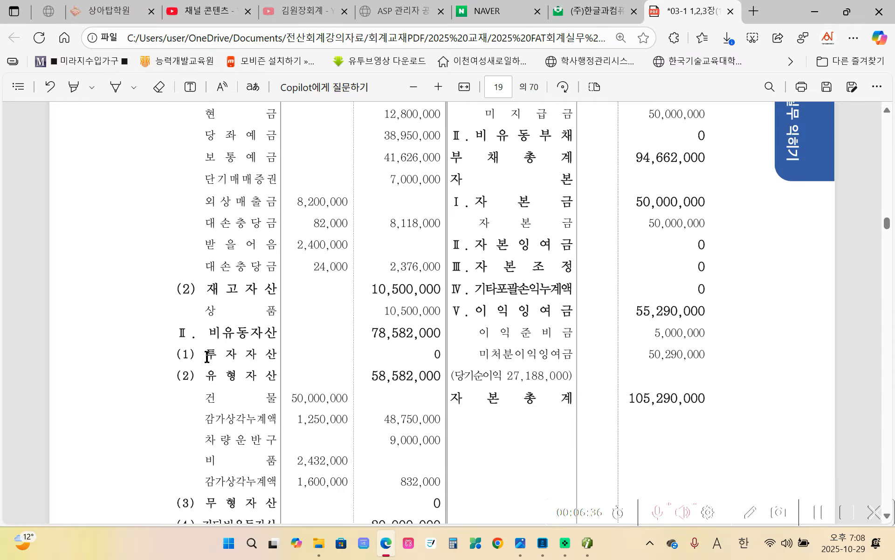
scroll(208, 356, "down", 2)
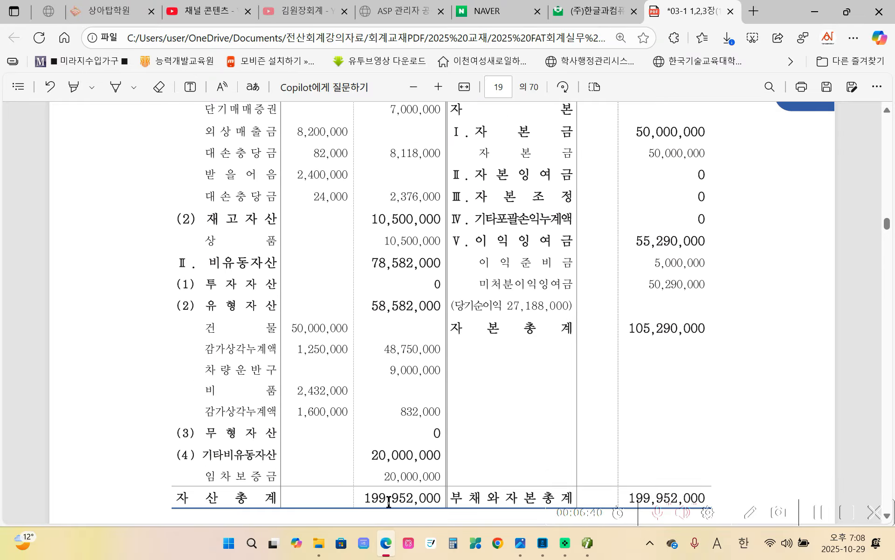
scroll(382, 494, "down", 2)
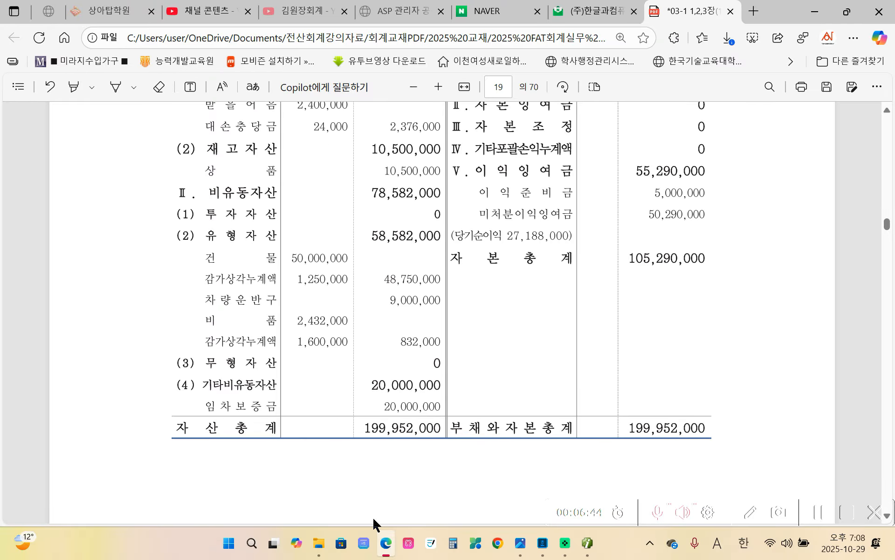
mouse_move(185, 412)
left_mouse_down()
mouse_move(246, 441)
mouse_move(170, 432)
left_mouse_up()
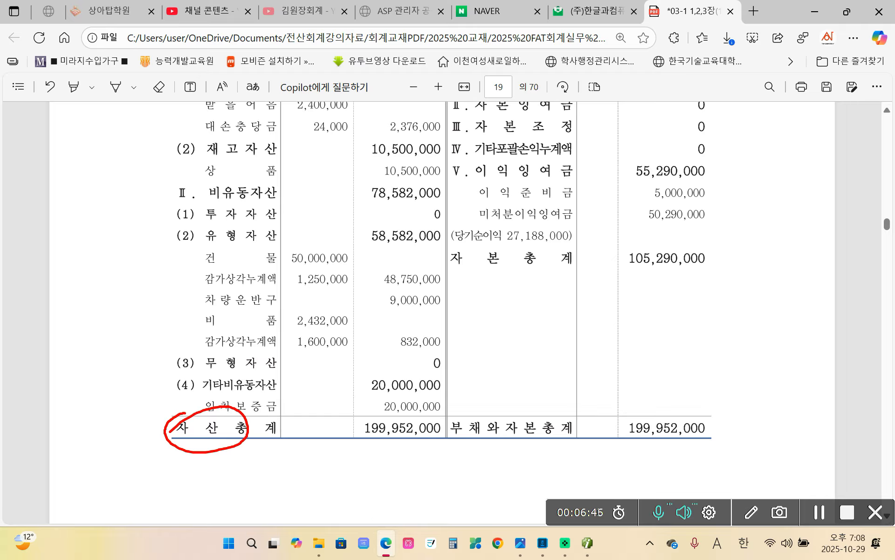
mouse_move(480, 446)
left_mouse_down()
mouse_move(484, 419)
mouse_move(483, 442)
mouse_move(555, 426)
mouse_move(512, 413)
left_mouse_up()
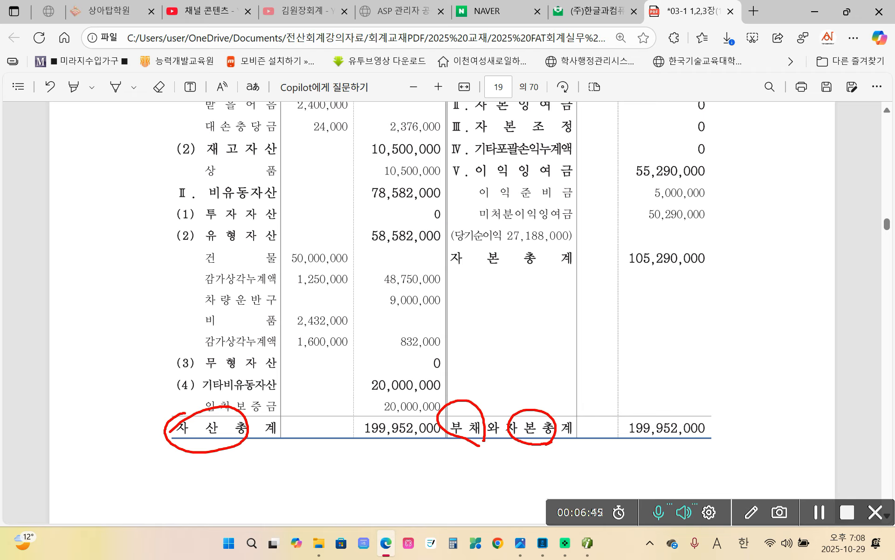
mouse_move(231, 445)
left_mouse_down()
mouse_move(185, 460)
mouse_move(229, 446)
left_mouse_up()
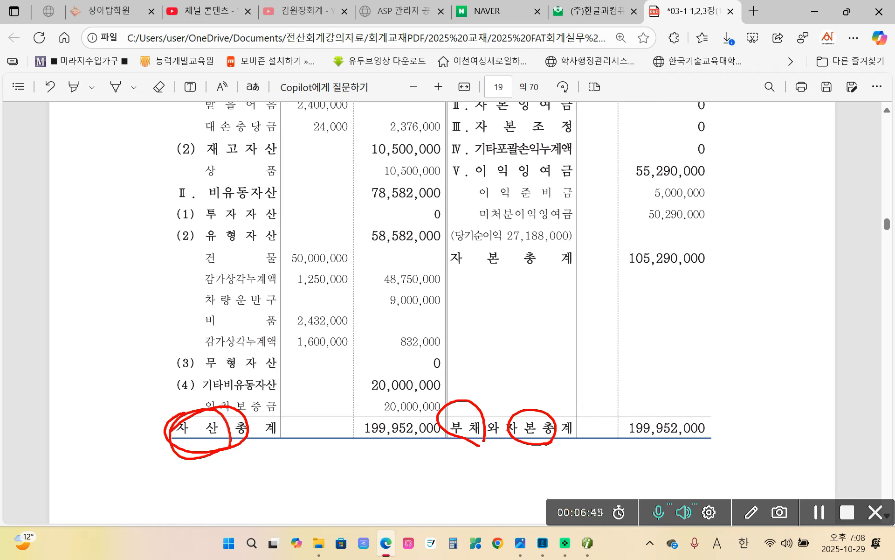
left_click_drag(472, 444, 491, 445)
left_click_drag(514, 430, 516, 420)
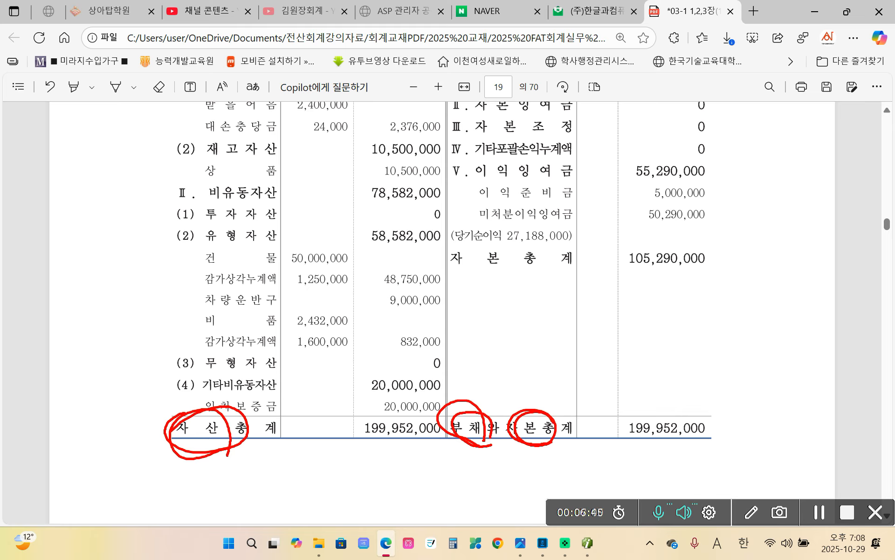
Circle the 자산총계 and 부채와자본총계 amounts in red, link them with a double-headed arrow, and clear the drawing.
mouse_move(384, 468)
left_mouse_down()
mouse_move(346, 424)
mouse_move(400, 470)
left_mouse_up()
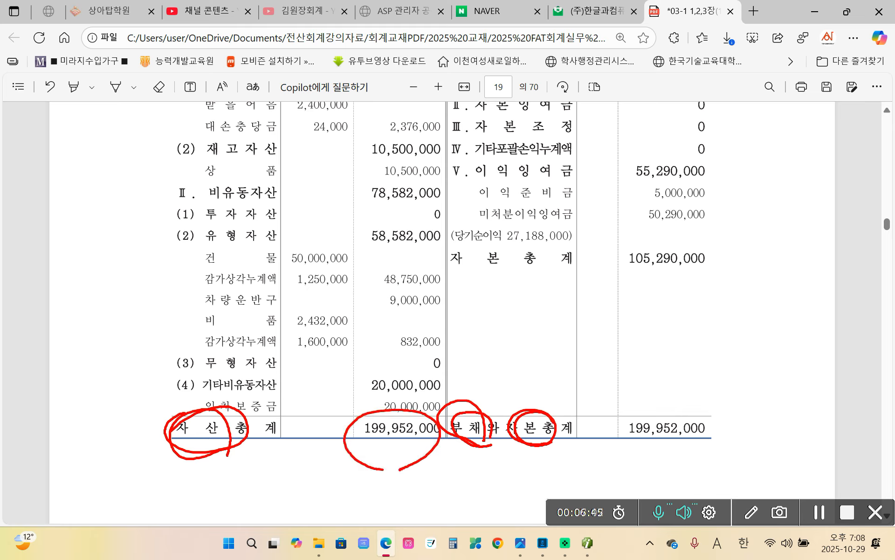
mouse_move(707, 448)
left_mouse_down()
mouse_move(674, 450)
mouse_move(721, 441)
mouse_move(704, 453)
left_mouse_up()
mouse_move(421, 462)
left_mouse_down()
mouse_move(527, 488)
mouse_move(656, 451)
mouse_move(664, 459)
mouse_move(657, 450)
mouse_move(419, 469)
left_mouse_up()
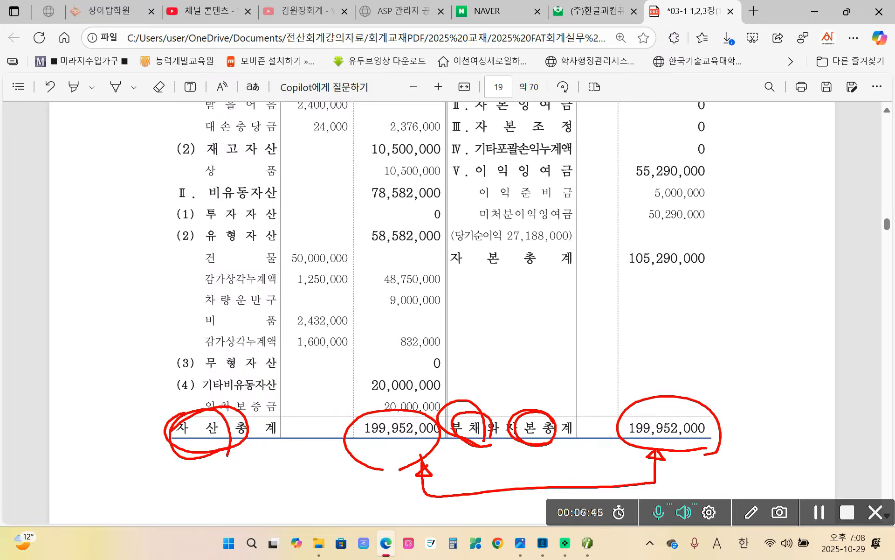
key("Escape")
Mark the 부채 heading, numerals Ⅰ and Ⅱ, the 부채총계 amount and the 자본 heading in red, and clear the marks.
scroll(893, 434, "up", 4)
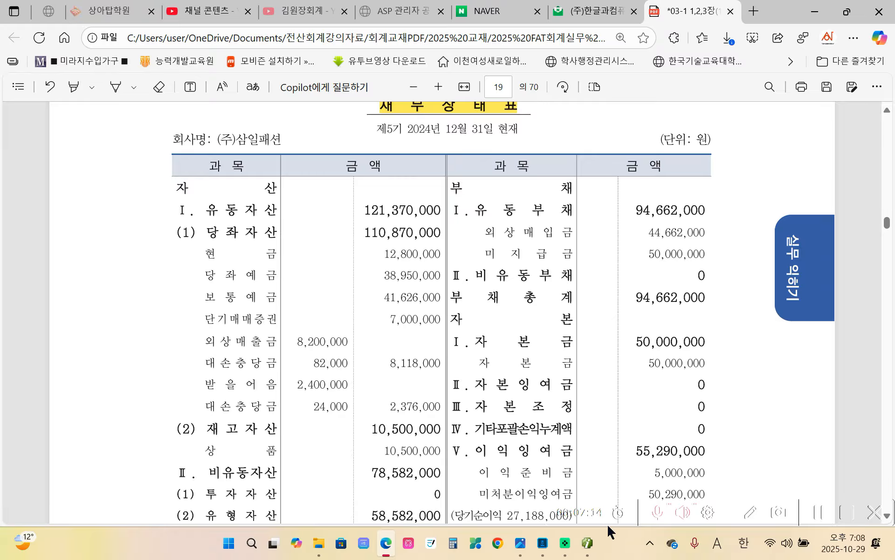
mouse_move(587, 542)
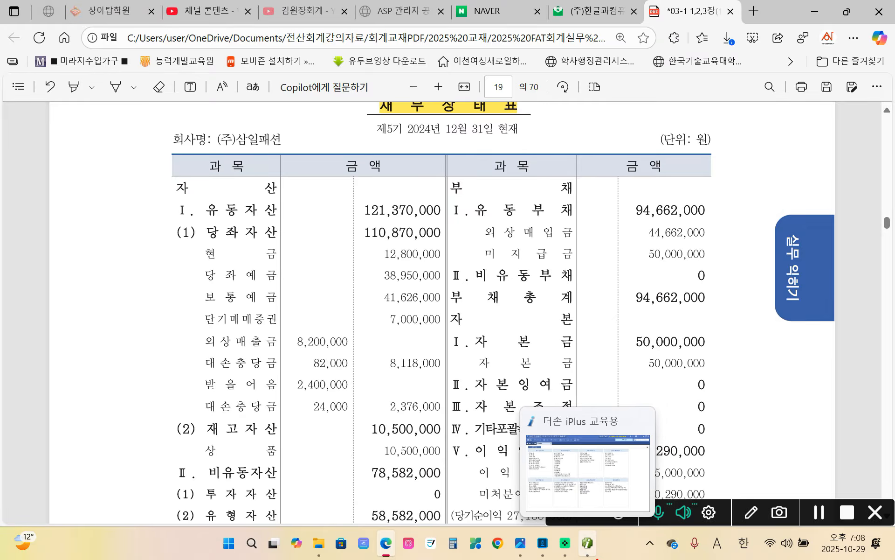
left_click_drag(439, 202, 583, 198)
left_click_drag(462, 225, 456, 203)
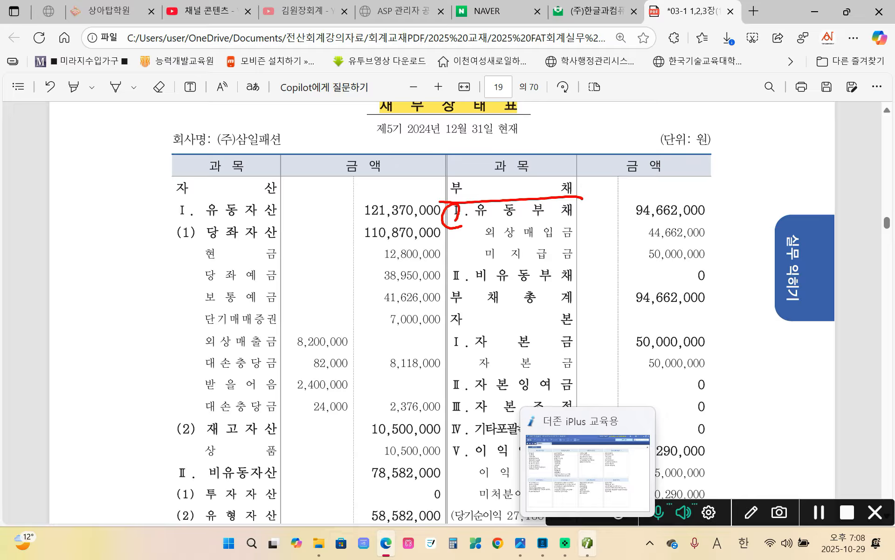
left_click_drag(460, 286, 461, 271)
mouse_move(620, 302)
left_mouse_down()
mouse_move(726, 306)
mouse_move(617, 294)
mouse_move(625, 308)
left_mouse_up()
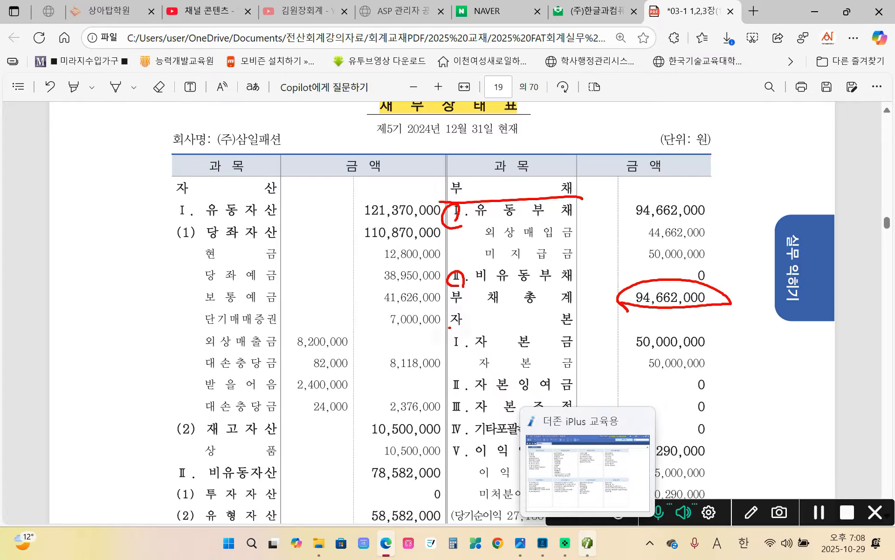
left_click_drag(451, 327, 574, 328)
key("Escape")
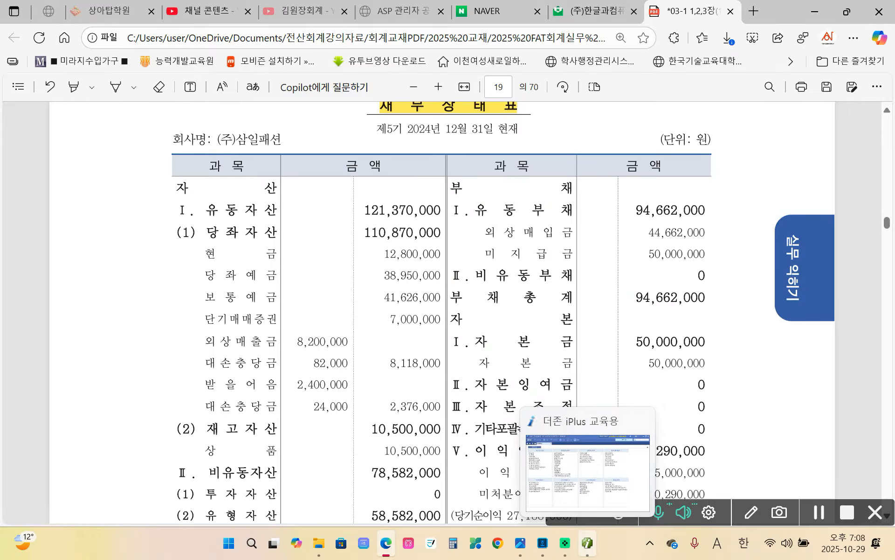
Circle the numerals Ⅰ to Ⅴ of the 자본 section, from 자본금 to 이익잉여금, in red.
scroll(646, 371, "down", 4)
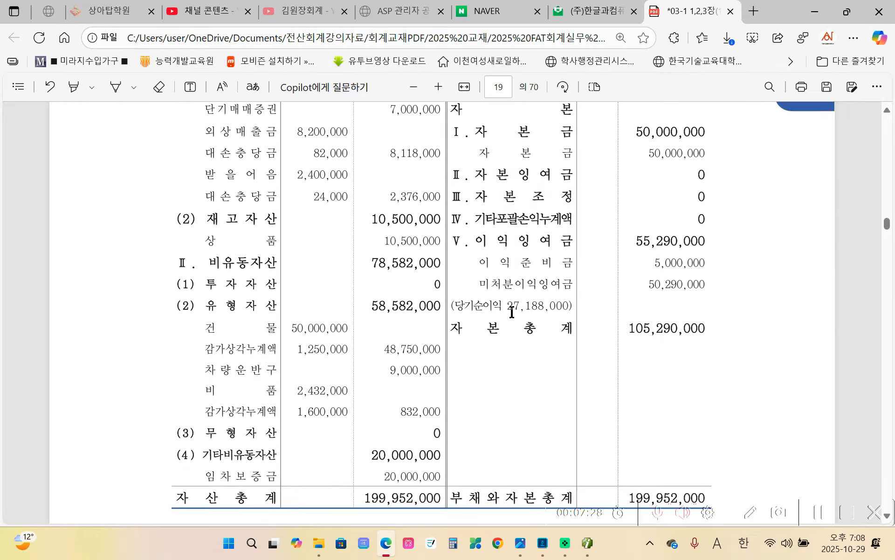
scroll(511, 312, "up", 1)
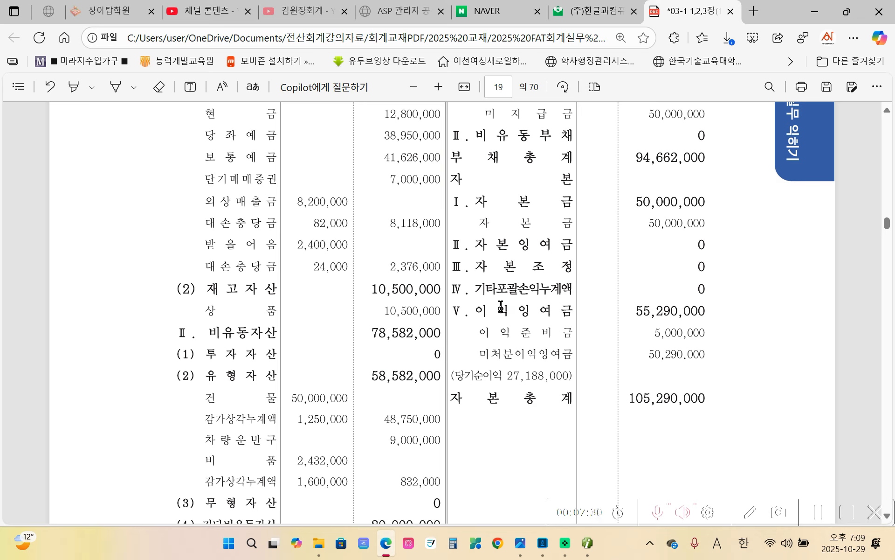
key("ctrl+2")
left_click_drag(458, 217, 469, 196)
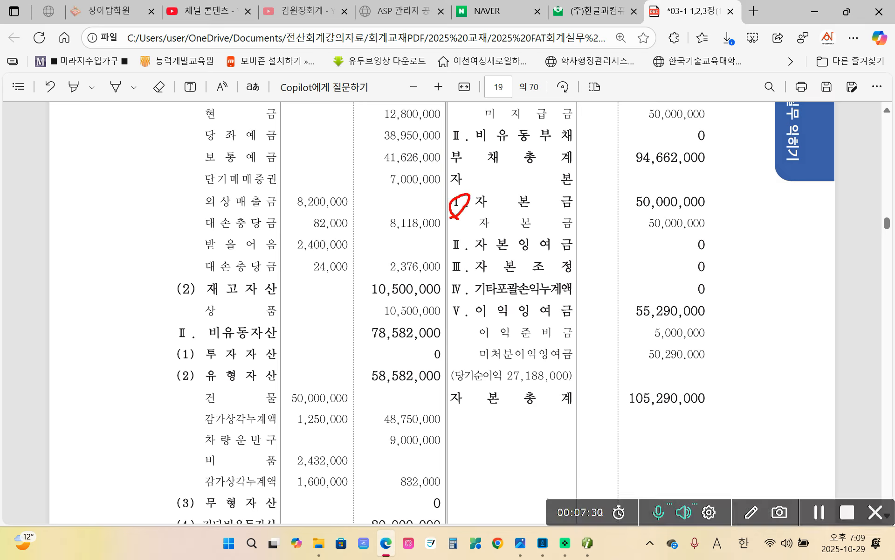
mouse_move(456, 252)
left_mouse_down()
mouse_move(460, 236)
mouse_move(467, 242)
left_mouse_up()
mouse_move(463, 276)
left_mouse_down()
mouse_move(457, 258)
mouse_move(465, 269)
mouse_move(452, 279)
mouse_move(467, 293)
mouse_move(450, 326)
mouse_move(467, 304)
left_mouse_up()
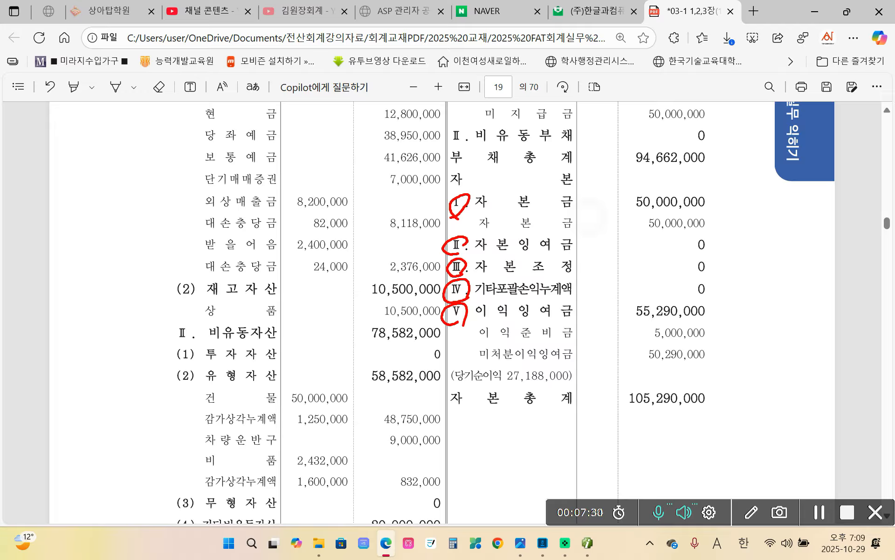
Tick the detail accounts in red, including 자본금, 이익준비금, 미처분이익잉여금, 현금 through 대손충당금 and 상품, and underline 재고자산.
left_click_drag(587, 216, 612, 205)
mouse_move(582, 328)
left_mouse_down()
mouse_move(594, 325)
mouse_move(585, 358)
mouse_move(599, 344)
left_mouse_up()
mouse_move(286, 108)
left_mouse_down()
mouse_move(303, 106)
mouse_move(291, 143)
mouse_move(306, 133)
mouse_move(288, 228)
mouse_move(300, 219)
mouse_move(293, 267)
left_mouse_up()
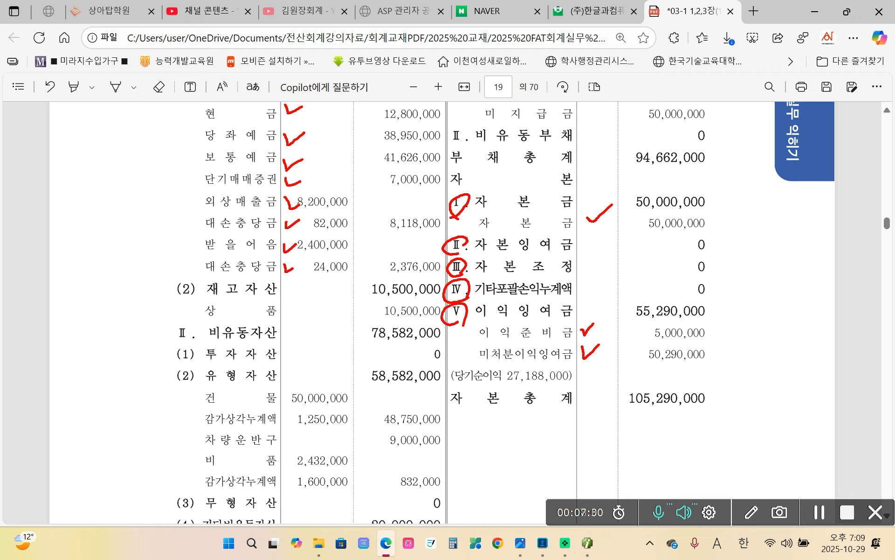
left_click_drag(284, 306, 293, 305)
left_click_drag(192, 299, 278, 294)
Circle the 자본총계 and 부채총계 amounts in red and connect the two circles with a line.
mouse_move(709, 422)
left_mouse_down()
mouse_move(670, 375)
mouse_move(692, 419)
left_mouse_up()
mouse_move(641, 143)
left_mouse_down()
mouse_move(646, 172)
mouse_move(659, 136)
mouse_move(656, 148)
left_mouse_up()
mouse_move(637, 390)
left_mouse_down()
mouse_move(718, 426)
mouse_move(710, 378)
left_mouse_up()
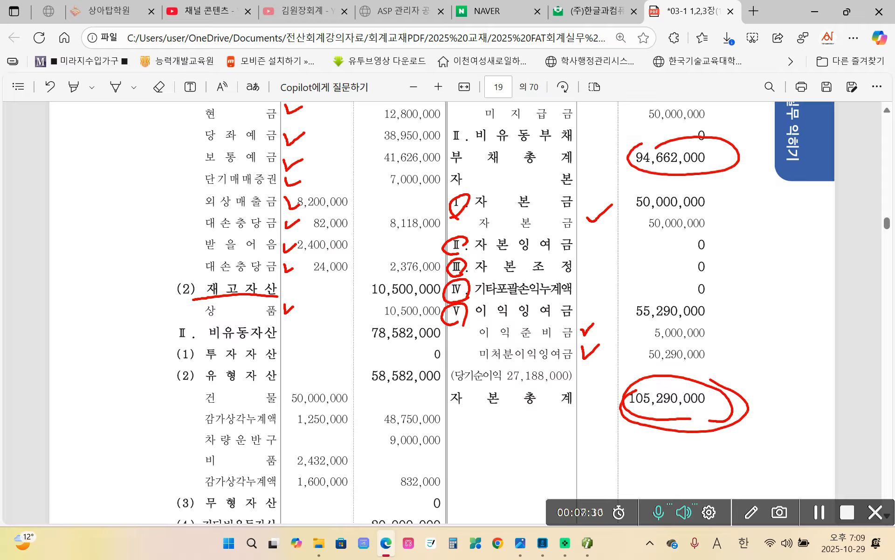
mouse_move(740, 158)
left_mouse_down()
mouse_move(784, 186)
mouse_move(734, 411)
left_mouse_up()
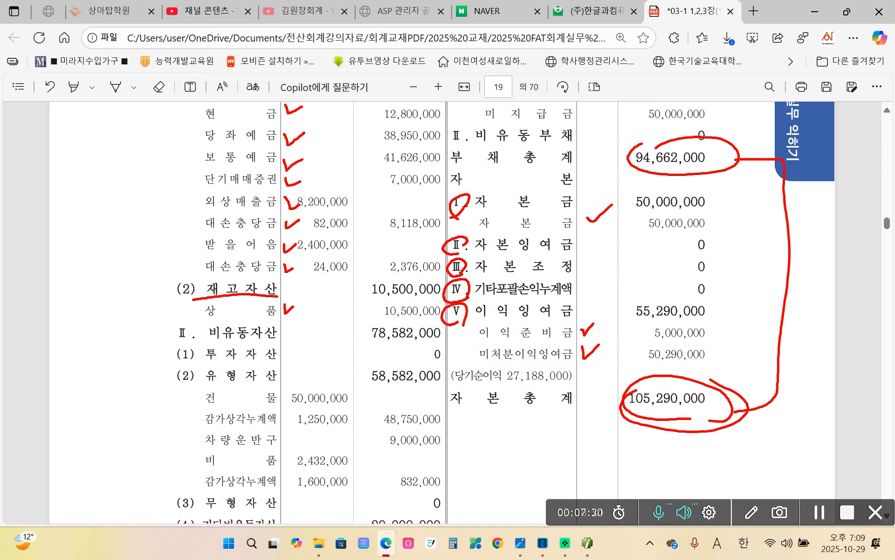
Handwrite 자산 followed by an equals sign in red beside the asset accounts.
mouse_move(41, 206)
left_mouse_down()
mouse_move(62, 211)
mouse_move(37, 256)
left_mouse_up()
left_click_drag(56, 227, 70, 249)
mouse_move(75, 185)
left_mouse_down()
mouse_move(89, 267)
mouse_move(100, 239)
left_mouse_up()
mouse_move(117, 185)
left_mouse_down()
mouse_move(110, 232)
mouse_move(140, 224)
left_mouse_up()
left_click_drag(134, 172, 145, 227)
mouse_move(145, 201)
left_mouse_down()
mouse_move(159, 202)
mouse_move(135, 254)
mouse_move(162, 244)
left_mouse_up()
mouse_move(199, 181)
left_mouse_down()
mouse_move(231, 172)
mouse_move(237, 187)
left_mouse_up()
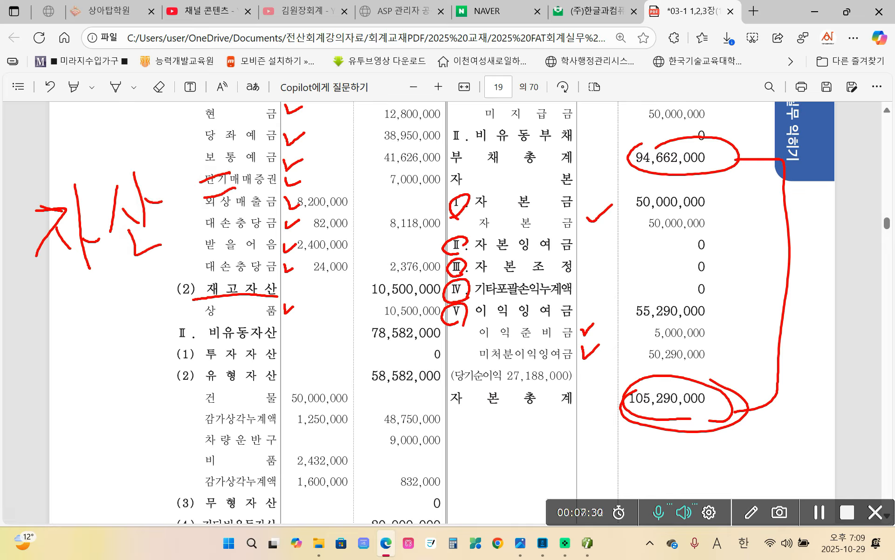
Complete the handwritten red equation with 부채 + 자본 across the upper part of the page.
left_click_drag(260, 136, 275, 160)
mouse_move(285, 111)
left_mouse_down()
mouse_move(296, 138)
mouse_move(302, 131)
left_mouse_up()
left_click_drag(298, 140, 282, 154)
left_click_drag(267, 196, 332, 160)
left_click_drag(311, 184, 319, 202)
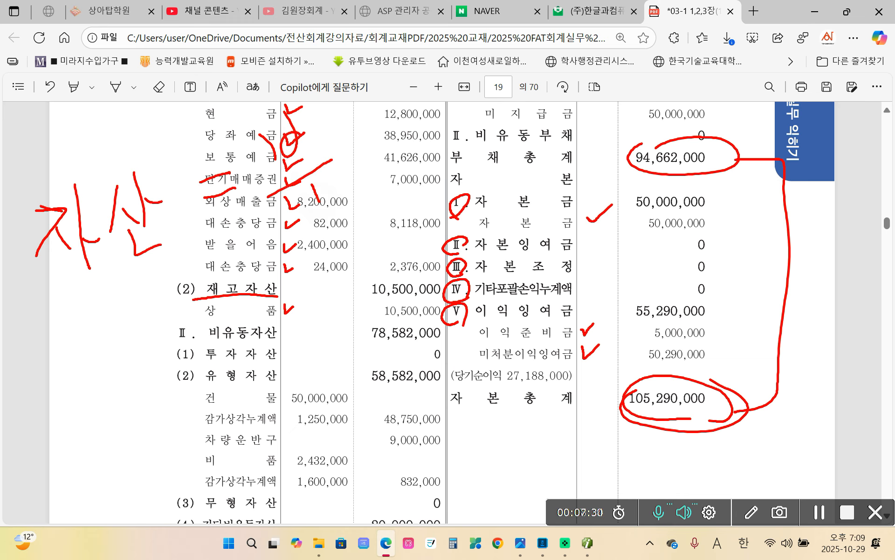
mouse_move(323, 103)
left_mouse_down()
mouse_move(344, 131)
mouse_move(350, 172)
mouse_move(369, 179)
left_mouse_up()
left_click_drag(369, 134, 381, 167)
mouse_move(376, 150)
left_mouse_down()
mouse_move(395, 137)
mouse_move(416, 167)
mouse_move(466, 128)
mouse_move(465, 159)
left_mouse_up()
mouse_move(495, 103)
left_mouse_down()
mouse_move(515, 99)
mouse_move(503, 135)
left_mouse_up()
left_click_drag(510, 119, 528, 133)
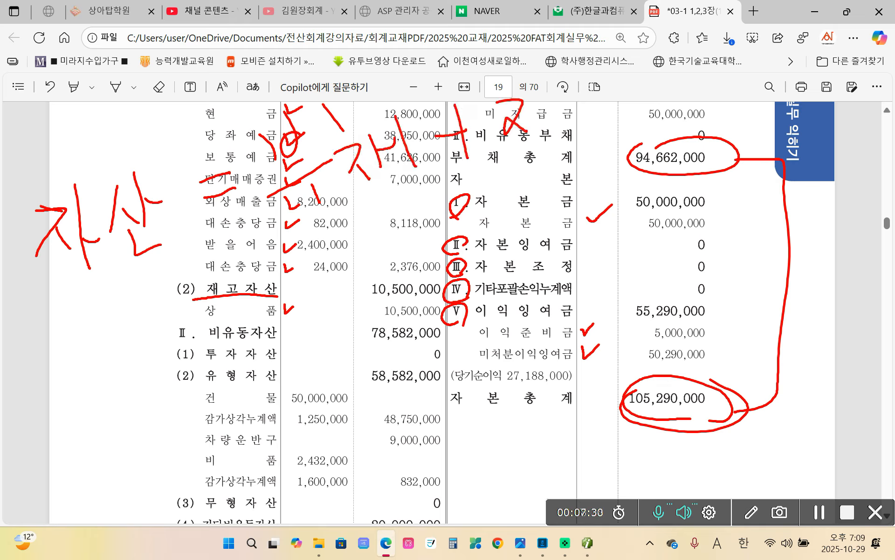
mouse_move(539, 83)
left_mouse_down()
mouse_move(532, 148)
mouse_move(561, 116)
left_mouse_up()
mouse_move(568, 76)
left_mouse_down()
mouse_move(559, 112)
mouse_move(589, 125)
mouse_move(618, 113)
left_mouse_up()
left_click_drag(602, 123, 613, 149)
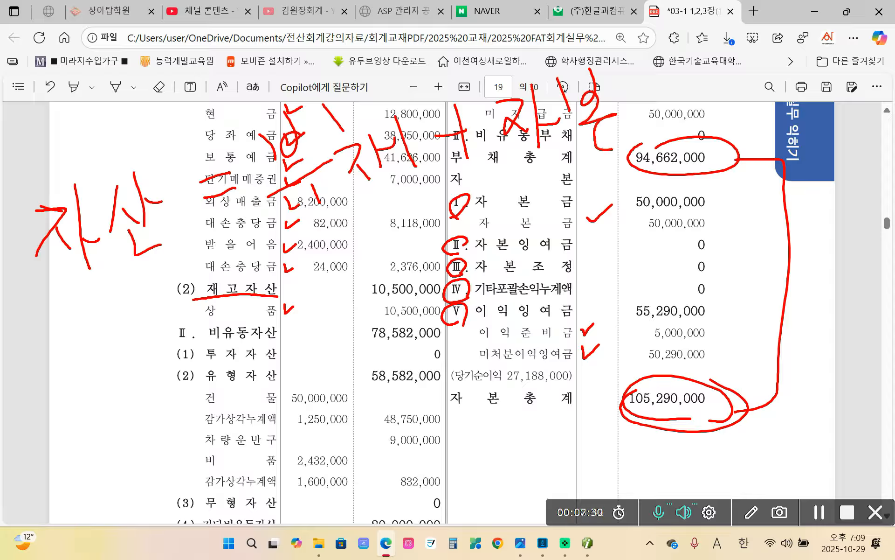
Mark the 자산, 부채 and 자본 terms of the handwritten equation, and clear the drawing.
mouse_move(115, 313)
left_mouse_down()
mouse_move(176, 233)
mouse_move(167, 289)
left_mouse_up()
mouse_move(341, 250)
left_mouse_down()
mouse_move(372, 116)
mouse_move(400, 221)
left_mouse_up()
left_click_drag(521, 173, 600, 150)
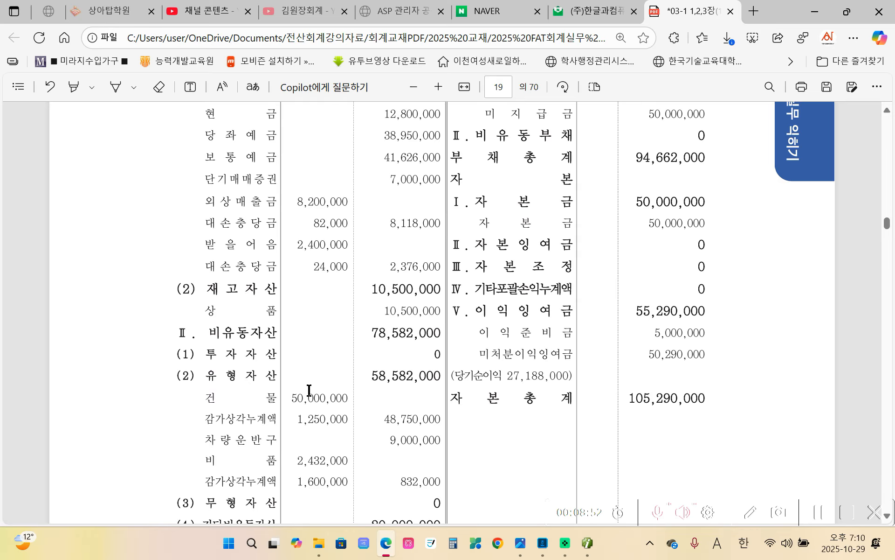
Switch to Smart A and open the 전기분 재무상태표 entry screen.
scroll(309, 390, "up", 3)
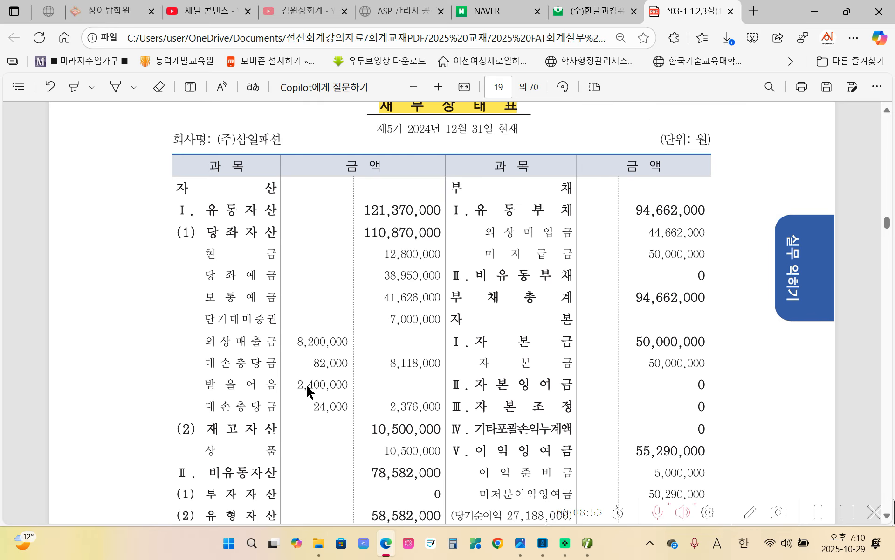
left_click(586, 550)
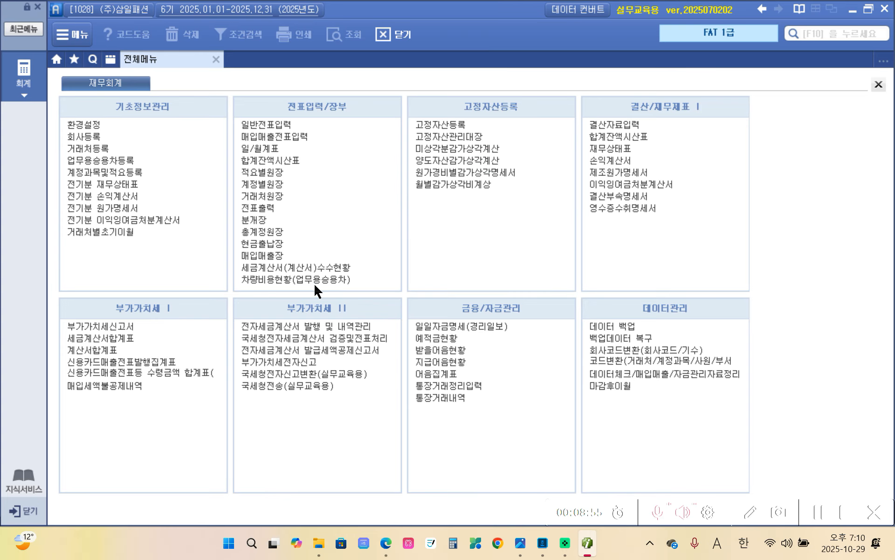
left_click(89, 189)
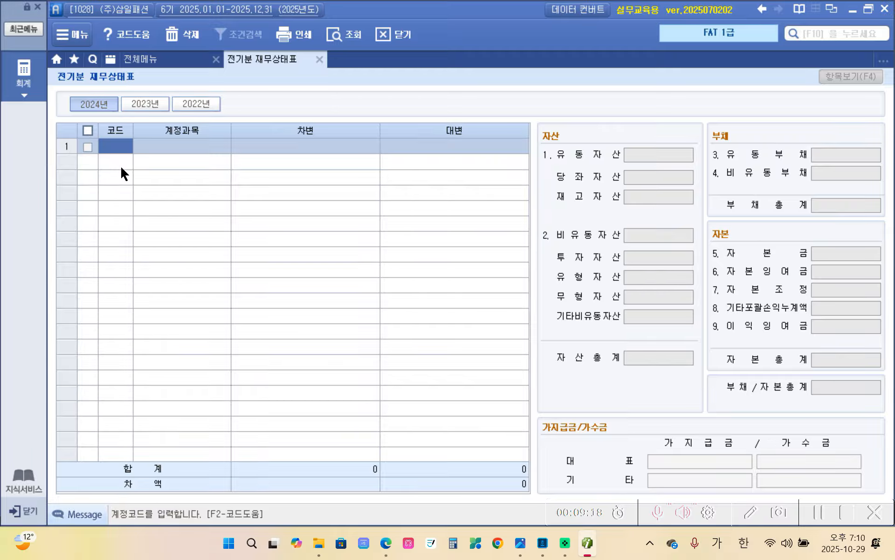
Enter the 현금 account (code 101) in the first row with a 차변 amount of 12,800,000.
type("현금")
key("Return")
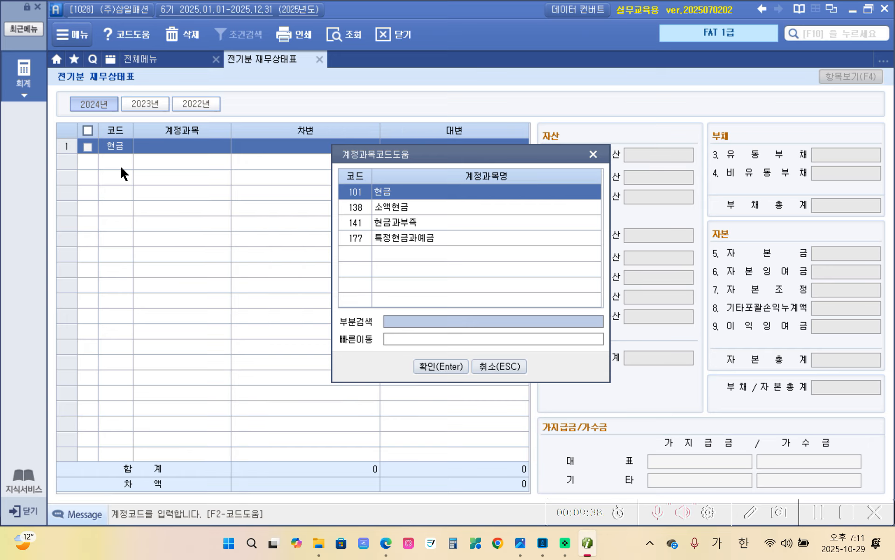
key("Return")
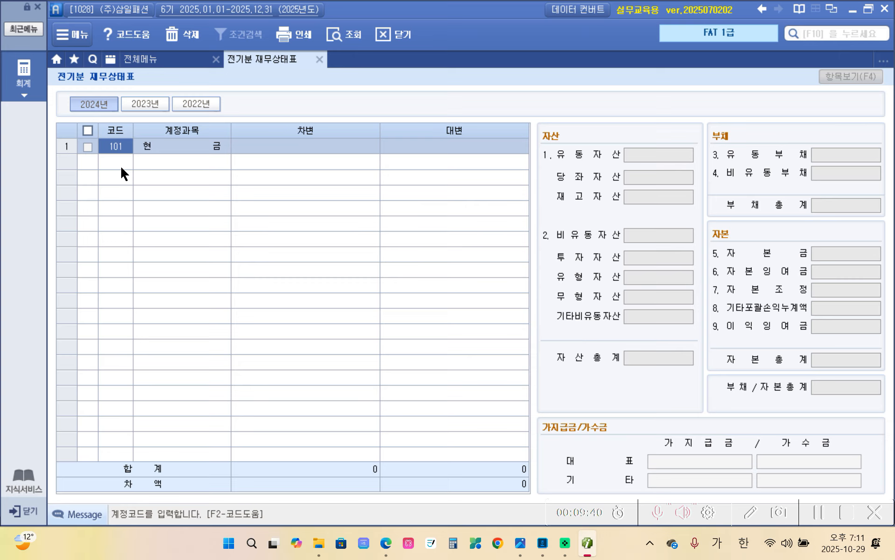
key("Return")
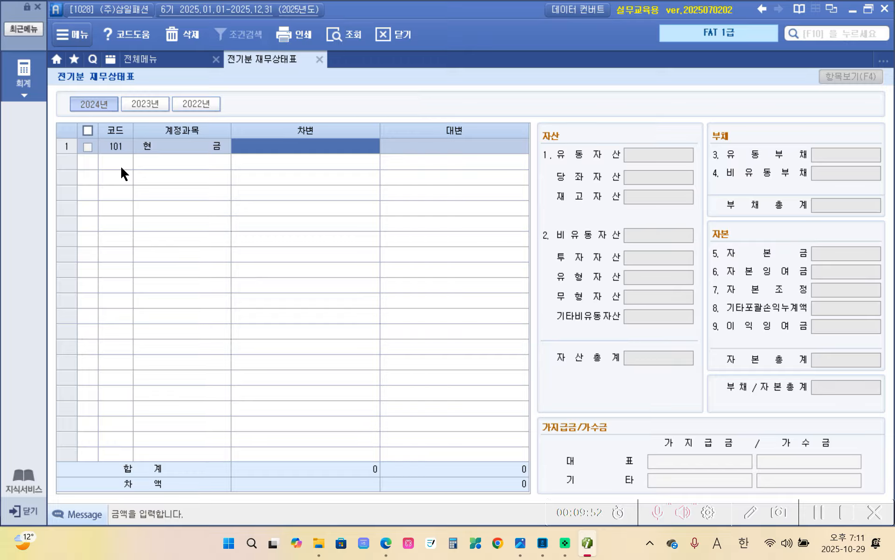
type("125")
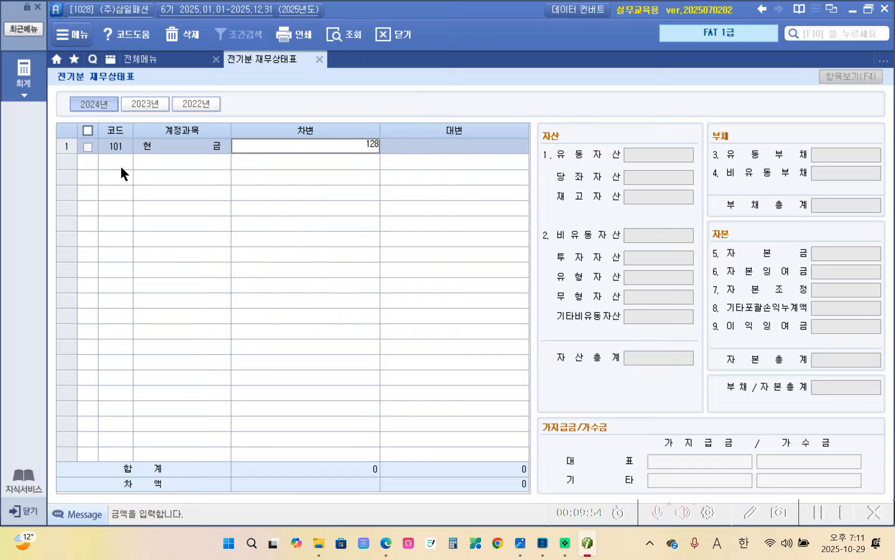
type("00,")
type("000")
key("Return")
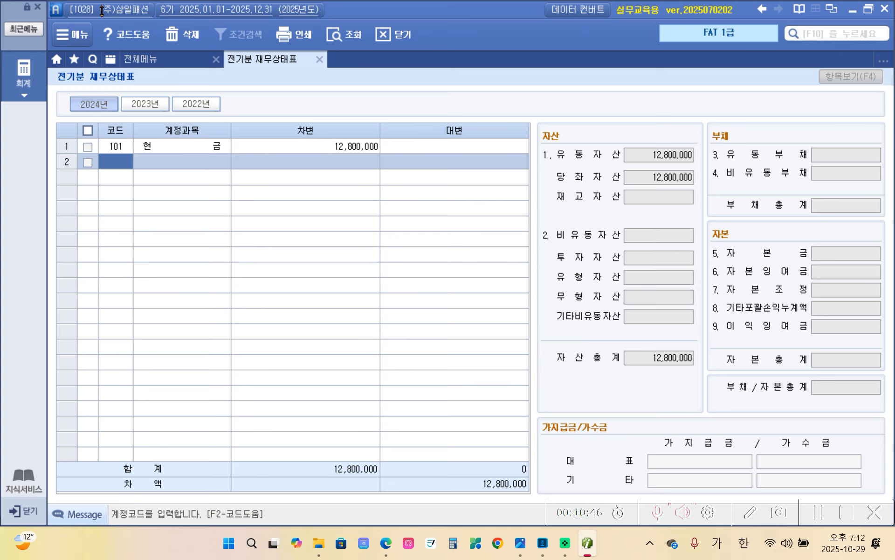
Enter 당좌예금 (code 102) in the second row with a 차변 amount of 38,950,000.
type("당좌")
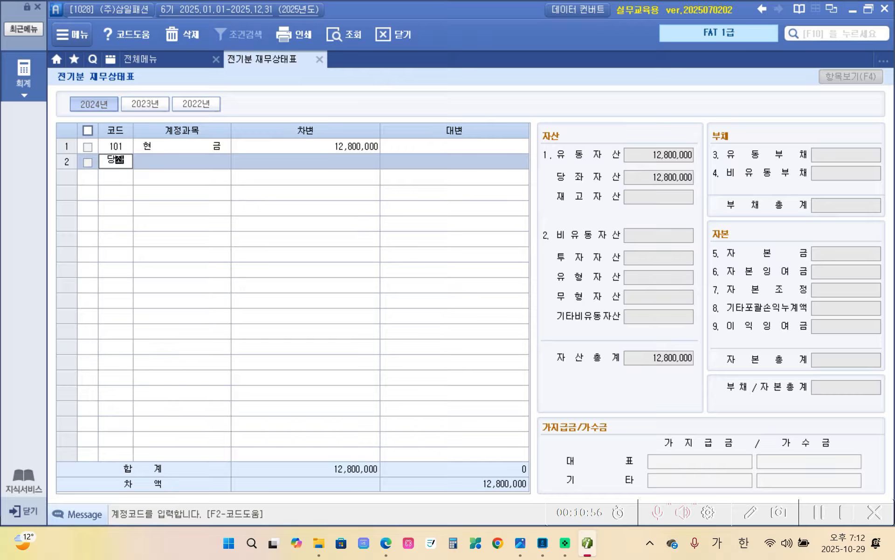
key("Return")
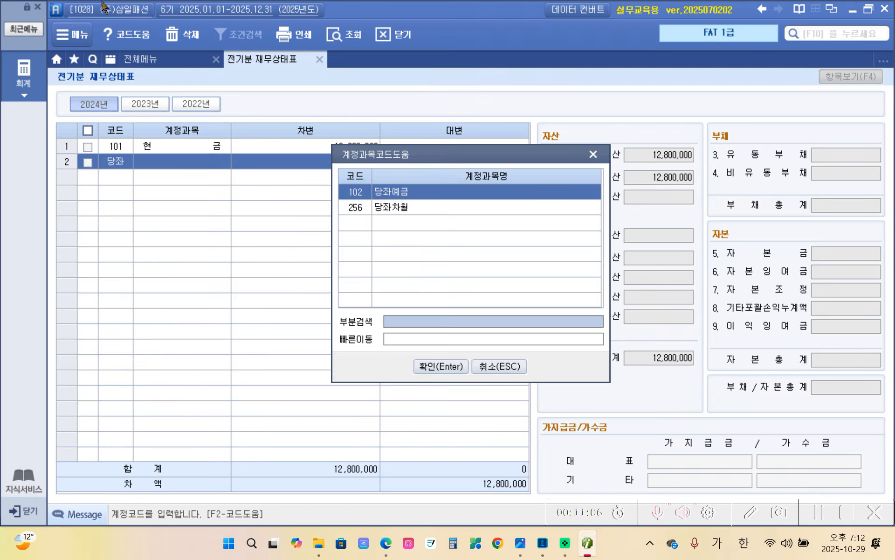
key("Return")
key("Return")
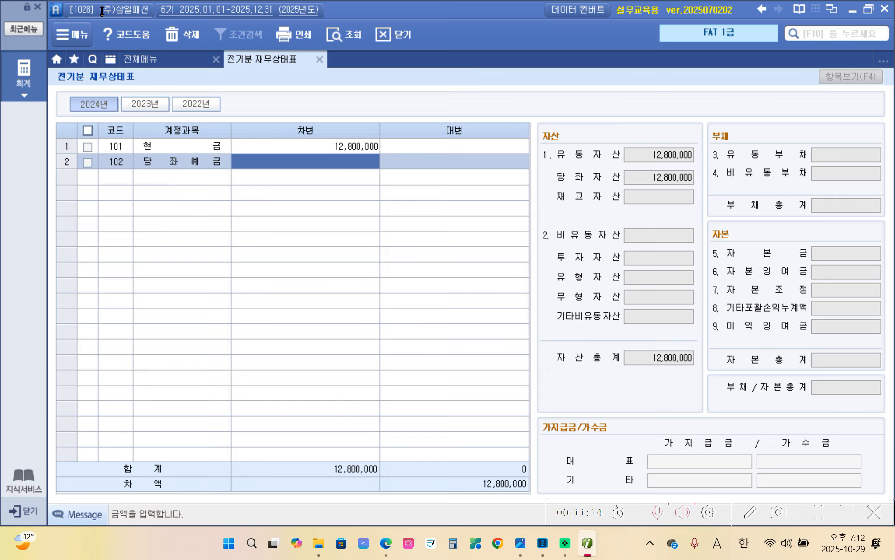
type("38")
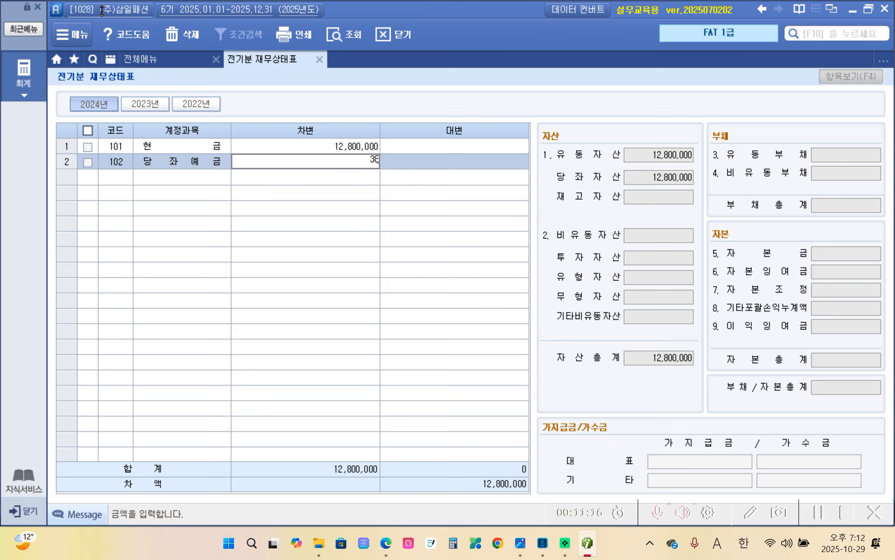
type("8")
key("BackSpace")
type("900")
type("000")
key("Return")
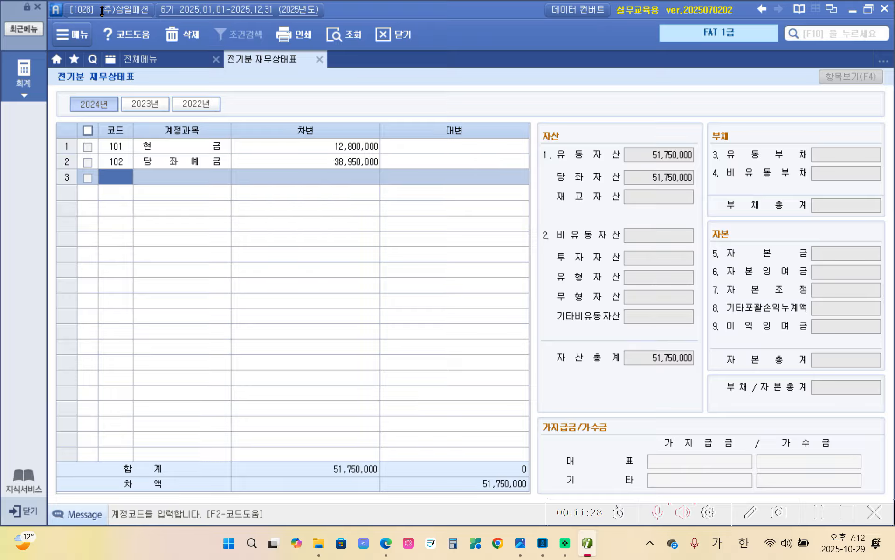
Circle the two entered rows in blue, draw an arrow to the summary, and underline the 유동자산, 당좌자산 and 자산총계 amounts.
mouse_move(143, 123)
left_mouse_down()
mouse_move(182, 197)
mouse_move(279, 126)
mouse_move(146, 150)
left_mouse_up()
mouse_move(468, 189)
left_mouse_down()
mouse_move(564, 182)
mouse_move(556, 190)
left_mouse_up()
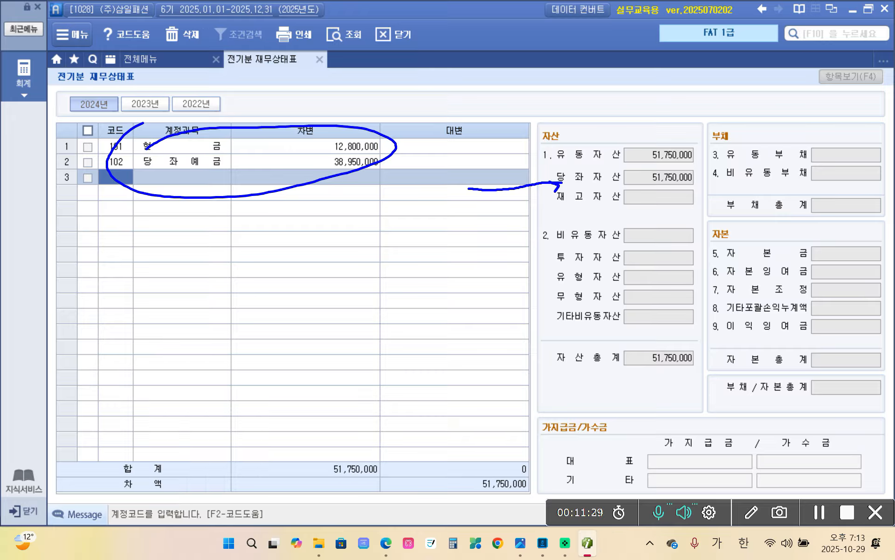
left_click_drag(645, 166, 696, 161)
left_click_drag(643, 187, 685, 185)
left_click_drag(627, 370, 698, 373)
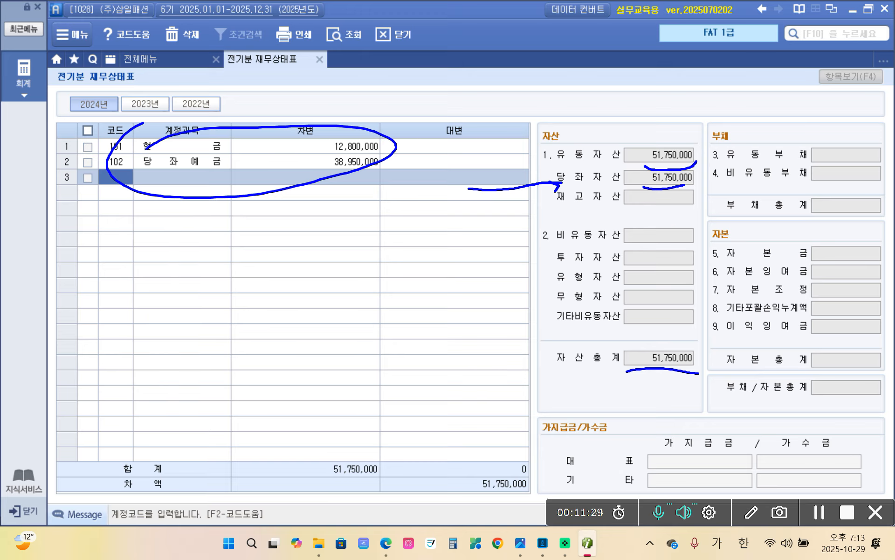
Bracket the entry grid with an arrow to the summary, circle the 자산, 부채 and 자본 headings in blue, and clear the drawing.
mouse_move(428, 121)
left_mouse_down()
mouse_move(468, 359)
mouse_move(444, 431)
left_mouse_up()
left_click_drag(485, 305, 573, 308)
left_click_drag(554, 159, 582, 147)
left_click_drag(756, 152, 742, 156)
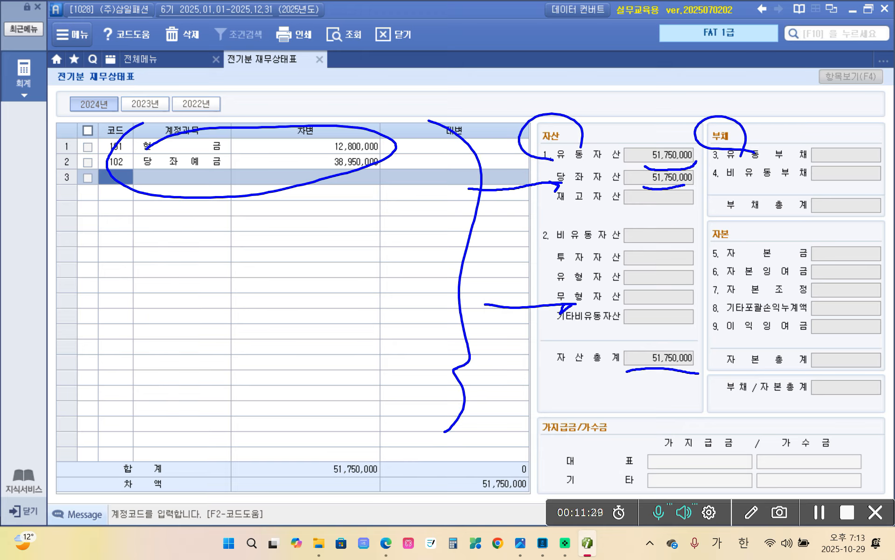
mouse_move(739, 254)
left_mouse_down()
mouse_move(729, 257)
mouse_move(742, 216)
mouse_move(730, 263)
left_mouse_up()
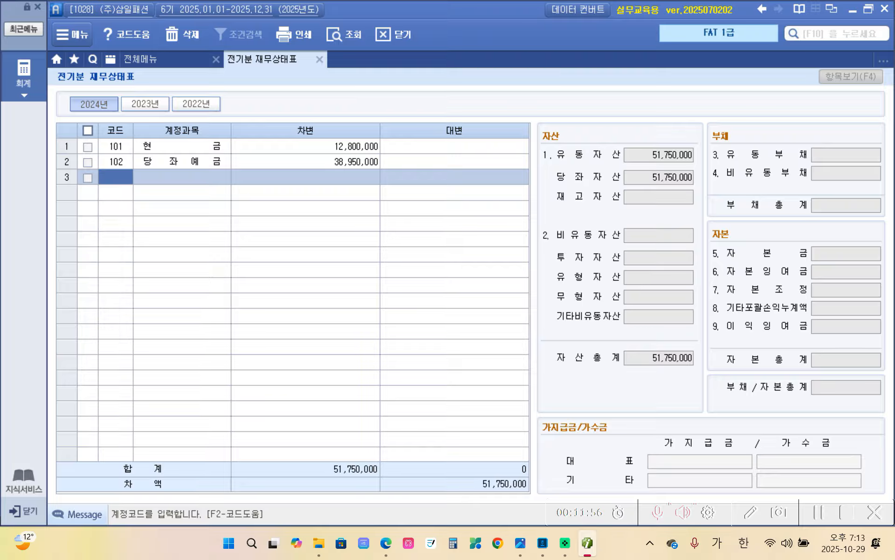
Enter 보통예금 (code 103) in the third row with a 차변 amount of 416,626,000.
type("보통")
key("Return")
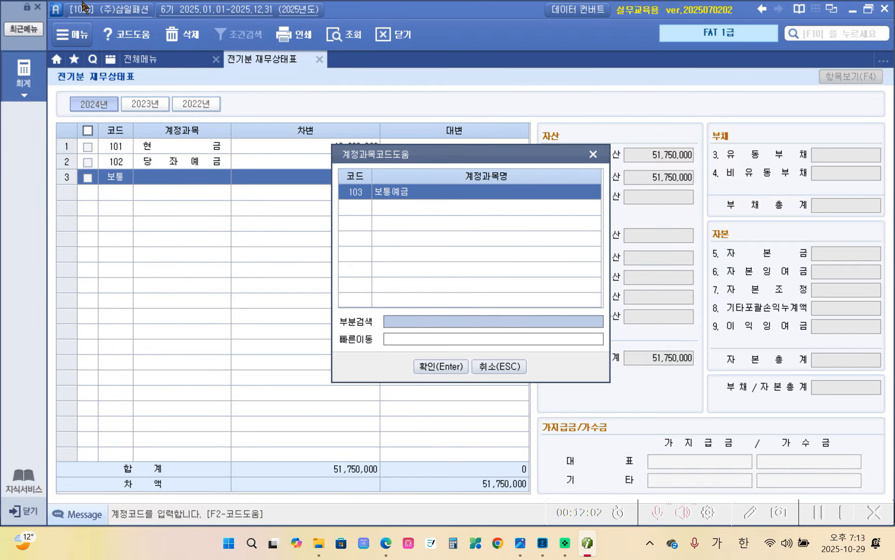
key("Return")
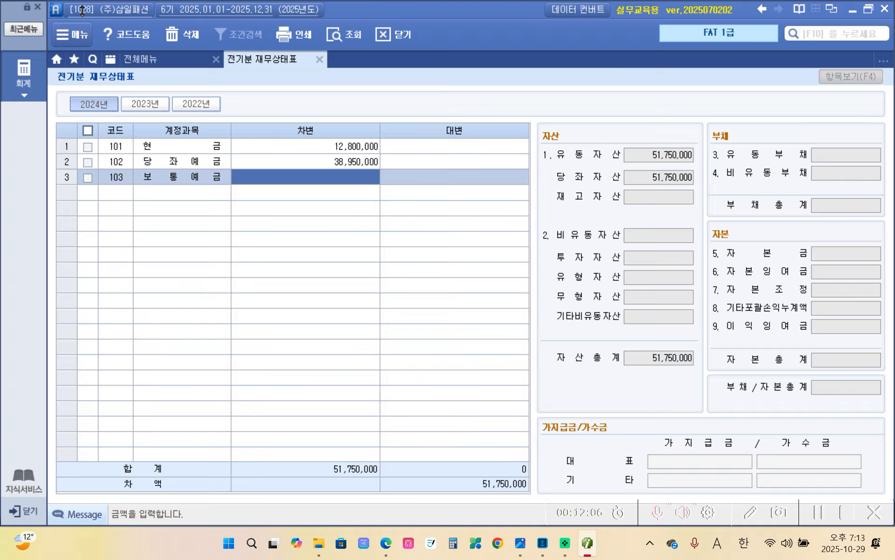
type("4160")
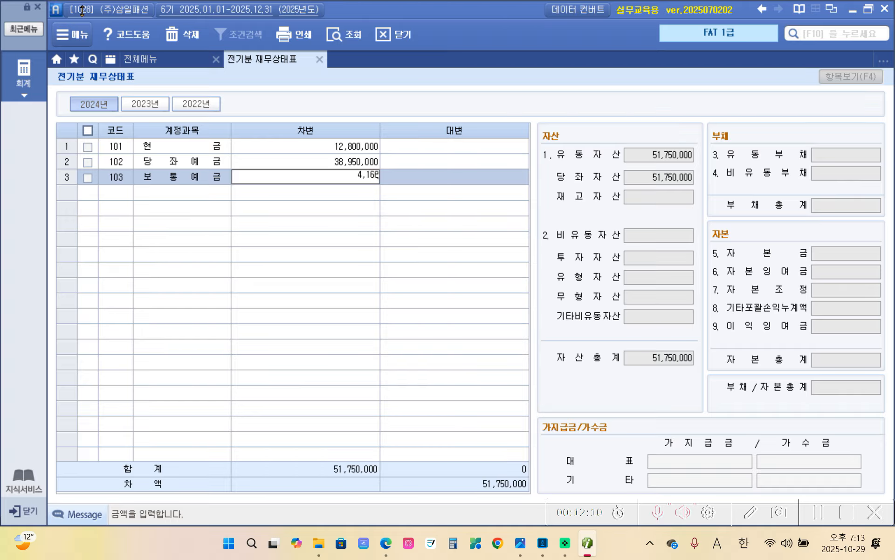
type("260000")
key("Return")
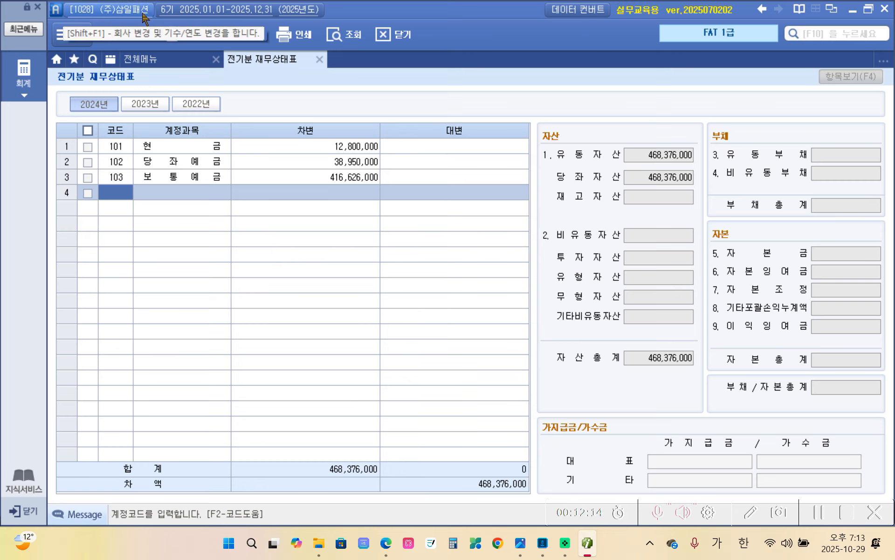
Correct the 차변 amount of 보통예금 to 41,626,000.
left_click(327, 175)
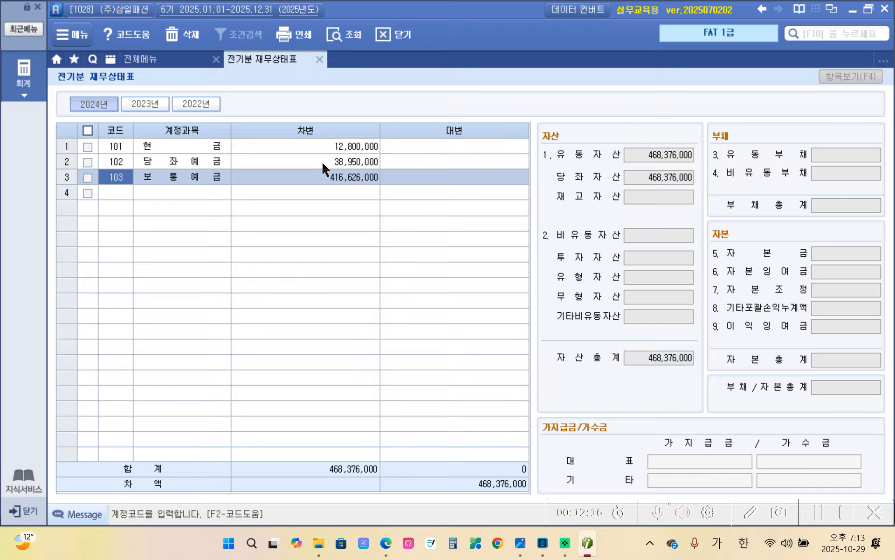
left_click(326, 176)
type("41")
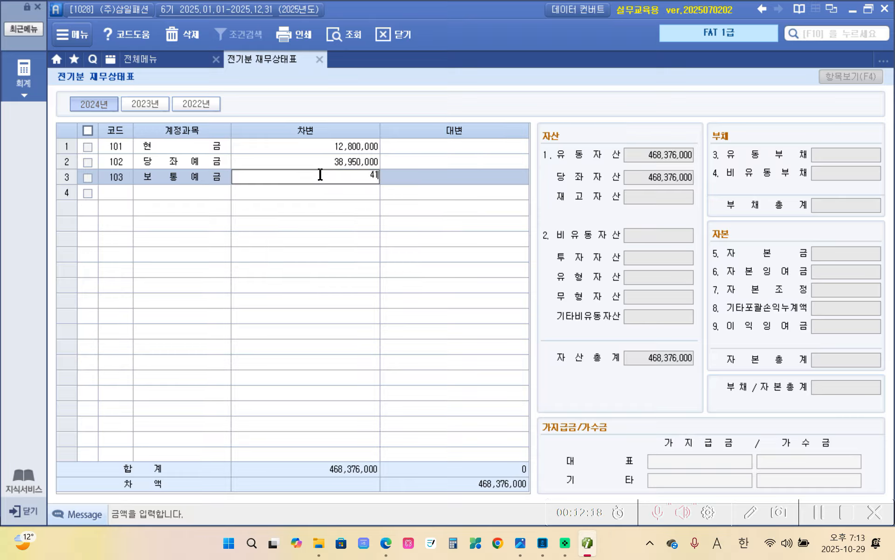
type(",626,000")
key("Return")
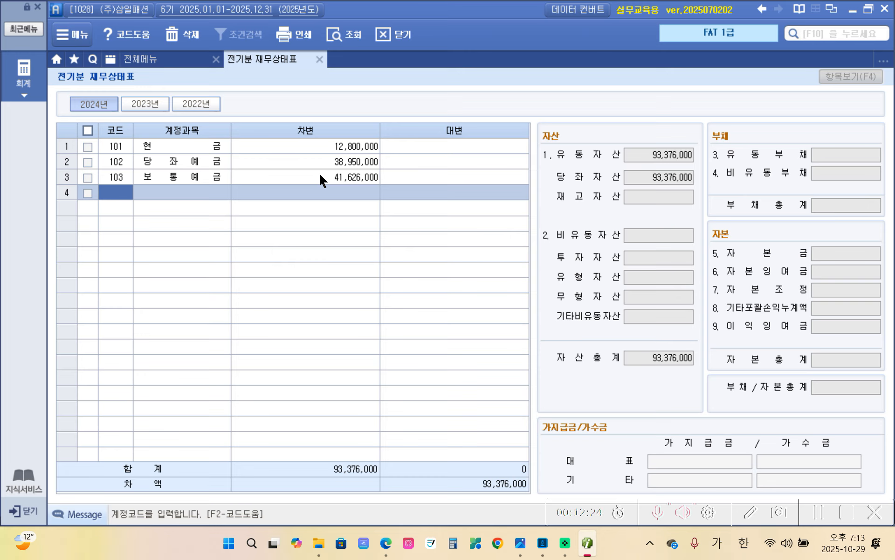
Enter 단기매매증권 (code 107) in the fourth row with a 차변 amount of 7,000,000.
type("단기")
key("Return")
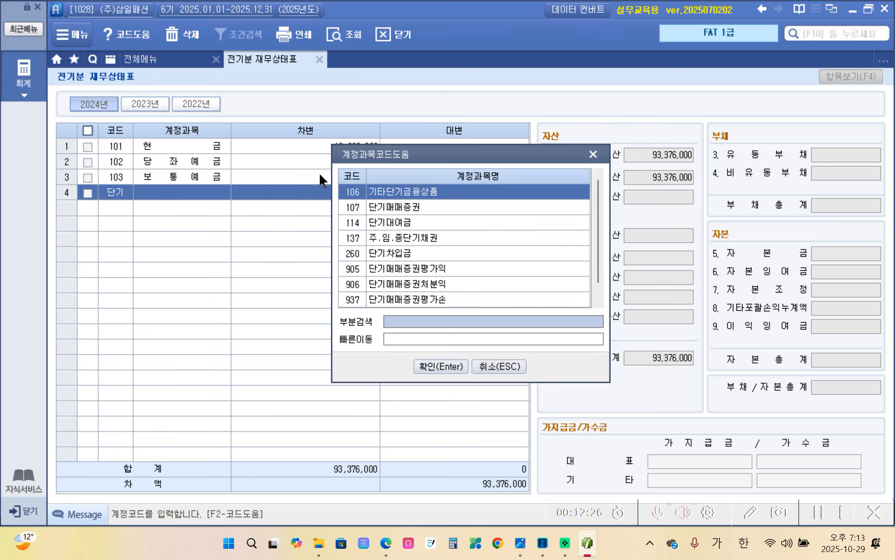
key("Down")
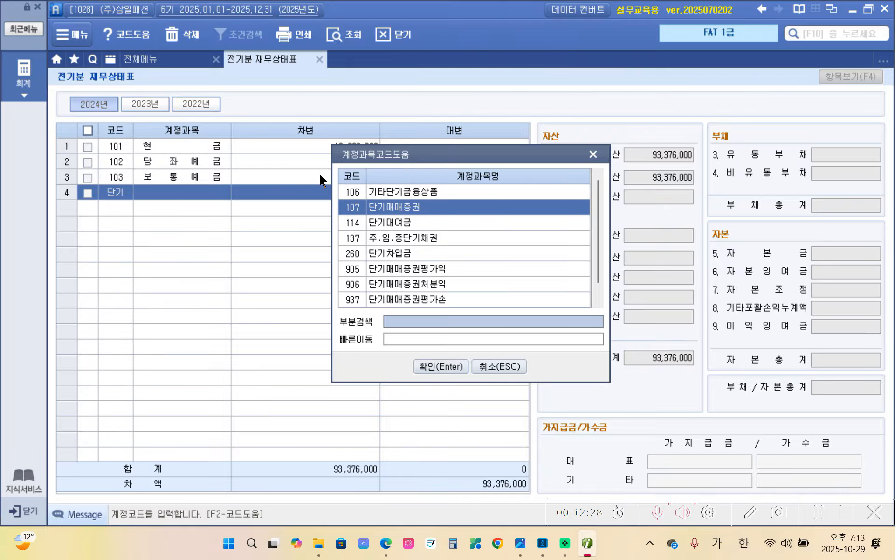
key("Down")
key("Up")
key("Return")
key("Return")
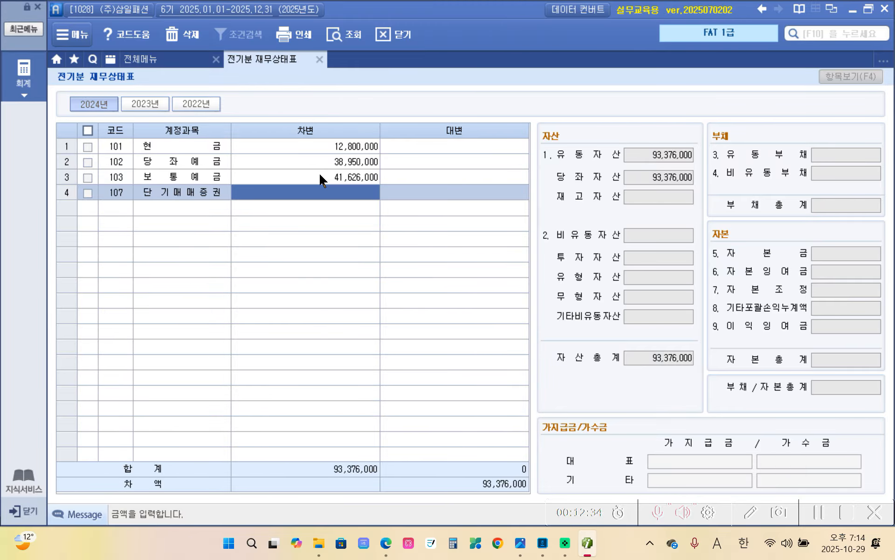
type("7000000")
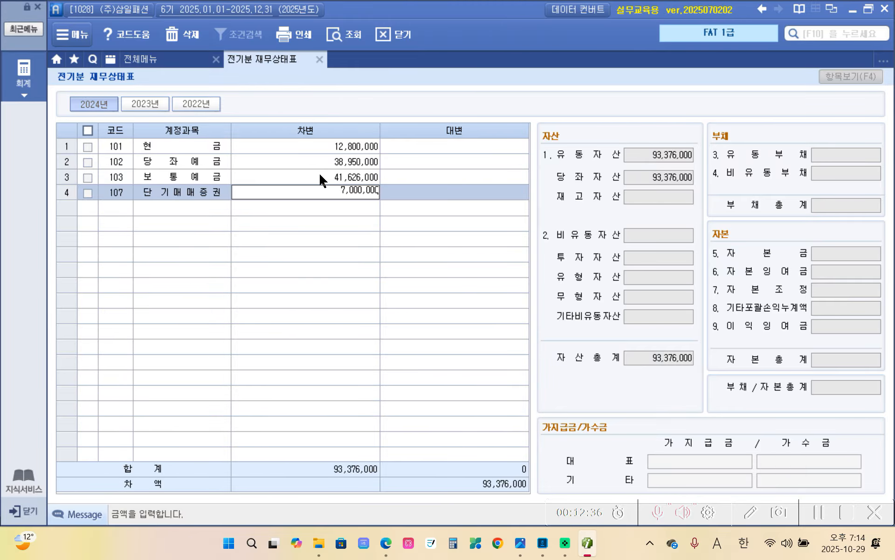
key("Return")
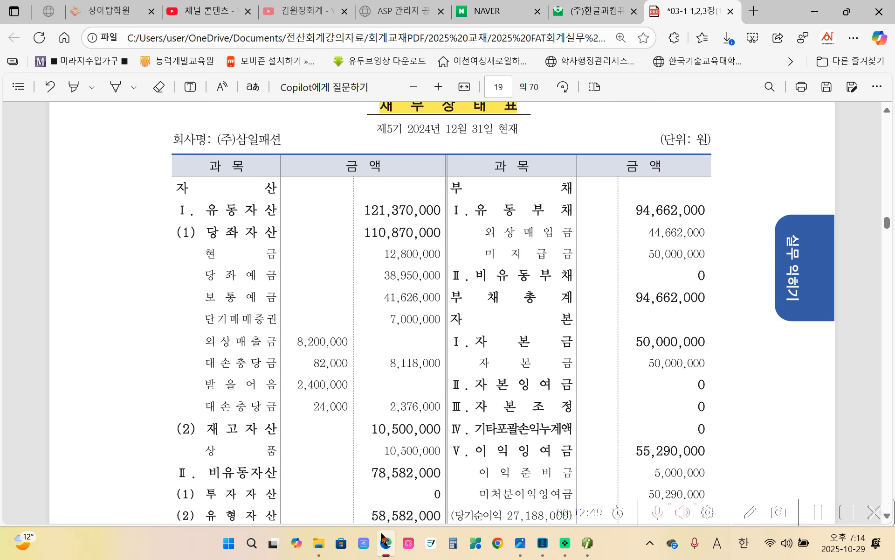
Switch to the textbook PDF, tick 외상매출금 and 받을어음 in blue, and underline 7,000,000, 8,200,000, 82,000 and 8,118,000.
left_click(386, 543)
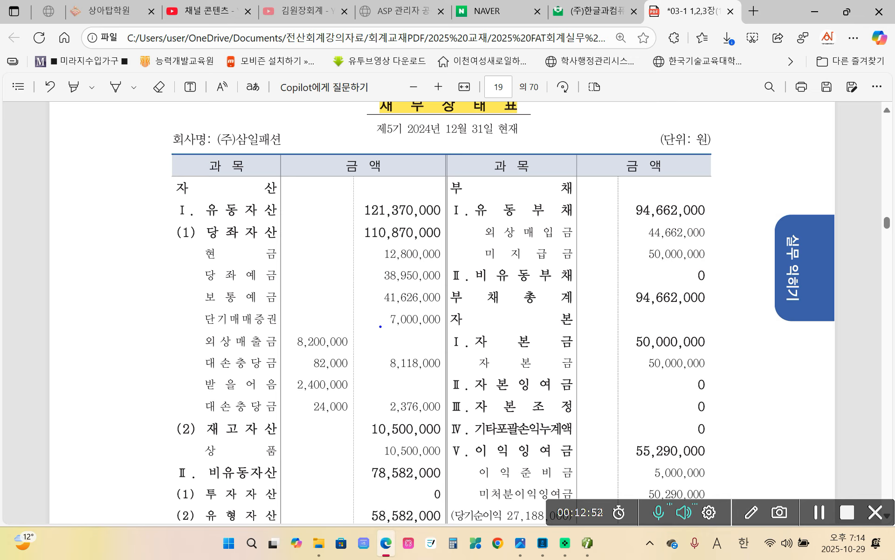
left_click_drag(381, 326, 439, 323)
mouse_move(196, 335)
left_mouse_down()
mouse_move(200, 340)
mouse_move(205, 332)
left_mouse_up()
left_click_drag(195, 382, 200, 379)
left_click_drag(290, 349, 336, 347)
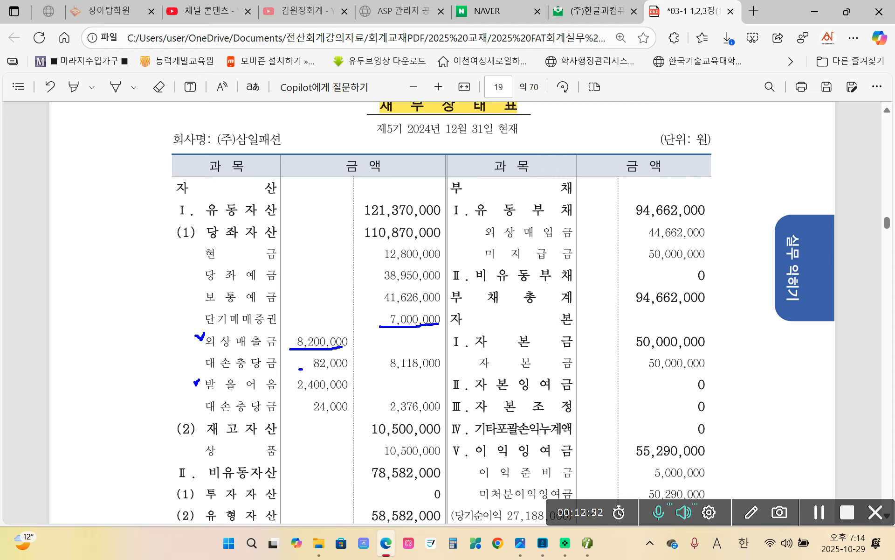
mouse_move(301, 369)
left_mouse_down()
mouse_move(353, 373)
mouse_move(353, 366)
left_mouse_up()
mouse_move(375, 359)
left_mouse_down()
mouse_move(377, 366)
mouse_move(381, 357)
left_mouse_up()
left_click_drag(375, 368, 443, 365)
Handwrite 장부가액 in blue with an arrow to 8,118,000 and underline the 재무상태표 title.
left_click(426, 376)
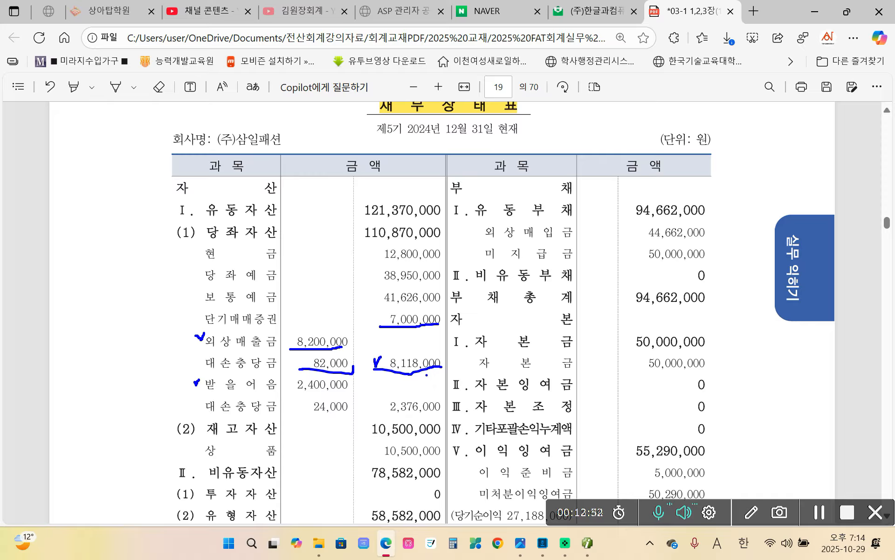
mouse_move(475, 316)
left_mouse_down()
mouse_move(438, 346)
mouse_move(448, 357)
left_mouse_up()
mouse_move(480, 293)
left_mouse_down()
mouse_move(505, 294)
mouse_move(495, 323)
left_mouse_up()
left_click_drag(501, 316, 512, 326)
mouse_move(511, 270)
left_mouse_down()
mouse_move(521, 337)
mouse_move(529, 333)
left_mouse_up()
left_click_drag(536, 277, 535, 300)
mouse_move(546, 256)
left_mouse_down()
mouse_move(547, 291)
mouse_move(568, 303)
mouse_move(546, 358)
mouse_move(583, 276)
mouse_move(599, 276)
left_mouse_up()
mouse_move(564, 301)
left_mouse_down()
mouse_move(562, 333)
mouse_move(576, 304)
left_mouse_up()
left_click_drag(582, 305, 571, 333)
mouse_move(588, 270)
left_mouse_down()
mouse_move(596, 294)
mouse_move(601, 287)
mouse_move(600, 344)
left_mouse_up()
left_click_drag(373, 112, 531, 114)
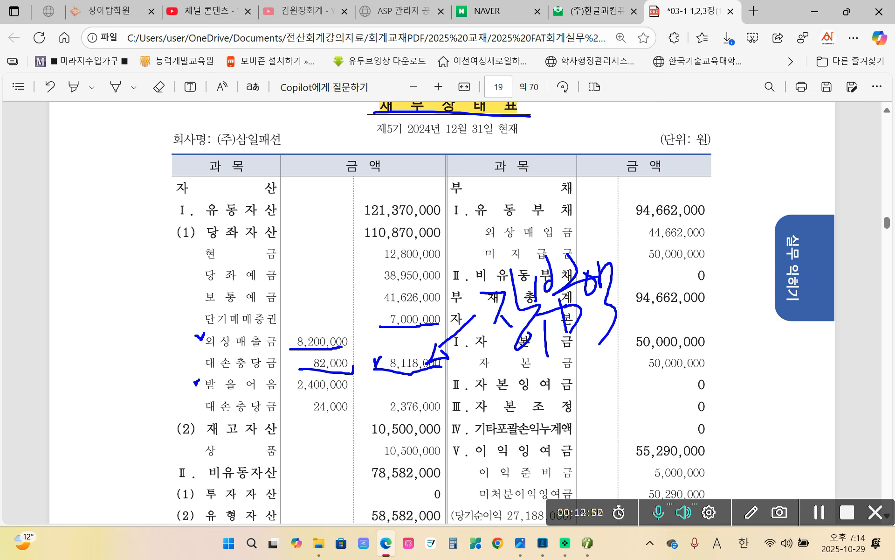
Handwrite 잔액 in blue above the 외상매출금 row with an arrow to its 8,200,000 amount.
mouse_move(289, 274)
left_mouse_down()
mouse_move(304, 332)
mouse_move(318, 333)
left_mouse_up()
mouse_move(243, 253)
left_mouse_down()
mouse_move(255, 279)
mouse_move(278, 262)
left_mouse_up()
mouse_move(271, 219)
left_mouse_down()
mouse_move(287, 252)
mouse_move(298, 233)
left_mouse_up()
left_click_drag(279, 256, 301, 258)
mouse_move(299, 220)
left_mouse_down()
mouse_move(296, 232)
mouse_move(307, 229)
left_mouse_up()
left_click_drag(308, 220, 338, 267)
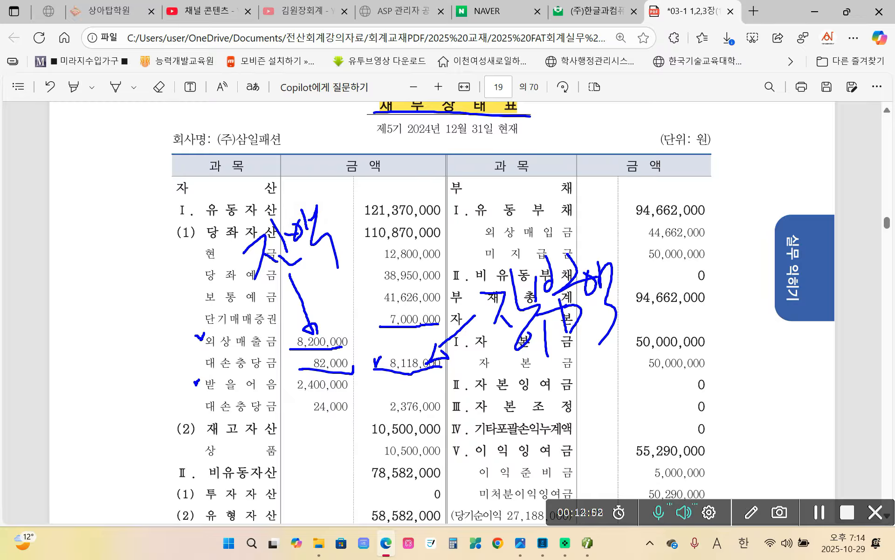
Draw a curved arrow to 82,000, underline the first 대손충당금, and box the 외상매출금 and 대손충당금 amounts in blue.
mouse_move(298, 312)
left_mouse_down()
mouse_move(281, 338)
mouse_move(303, 371)
left_mouse_up()
left_click_drag(218, 373, 271, 374)
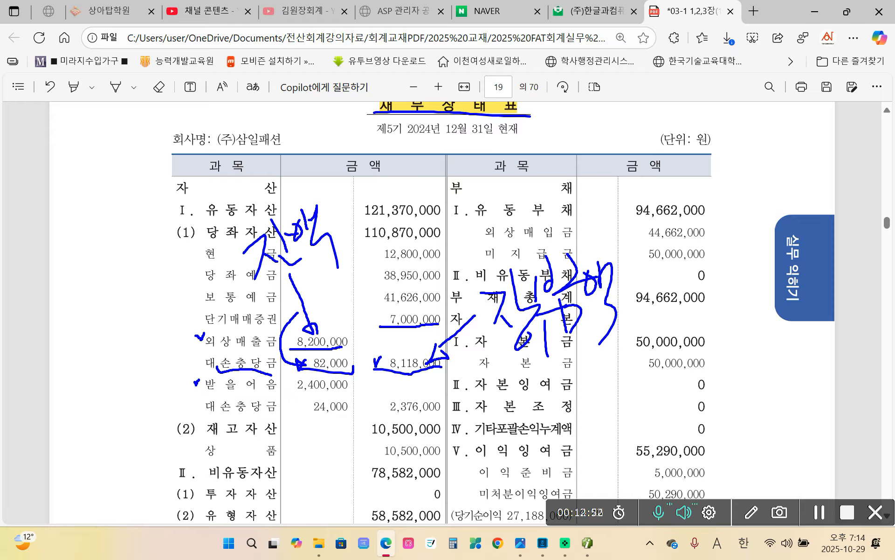
mouse_move(287, 326)
left_mouse_down()
mouse_move(285, 364)
mouse_move(404, 373)
mouse_move(447, 345)
mouse_move(289, 334)
left_mouse_up()
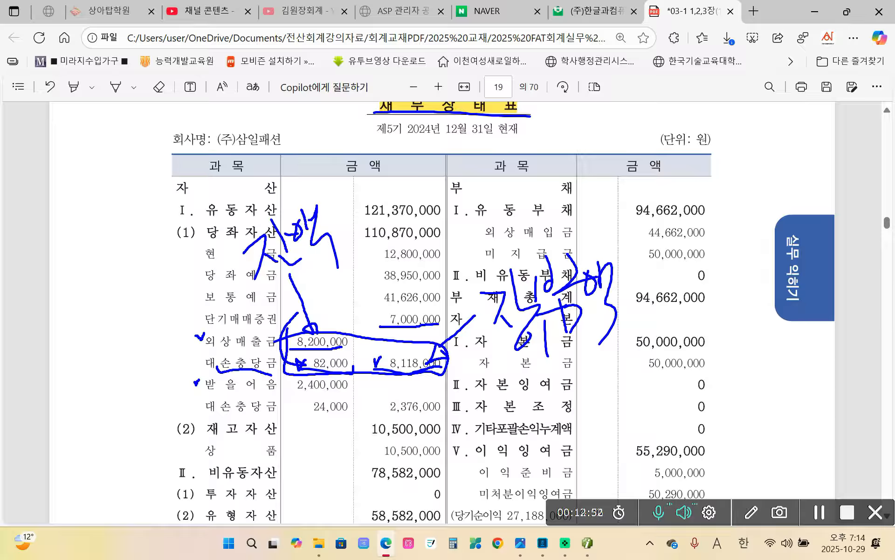
Circle the 유동자산, 당좌자산 and 외상매출금 amounts and the handwritten 장부가액 in blue.
mouse_move(376, 241)
left_mouse_down()
mouse_move(446, 241)
mouse_move(370, 228)
mouse_move(362, 239)
mouse_move(468, 204)
mouse_move(363, 206)
left_mouse_up()
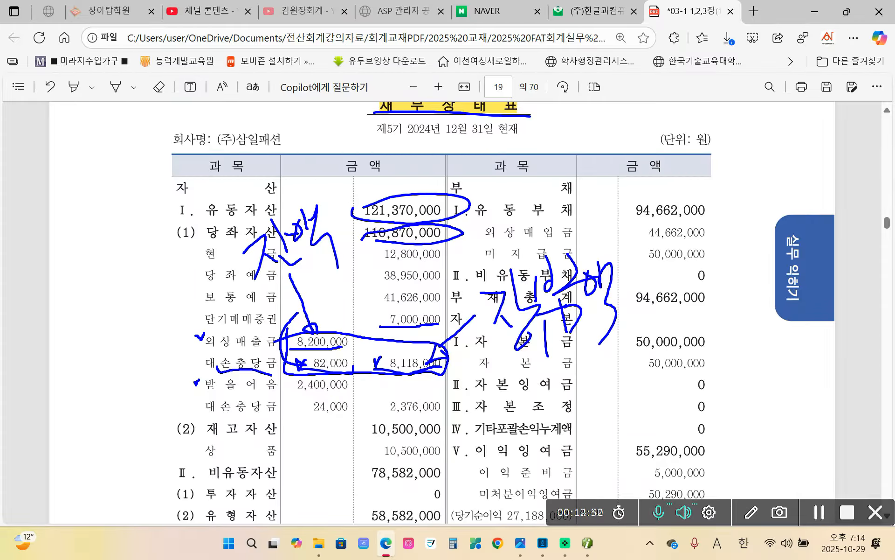
mouse_move(321, 352)
left_mouse_down()
mouse_move(288, 350)
mouse_move(340, 345)
left_mouse_up()
mouse_move(588, 341)
left_mouse_down()
mouse_move(559, 244)
mouse_move(587, 350)
mouse_move(581, 361)
left_mouse_up()
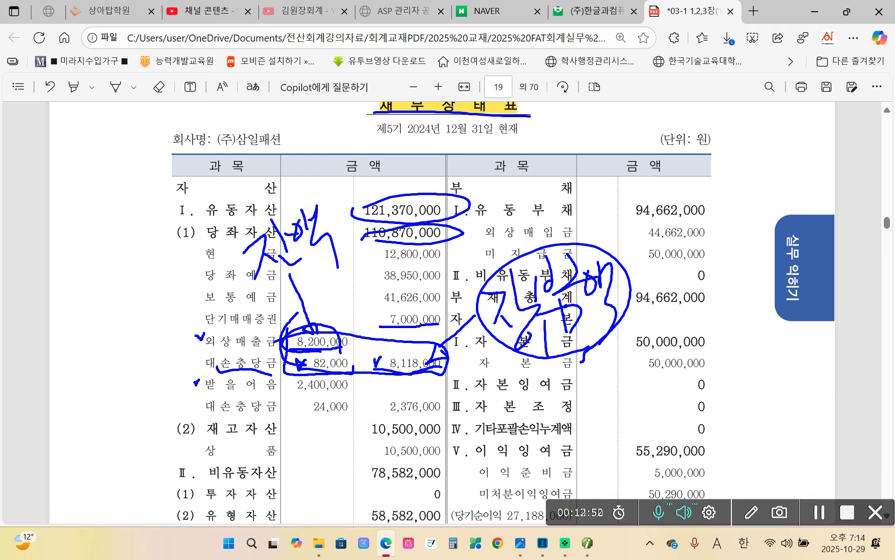
Circle 8,200,000 and 82,000 in red, add red marks near 외상매출금, 8,118,000 and 24,000, and clear the drawing.
mouse_move(340, 376)
left_mouse_down()
mouse_move(277, 345)
mouse_move(357, 371)
mouse_move(294, 321)
mouse_move(357, 380)
left_mouse_up()
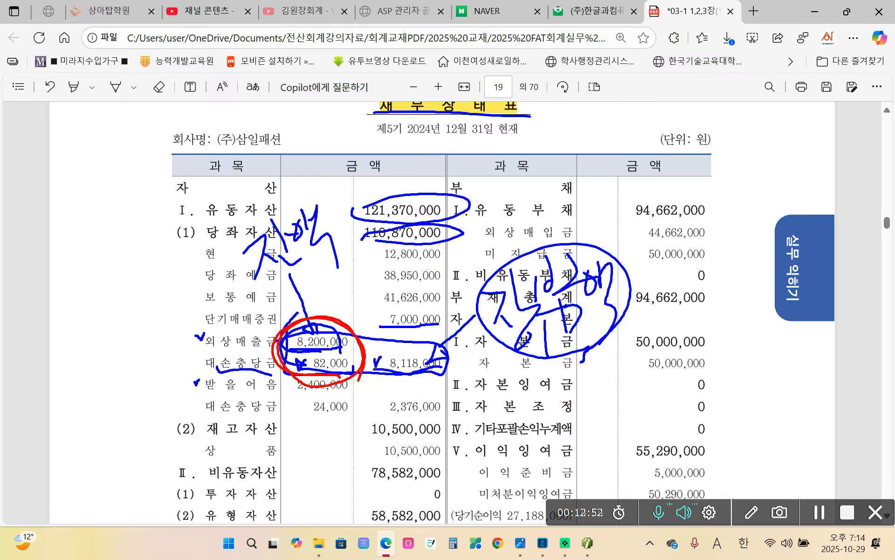
mouse_move(190, 333)
left_mouse_down()
mouse_move(205, 332)
mouse_move(210, 356)
left_mouse_up()
left_click_drag(404, 362, 397, 380)
mouse_move(388, 362)
left_mouse_down()
mouse_move(409, 376)
mouse_move(397, 413)
mouse_move(410, 412)
left_mouse_up()
mouse_move(347, 424)
left_mouse_down()
mouse_move(285, 386)
mouse_move(344, 420)
left_mouse_up()
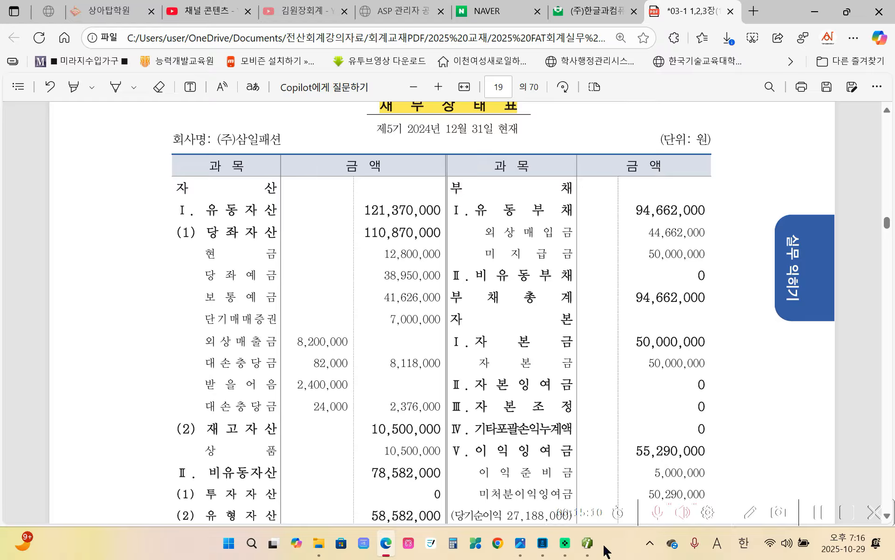
Switch back to Smart A and enter 외상매출금 (code 108) in the fifth row with a 차변 amount of 8,200,000.
left_click(587, 542)
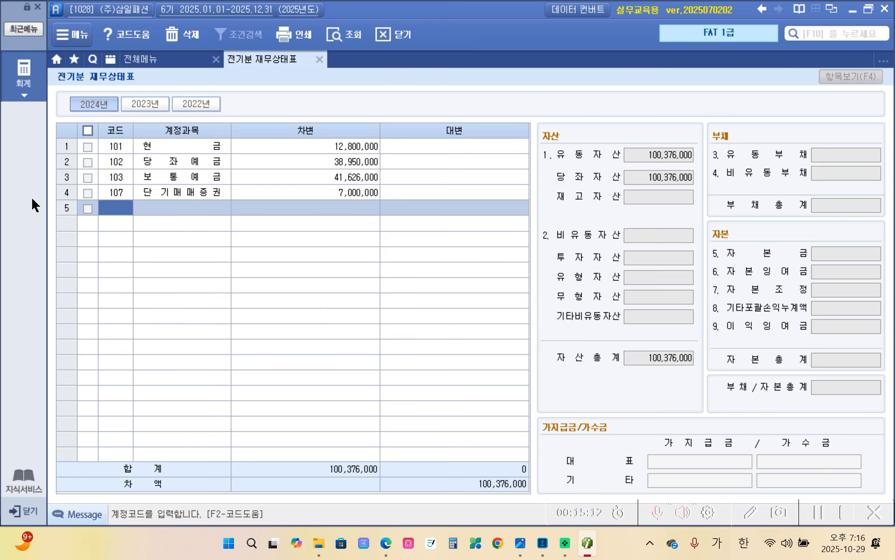
left_click(124, 211)
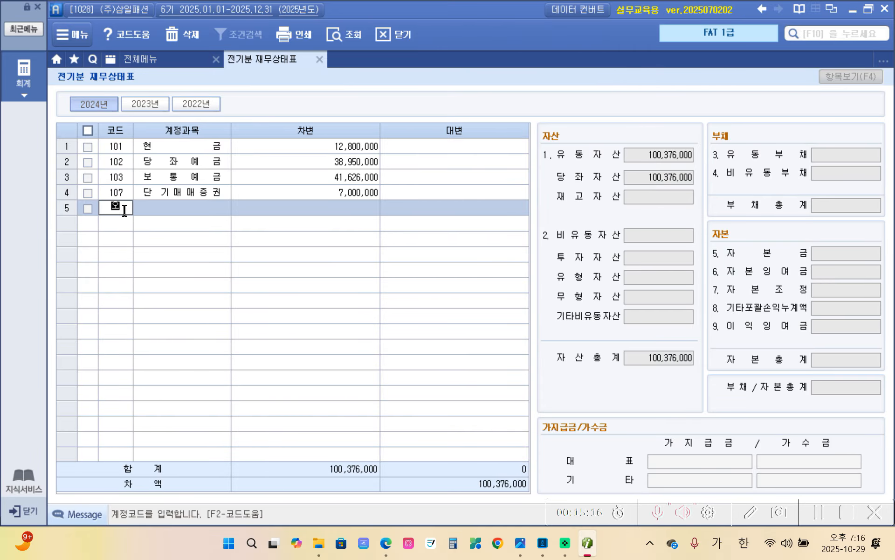
type("외상")
key("Return")
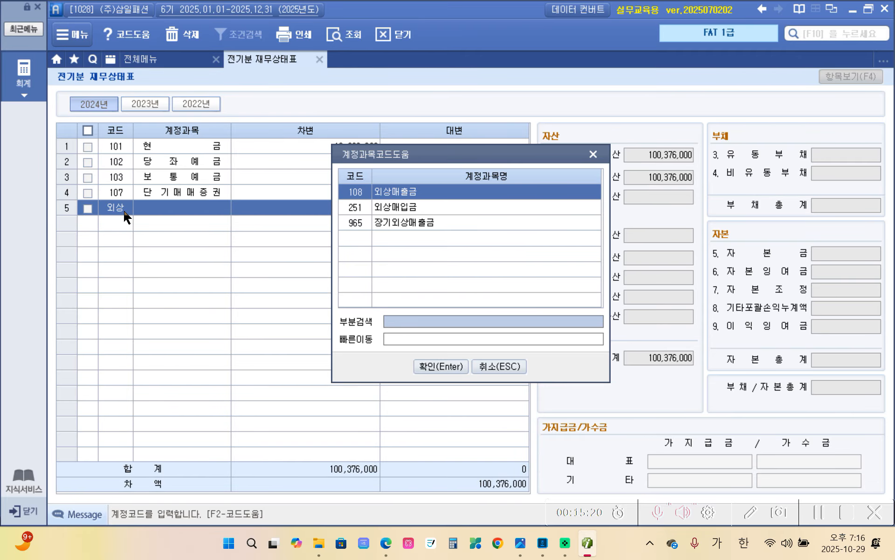
key("Return")
key("Return")
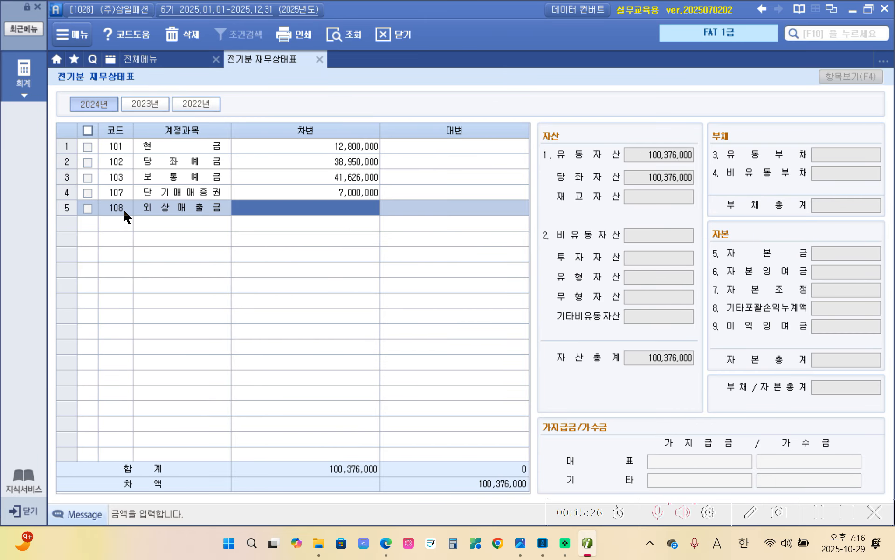
type("8,2")
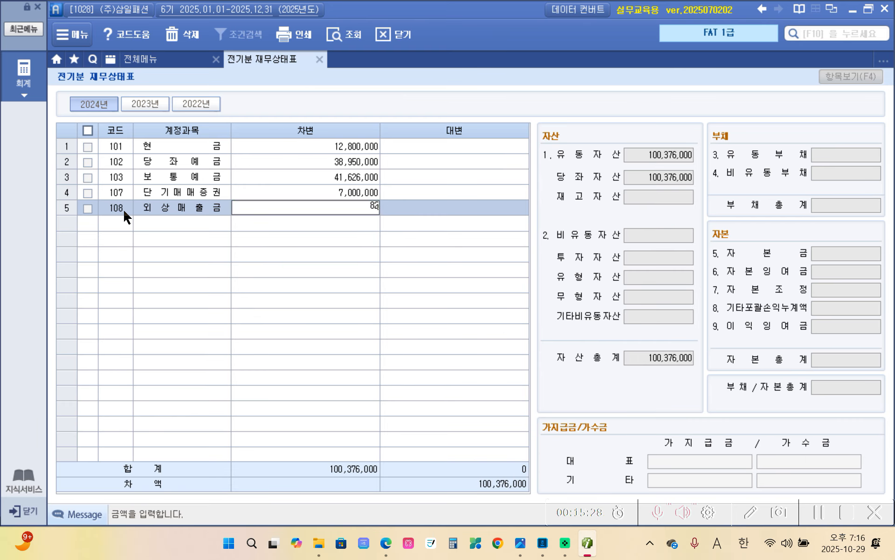
type("00,000")
key("Return")
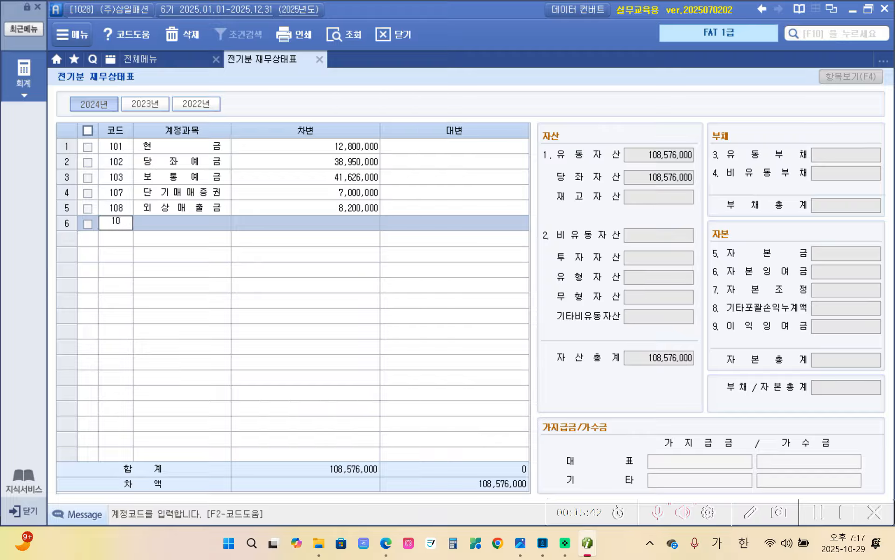
Enter 대손충당금 (code 109) in the sixth row with a 대변 amount of 82,000.
type("9")
key("Return")
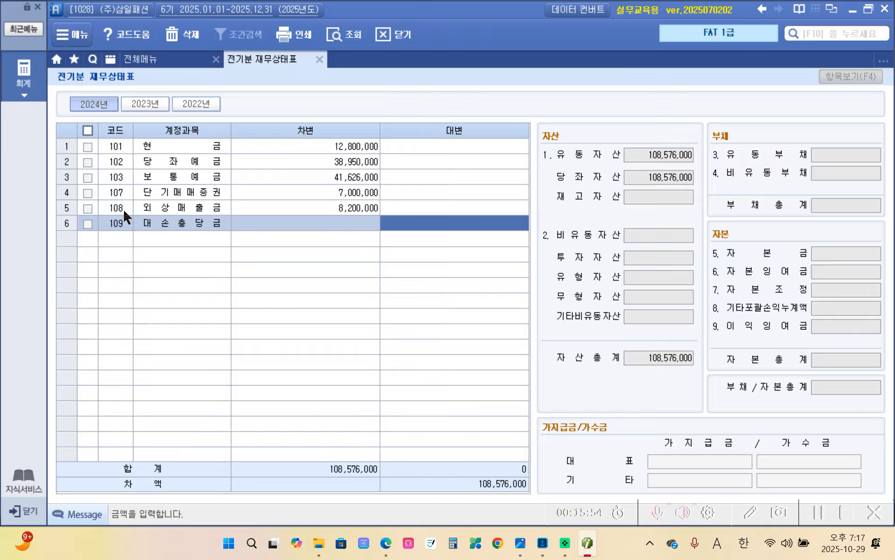
type("820000")
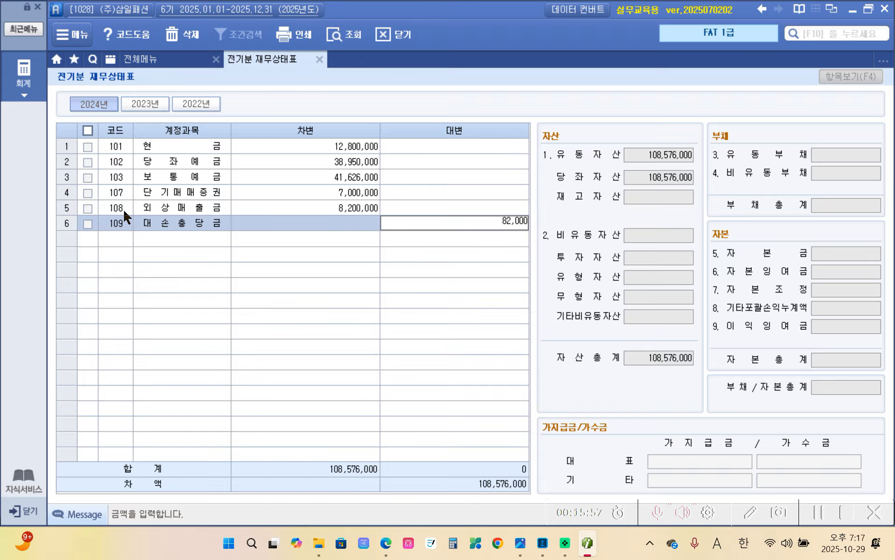
key("Return")
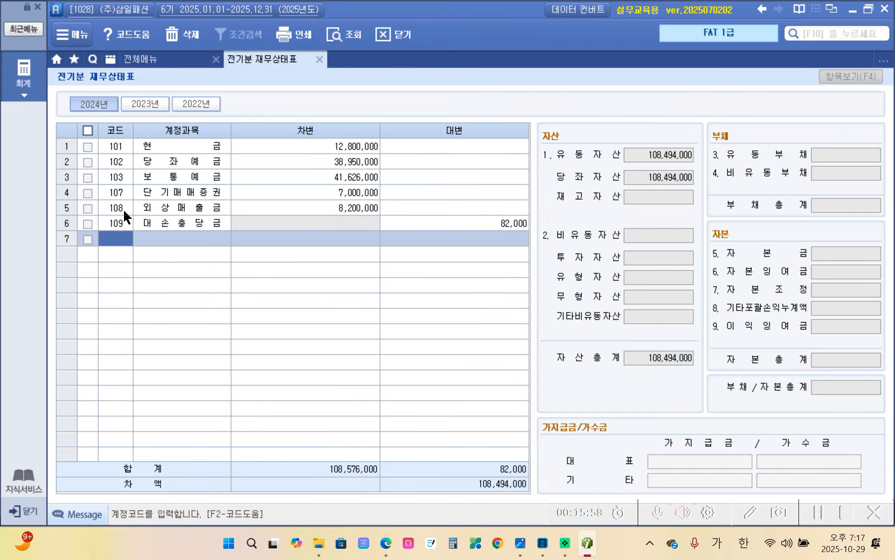
Mark the 유동자산, 당좌자산 and 자산총계 amounts in the summary in red, and clear the drawing.
key("ctrl+2")
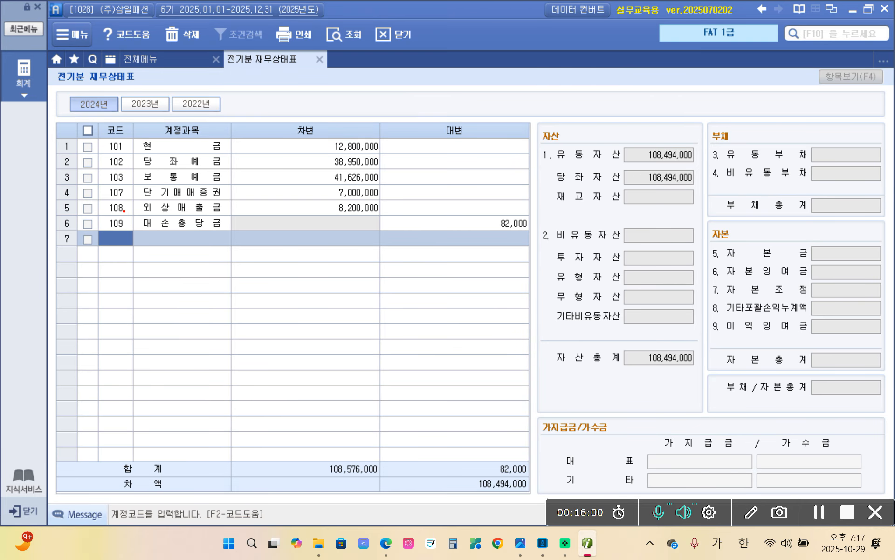
mouse_move(650, 192)
left_mouse_down()
mouse_move(693, 192)
mouse_move(694, 199)
left_mouse_up()
mouse_move(693, 161)
left_mouse_down()
mouse_move(684, 168)
mouse_move(687, 138)
mouse_move(688, 182)
left_mouse_up()
mouse_move(689, 382)
left_mouse_down()
mouse_move(610, 354)
mouse_move(704, 394)
left_mouse_up()
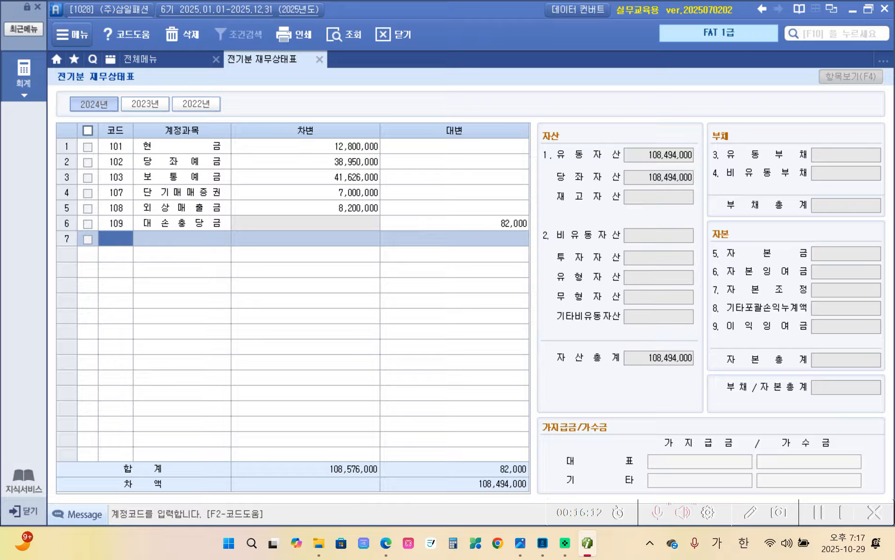
Enter 받을어음 (code 110) in the seventh row with a 차변 amount of 2,400,000.
type("받을")
key("BackSpace")
key("BackSpace")
key("BackSpace")
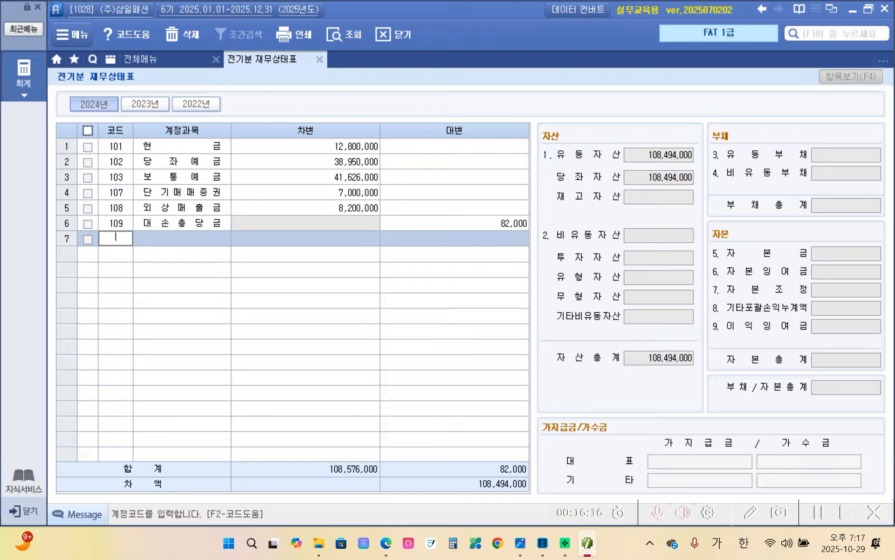
type("받ㅇㄹ")
key("Escape")
key("BackSpace")
type("ㅂㄷ을")
key("Return")
key("Return")
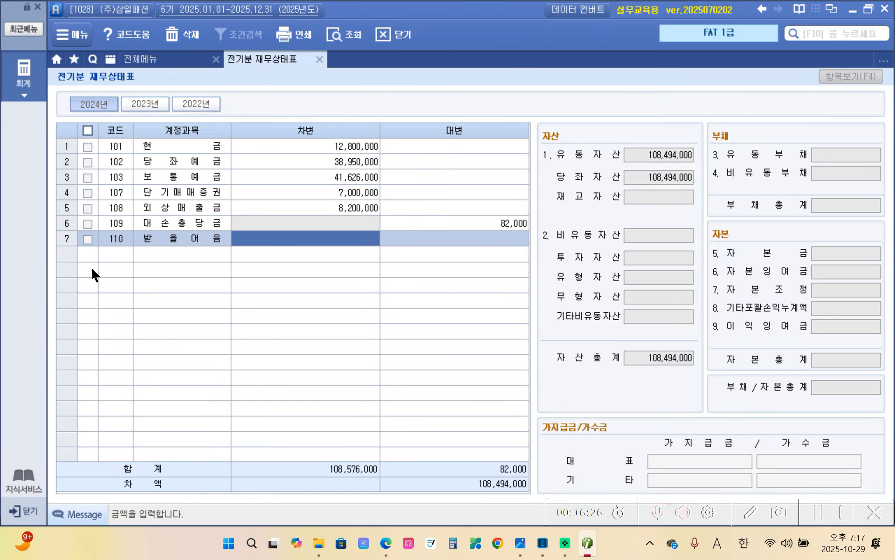
type("2400000")
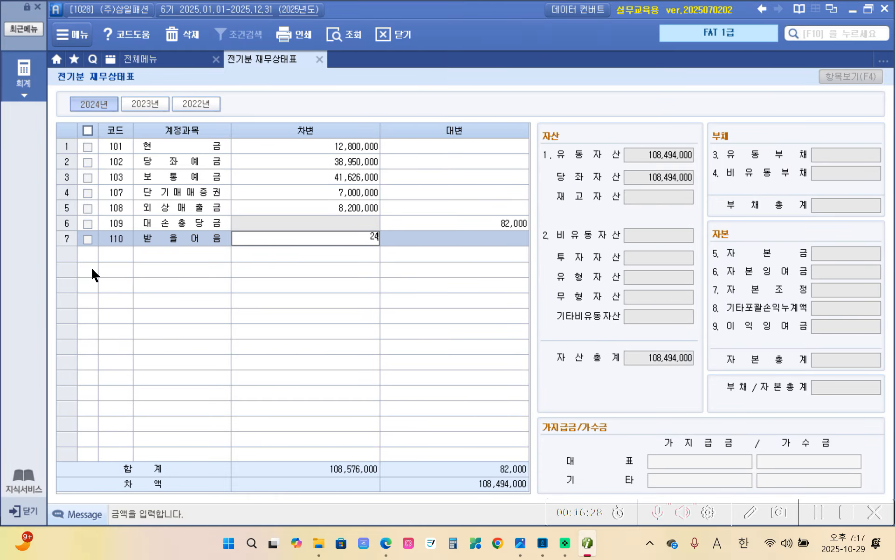
key("Return")
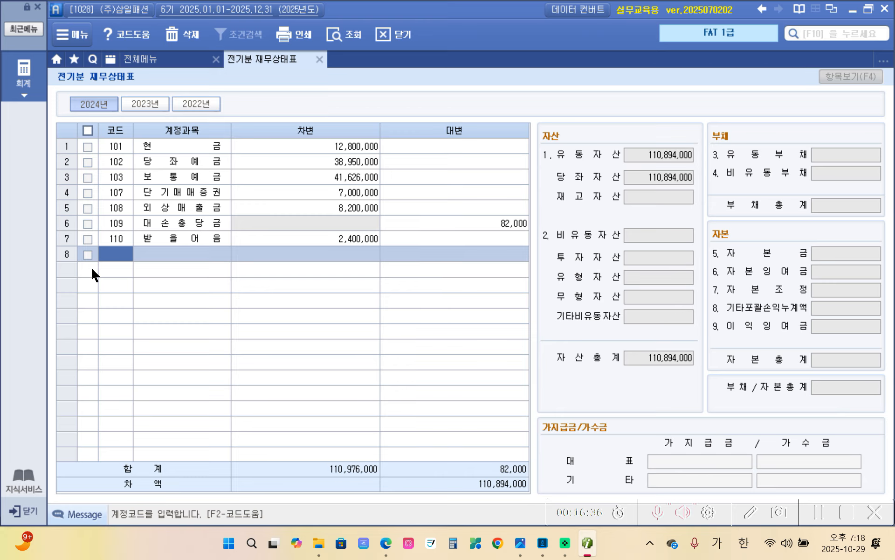
Enter 대손충당금 (code 111) in the eighth row with a 대변 amount of 24,000.
type("111")
key("Return")
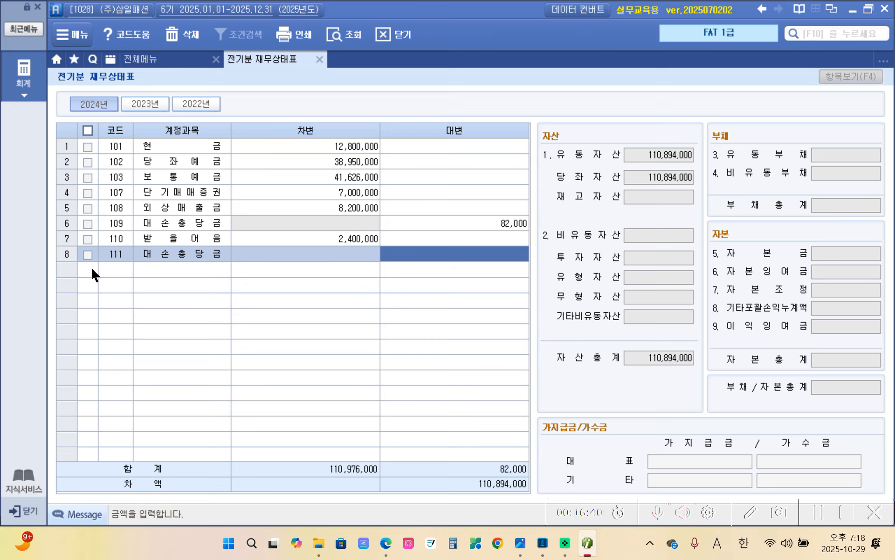
type("240000")
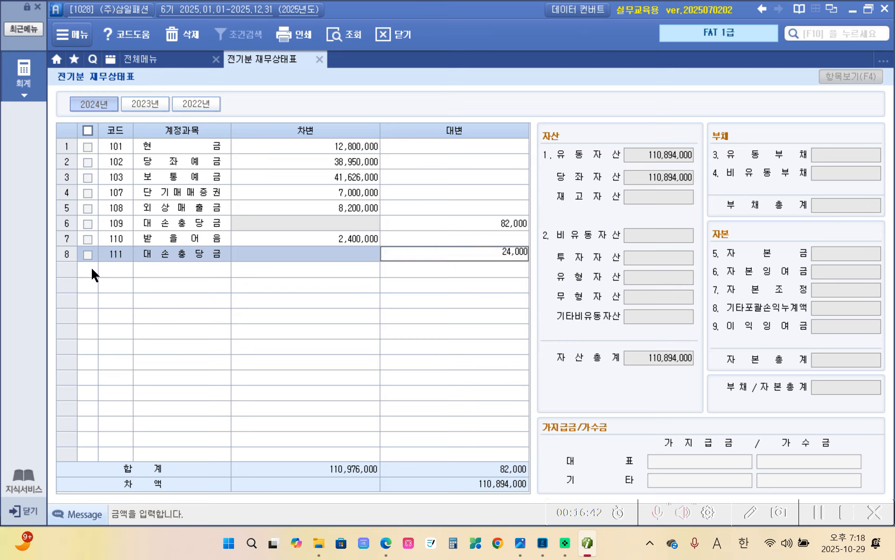
key("Return")
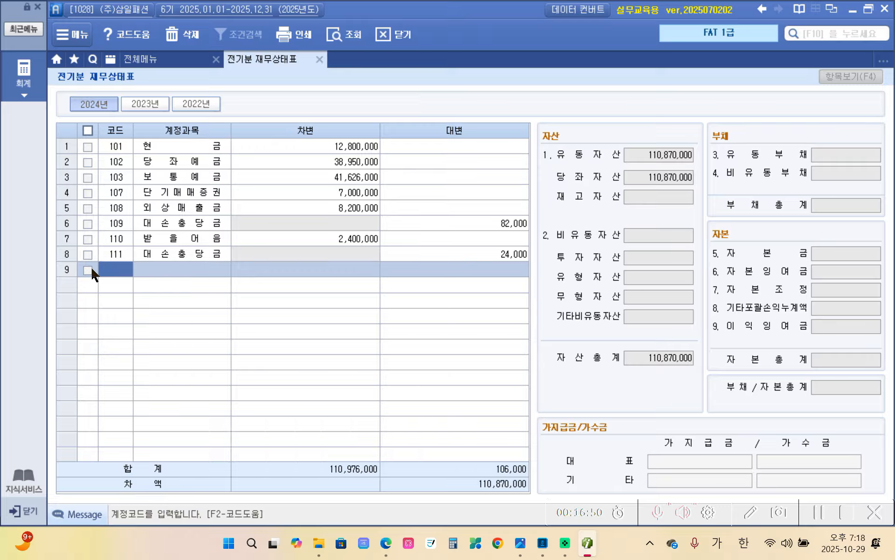
Enter 상품 (code 146) in the ninth row with a 차변 amount of 10,500,000.
type("상품")
key("Return")
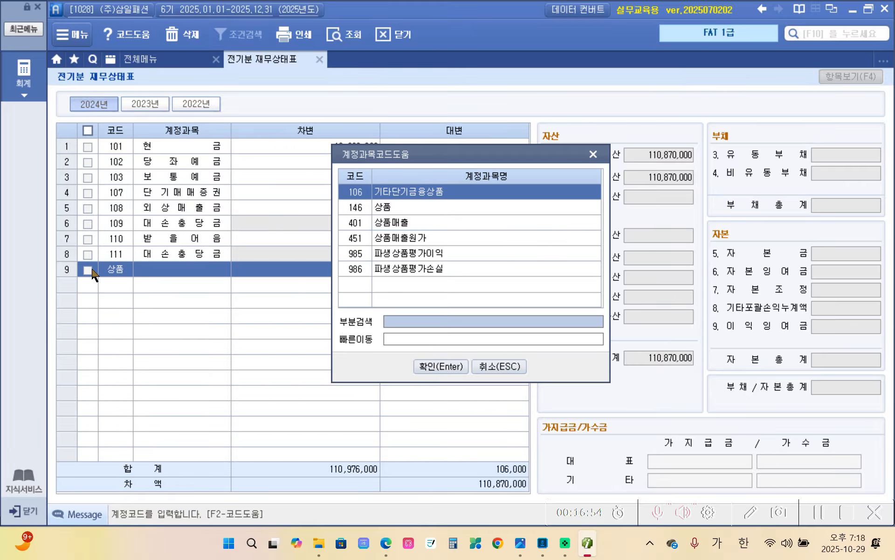
key("Down")
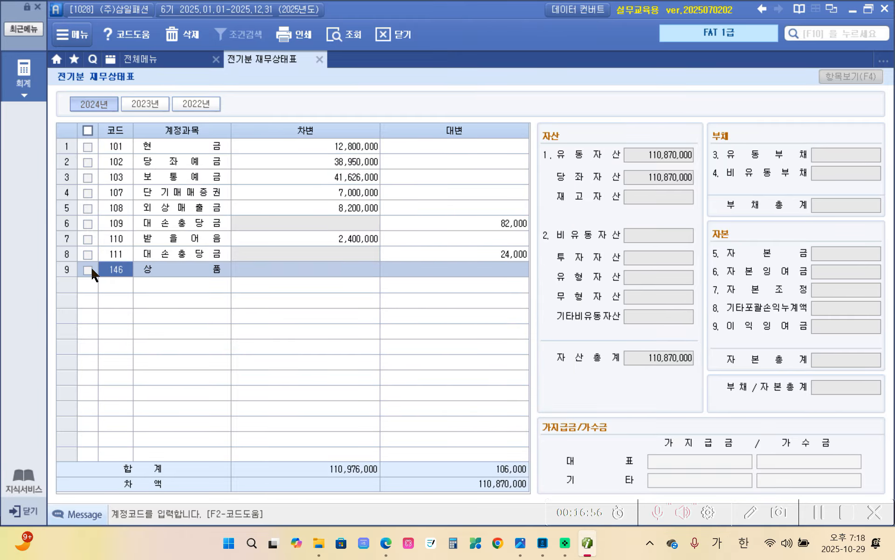
key("Return")
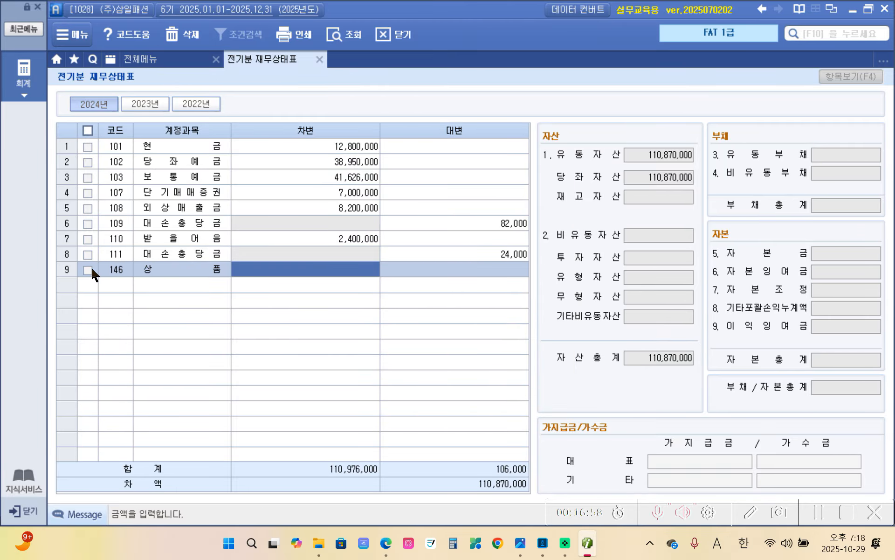
type("10")
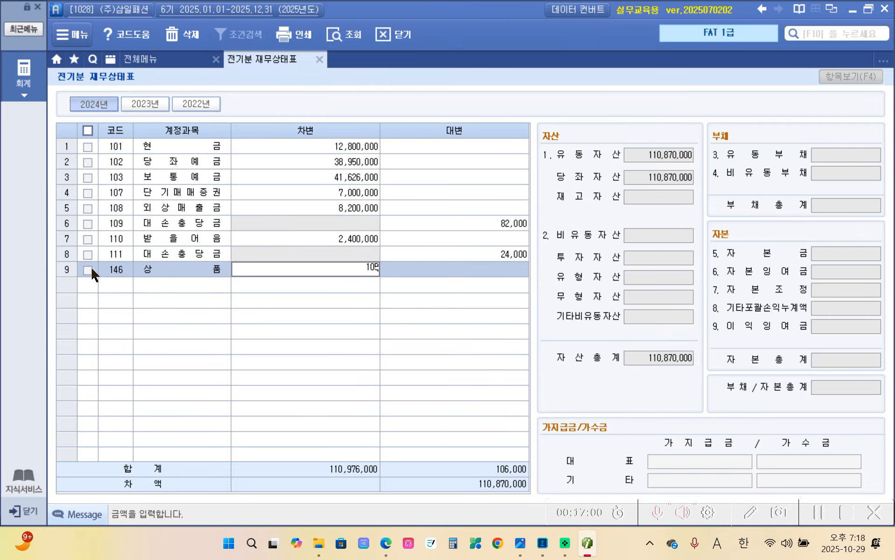
type(",500,000")
key("Return")
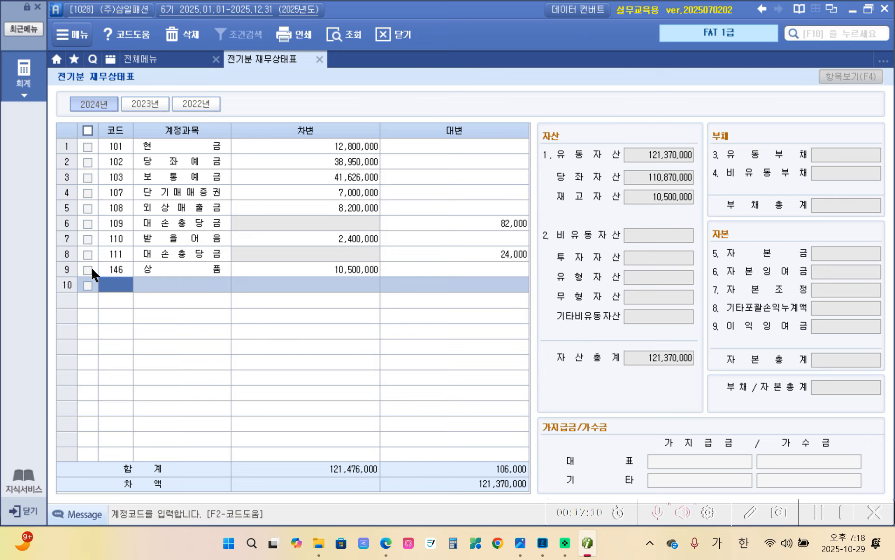
Enter 건물 (code 202) in the tenth row with a 차변 amount of 50,000,000.
type("건물")
key("Return")
key("Down")
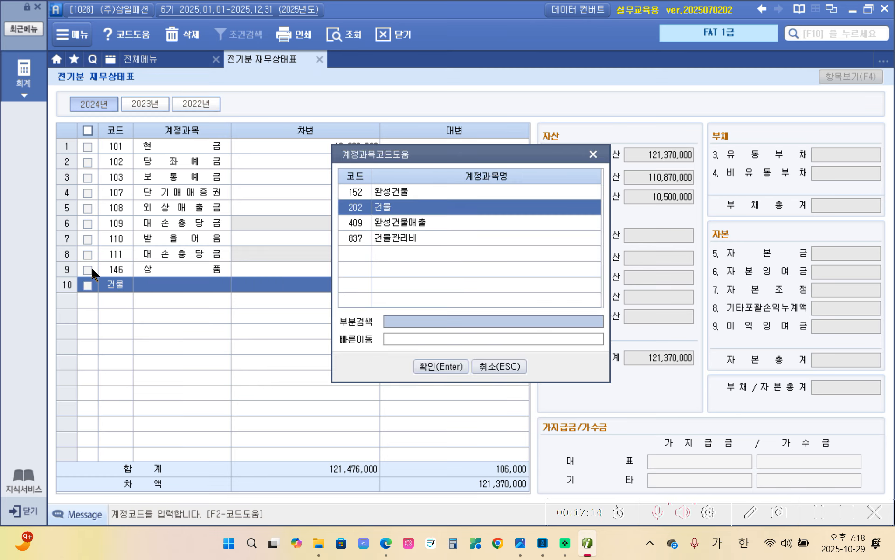
key("Return")
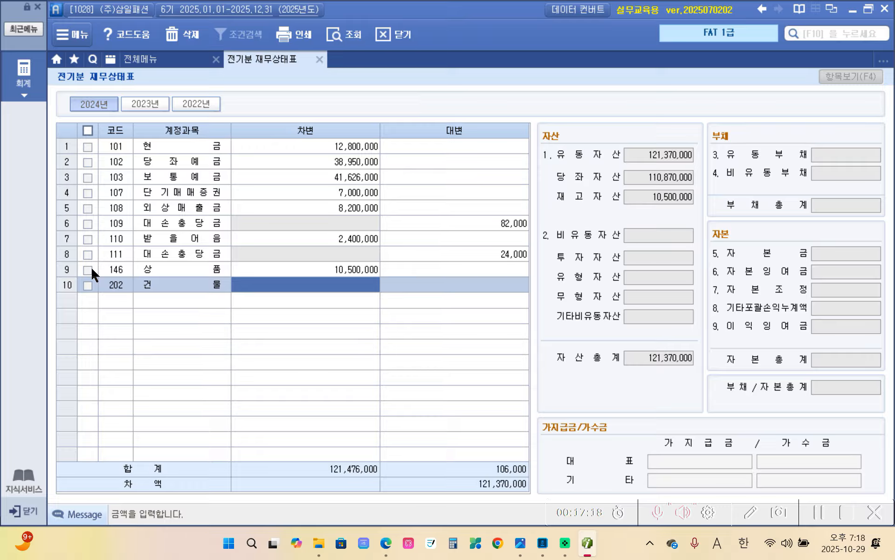
type("50000000")
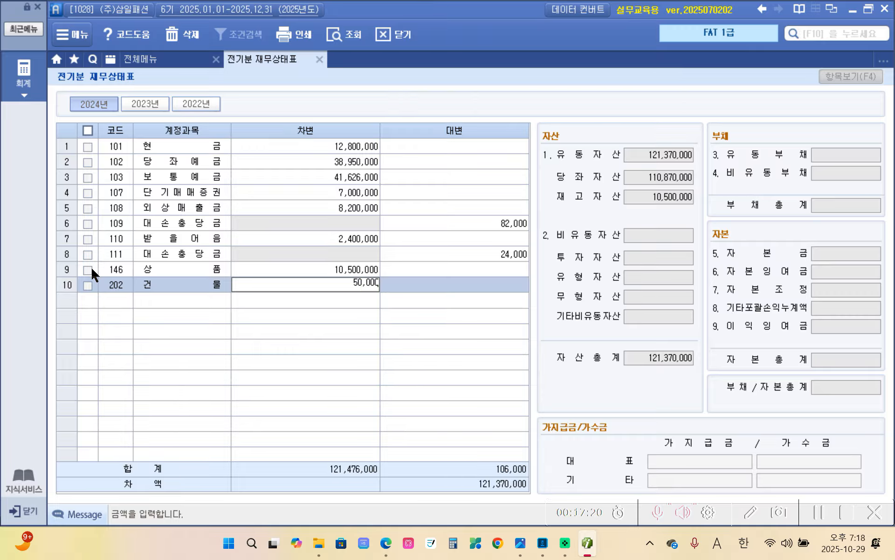
key("Return")
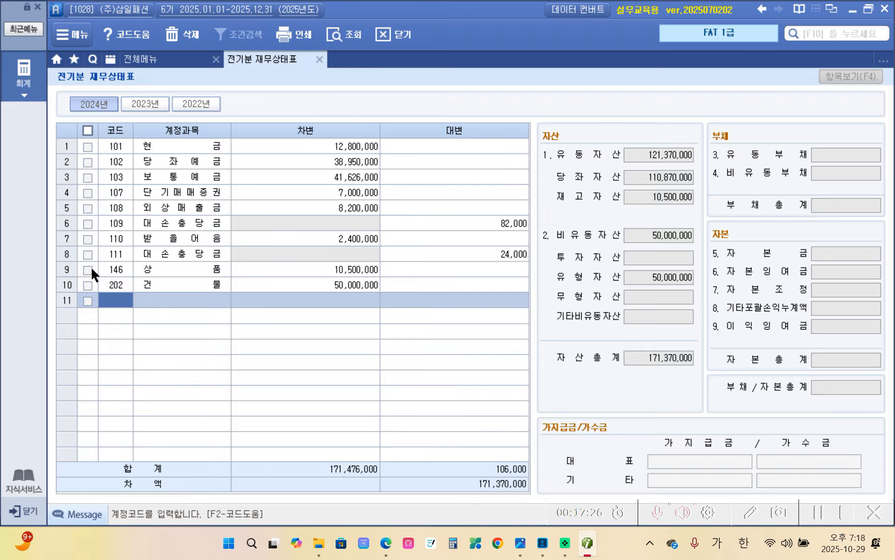
Enter 감가상각누계액 (code 203) for the building in the eleventh row with a 대변 amount of 1,250,000.
type("203")
key("Return")
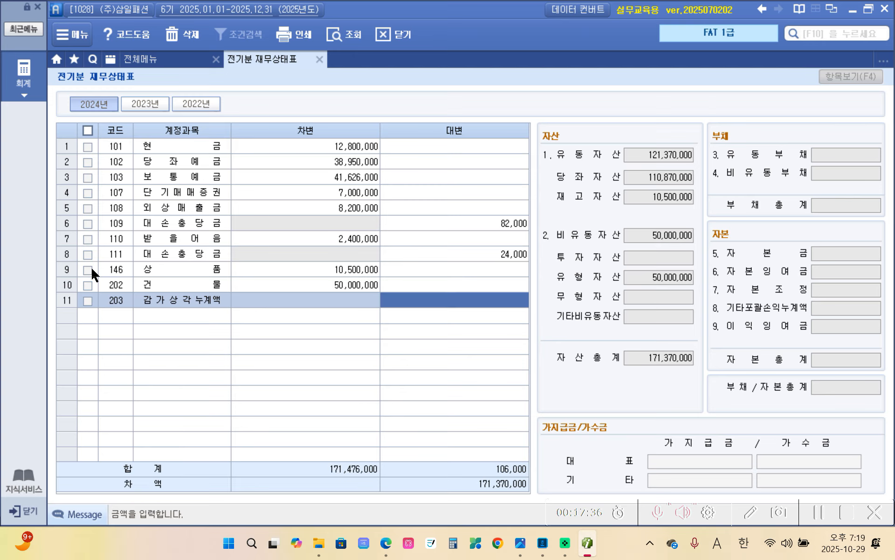
type("1250000")
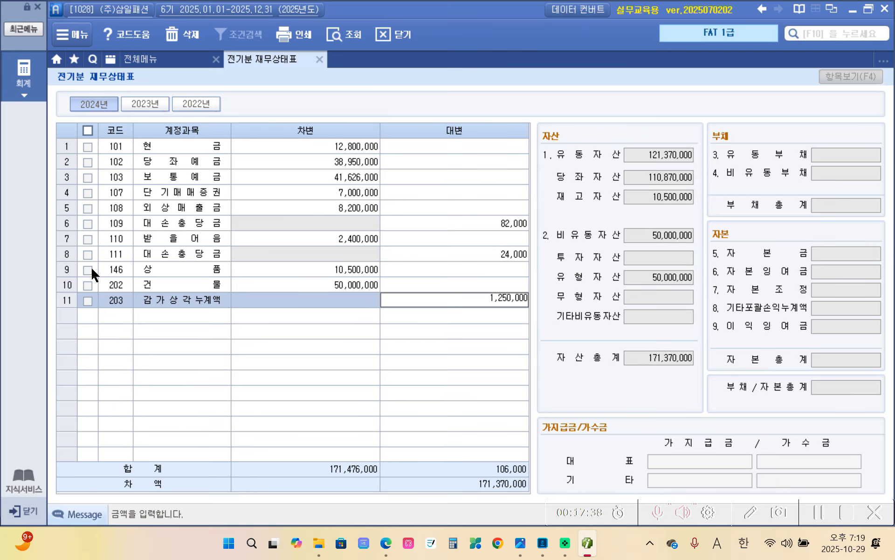
key("Return")
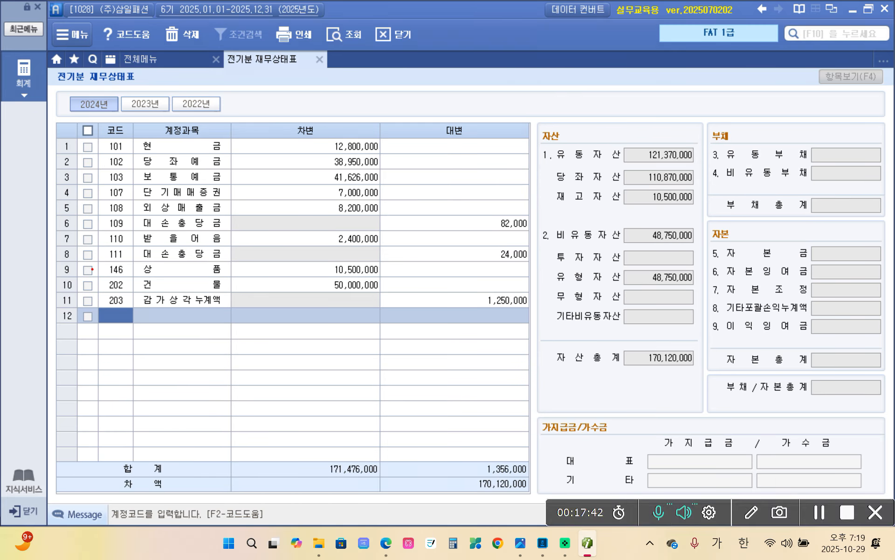
Circle the 유형자산, 비유동자산 and 자산총계 amounts in the summary in red.
mouse_move(641, 272)
left_mouse_down()
mouse_move(665, 292)
mouse_move(675, 261)
mouse_move(634, 290)
mouse_move(679, 296)
left_mouse_up()
mouse_move(674, 218)
left_mouse_down()
mouse_move(631, 243)
mouse_move(701, 224)
mouse_move(674, 220)
left_mouse_up()
mouse_move(660, 349)
left_mouse_down()
mouse_move(702, 375)
mouse_move(648, 347)
left_mouse_up()
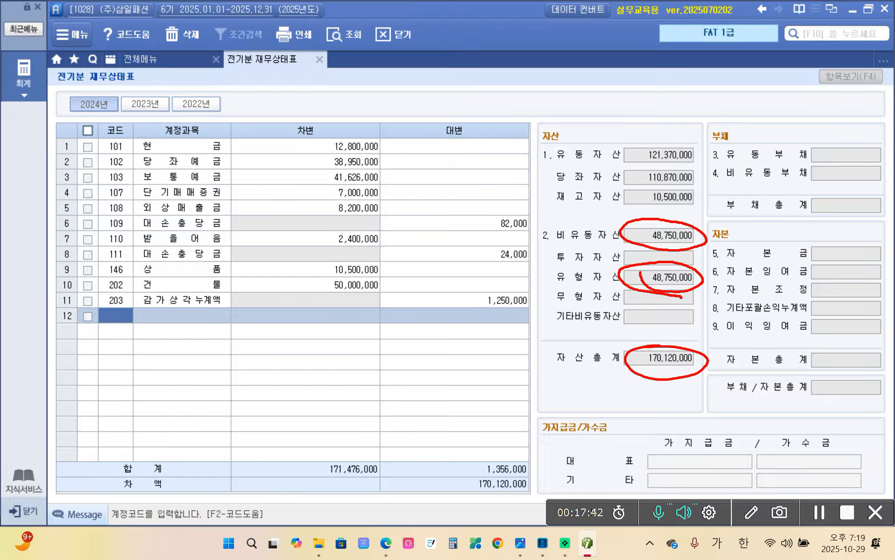
Enter 차량운반구 (code 208) in the twelfth row with a 차변 amount of 9,000,000.
type("자")
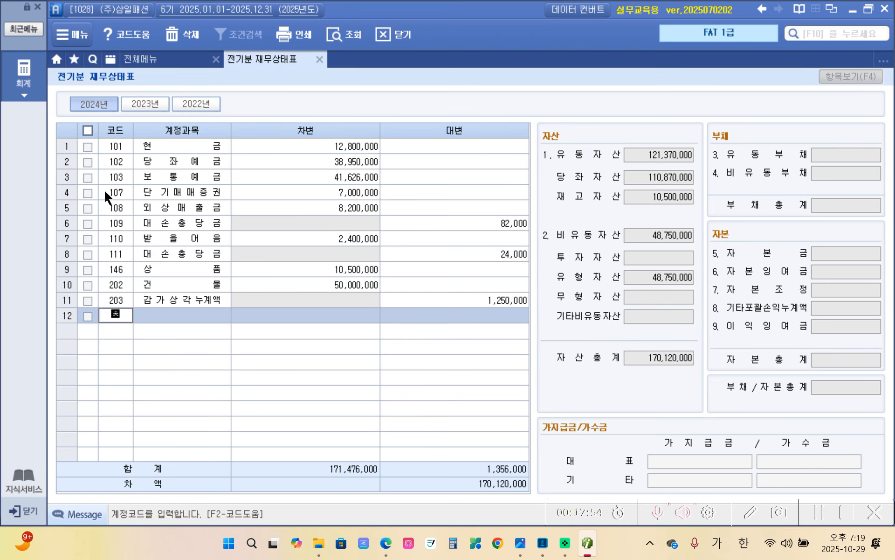
type("량")
key("Return")
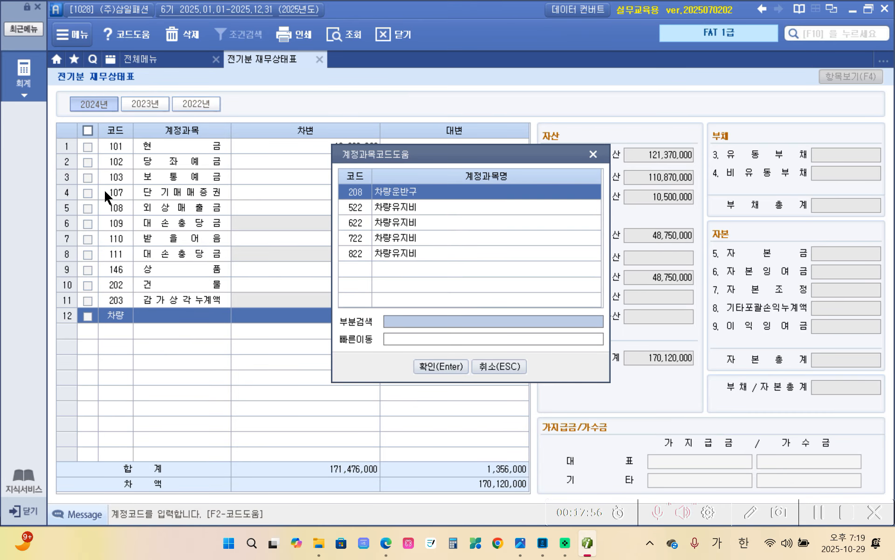
key("Return")
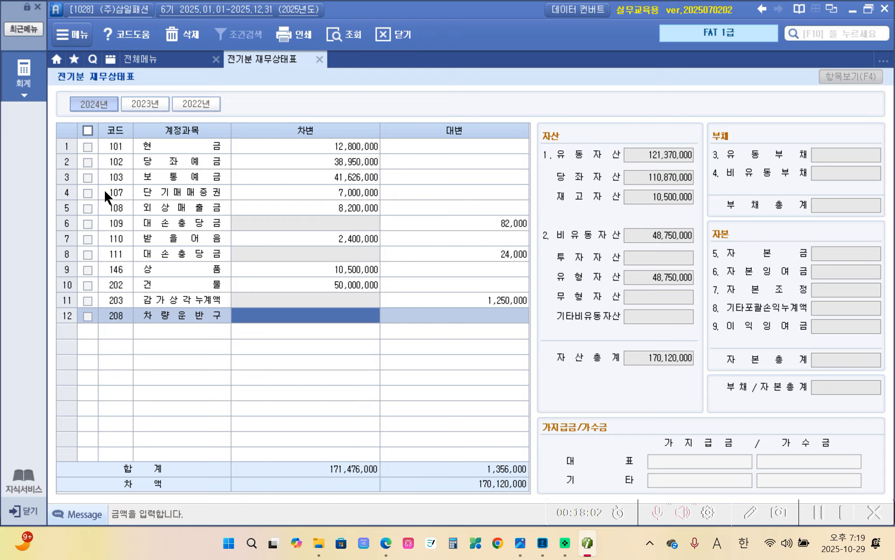
type("9000000")
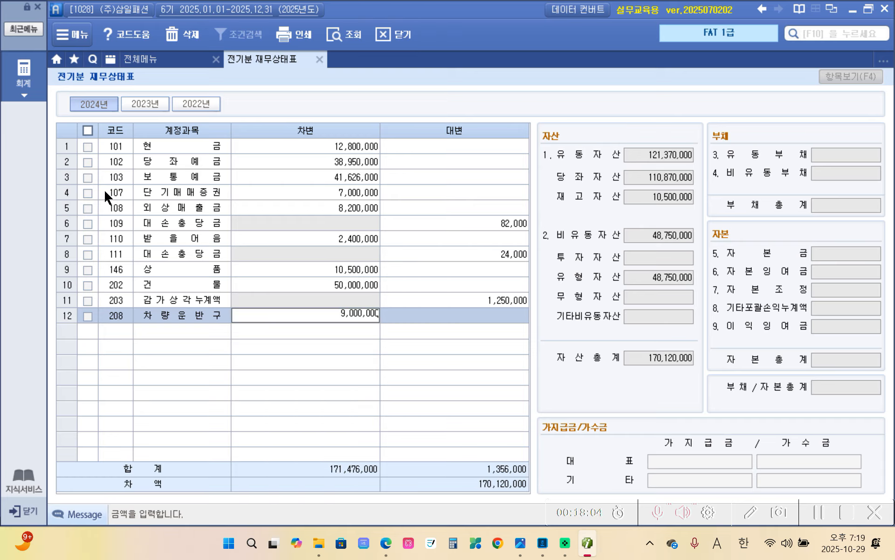
key("Return")
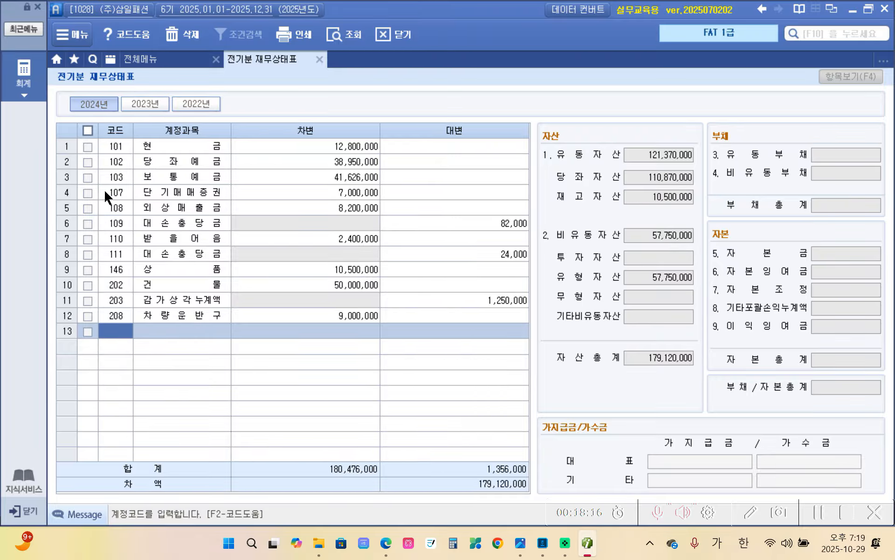
Enter 비품 (code 212) in the thirteenth row with a 차변 amount of 2,432,000.
type("비품")
key("Return")
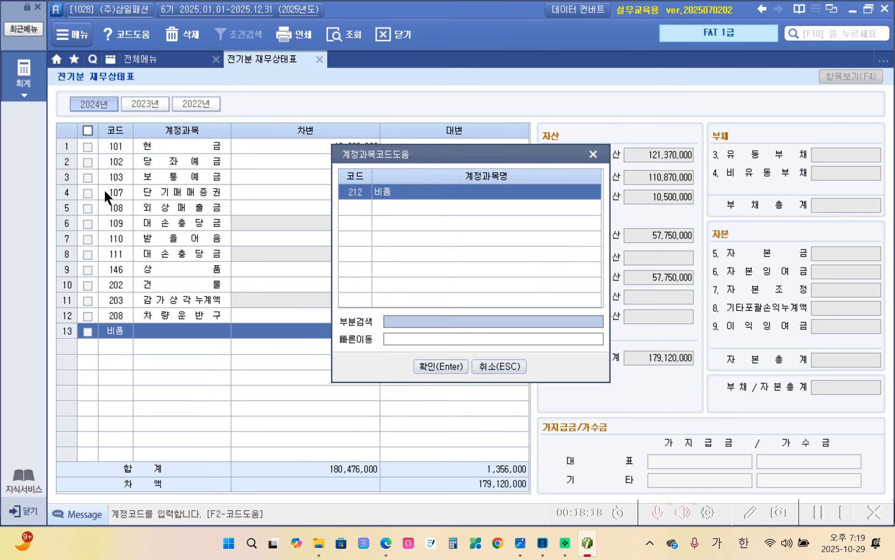
key("Return")
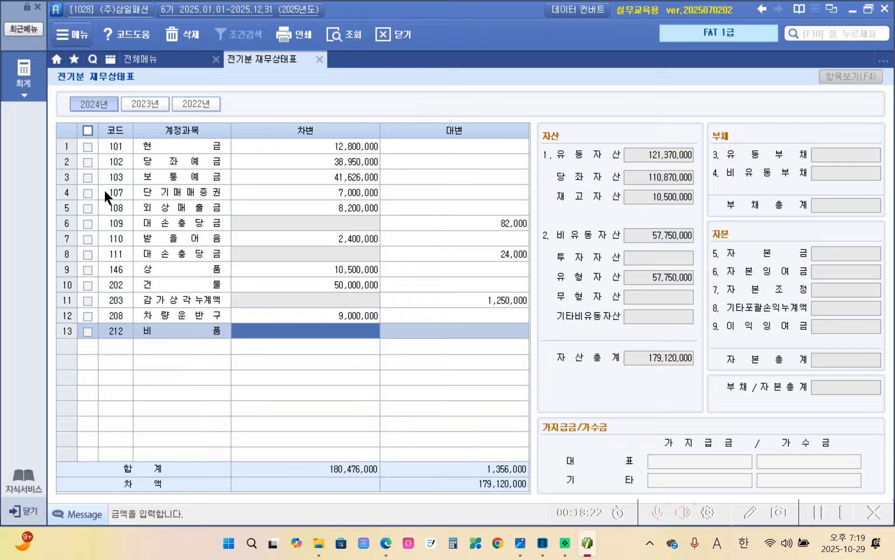
type("2432")
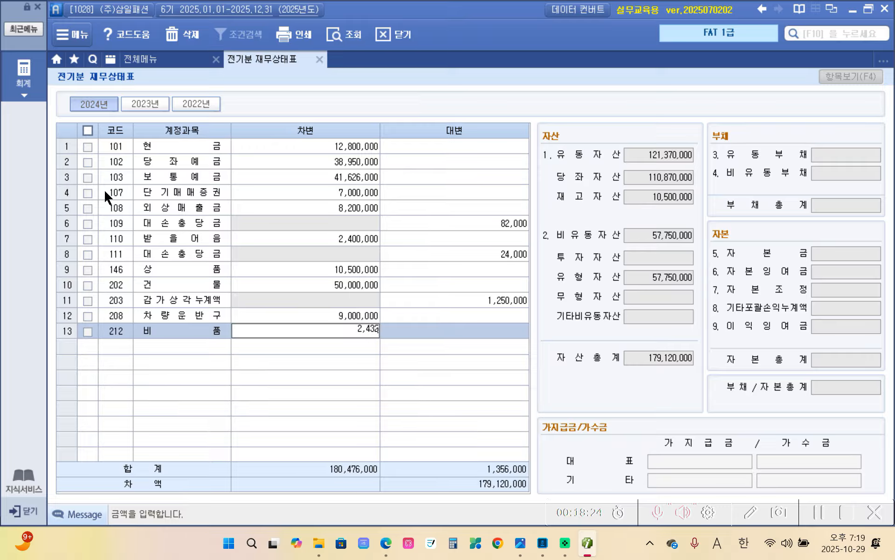
key("plus")
key("Return")
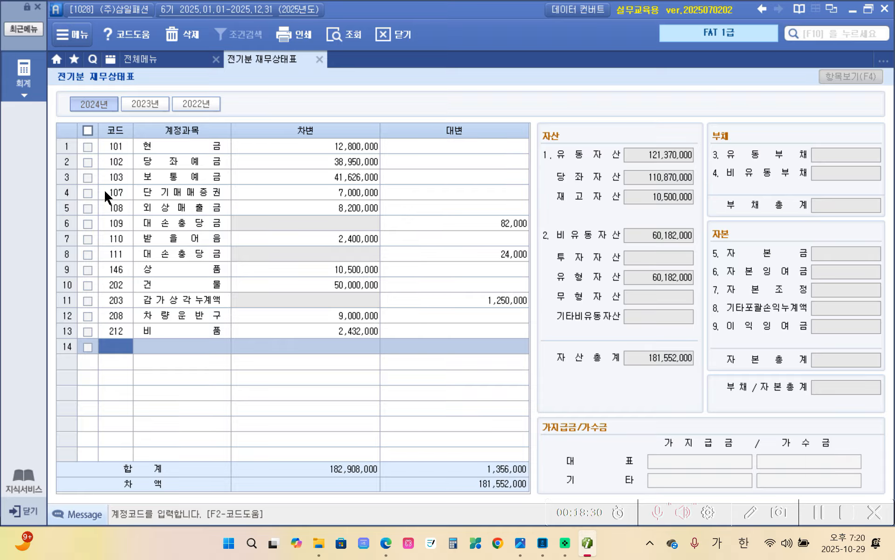
Enter 감가상각누계액 (code 213) for 비품 in the fourteenth row with a 대변 amount of 1,600,000.
type("213")
key("Return")
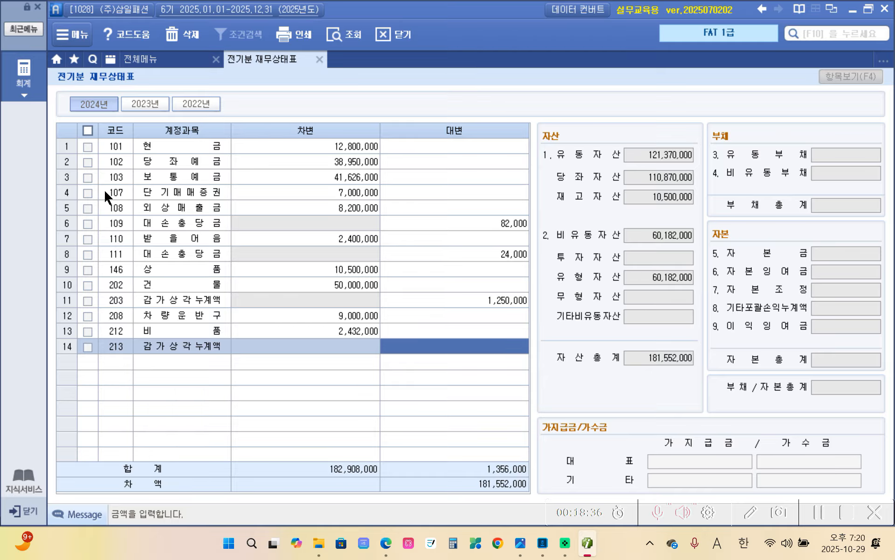
type("1600000")
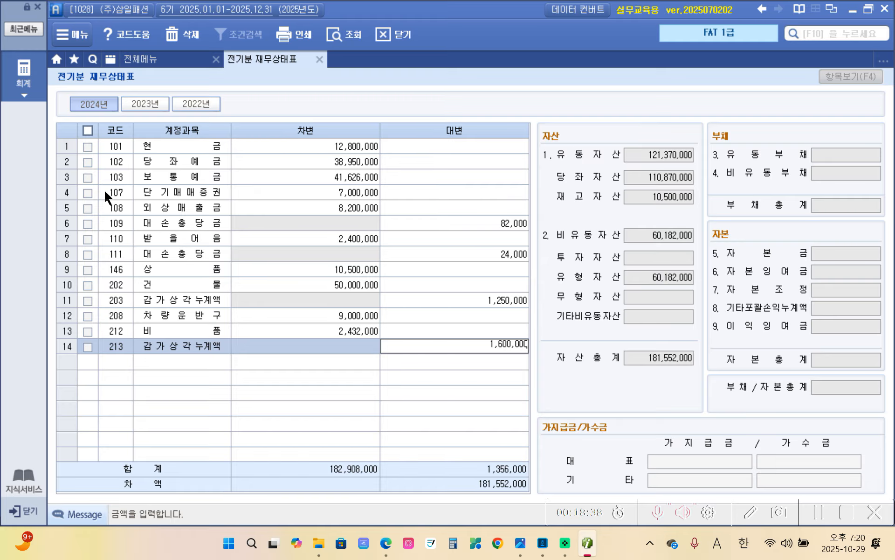
key("Return")
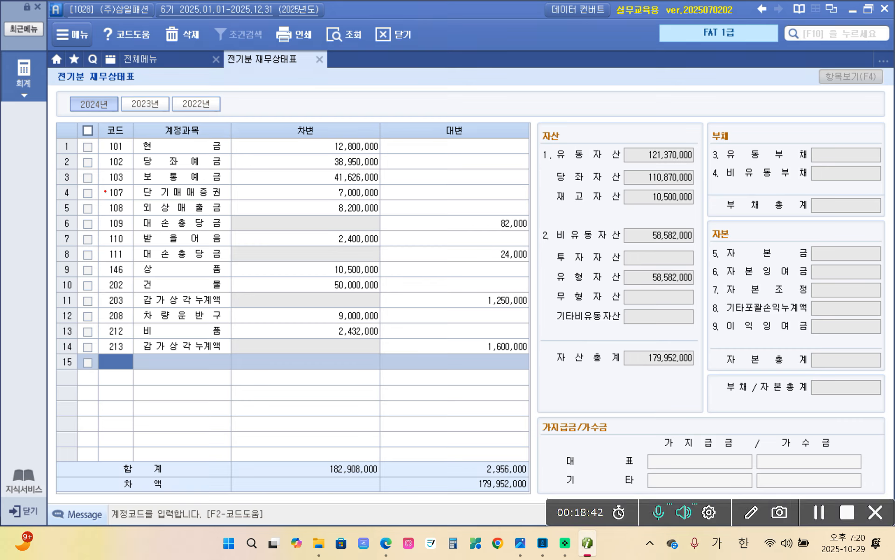
Mark the 유형자산, 비유동자산 and 자산총계 amounts in the asset summary with red circles.
mouse_move(631, 279)
left_mouse_down()
mouse_move(686, 270)
mouse_move(636, 272)
left_mouse_up()
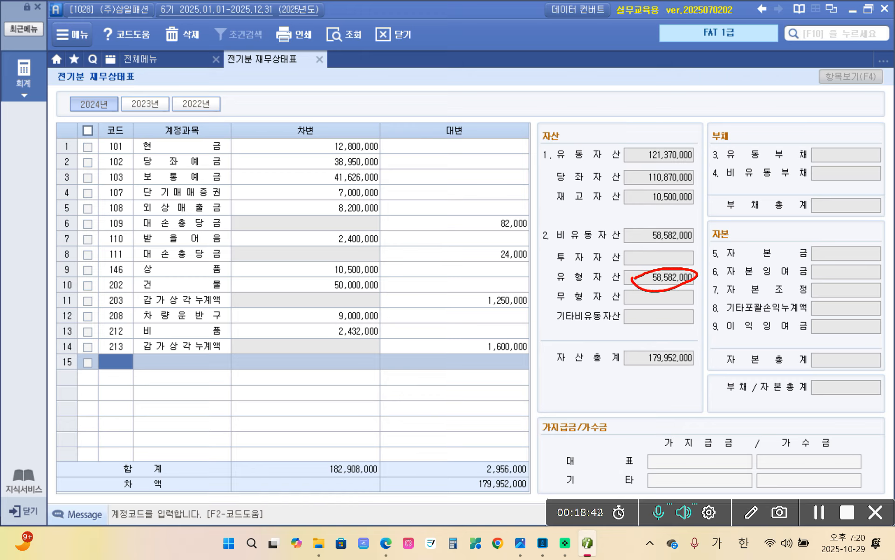
mouse_move(653, 221)
left_mouse_down()
mouse_move(690, 247)
mouse_move(649, 223)
left_mouse_up()
mouse_move(655, 347)
left_mouse_down()
mouse_move(697, 346)
mouse_move(659, 347)
left_mouse_up()
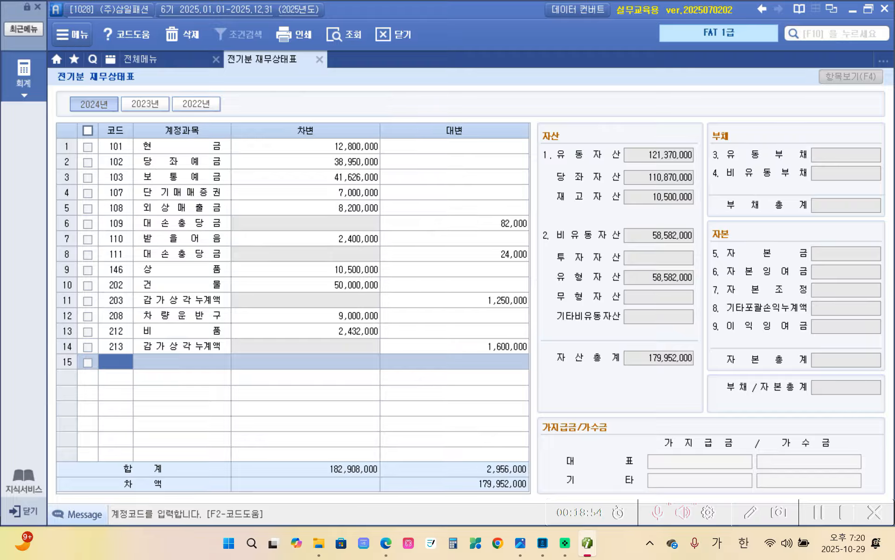
Enter 임차보증금 (code 962) in the fifteenth row with a 차변 amount of 20,000,000, and mark 자산총계 in the summary.
type("임차")
key("Return")
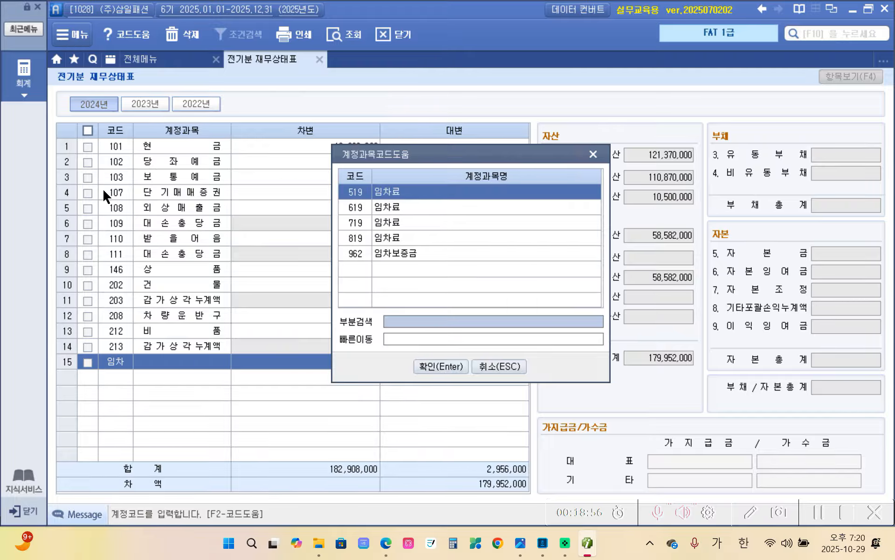
key("Down")
key("Down")
key("Down")
key("Down")
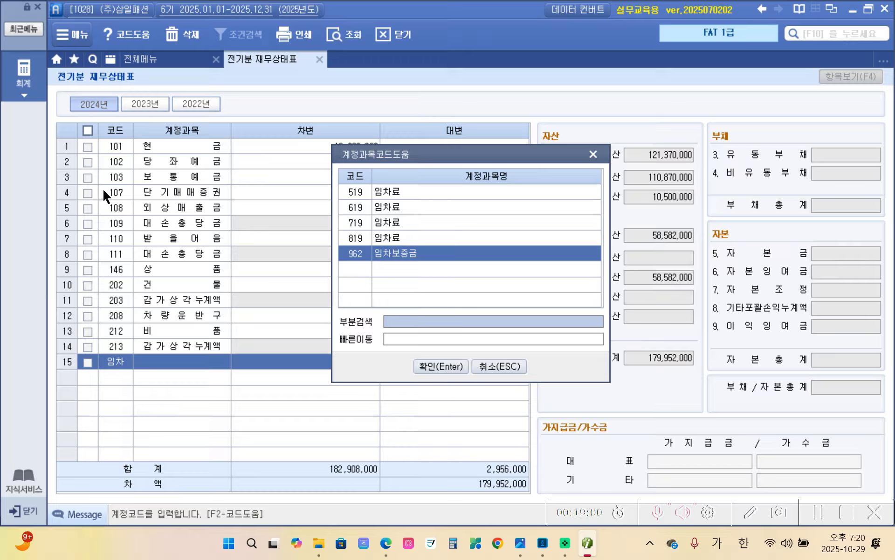
key("Return")
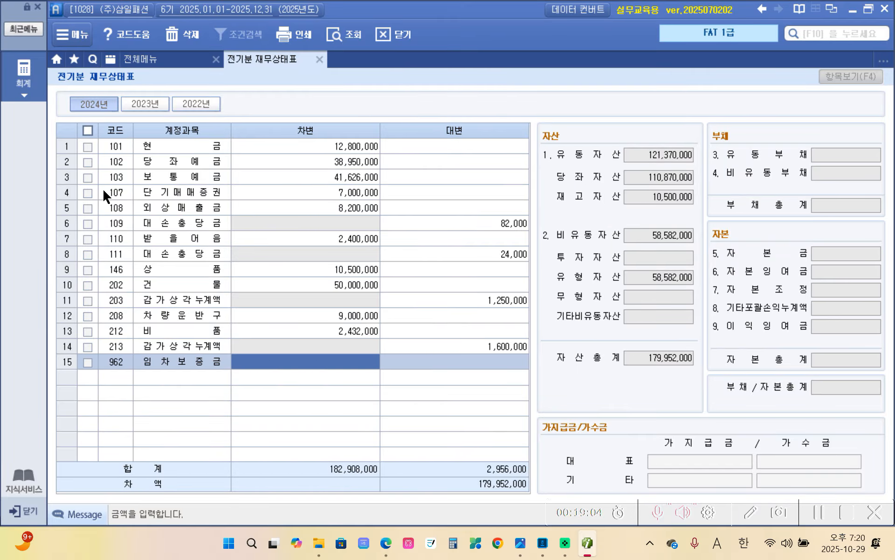
type("20000000")
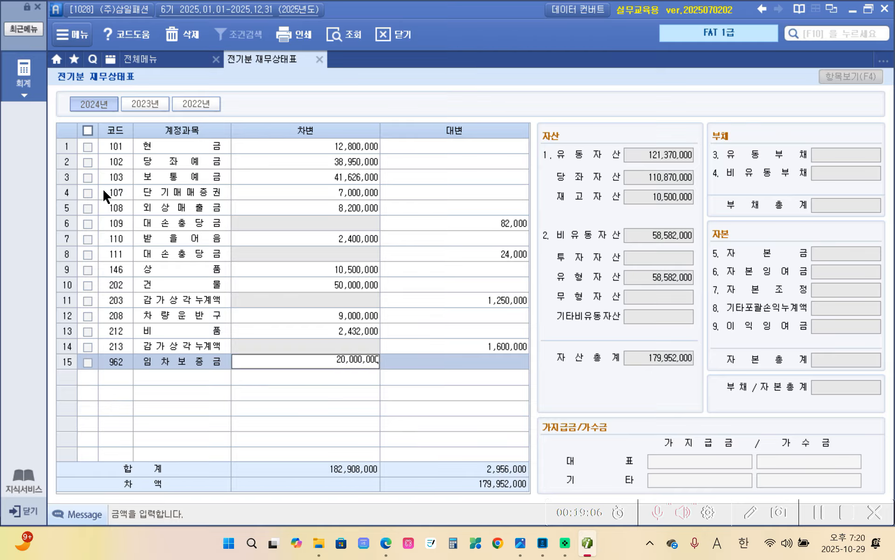
key("Return")
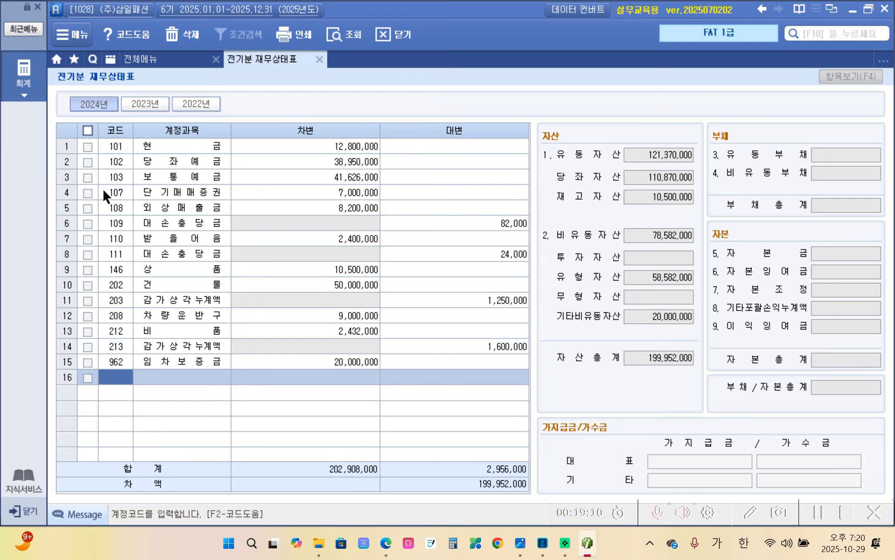
key("ctrl+2")
mouse_move(556, 356)
left_mouse_down()
mouse_move(577, 384)
mouse_move(697, 337)
mouse_move(542, 362)
left_mouse_up()
Enter 외상매입금 (code 251) in the sixteenth row with a 대변 amount of 44,662,000.
type("외ㅏㅇ")
key("BackSpace")
key("BackSpace")
key("BackSpace")
type("외상")
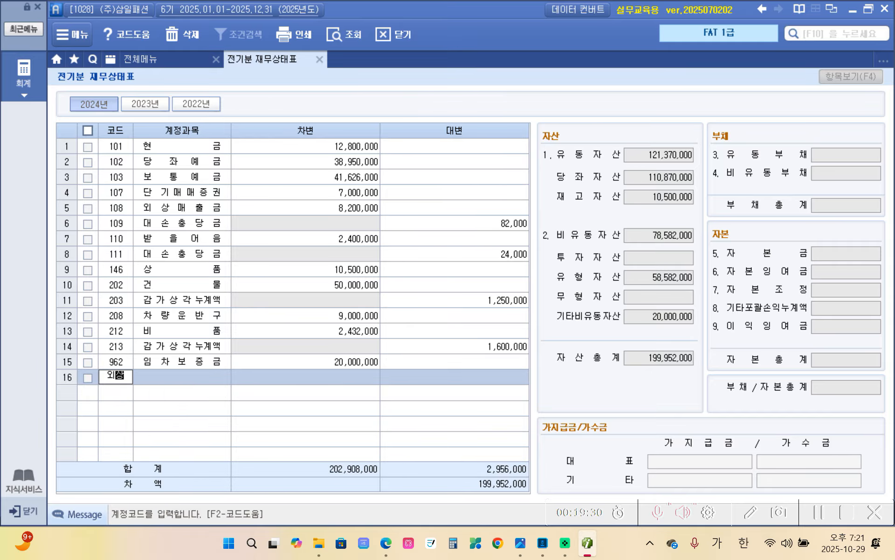
key("Return")
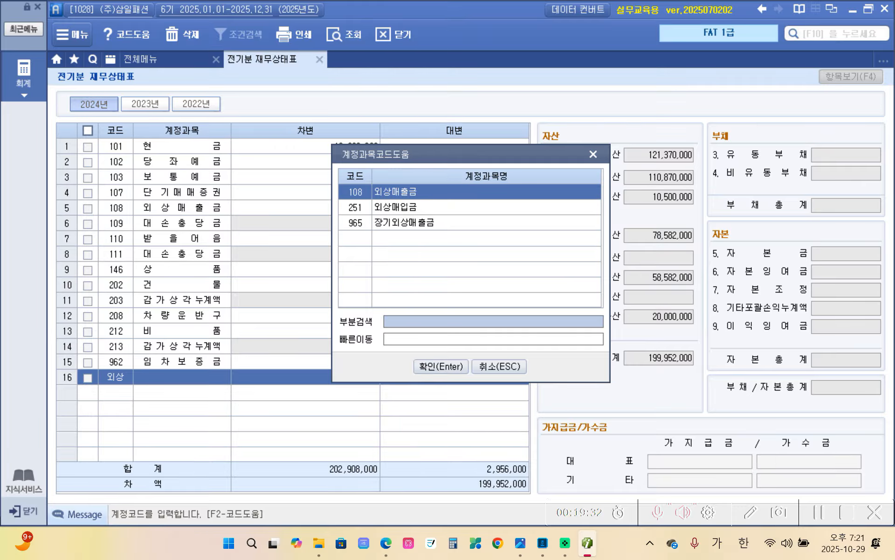
key("Down")
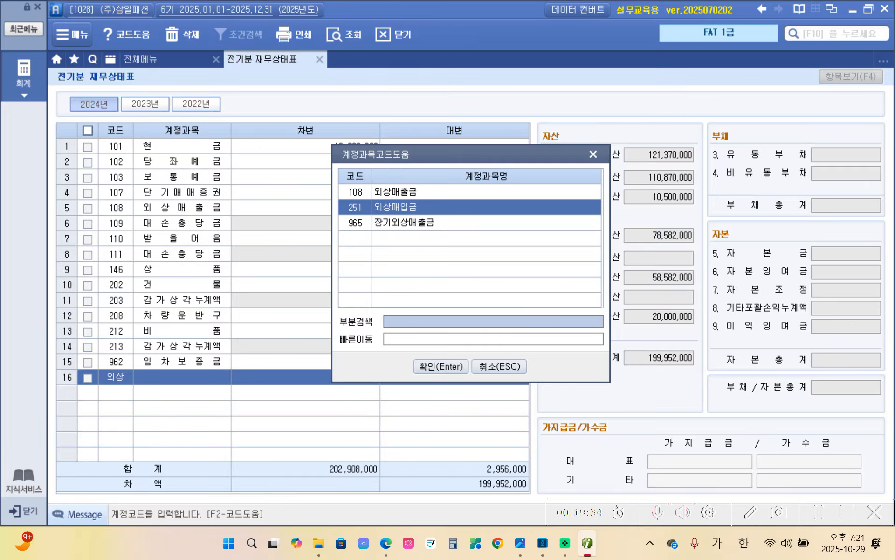
key("Return")
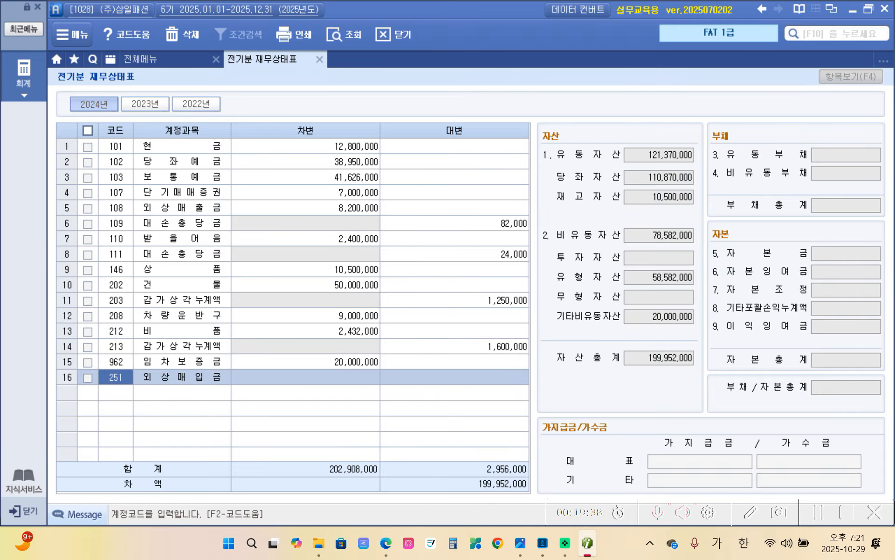
key("Return")
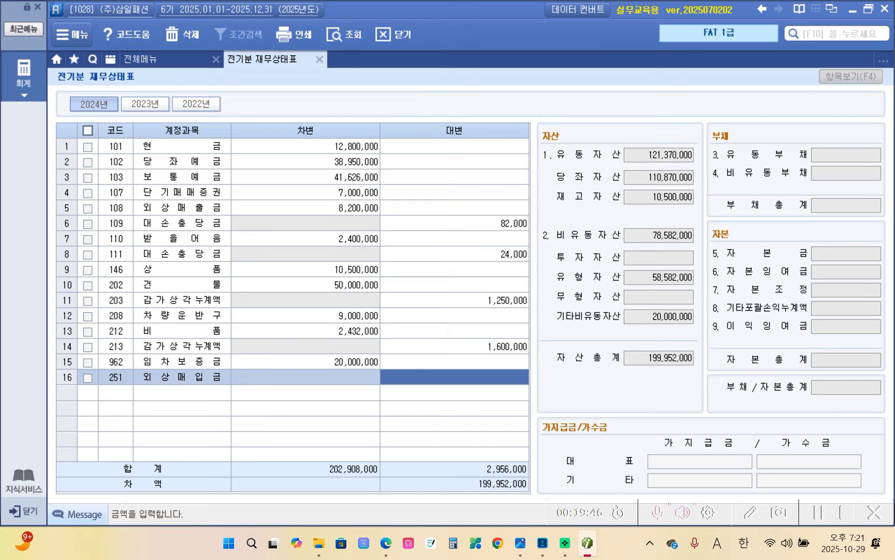
type("44664")
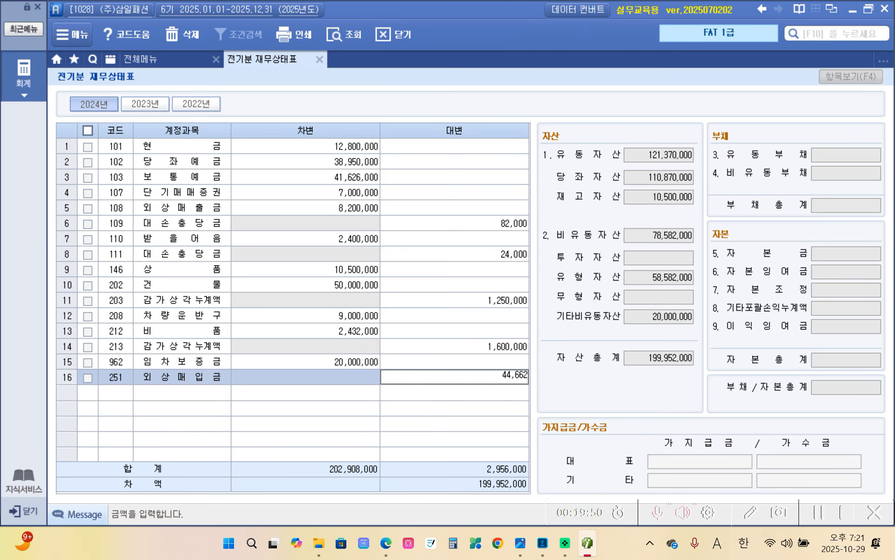
type("000")
key("Return")
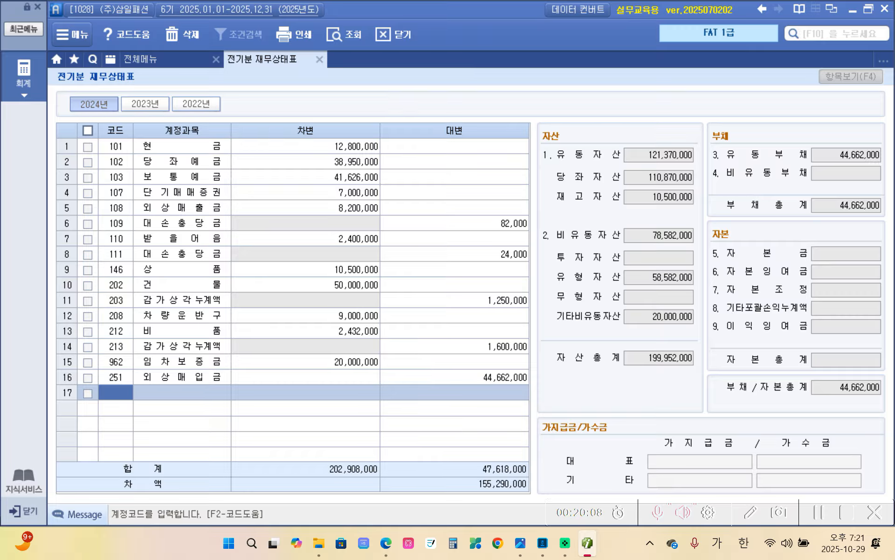
Enter 미지급금 (code 253) in the seventeenth row with a 대변 amount of 50,000,000, and mark the 부채 summary.
type("253")
key("Return")
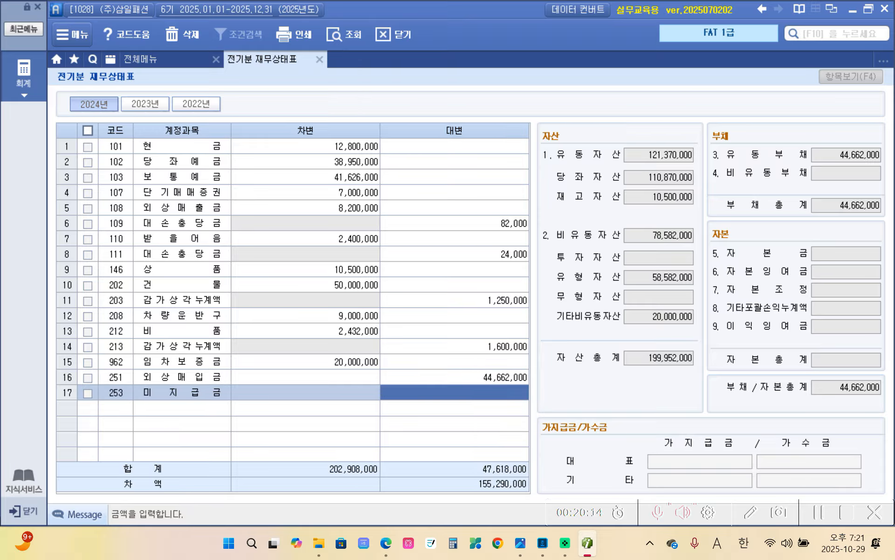
type("50")
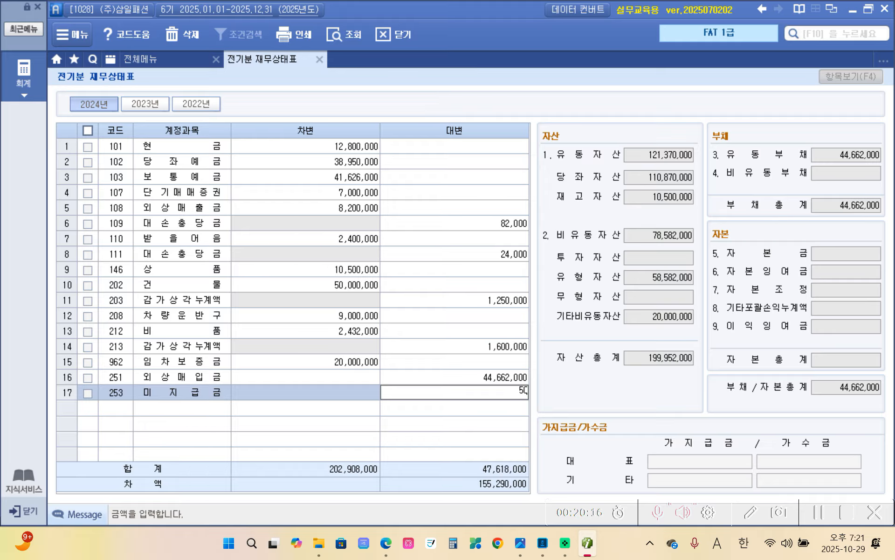
type("0000000")
key("Return")
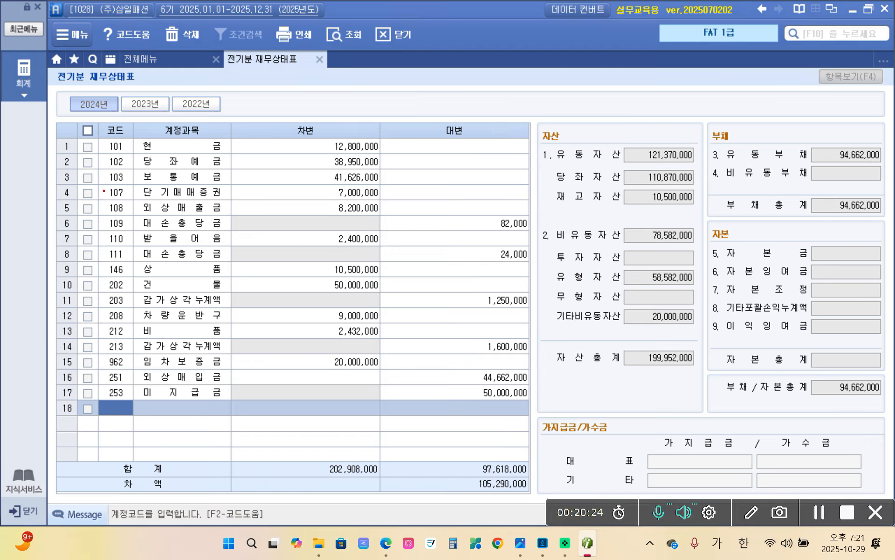
mouse_move(825, 189)
left_mouse_down()
mouse_move(888, 205)
mouse_move(812, 190)
left_mouse_up()
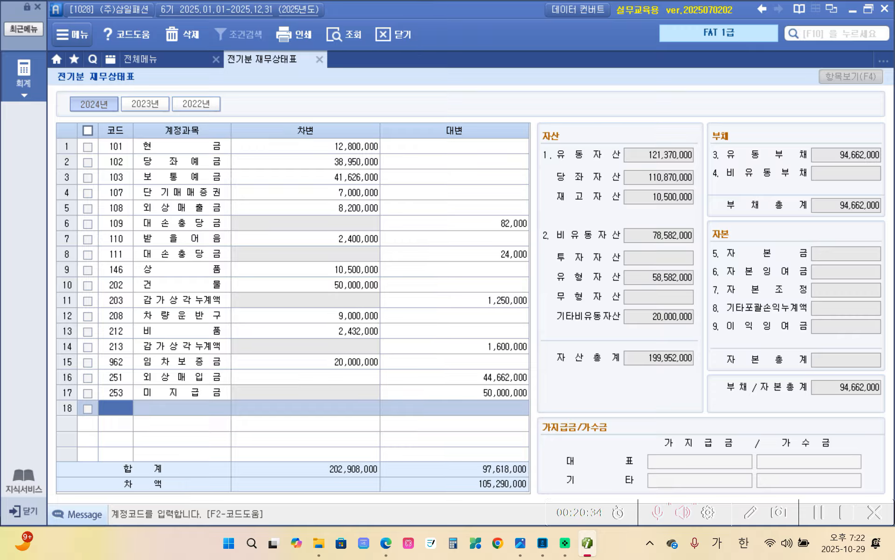
Enter 자본금 (code 331) in the eighteenth row with a 대변 amount of 50,000,000.
type("자본")
key("Return")
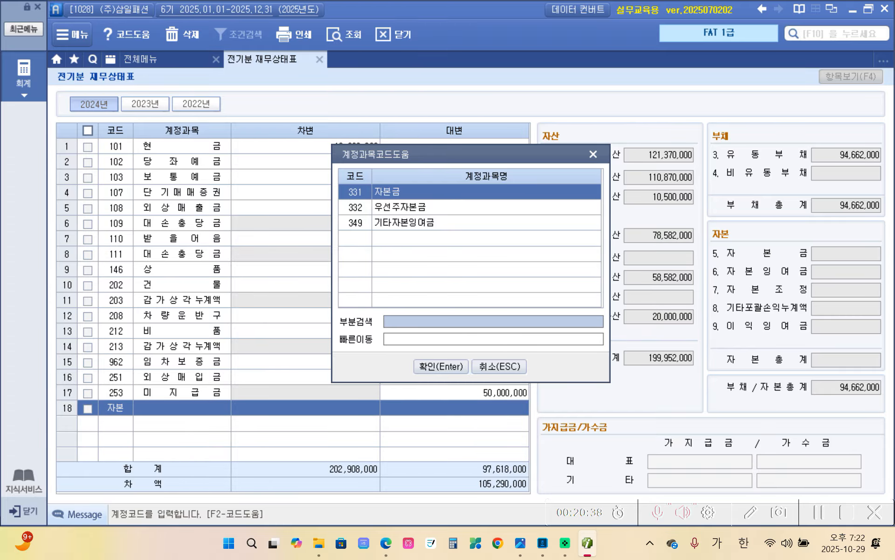
key("Return")
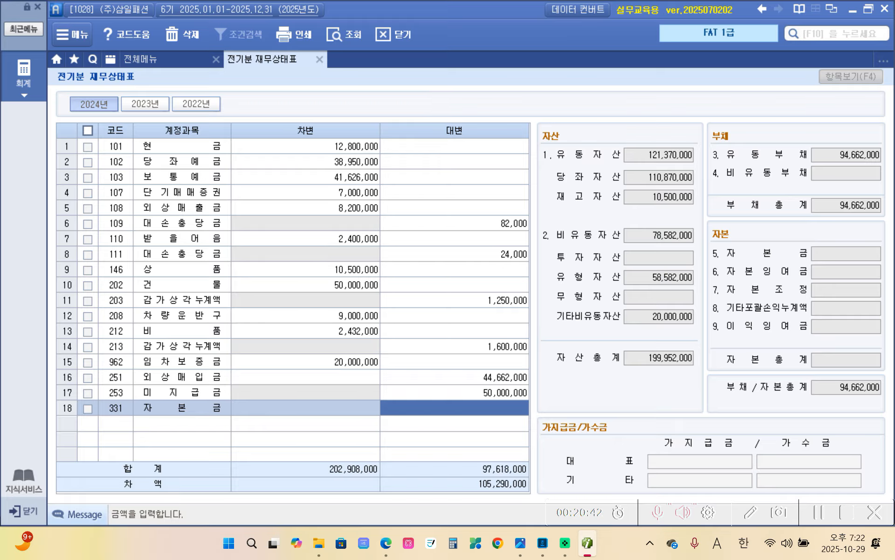
type("50")
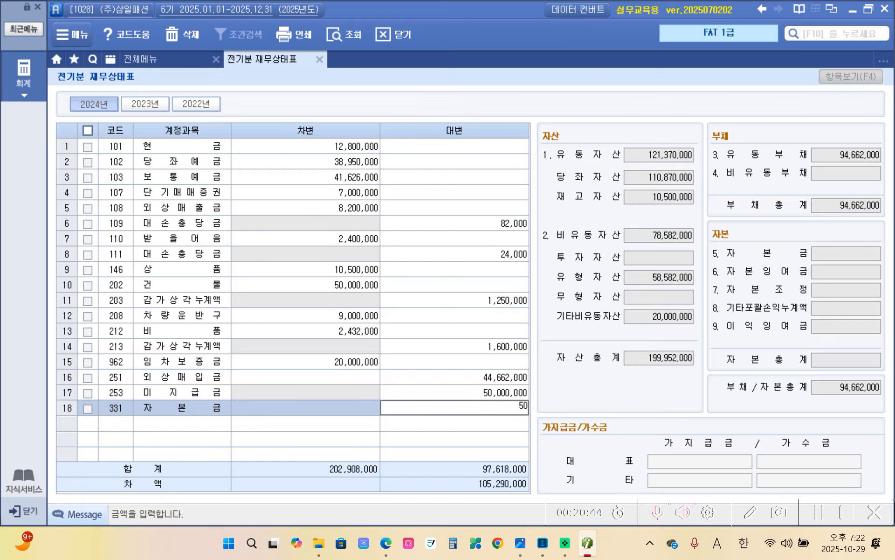
type(",000,000")
key("Return")
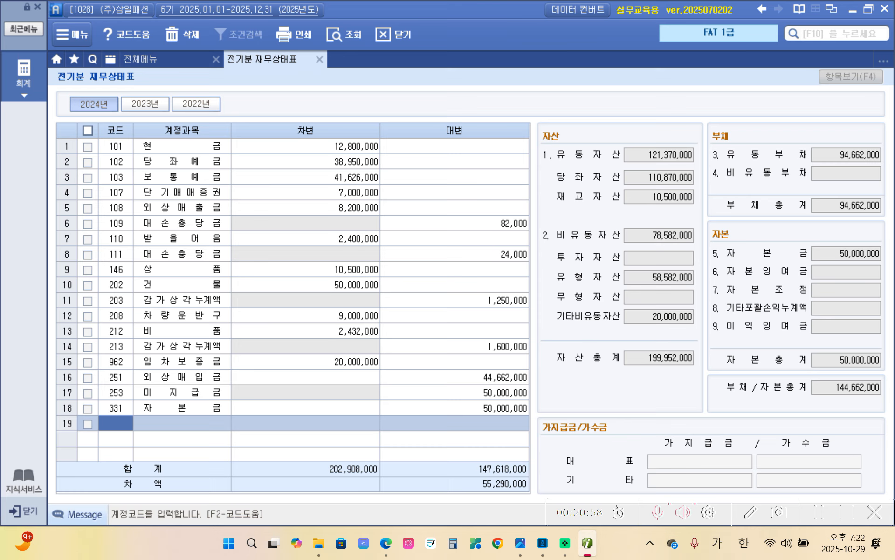
Enter 이익준비금 (code 351) in the nineteenth row with a 대변 amount of 5,000,000.
type("이월")
key("Return")
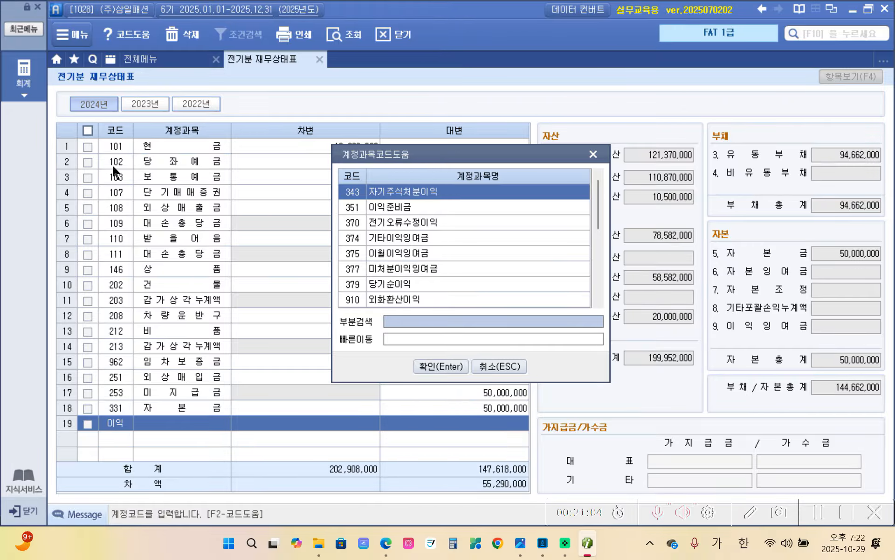
key("Down")
key("Return")
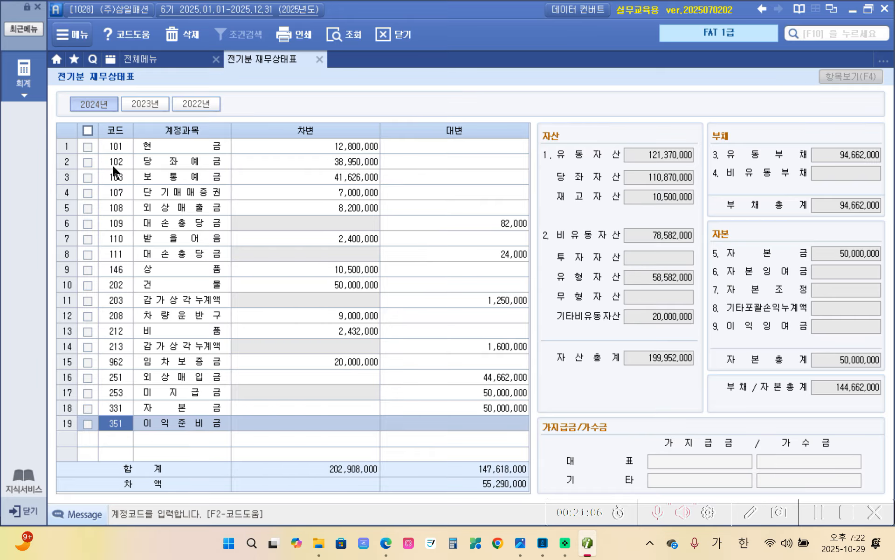
key("Return")
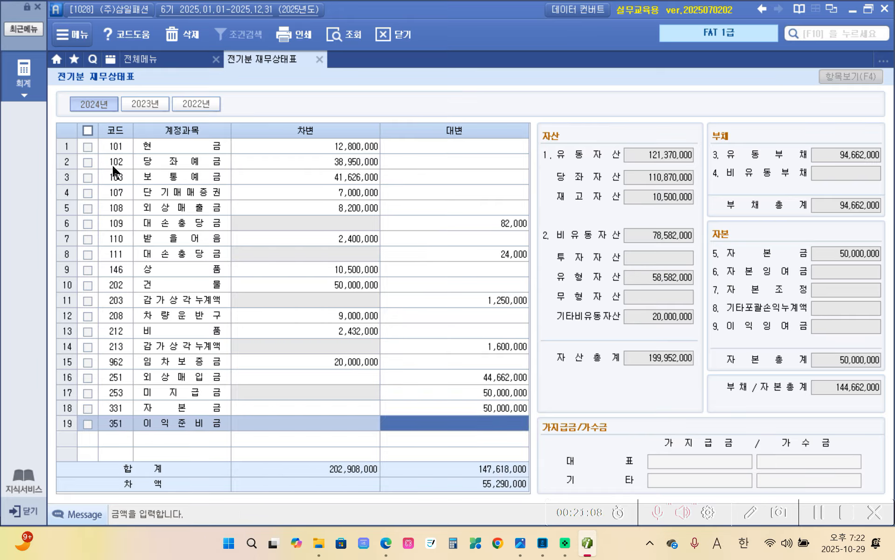
type("5000000")
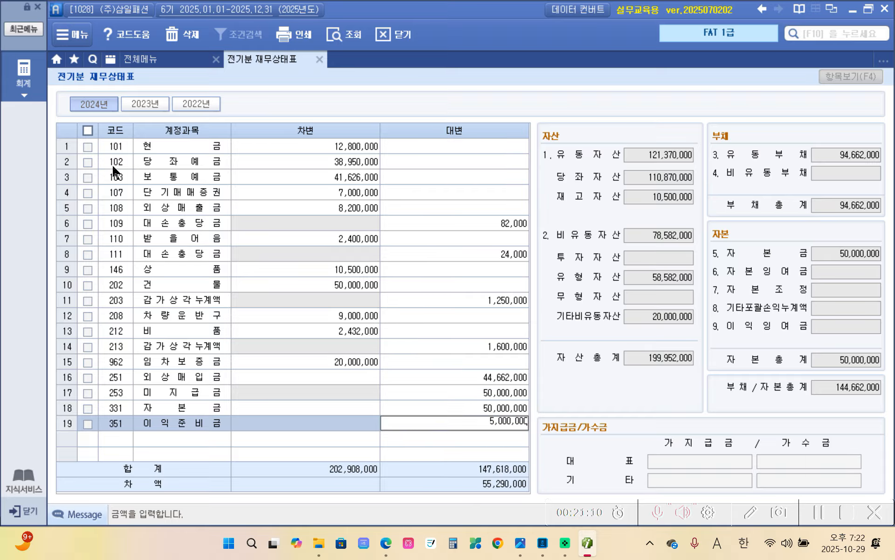
key("Return")
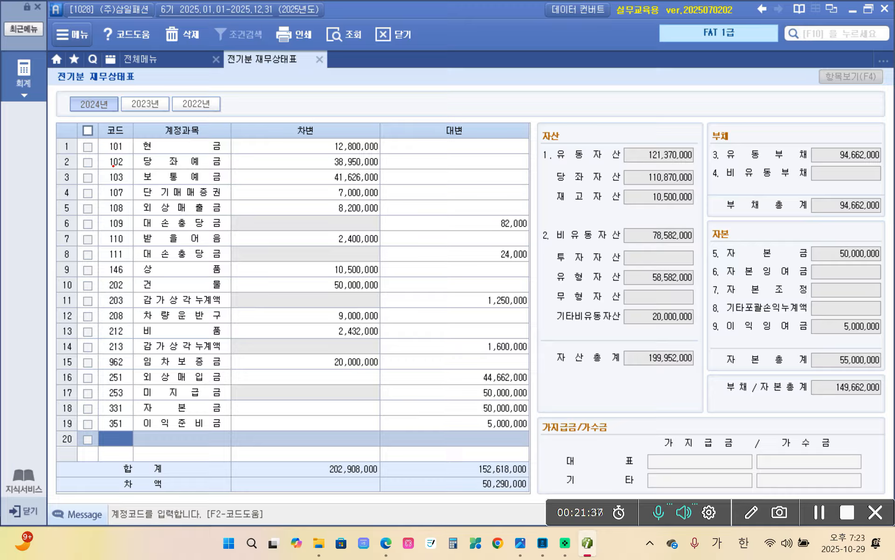
Handwrite and underline 이월이익잉여금 in red across the blank twentieth row, circle 이월 in blue, and clear the annotations.
mouse_move(141, 437)
left_mouse_down()
mouse_move(139, 455)
mouse_move(146, 438)
mouse_move(161, 473)
left_mouse_up()
mouse_move(180, 413)
left_mouse_down()
mouse_move(177, 434)
mouse_move(191, 441)
left_mouse_up()
left_click_drag(185, 445, 176, 466)
mouse_move(191, 440)
left_mouse_down()
mouse_move(208, 426)
mouse_move(211, 441)
left_mouse_up()
mouse_move(191, 459)
left_mouse_down()
mouse_move(205, 452)
mouse_move(223, 469)
left_mouse_up()
mouse_move(243, 436)
left_mouse_down()
mouse_move(235, 454)
mouse_move(246, 441)
left_mouse_up()
left_click_drag(255, 409, 263, 471)
mouse_move(288, 419)
left_mouse_down()
mouse_move(294, 456)
mouse_move(313, 468)
left_mouse_up()
mouse_move(333, 417)
left_mouse_down()
mouse_move(331, 428)
mouse_move(339, 426)
left_mouse_up()
left_click_drag(350, 402, 359, 455)
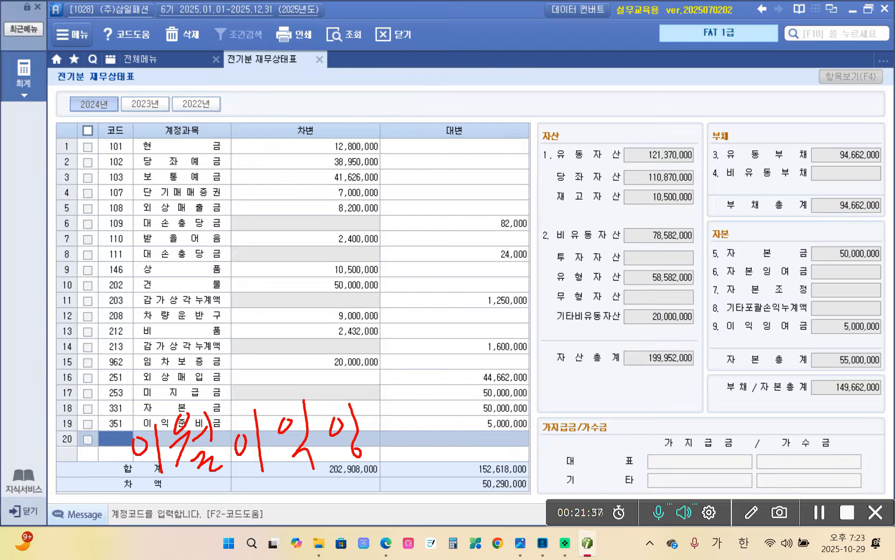
left_click_drag(372, 415, 379, 428)
mouse_move(407, 407)
left_mouse_down()
mouse_move(395, 432)
mouse_move(414, 451)
left_mouse_up()
left_click_drag(428, 386, 417, 422)
mouse_move(422, 413)
left_mouse_down()
mouse_move(461, 393)
mouse_move(443, 426)
mouse_move(455, 442)
left_mouse_up()
left_click_drag(168, 493, 532, 429)
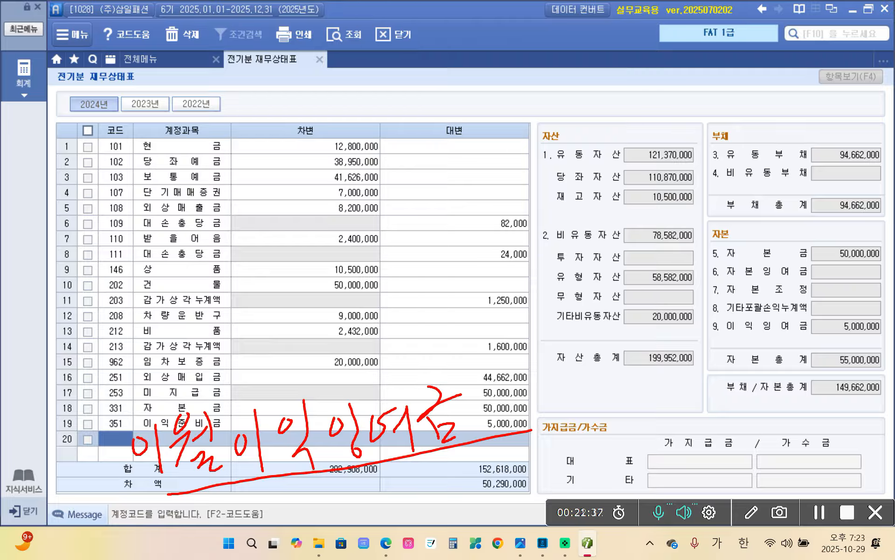
mouse_move(200, 496)
left_mouse_down()
mouse_move(191, 391)
mouse_move(222, 493)
left_mouse_up()
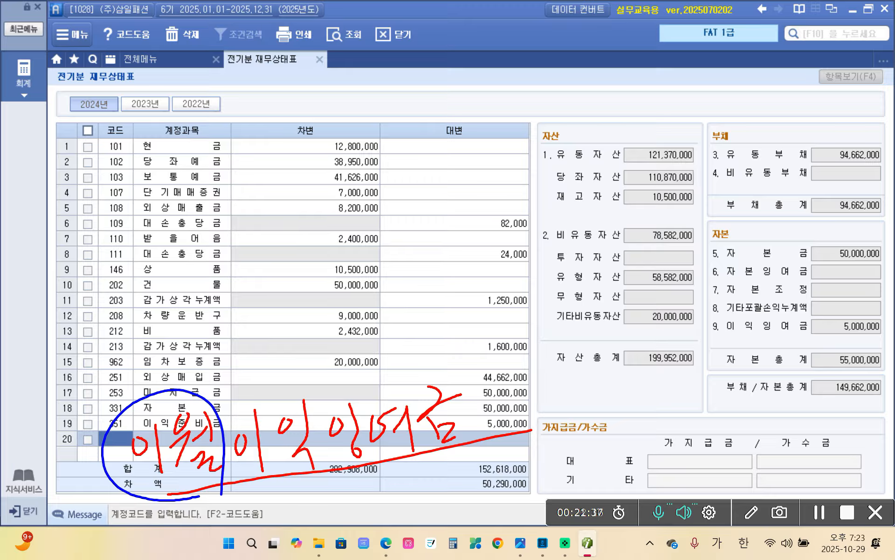
key("Escape")
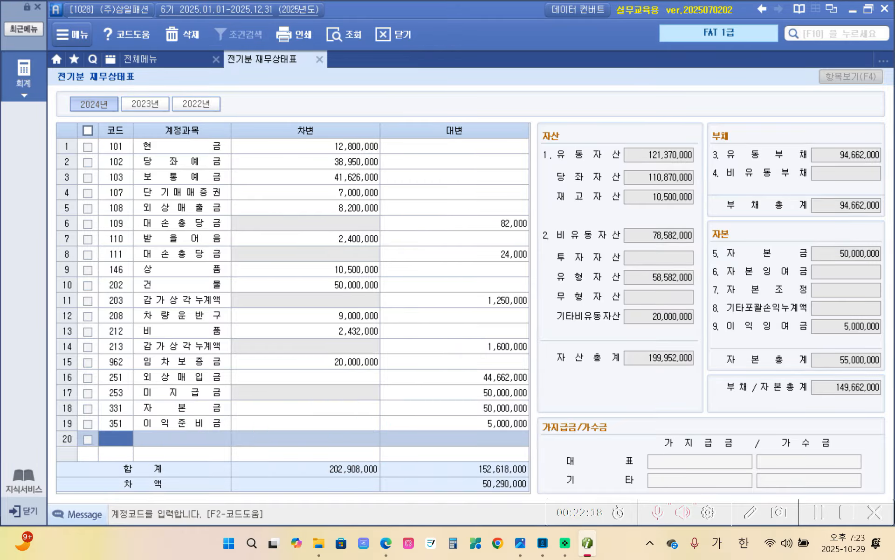
Enter 이월이익잉여금 (code 375) in the twentieth row with a 대변 amount of 50,290,000.
type("이월")
key("Return")
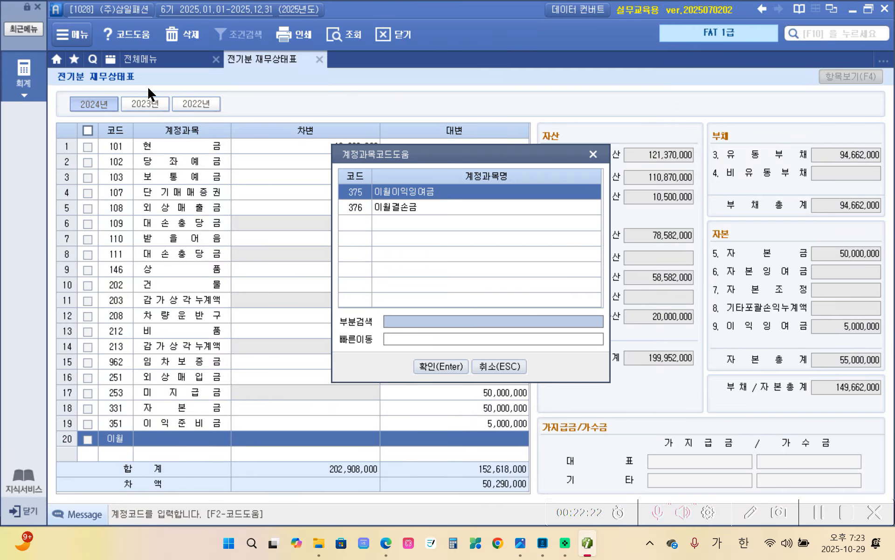
key("Return")
key("Return")
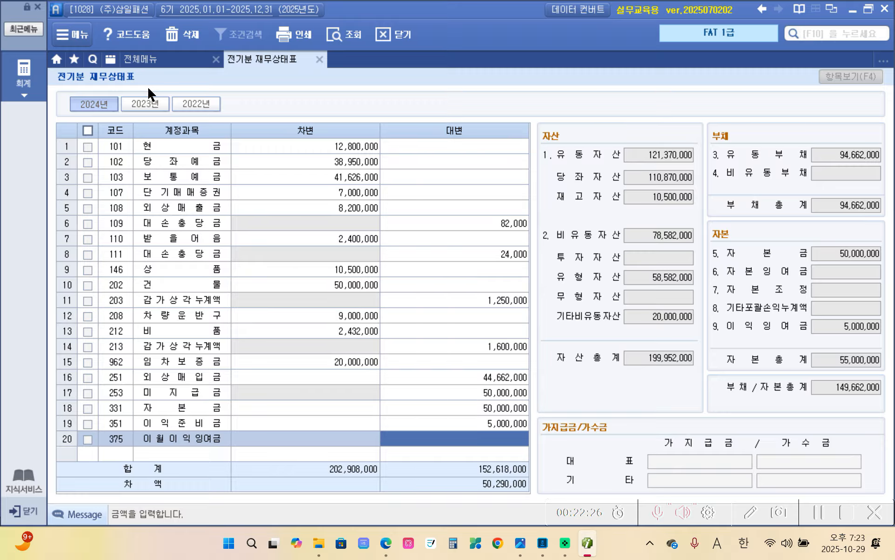
type("50,")
type("2")
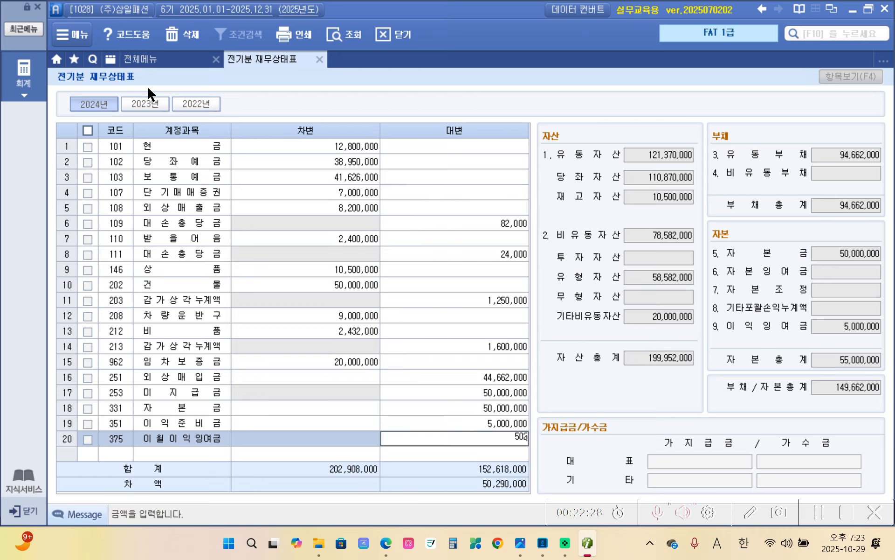
type("90,000")
key("Return")
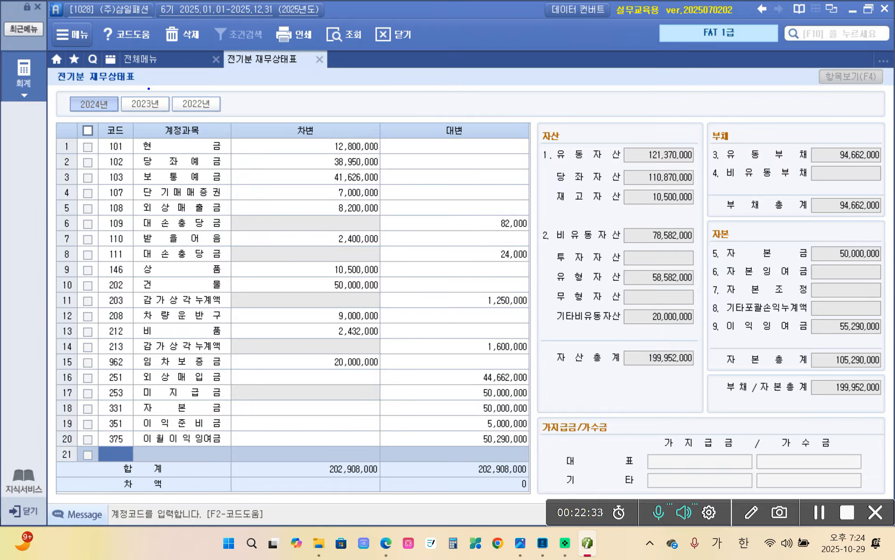
Mark the 차액 row, circle the 자산총계 and 부채/자본총계 amounts in blue, and link them with a double arrow.
mouse_move(511, 483)
left_mouse_down()
mouse_move(535, 493)
mouse_move(511, 479)
left_mouse_up()
mouse_move(174, 473)
left_mouse_down()
mouse_move(178, 493)
mouse_move(196, 483)
left_mouse_up()
mouse_move(827, 376)
left_mouse_down()
mouse_move(819, 401)
mouse_move(877, 407)
mouse_move(867, 375)
mouse_move(823, 382)
left_mouse_up()
mouse_move(631, 332)
left_mouse_down()
mouse_move(627, 375)
mouse_move(698, 336)
mouse_move(626, 344)
left_mouse_up()
mouse_move(674, 387)
left_mouse_down()
mouse_move(697, 436)
mouse_move(832, 417)
mouse_move(818, 410)
mouse_move(837, 419)
mouse_move(660, 400)
mouse_move(676, 383)
left_mouse_up()
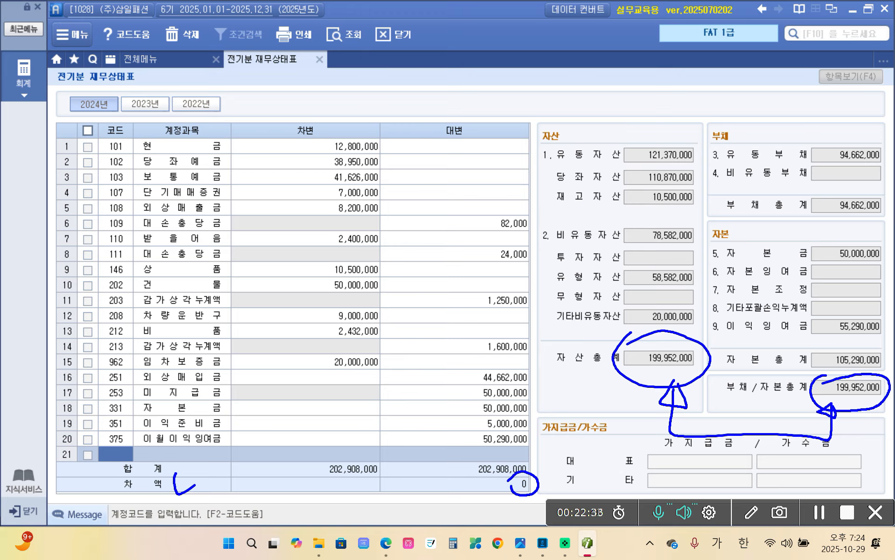
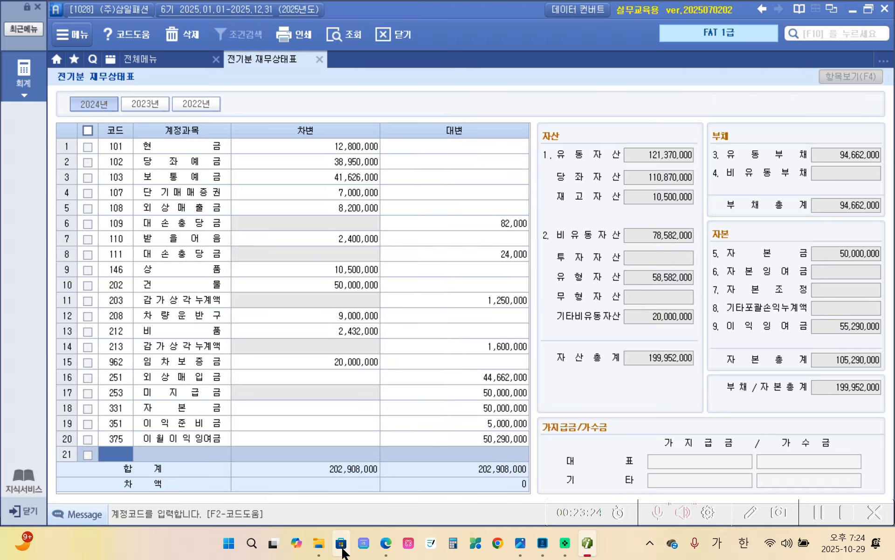
Switch to the textbook PDF in Edge and review the 전기분 재무상태표 solution screen and its notes on page 20.
mouse_move(380, 544)
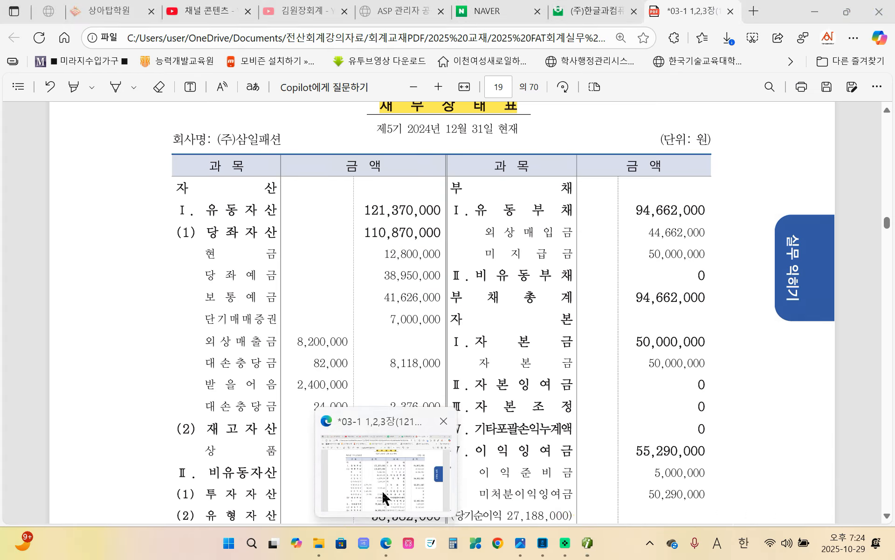
left_click(384, 495)
scroll(293, 418, "down", 10)
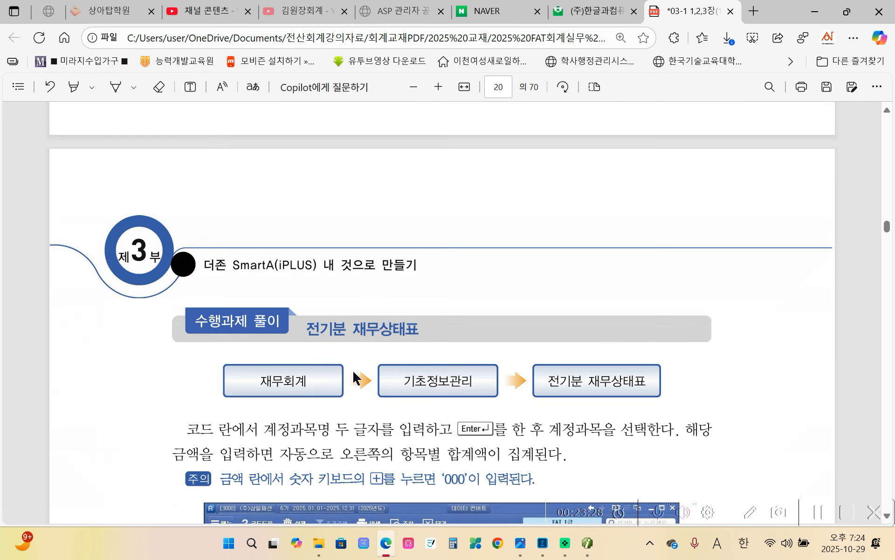
scroll(315, 336, "down", 5)
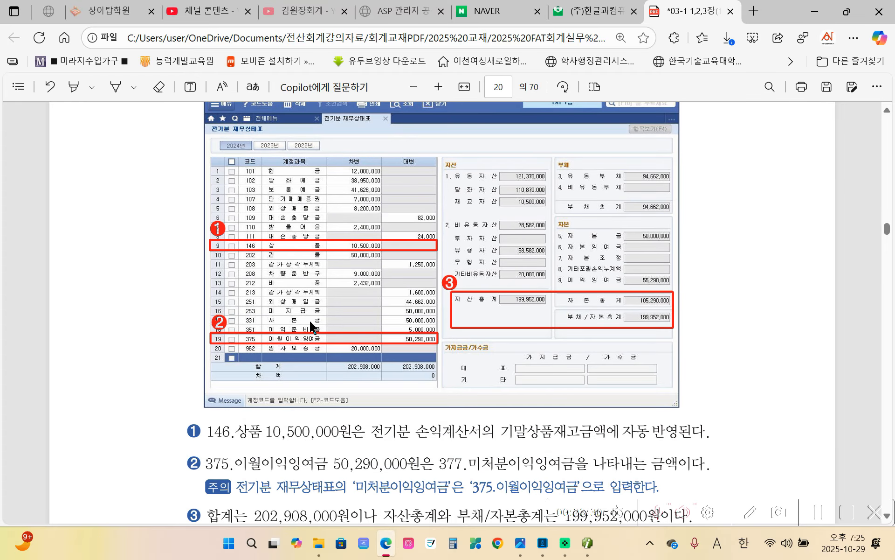
scroll(303, 339, "down", 1)
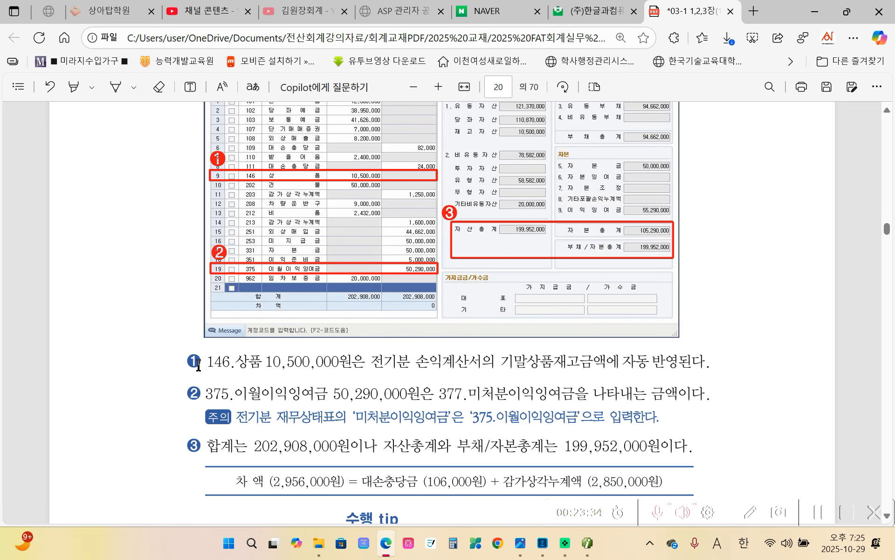
scroll(199, 365, "down", 2)
scroll(198, 377, "down", 1)
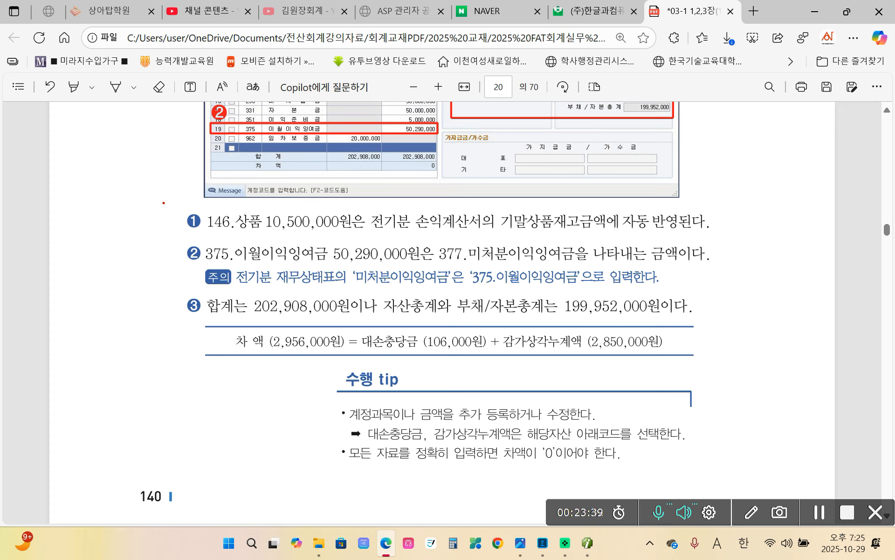
Box the solution notes in red, link 상품 10,500,000원 to the circled 기말상품재고금액 with an arrow, and clear the annotations.
left_click_drag(164, 202, 745, 468)
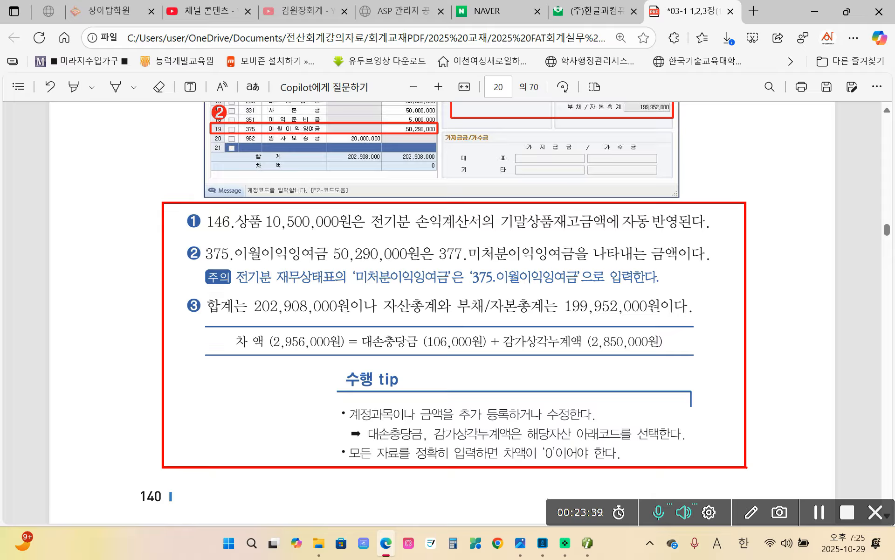
mouse_move(376, 219)
left_mouse_down()
mouse_move(455, 234)
mouse_move(487, 218)
mouse_move(385, 211)
mouse_move(403, 235)
left_mouse_up()
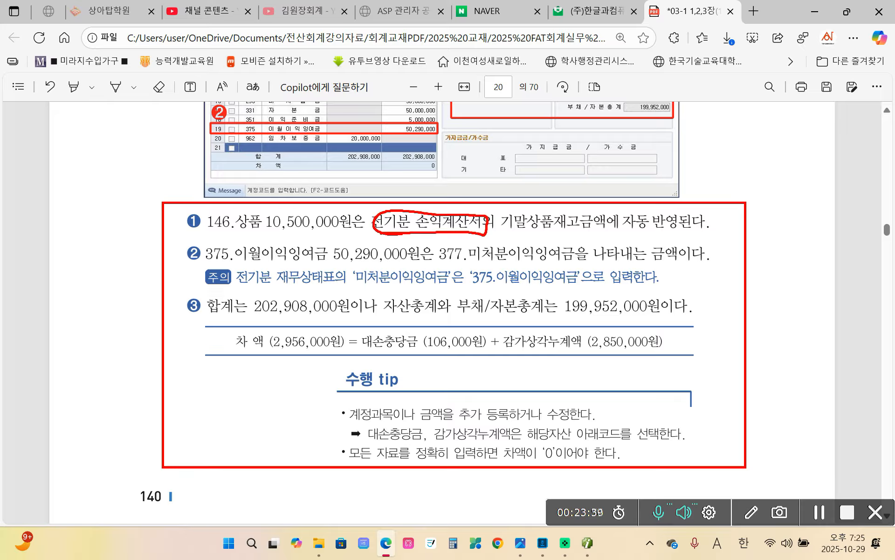
mouse_move(506, 235)
left_mouse_down()
mouse_move(597, 242)
mouse_move(613, 223)
mouse_move(552, 206)
mouse_move(516, 224)
left_mouse_up()
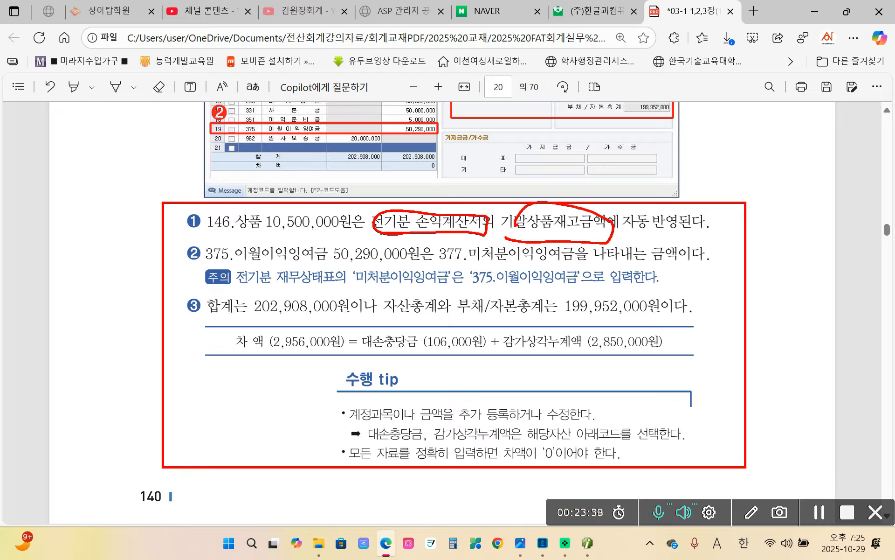
left_click_drag(628, 233, 634, 235)
left_click_drag(653, 202, 685, 196)
left_click_drag(231, 236, 363, 238)
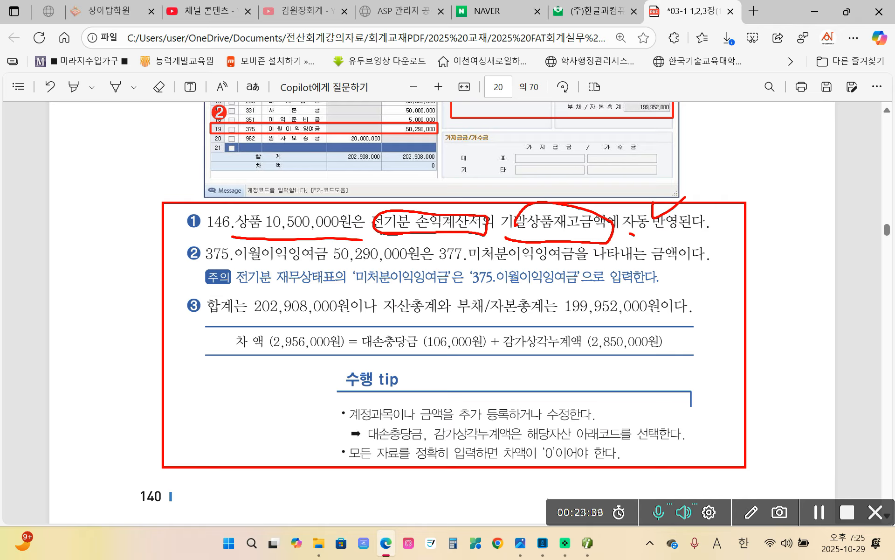
mouse_move(279, 209)
left_mouse_down()
mouse_move(516, 163)
mouse_move(536, 199)
left_mouse_up()
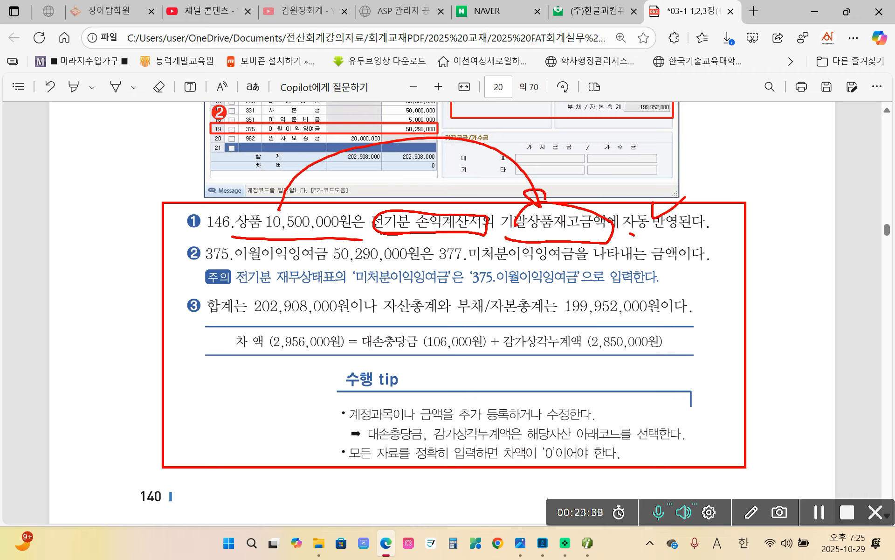
mouse_move(506, 239)
left_mouse_down()
mouse_move(502, 218)
mouse_move(564, 208)
mouse_move(532, 241)
left_mouse_up()
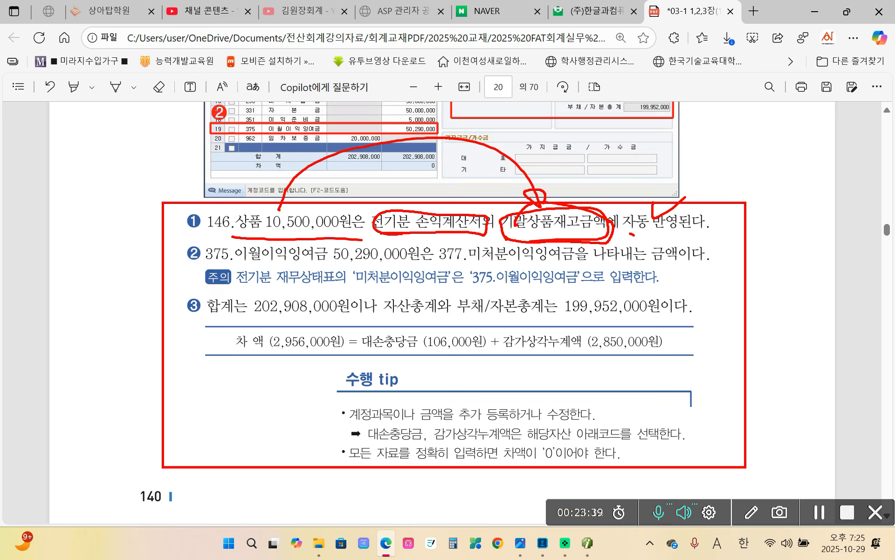
key("Escape")
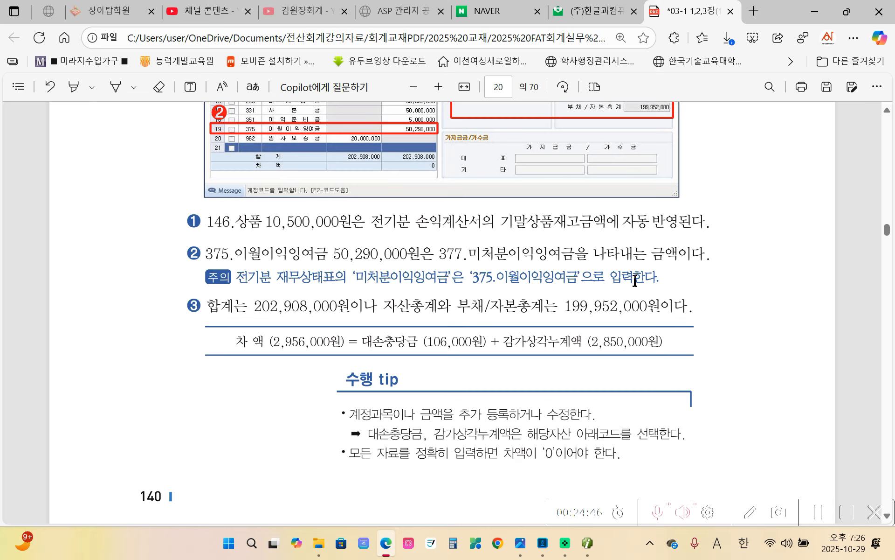
Highlight the phrase 375.이월이익잉여금'으로 입력한다 in yellow in the 주의 note.
left_click_drag(650, 281, 474, 279)
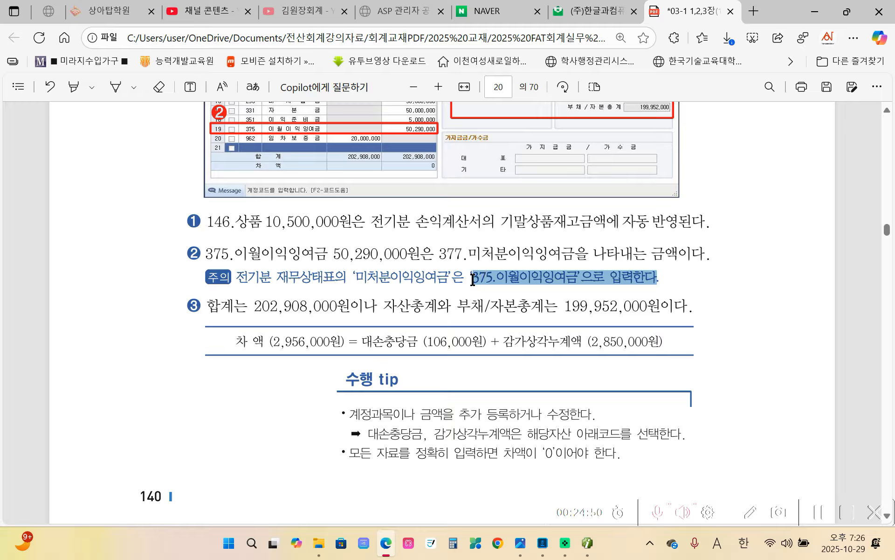
right_click(484, 278)
mouse_move(490, 208)
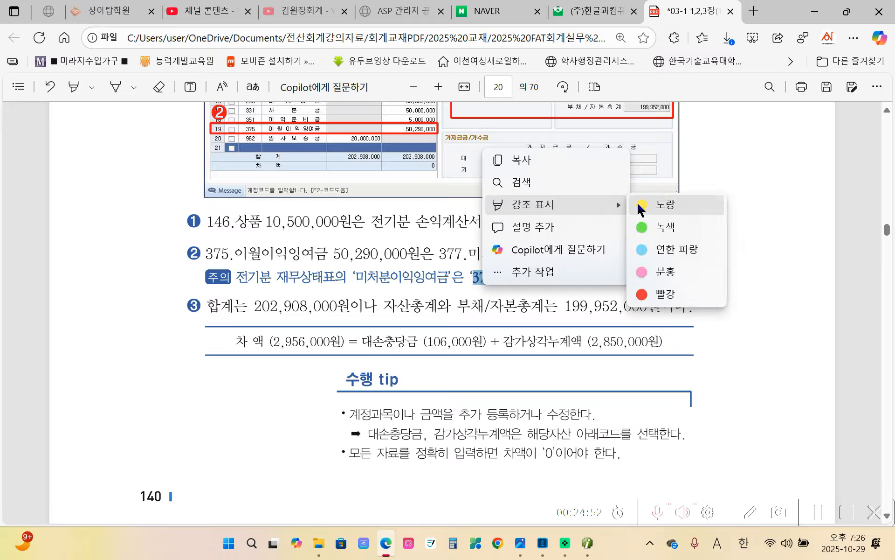
left_click(637, 203)
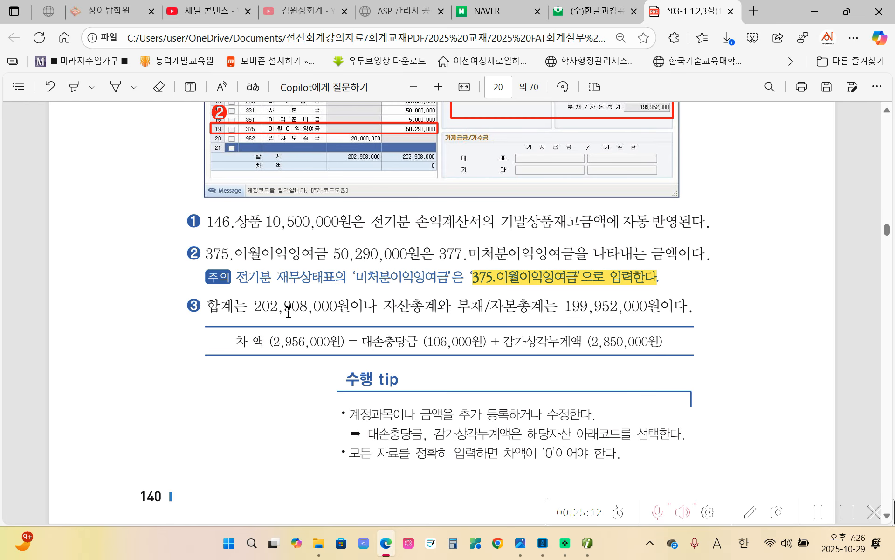
Highlight 해당자산 아래코드를 선택한다 and 차액이 '0'이어야 in yellow in the 수행 tip section.
scroll(321, 362, "down", 3)
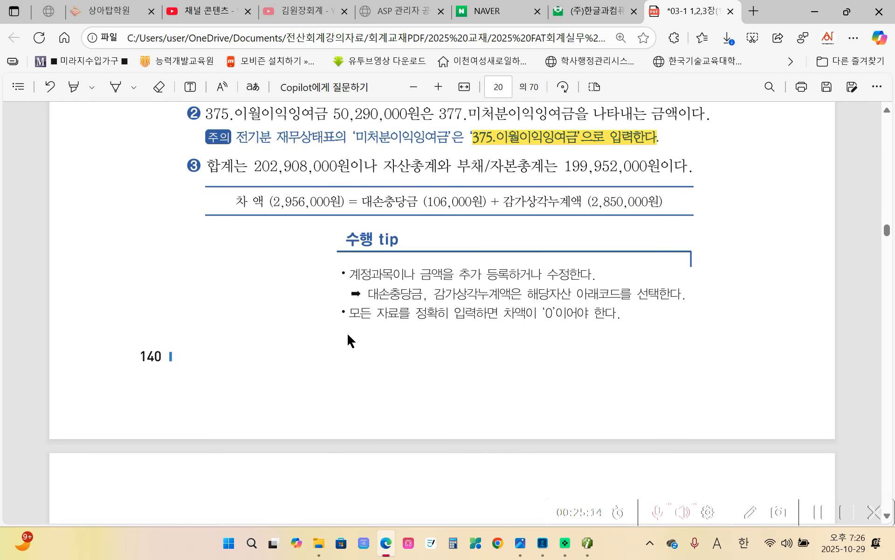
scroll(362, 308, "down", 1)
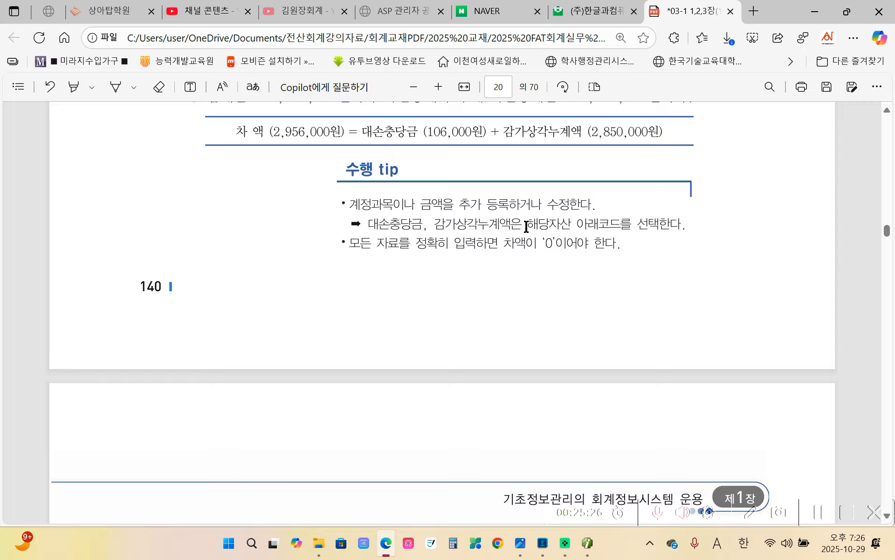
left_click_drag(526, 227, 670, 222)
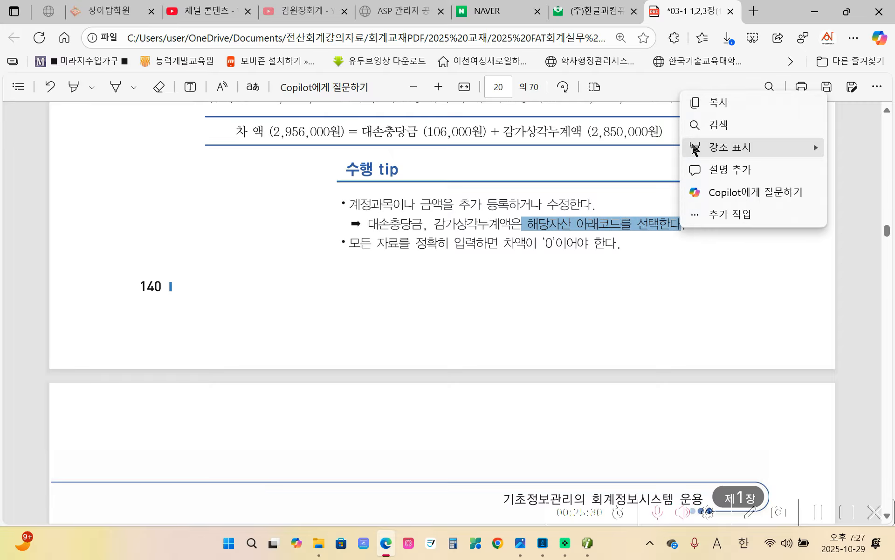
mouse_move(694, 148)
left_click(636, 150)
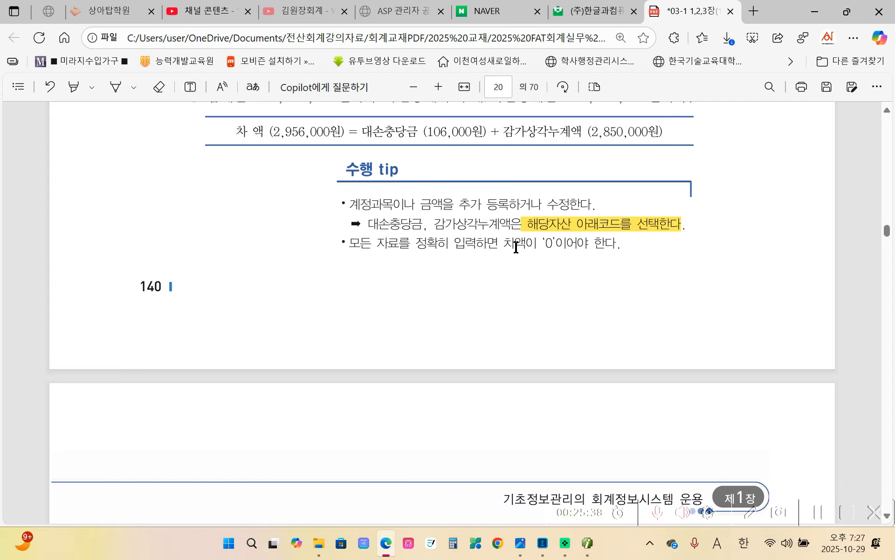
left_click_drag(508, 248, 580, 247)
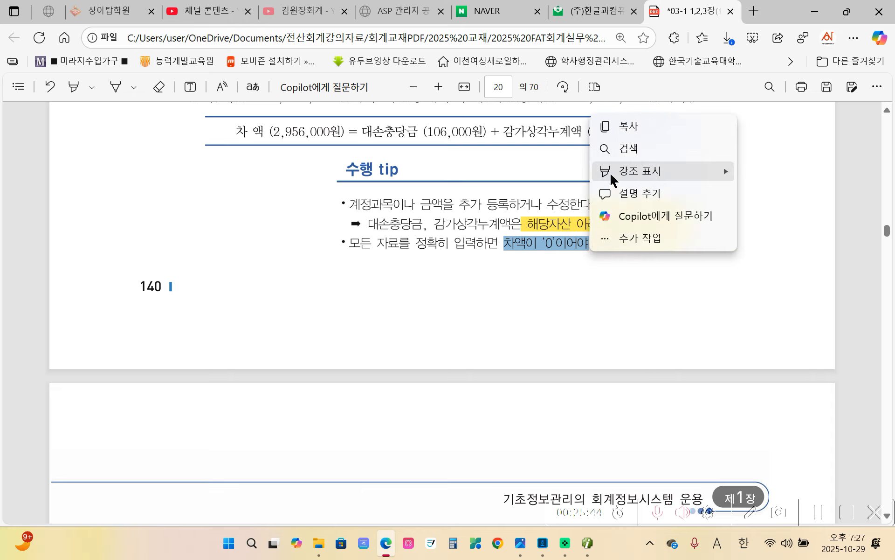
mouse_move(698, 177)
left_click(745, 170)
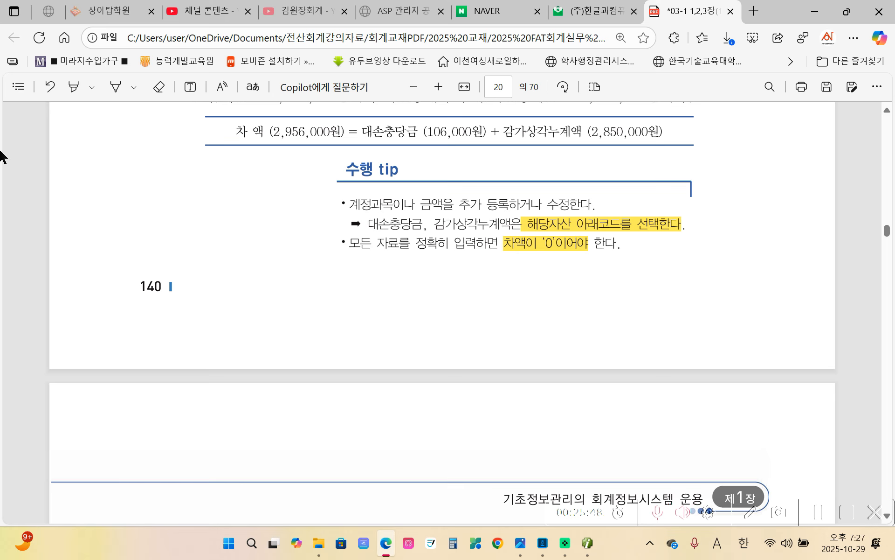
Go to page 21 and review the 전기분 손익계산서 task and its 손익계산서 table.
scroll(292, 202, "down", 8)
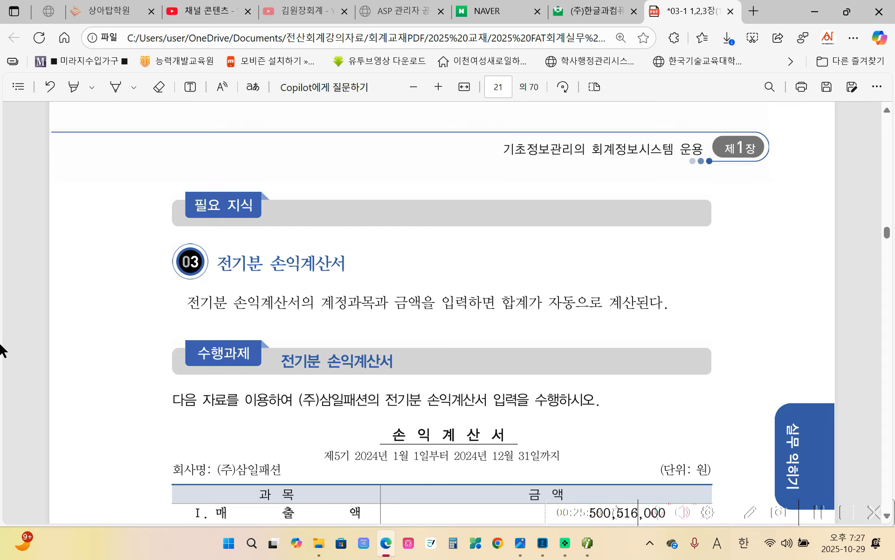
scroll(56, 343, "down", 5)
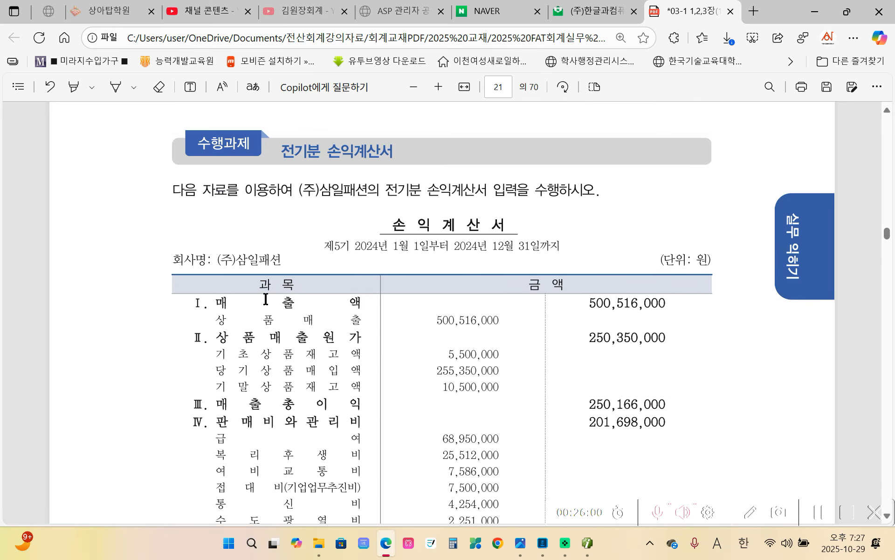
scroll(266, 297, "down", 2)
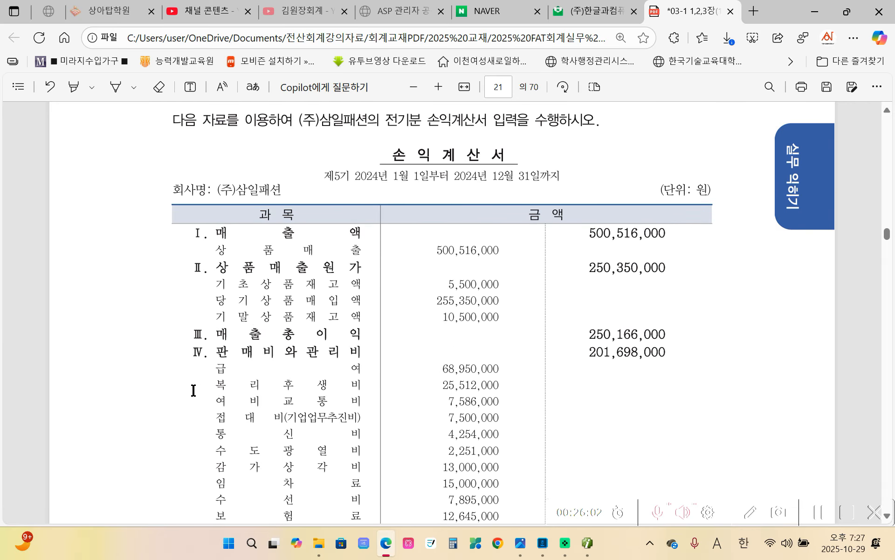
scroll(205, 394, "down", 3)
scroll(208, 403, "up", 3)
scroll(349, 296, "up", 10)
scroll(355, 288, "down", 10)
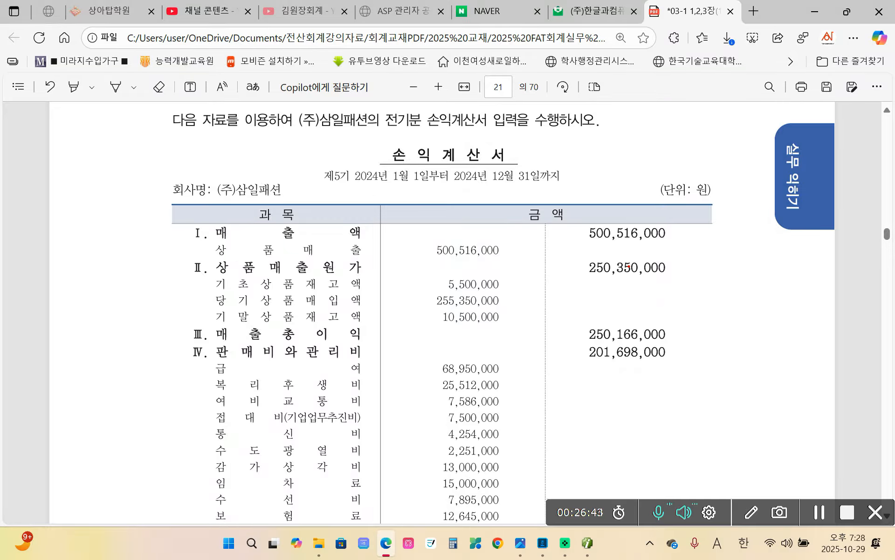
Circle the 매출액 total of 500,516,000 in red, underline 상품매출, and draw an arrow from its amount to the total.
mouse_move(575, 220)
left_mouse_down()
mouse_move(574, 240)
mouse_move(701, 244)
mouse_move(620, 214)
left_mouse_up()
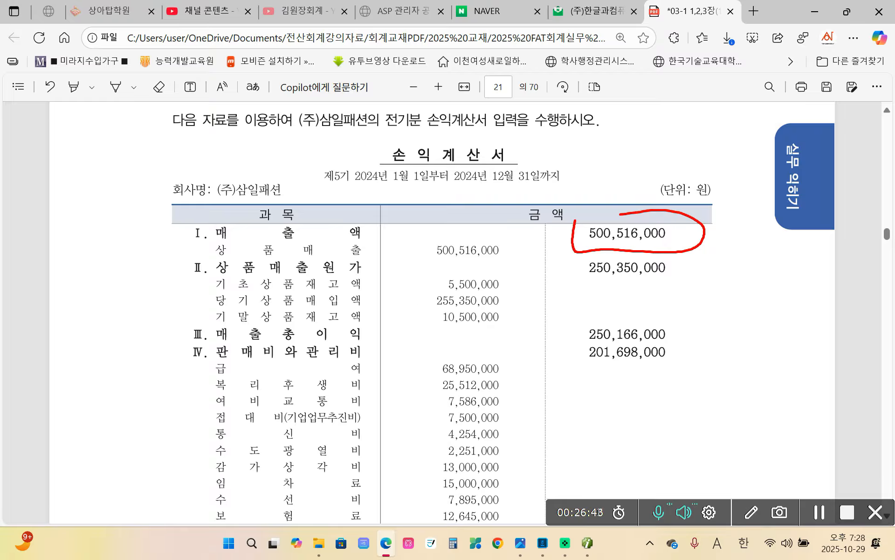
left_click_drag(225, 258, 347, 255)
mouse_move(217, 256)
left_mouse_down()
mouse_move(208, 251)
mouse_move(217, 246)
left_mouse_up()
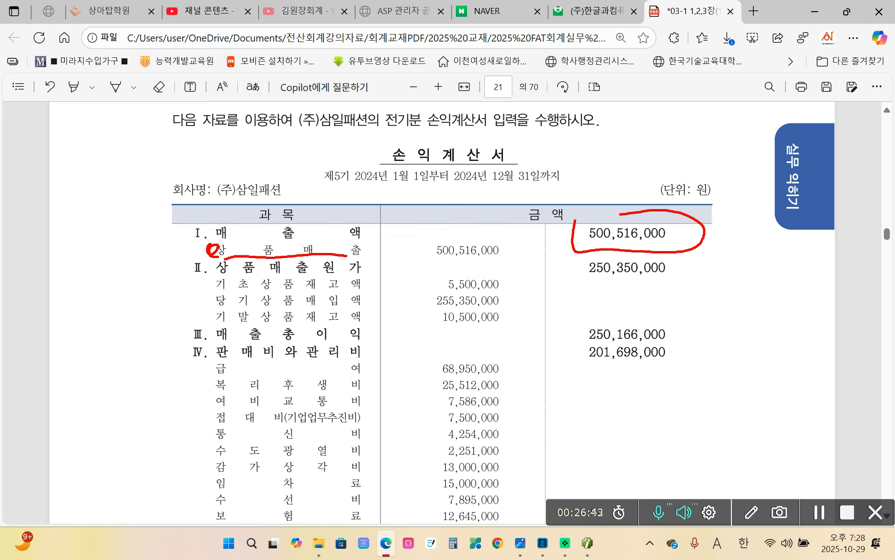
mouse_move(512, 249)
left_mouse_down()
mouse_move(572, 226)
mouse_move(565, 239)
left_mouse_up()
Mark the 상품매출원가 total and its component amounts in red, with a plus sign and a box around 기말상품재고액's 10,500,000.
mouse_move(576, 269)
left_mouse_down()
mouse_move(593, 284)
mouse_move(687, 268)
mouse_move(573, 257)
left_mouse_up()
left_click_drag(503, 280, 509, 324)
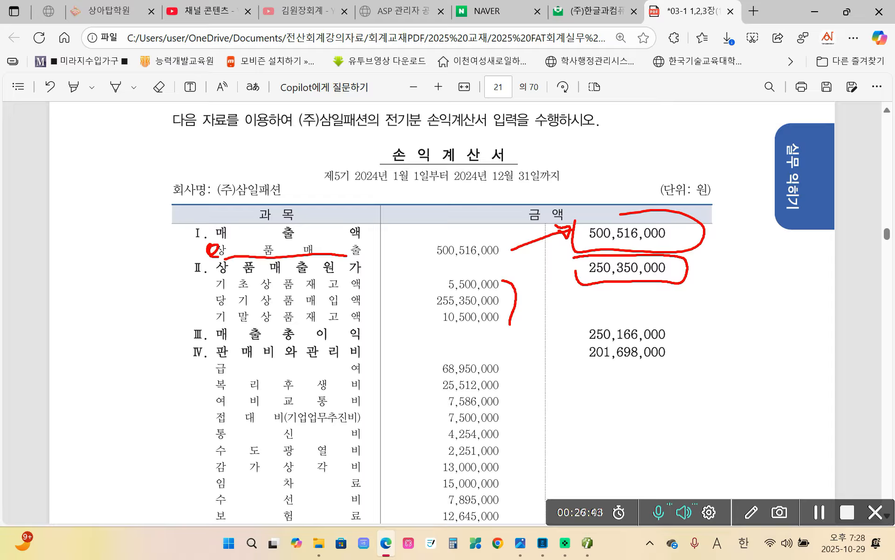
mouse_move(365, 278)
left_mouse_down()
mouse_move(376, 291)
mouse_move(362, 303)
mouse_move(400, 291)
mouse_move(389, 302)
left_mouse_up()
left_click_drag(219, 328, 368, 331)
mouse_move(436, 314)
left_mouse_down()
mouse_move(506, 332)
mouse_move(495, 310)
mouse_move(505, 334)
left_mouse_up()
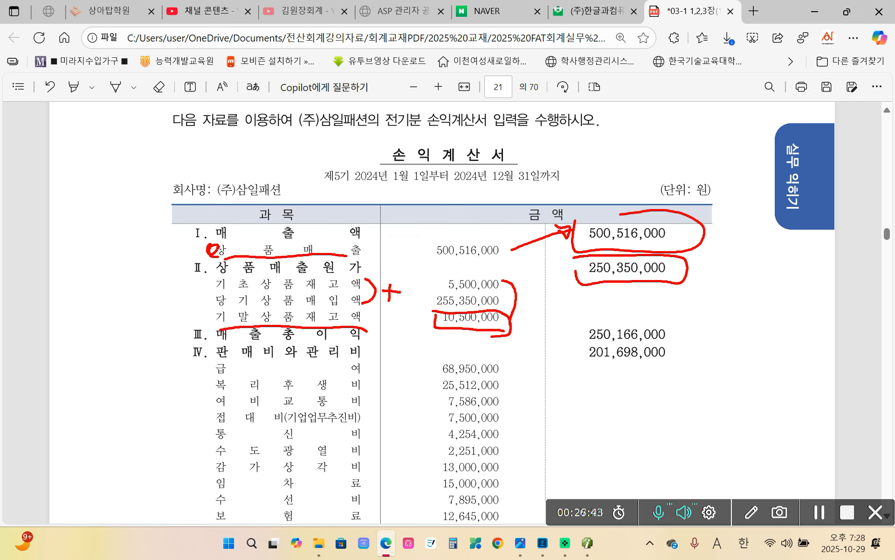
Handwrite 자동 in red beside the 기말상품재고액 amount of 10,500,000.
mouse_move(509, 311)
left_mouse_down()
mouse_move(527, 332)
mouse_move(537, 311)
mouse_move(537, 347)
left_mouse_up()
left_click_drag(531, 329, 550, 327)
mouse_move(553, 310)
left_mouse_down()
mouse_move(574, 310)
mouse_move(553, 336)
left_mouse_up()
left_click_drag(541, 338, 574, 332)
mouse_move(562, 348)
left_mouse_down()
mouse_move(568, 357)
mouse_move(555, 355)
left_mouse_up()
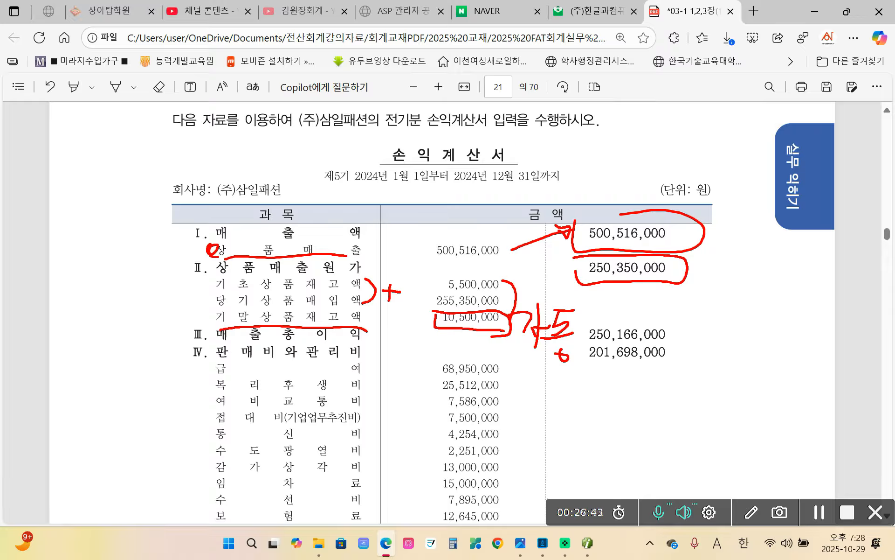
In blue, mark the 상품매출원가 components, circle 250,350,000, tick the first two totals, and circle 매출총이익's 250,166,000.
left_click_drag(433, 273, 426, 309)
mouse_move(584, 285)
left_mouse_down()
mouse_move(676, 288)
mouse_move(603, 254)
mouse_move(583, 283)
left_mouse_up()
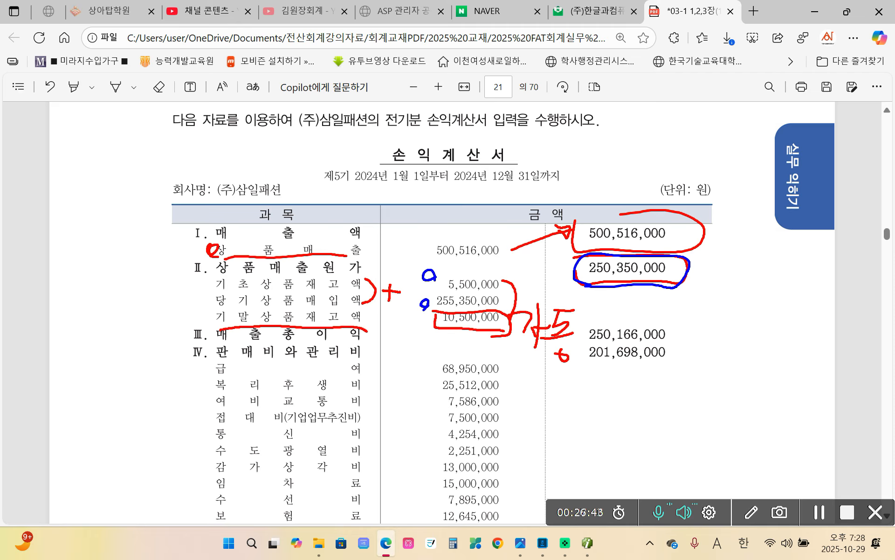
left_click_drag(714, 236, 743, 221)
left_click_drag(712, 268, 741, 259)
mouse_move(211, 344)
left_mouse_down()
mouse_move(179, 338)
mouse_move(203, 347)
left_mouse_up()
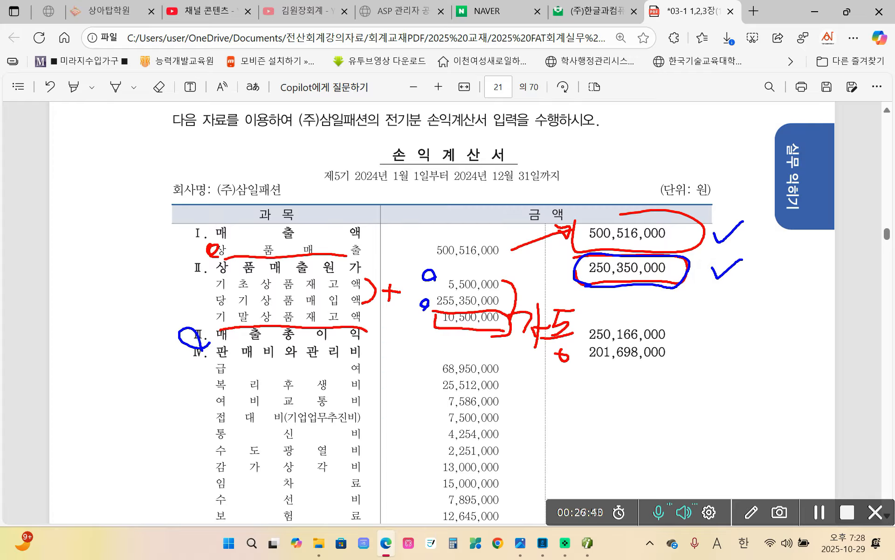
mouse_move(589, 344)
left_mouse_down()
mouse_move(598, 316)
mouse_move(617, 349)
left_mouse_up()
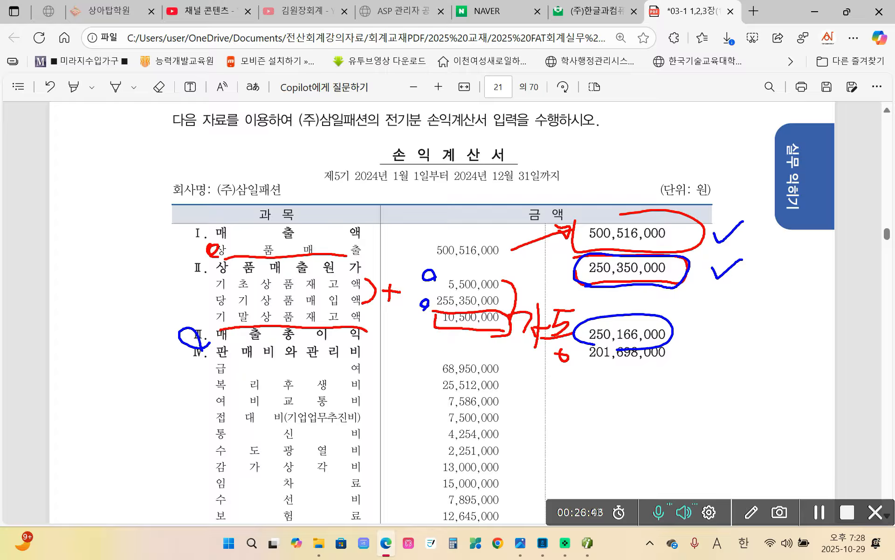
Underline 판매비와관리비's 201,698,000, bracket its expense amounts, point an arrow to the total, and clear the annotations.
left_click_drag(580, 366, 663, 366)
mouse_move(513, 363)
left_mouse_down()
mouse_move(522, 393)
mouse_move(510, 531)
left_mouse_up()
mouse_move(524, 433)
left_mouse_down()
mouse_move(580, 368)
mouse_move(587, 374)
left_mouse_up()
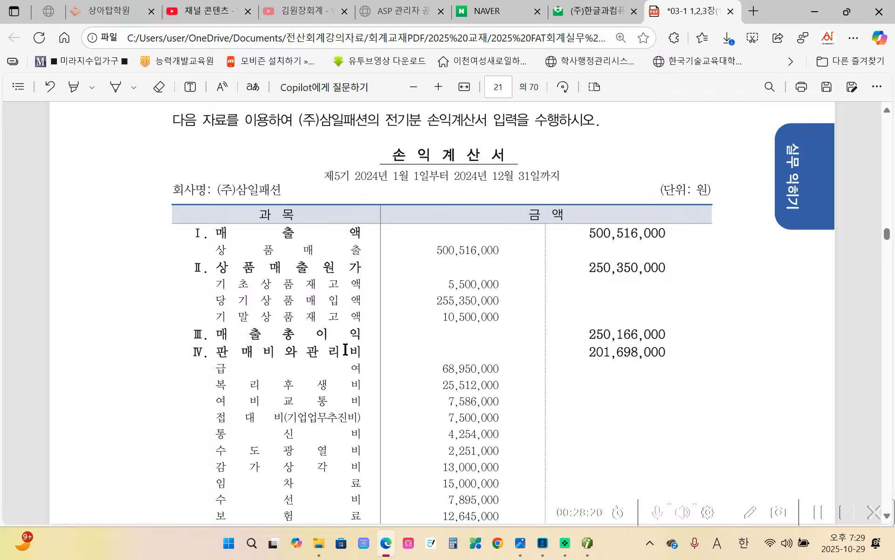
Enclose the expense items from 급여 to 수수료비용 in blue, link them to 201,698,000, and mark its subtraction from 매출총이익.
scroll(274, 386, "down", 5)
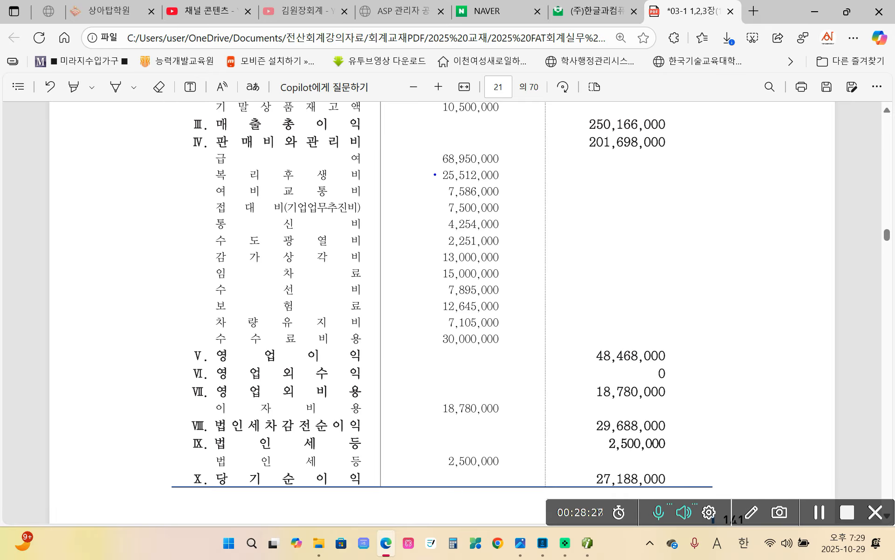
mouse_move(203, 164)
left_mouse_down()
mouse_move(206, 292)
mouse_move(276, 347)
mouse_move(502, 344)
mouse_move(527, 152)
mouse_move(316, 145)
mouse_move(202, 163)
left_mouse_up()
left_click_drag(531, 184, 586, 146)
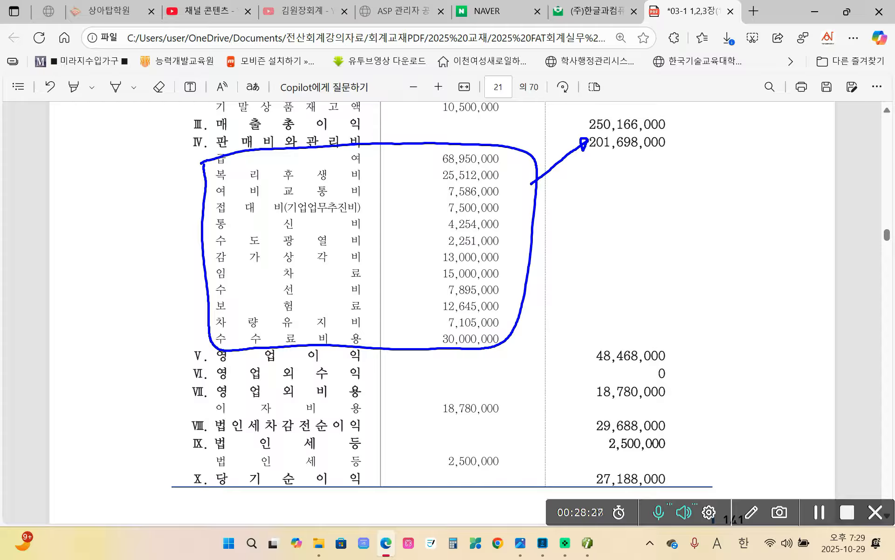
mouse_move(695, 120)
left_mouse_down()
mouse_move(683, 130)
mouse_move(698, 125)
left_mouse_up()
left_click_drag(590, 159, 681, 161)
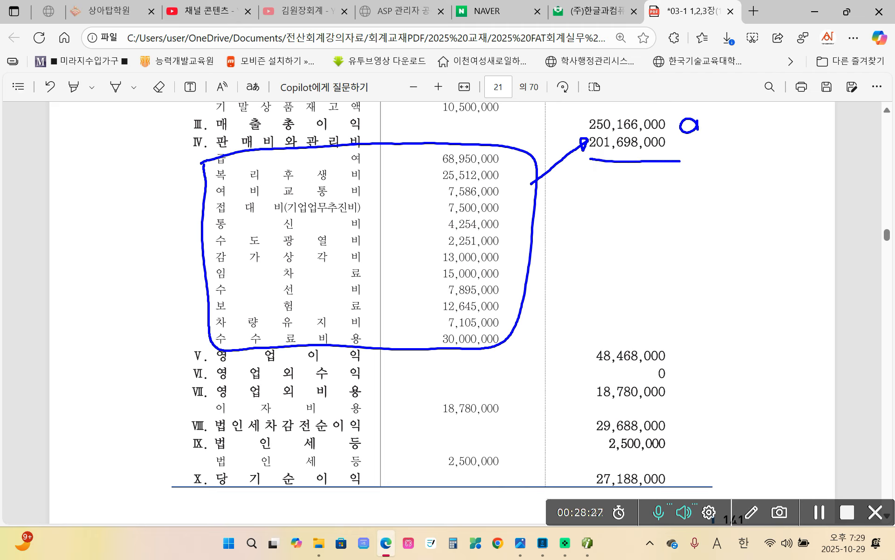
left_click_drag(544, 147, 559, 147)
Box 영업이익 and its amount of 48,468,000 in blue, and circle the 법인세차감전순이익 label.
mouse_move(587, 344)
left_mouse_down()
mouse_move(588, 359)
mouse_move(693, 368)
mouse_move(578, 342)
left_mouse_up()
left_click_drag(181, 366, 384, 365)
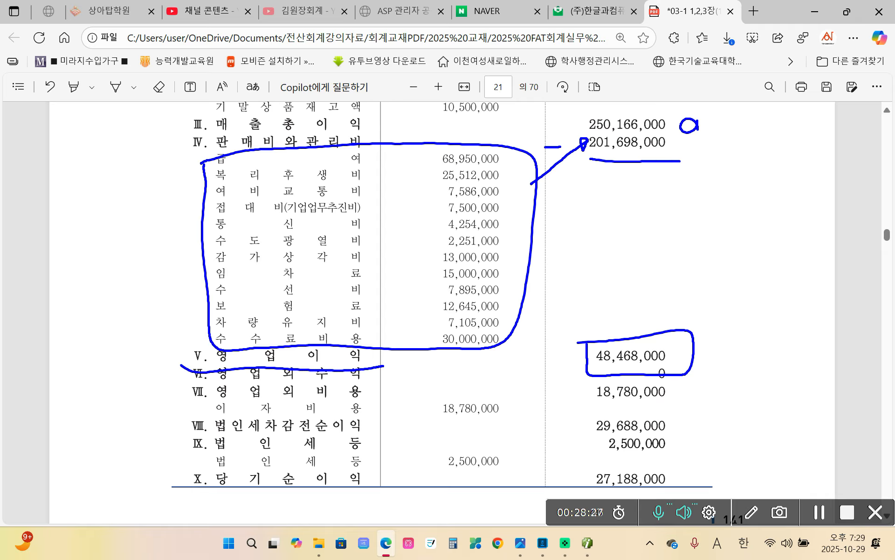
mouse_move(186, 368)
left_mouse_down()
mouse_move(315, 346)
mouse_move(377, 354)
left_mouse_up()
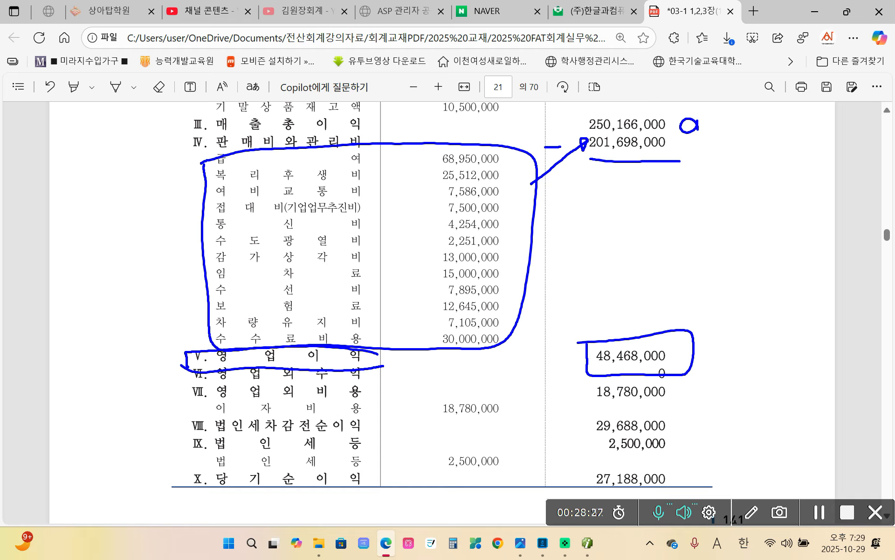
mouse_move(181, 417)
left_mouse_down()
mouse_move(208, 441)
mouse_move(375, 441)
mouse_move(185, 421)
left_mouse_up()
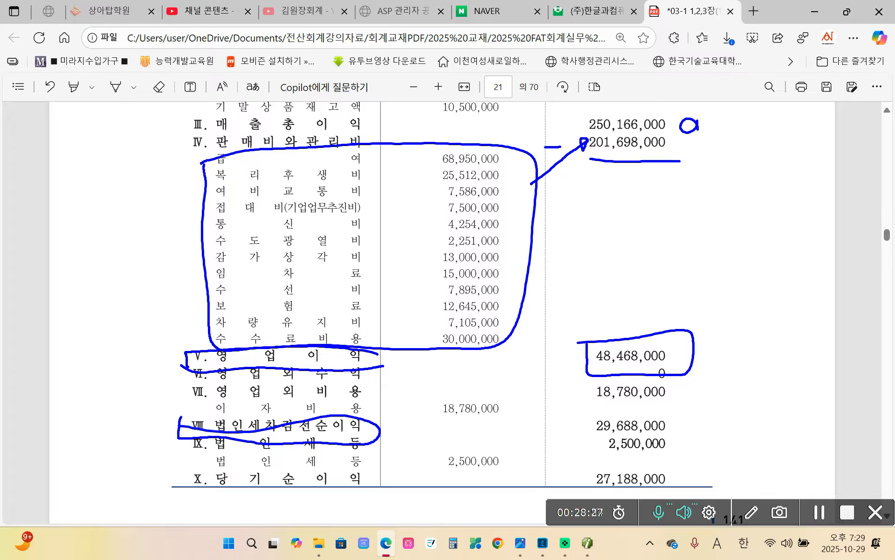
Circle 법인세차감전순이익's 29,688,000 in blue, mark 당기순이익 and its 27,188,000, and clear the annotations.
mouse_move(598, 423)
left_mouse_down()
mouse_move(694, 445)
mouse_move(583, 420)
left_mouse_up()
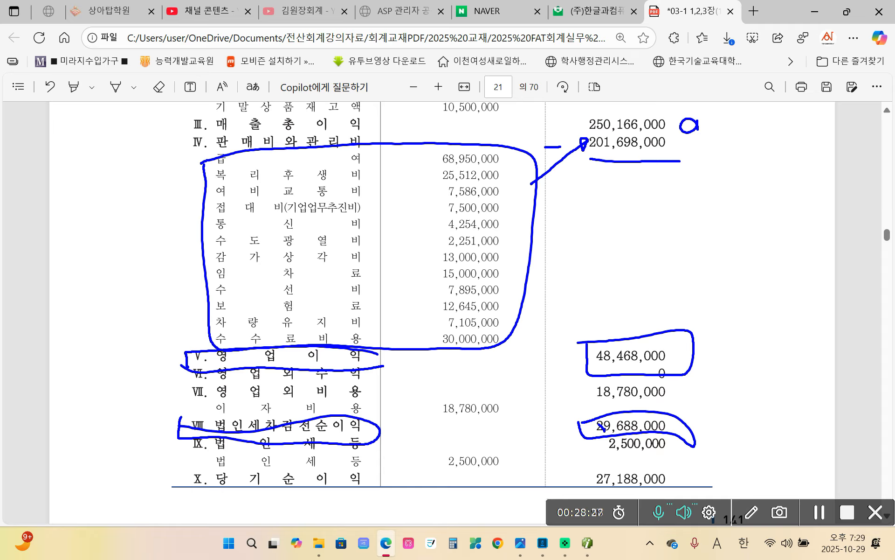
left_click_drag(436, 480, 463, 483)
mouse_move(202, 479)
left_mouse_down()
mouse_move(379, 510)
mouse_move(206, 472)
mouse_move(167, 498)
left_mouse_up()
mouse_move(600, 513)
left_mouse_down()
mouse_move(600, 499)
mouse_move(672, 497)
left_mouse_up()
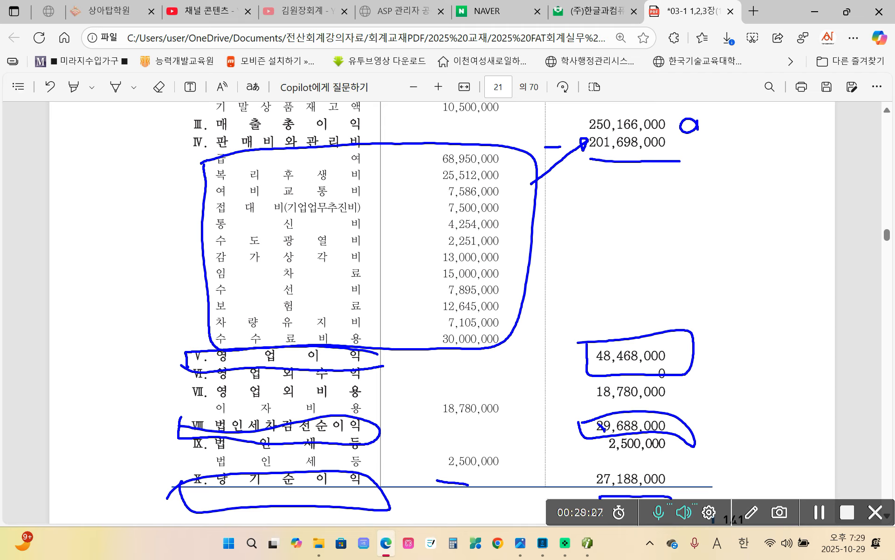
key("Escape")
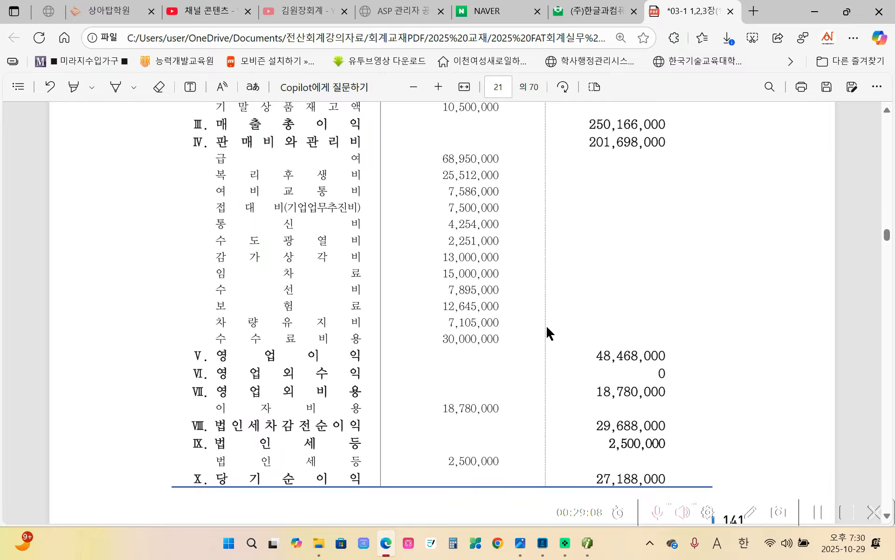
Switch to Smart A(iPLUS), close 전기분 재무상태표, and open the 전기분 손익계산서 entry form.
scroll(552, 324, "up", 5)
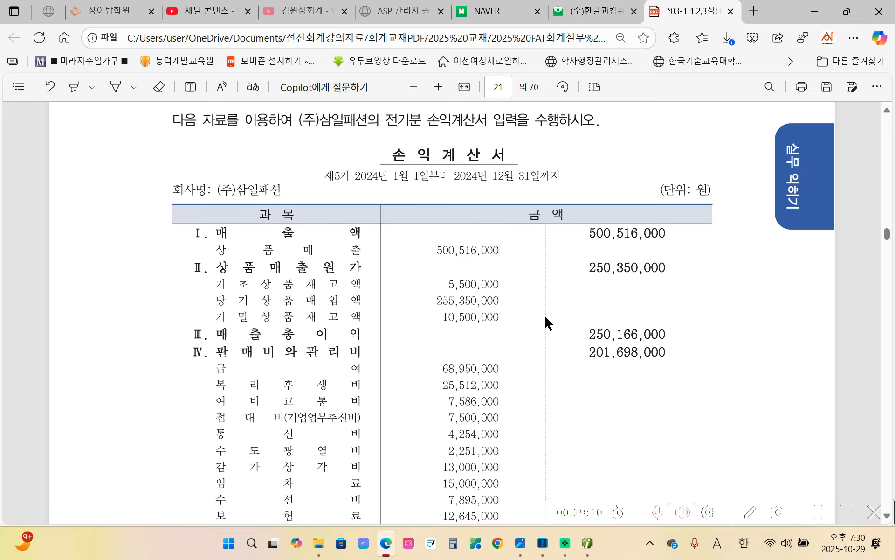
scroll(549, 323, "down", 2)
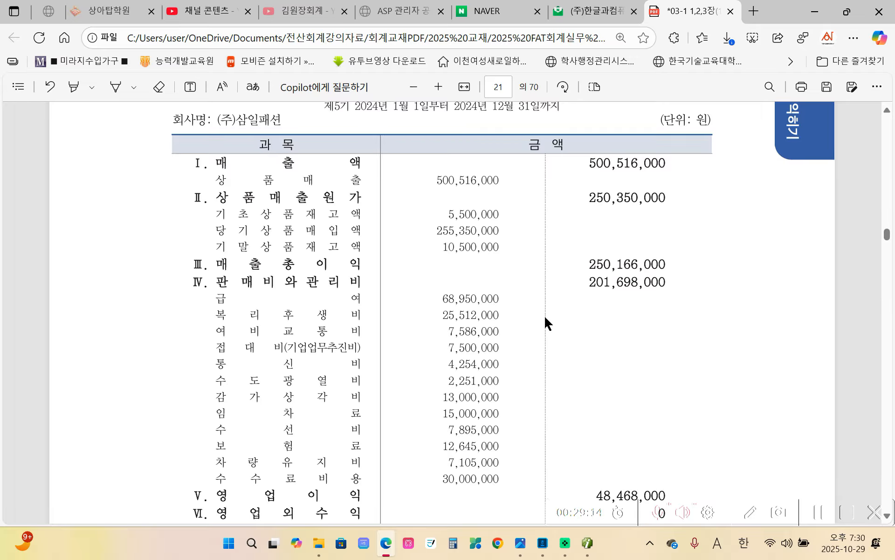
scroll(548, 322, "down", 5)
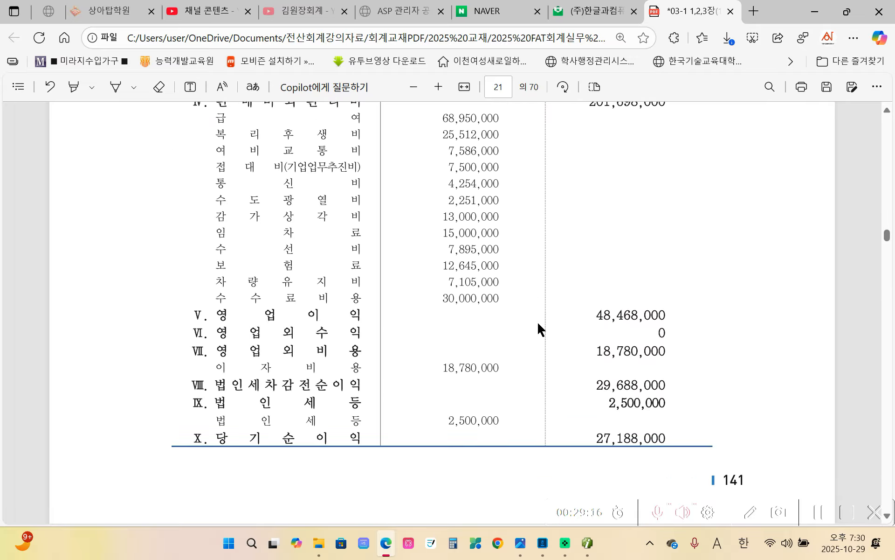
scroll(545, 335, "up", 3)
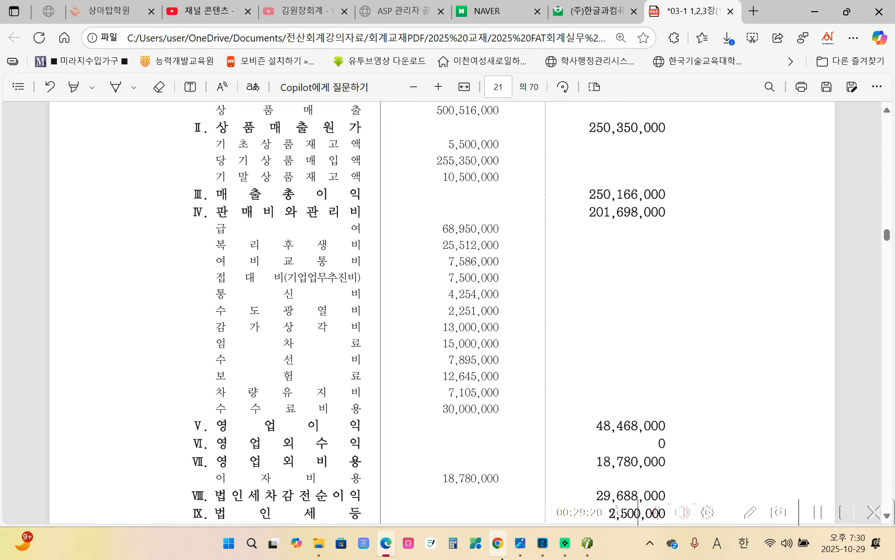
left_click(579, 554)
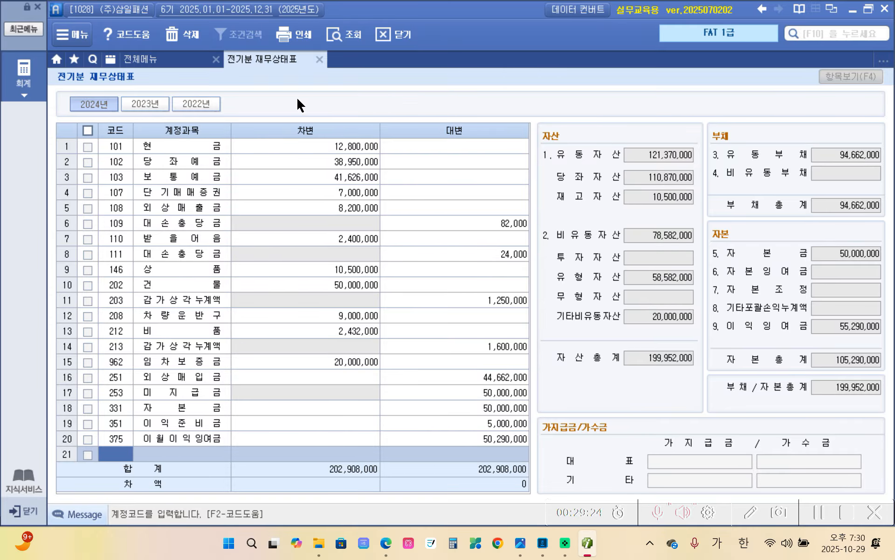
left_click(319, 59)
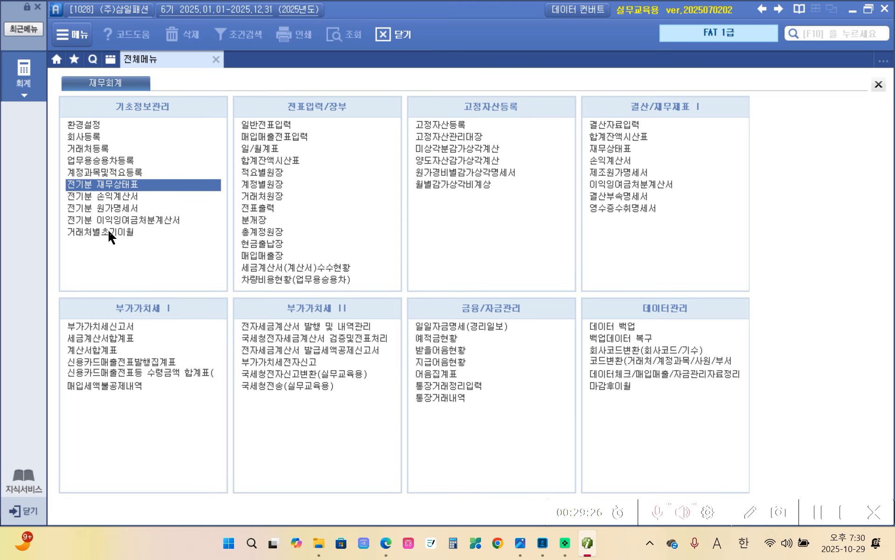
left_click(117, 198)
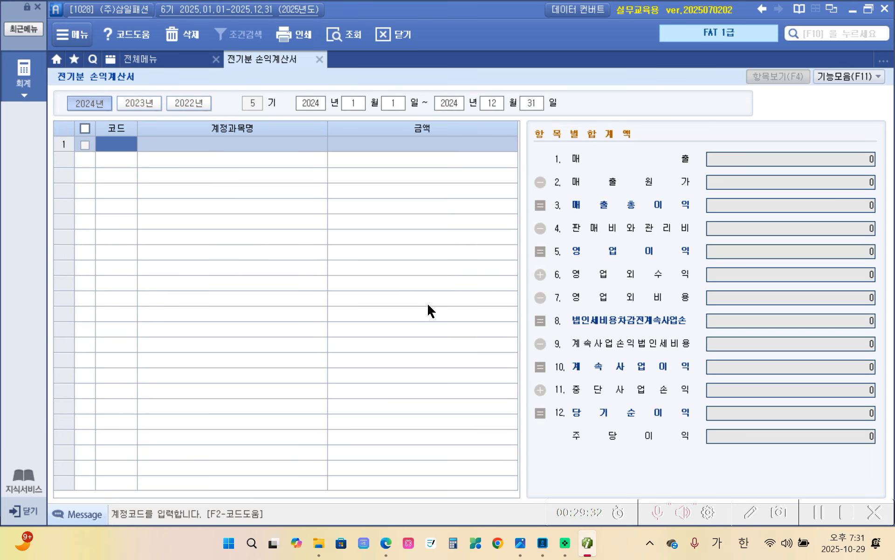
Mark the account entry grid and the 항목별합계액 area in blue, and clear the annotations.
mouse_move(176, 448)
left_mouse_down()
mouse_move(61, 293)
mouse_move(405, 385)
mouse_move(320, 440)
left_mouse_up()
left_click_drag(509, 145, 537, 468)
mouse_move(500, 130)
left_mouse_down()
mouse_move(639, 124)
mouse_move(888, 242)
mouse_move(694, 475)
mouse_move(582, 481)
left_mouse_up()
key("Escape")
Enter account 401 상품매출 with an amount of 500,516,000 in the 2024 손익계산서.
type("상품")
key("Return")
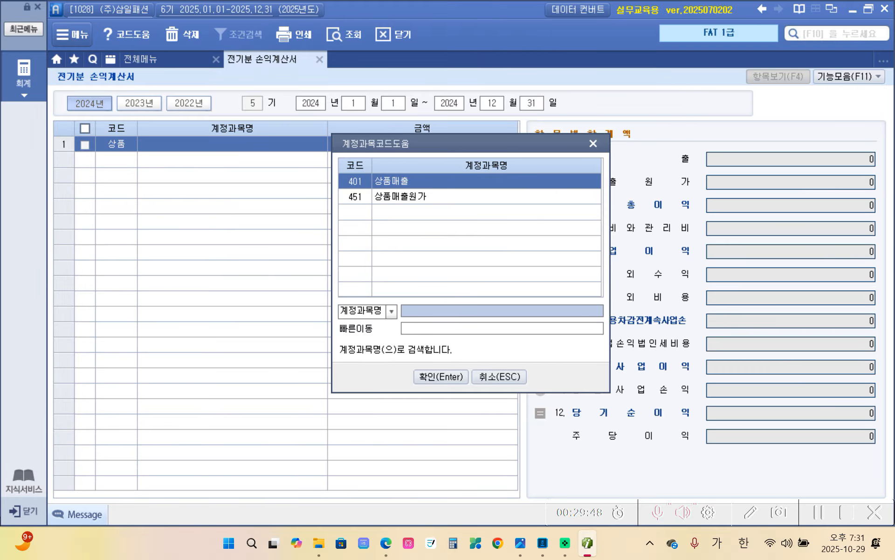
key("Return")
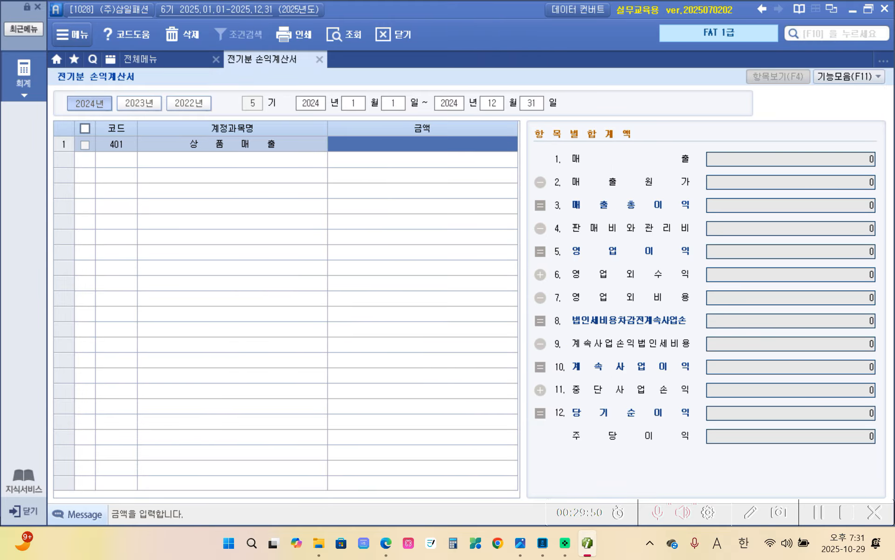
type("500")
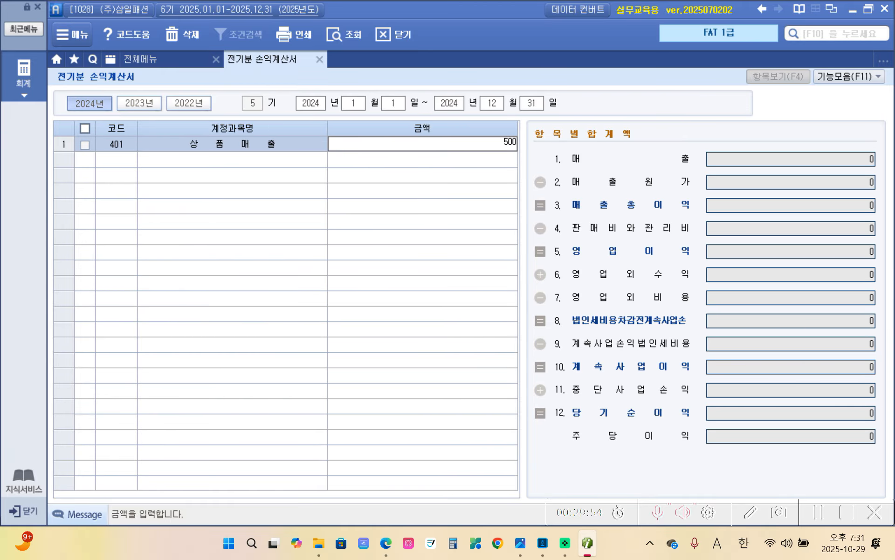
type(",516,000")
key("Return")
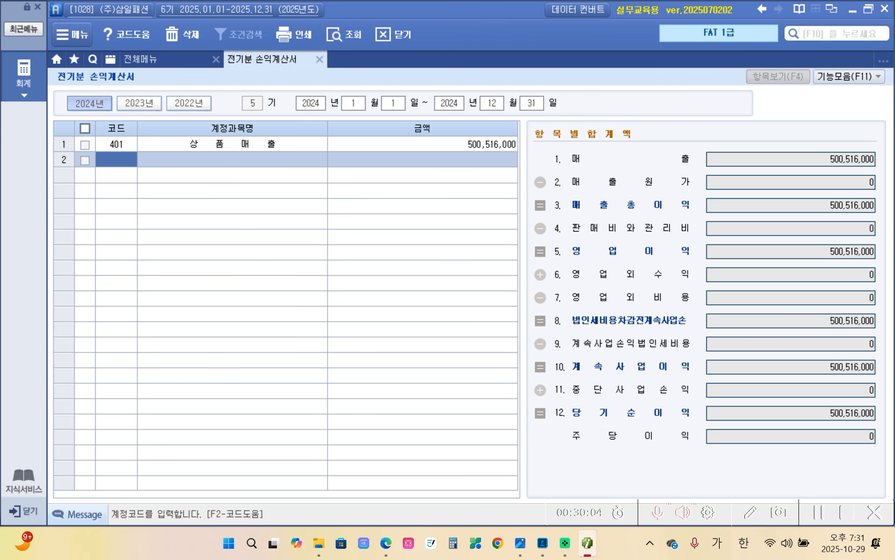
Add account 451 상품매출원가 on the second row so its 매출원가 breakdown opens.
type("상품")
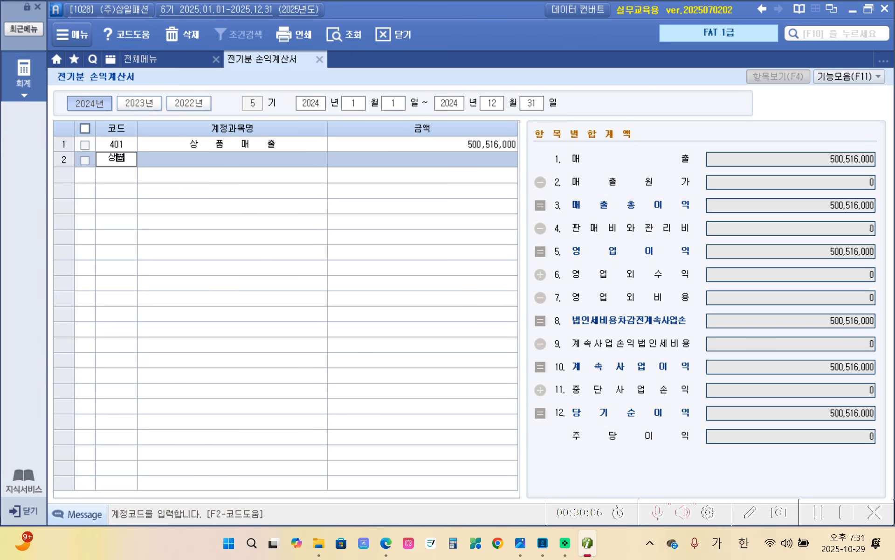
key("Return")
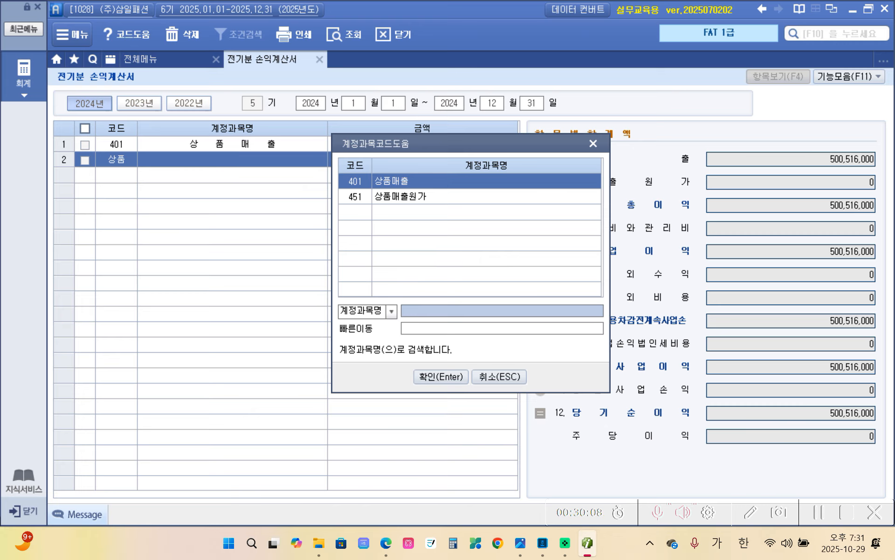
key("Down")
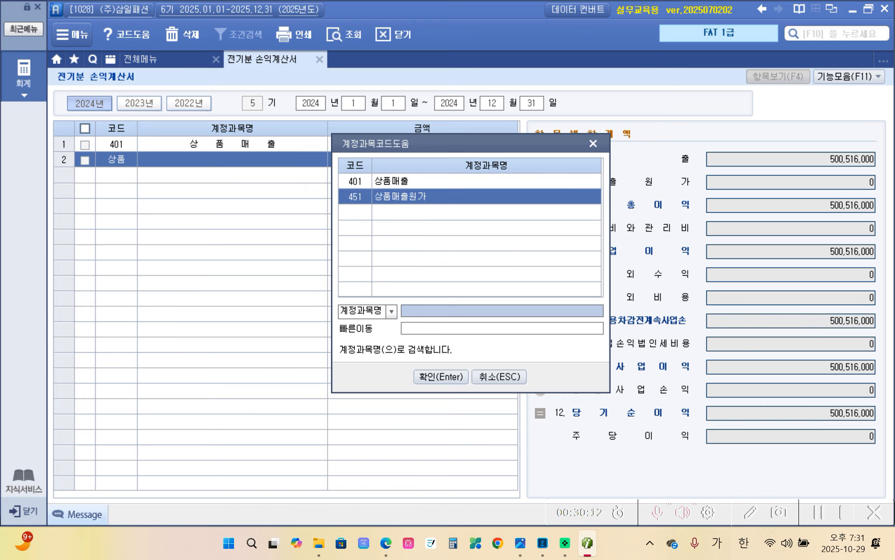
key("Return")
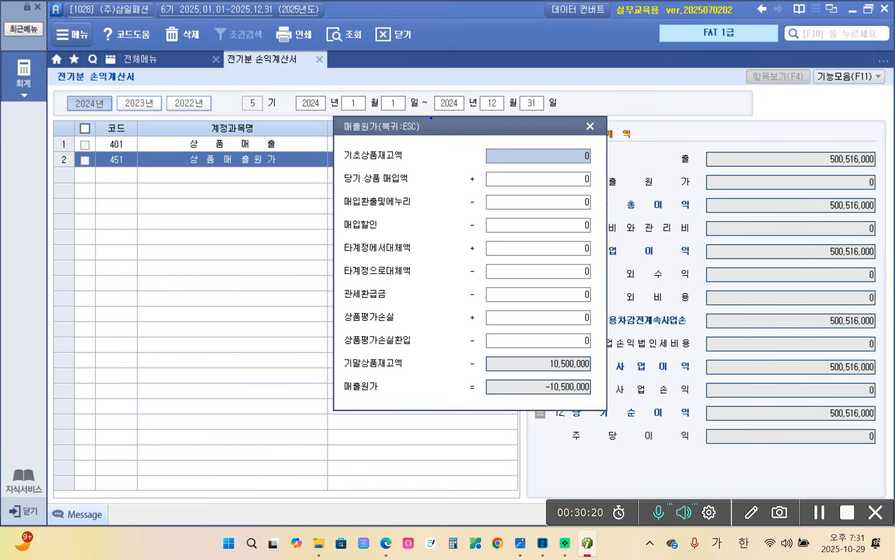
Circle 기초상품재고액, 당기 상품 매입액 and 기말상품재고액 in blue, mark their plus and minus signs, and clear the annotations.
mouse_move(342, 145)
left_mouse_down()
mouse_move(423, 162)
mouse_move(602, 164)
mouse_move(443, 141)
mouse_move(345, 149)
mouse_move(386, 190)
mouse_move(613, 195)
mouse_move(477, 173)
mouse_move(320, 184)
left_mouse_up()
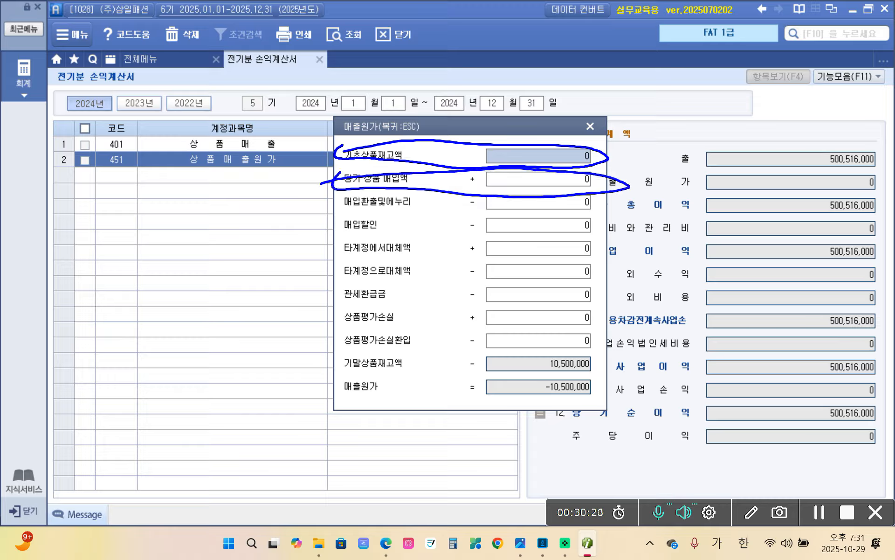
left_click_drag(451, 186, 480, 182)
left_click_drag(470, 172, 469, 202)
mouse_move(339, 358)
left_mouse_down()
mouse_move(340, 372)
mouse_move(510, 375)
mouse_move(621, 357)
mouse_move(344, 351)
left_mouse_up()
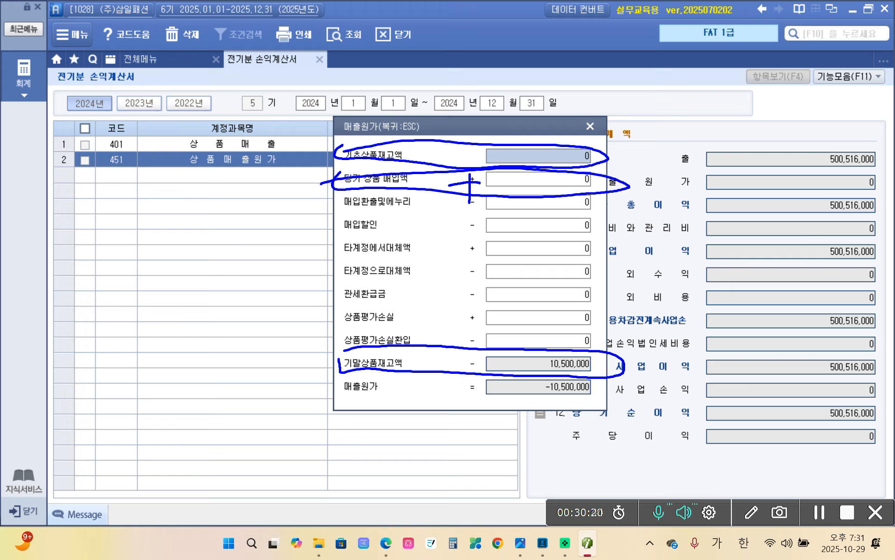
left_click_drag(460, 362, 472, 367)
mouse_move(614, 198)
left_mouse_down()
mouse_move(485, 173)
mouse_move(602, 191)
left_mouse_up()
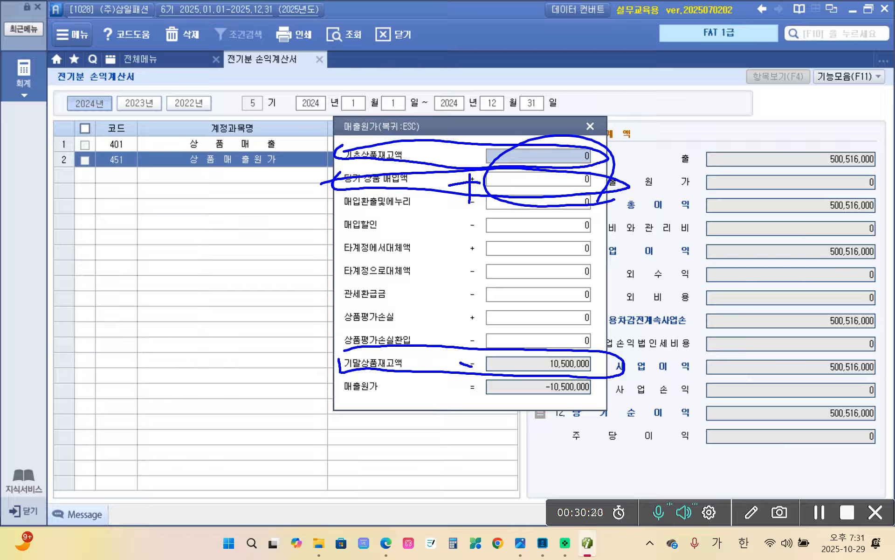
mouse_move(349, 417)
left_mouse_down()
mouse_move(485, 416)
mouse_move(627, 387)
mouse_move(464, 397)
mouse_move(499, 427)
left_mouse_up()
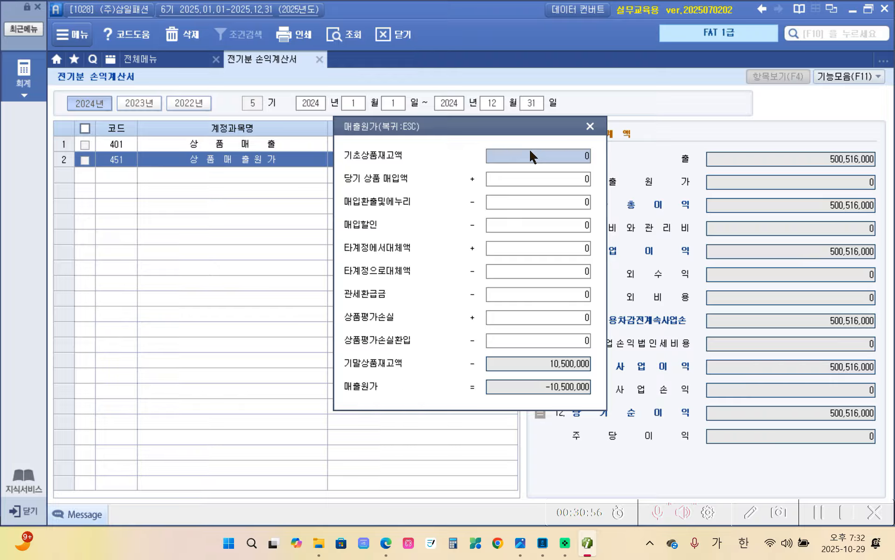
Set 기초상품재고액 to 5,500,000 and 당기 상품 매입액 to 255,350,000 in the 매출원가 breakdown.
type("5500000")
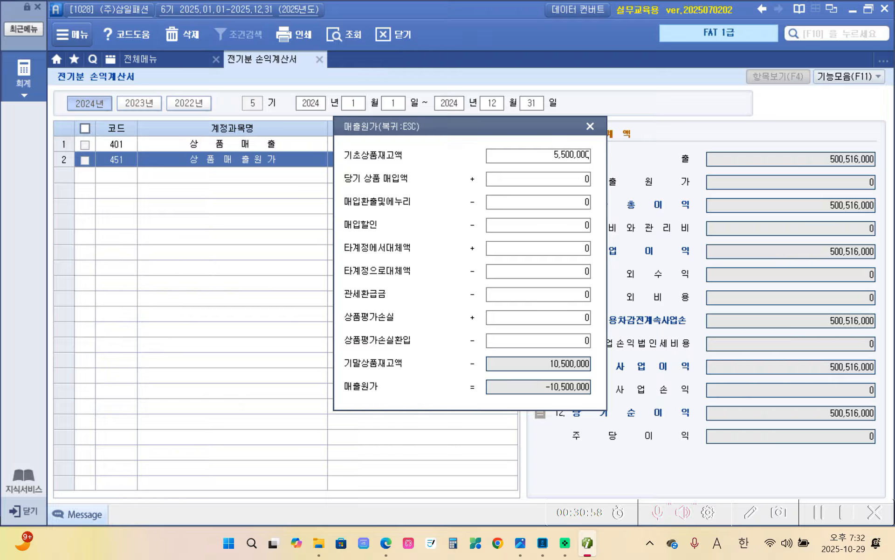
key("Return")
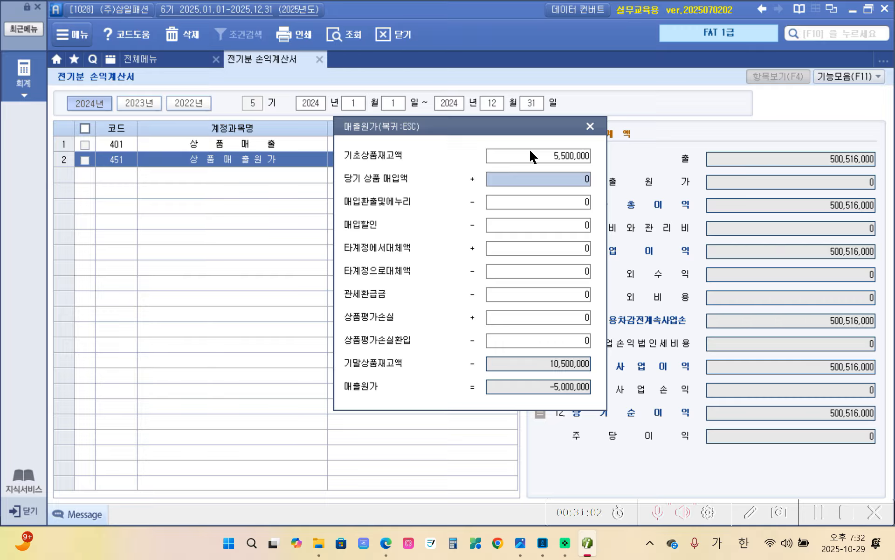
type("255")
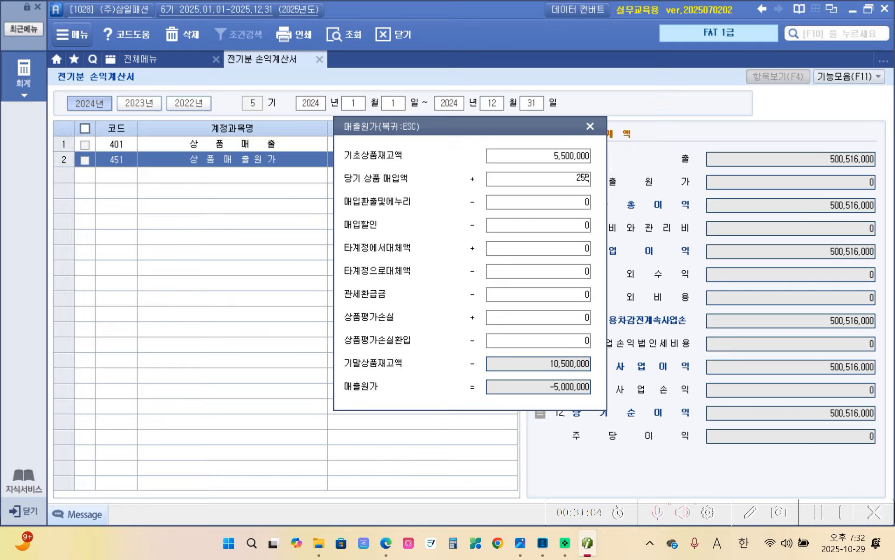
type(",350,000")
key("Return")
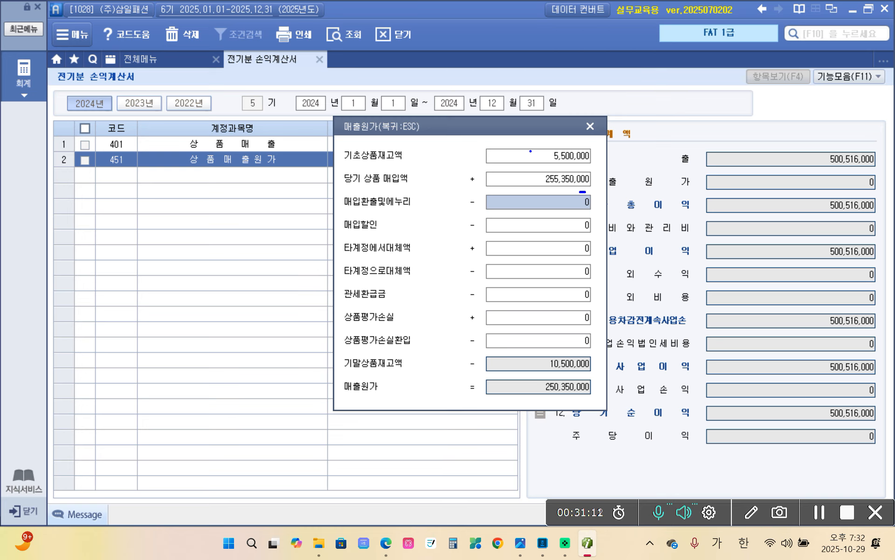
Circle the two entered amounts, 기말상품재고액 and the 매출원가 result in blue, and clear the annotations.
mouse_move(585, 192)
left_mouse_down()
mouse_move(566, 131)
mouse_move(591, 201)
left_mouse_up()
left_click_drag(346, 373, 402, 369)
mouse_move(593, 372)
left_mouse_down()
mouse_move(464, 365)
mouse_move(599, 373)
mouse_move(574, 378)
mouse_move(598, 419)
left_mouse_up()
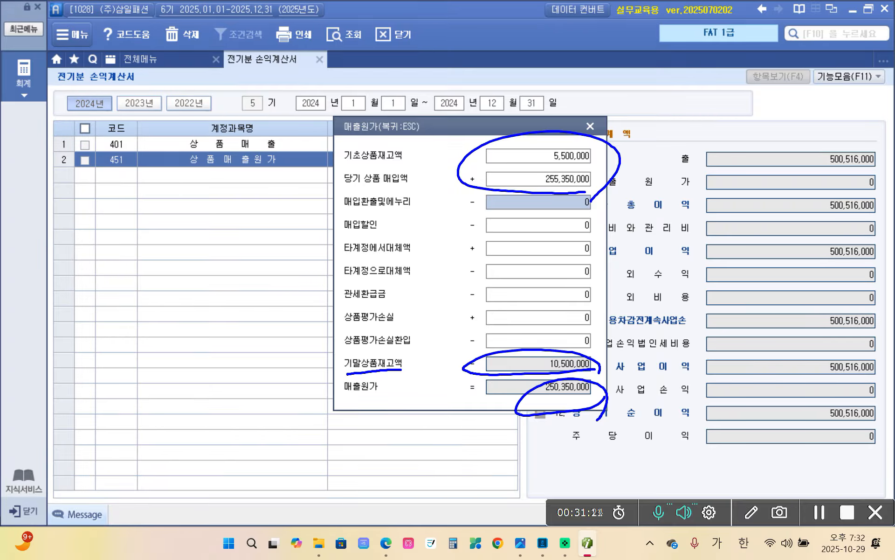
key("Escape")
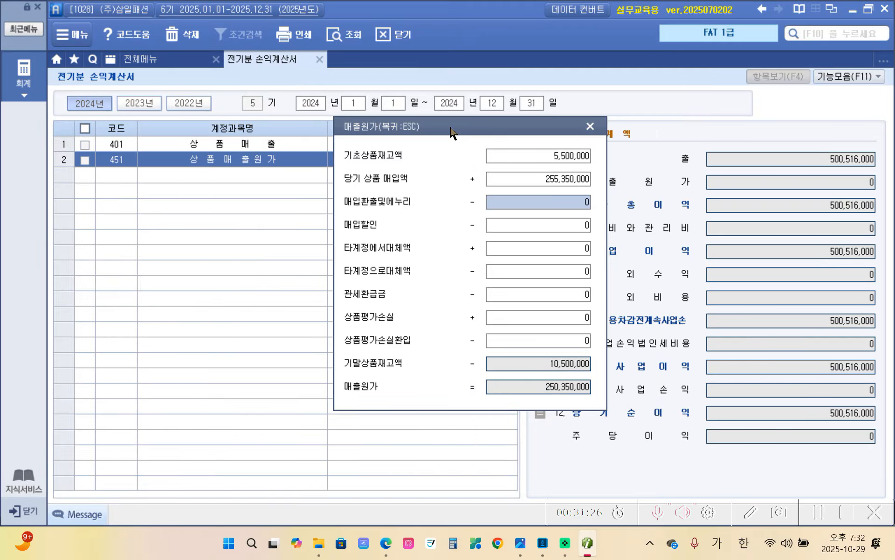
Shift the 매출원가 breakdown aside and close it, carrying the cost amount into the 상품매출원가 row.
left_click_drag(451, 133, 427, 138)
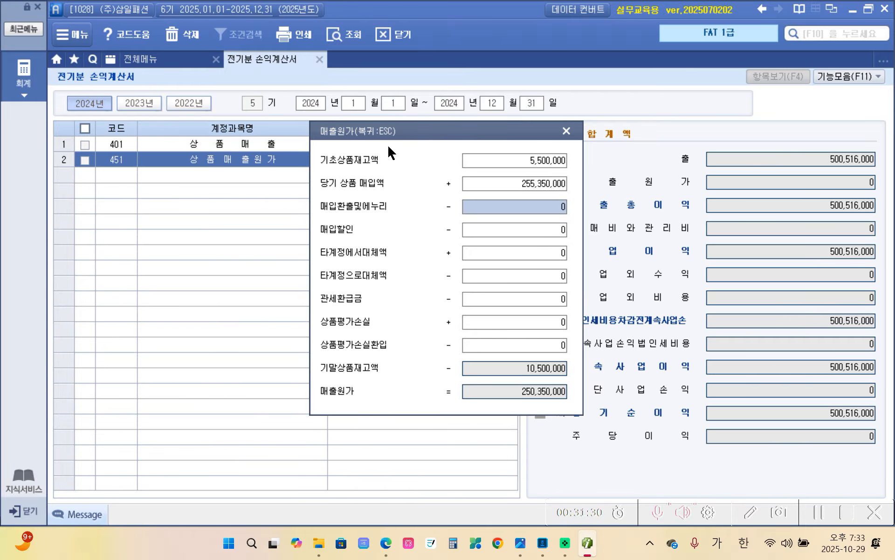
key("Escape")
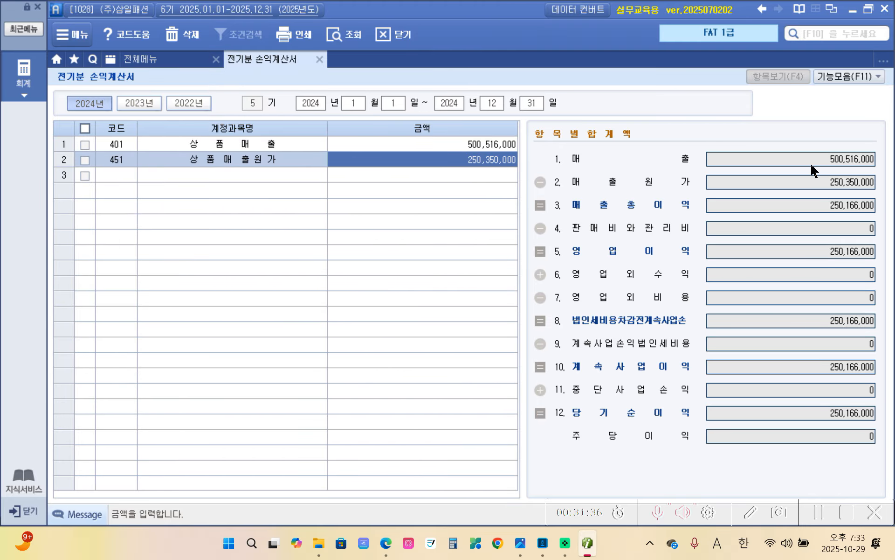
Box the 매출총이익 row with its total in blue in the 항목별합계액 list, and clear the annotation.
left_click(835, 161)
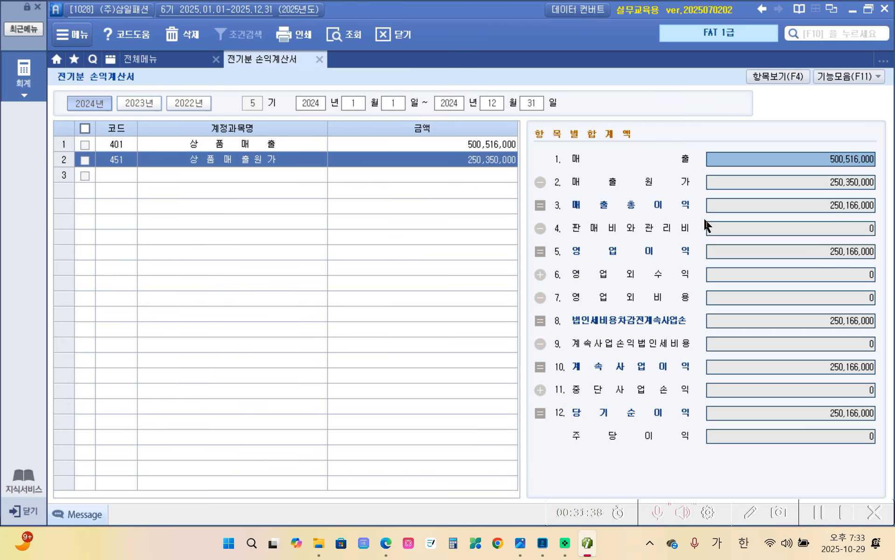
key("ctrl+2")
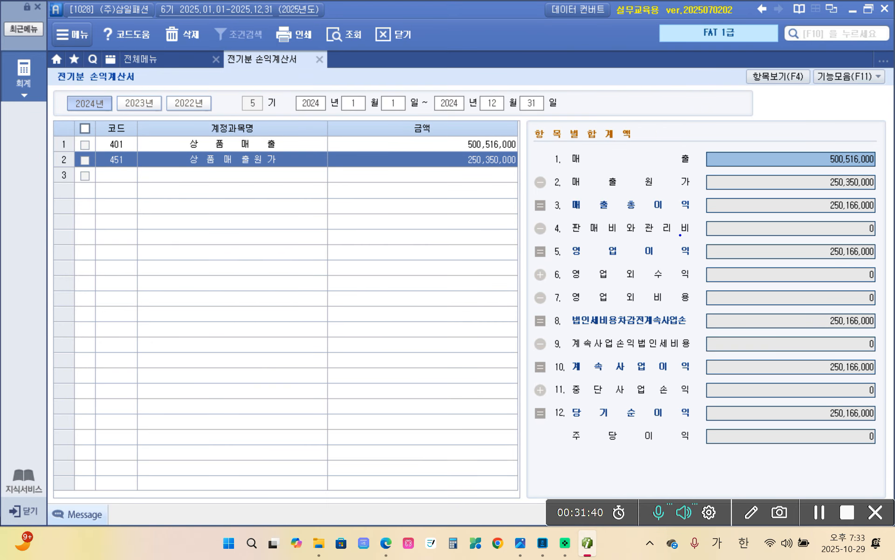
mouse_move(518, 197)
left_mouse_down()
mouse_move(519, 219)
mouse_move(890, 215)
mouse_move(838, 192)
mouse_move(584, 190)
mouse_move(517, 199)
left_mouse_up()
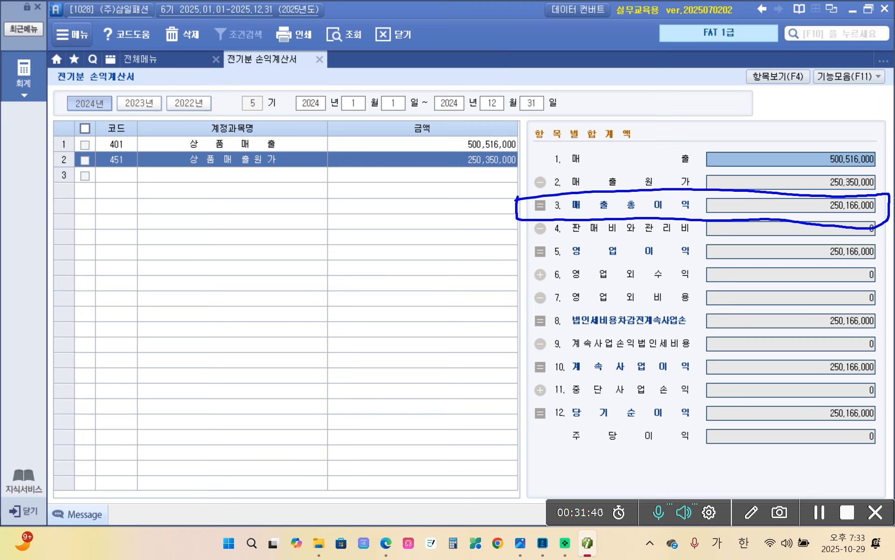
key("Escape")
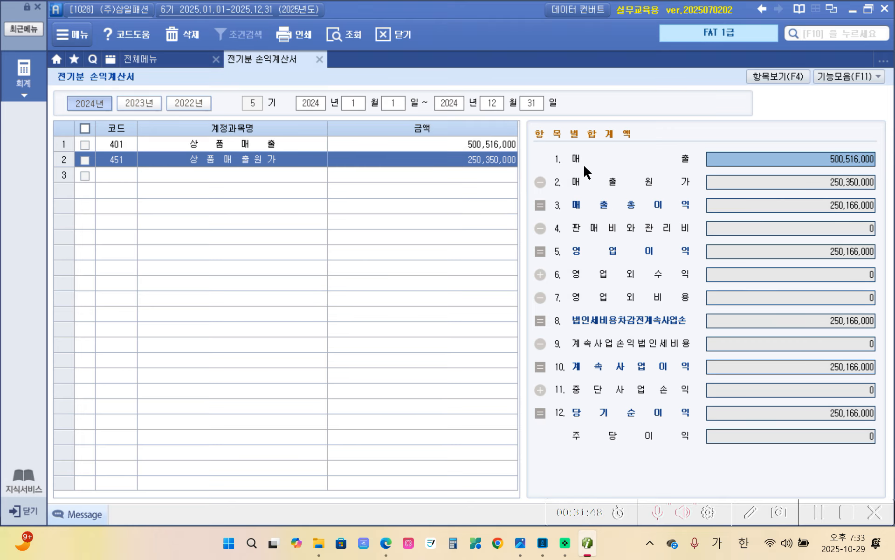
Add the 급여 account (code 801) in row 3 with an amount of 68,950,000.
left_click(114, 175)
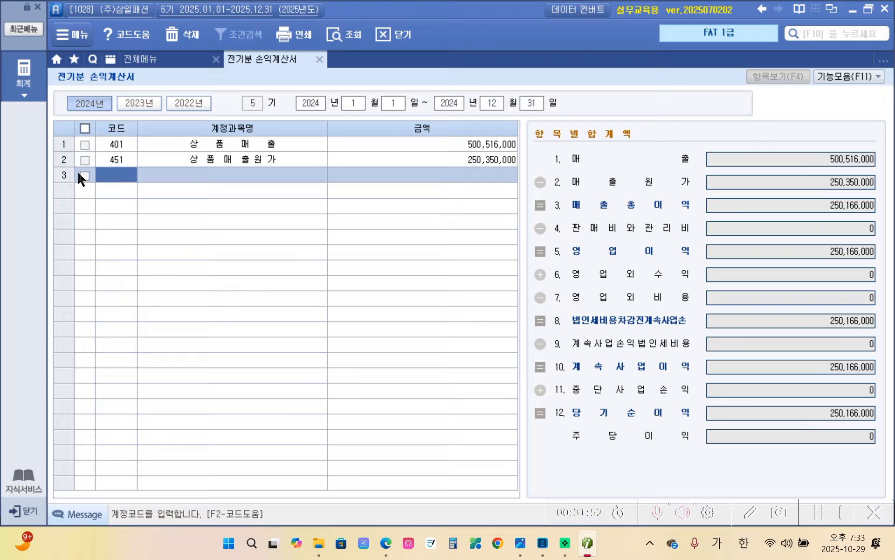
type("급여")
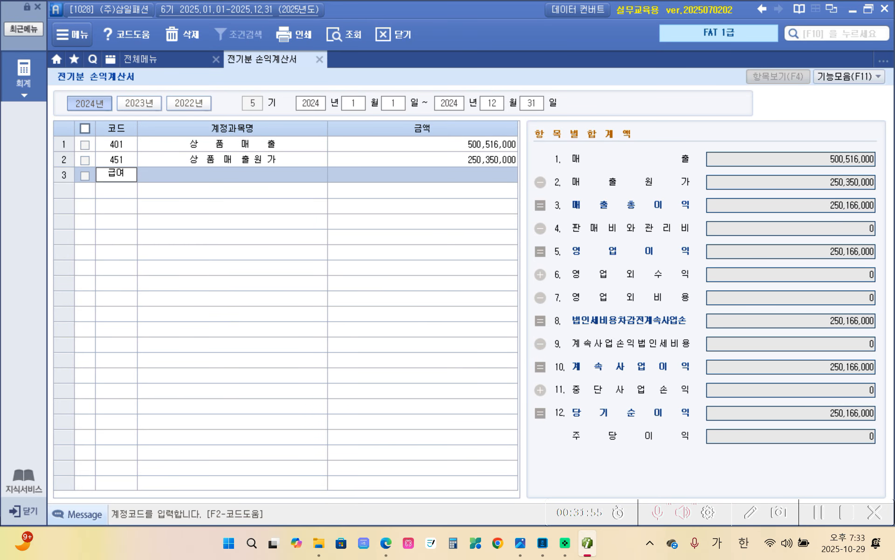
key("Return")
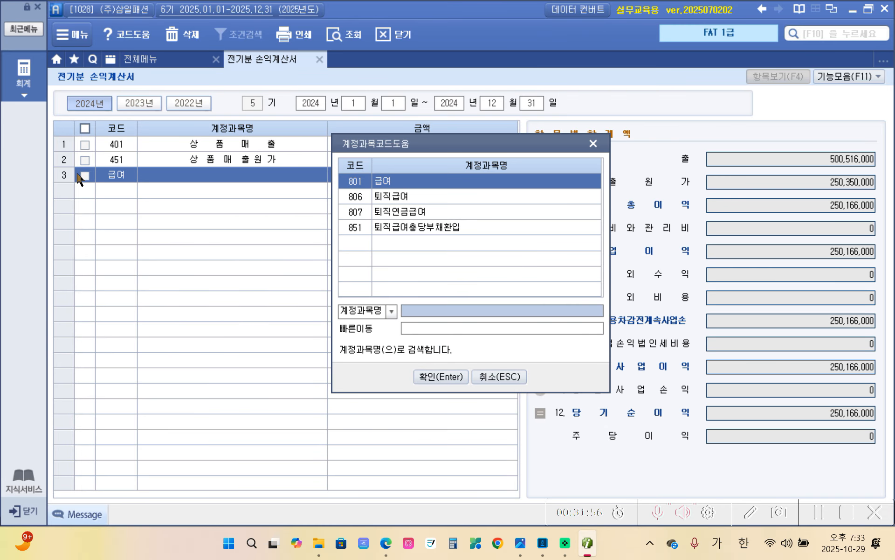
key("Return")
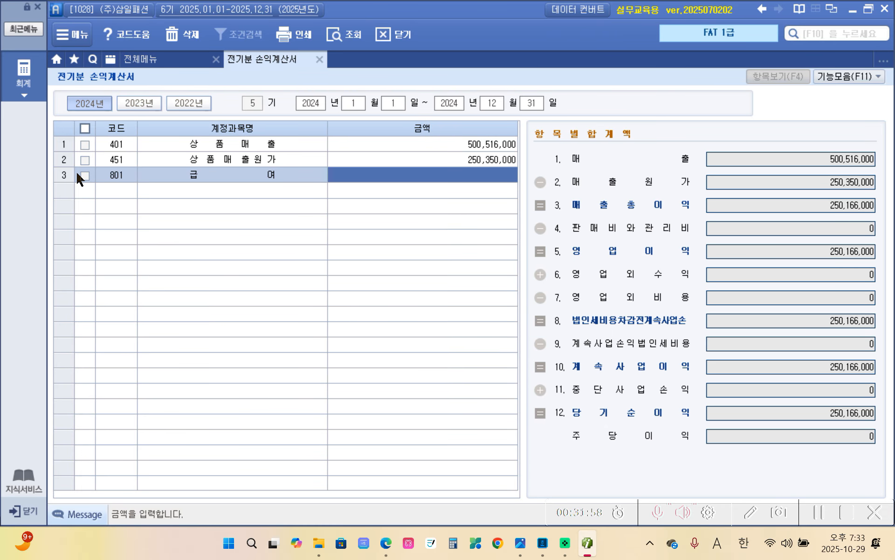
type("68,950")
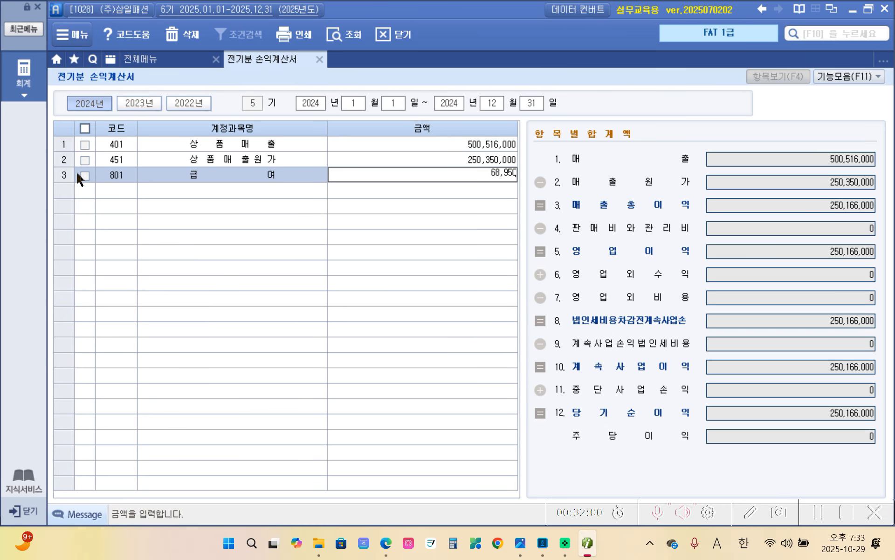
type(",000")
key("Return")
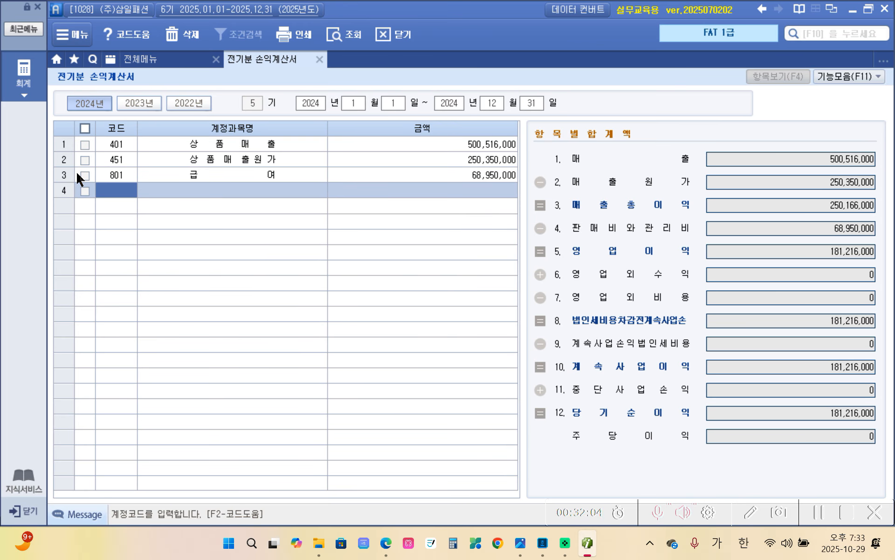
Add the 복리후생비 account (code 811) in row 4 with an amount of 25,512,000.
type("811")
key("Return")
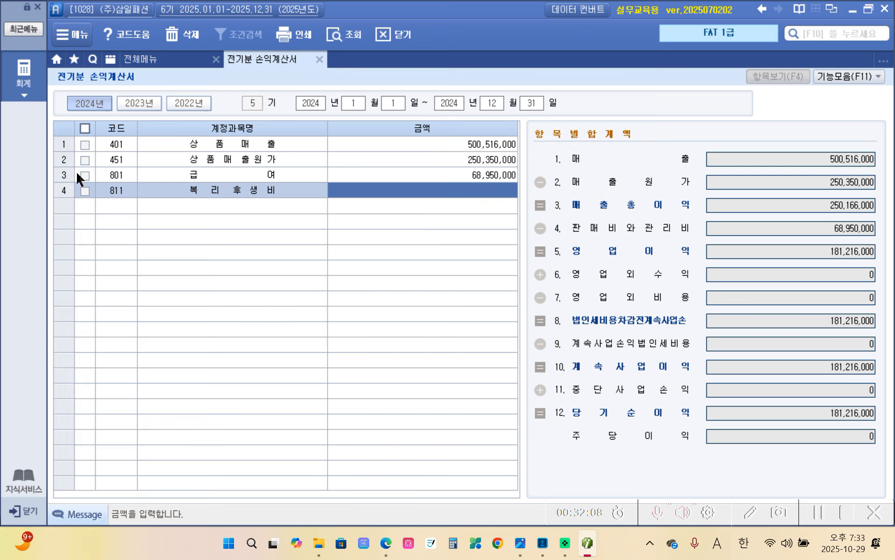
type("25")
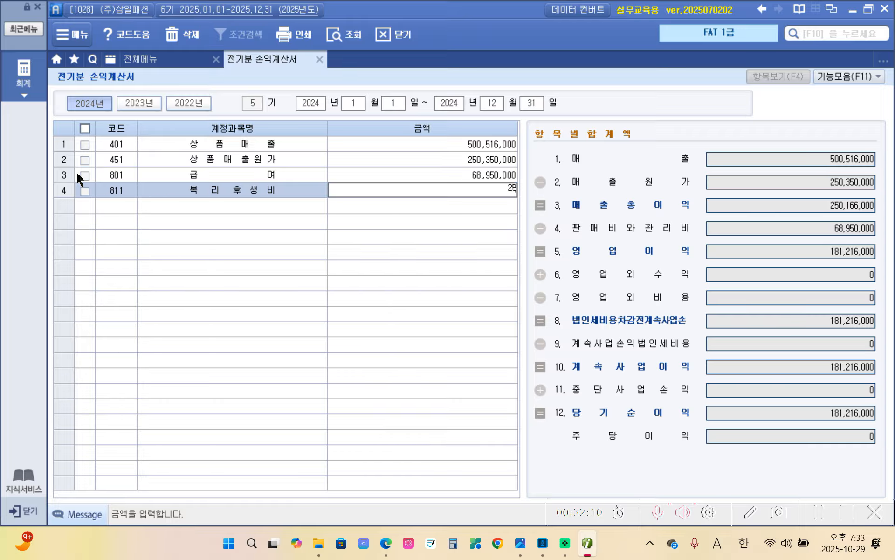
type(",512,000")
key("Return")
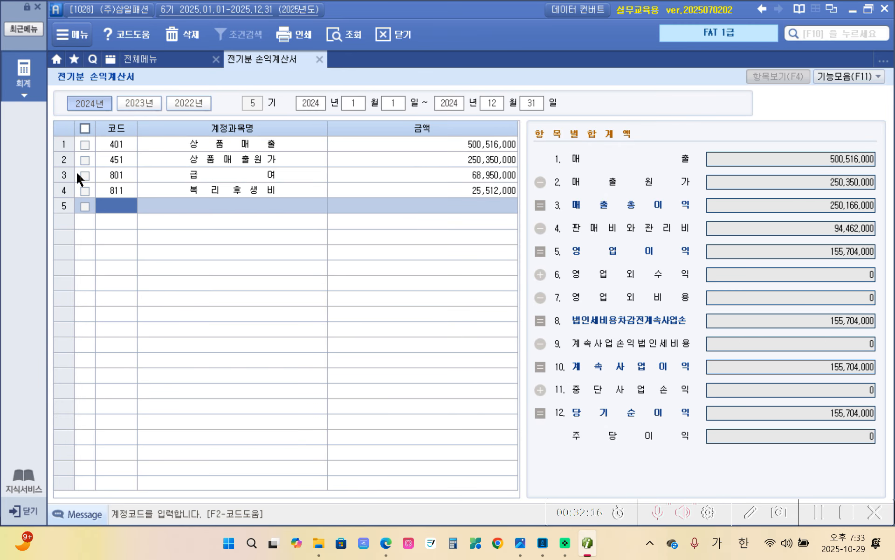
Add the 여비교통비 account (code 812) in row 5 with an amount of 7,586,000.
type("812")
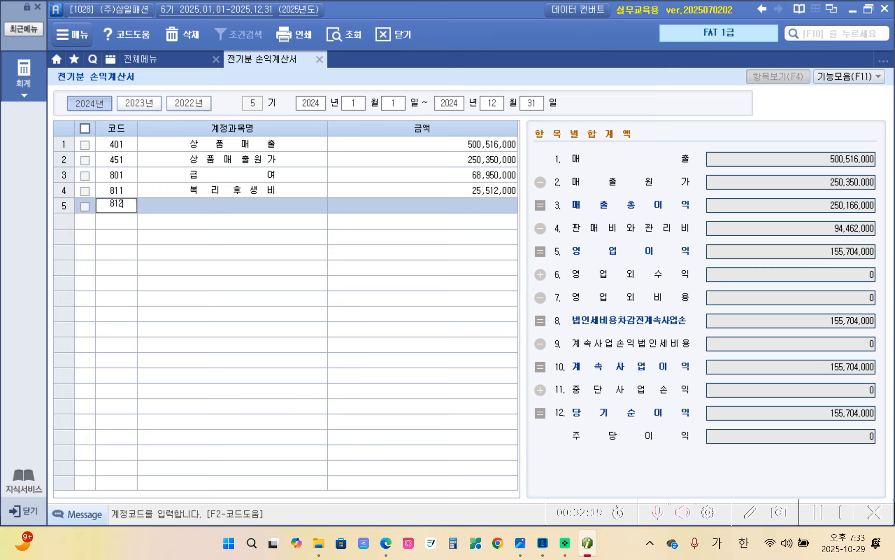
key("Return")
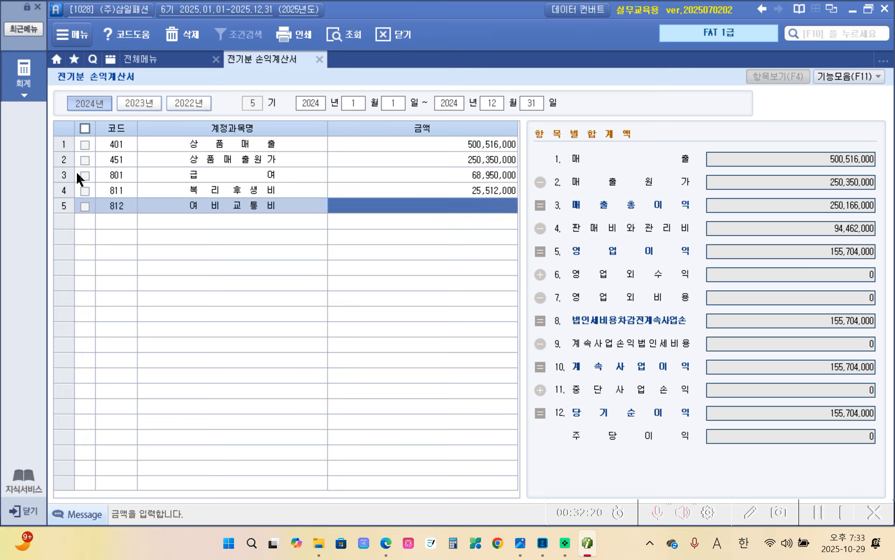
type("7")
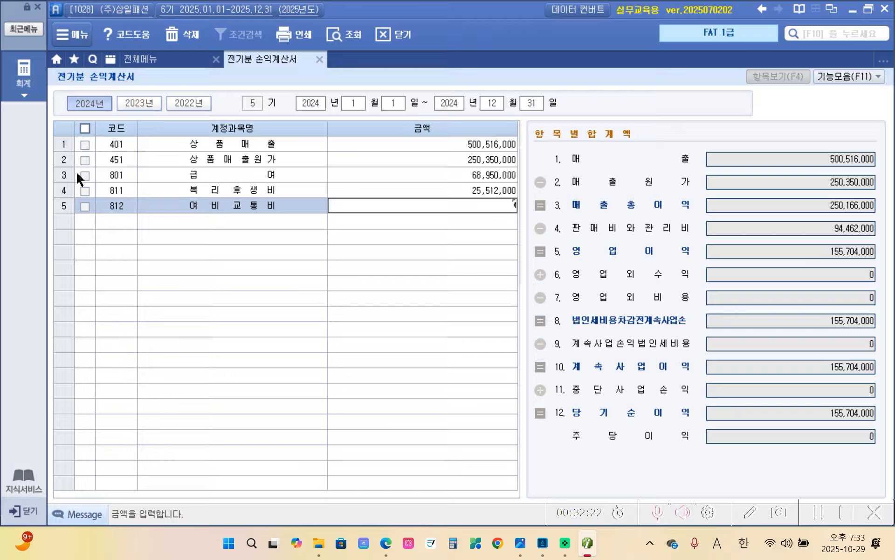
type(",586,000")
key("Return")
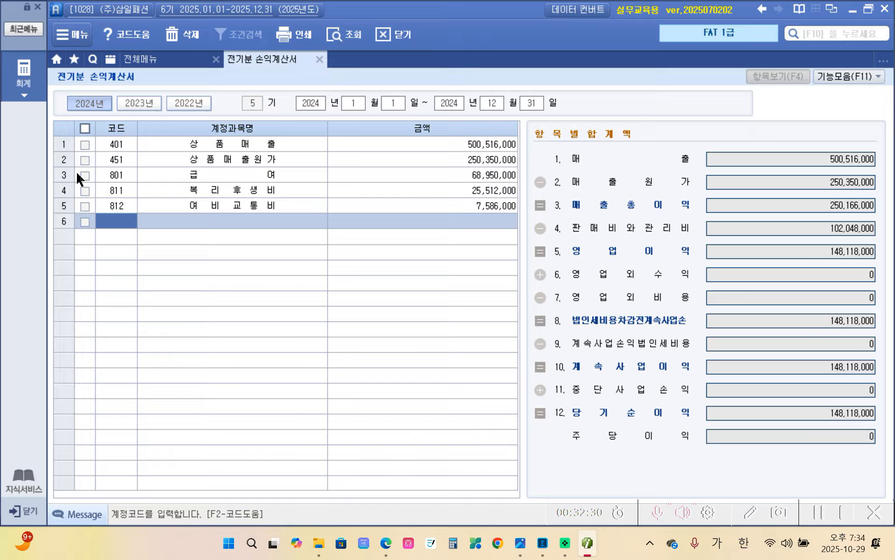
Add the 접대비(기업업무추진비) account (code 813) in row 6 with an amount of 7,500,000.
type("813")
key("Return")
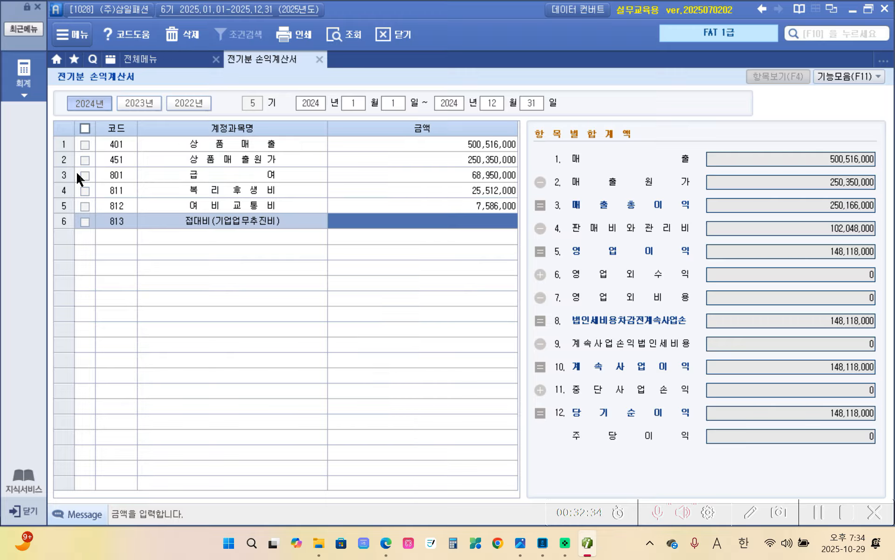
type("1")
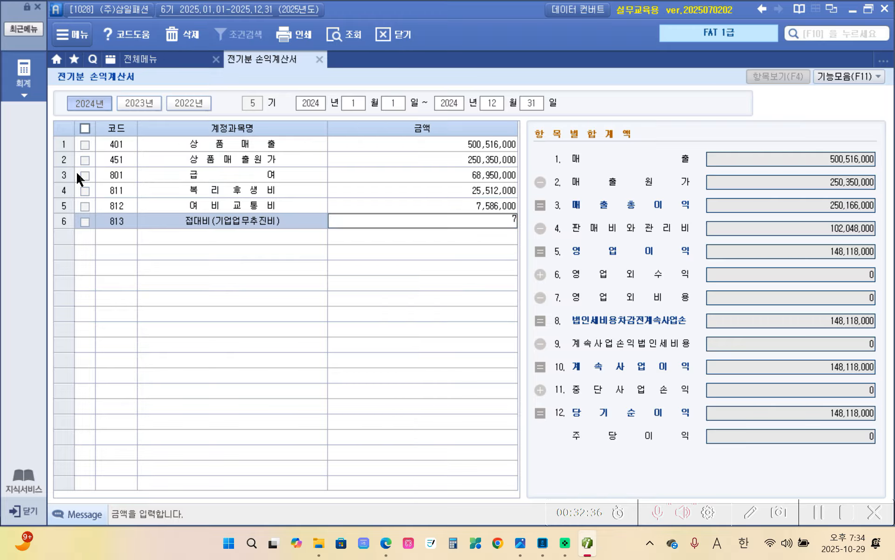
type("5000000")
key("Return")
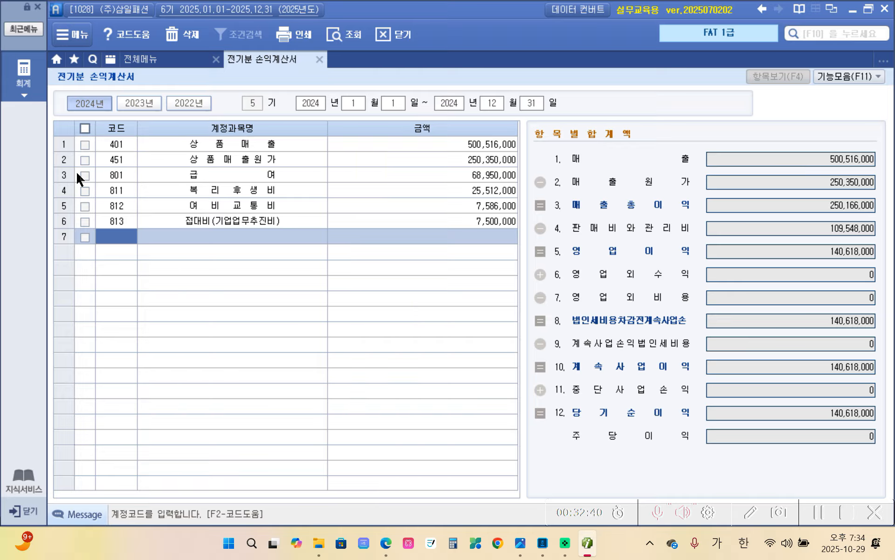
Add the 통신비 account (code 814) in row 7 with an amount of 4,254,000.
type("814")
key("Return")
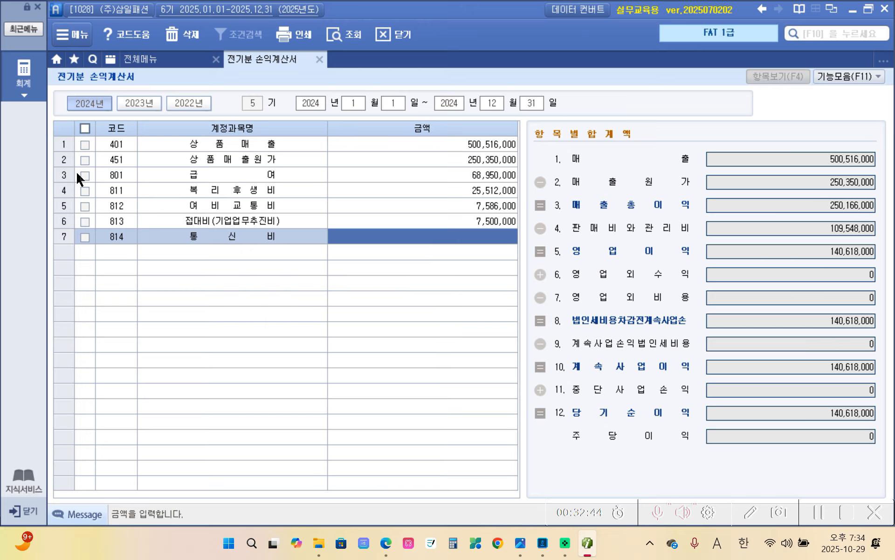
type("4254000")
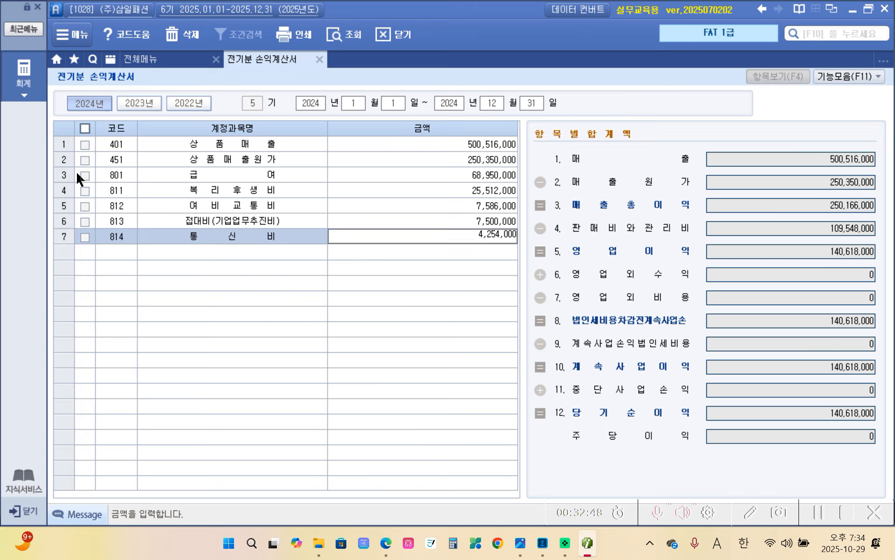
key("Return")
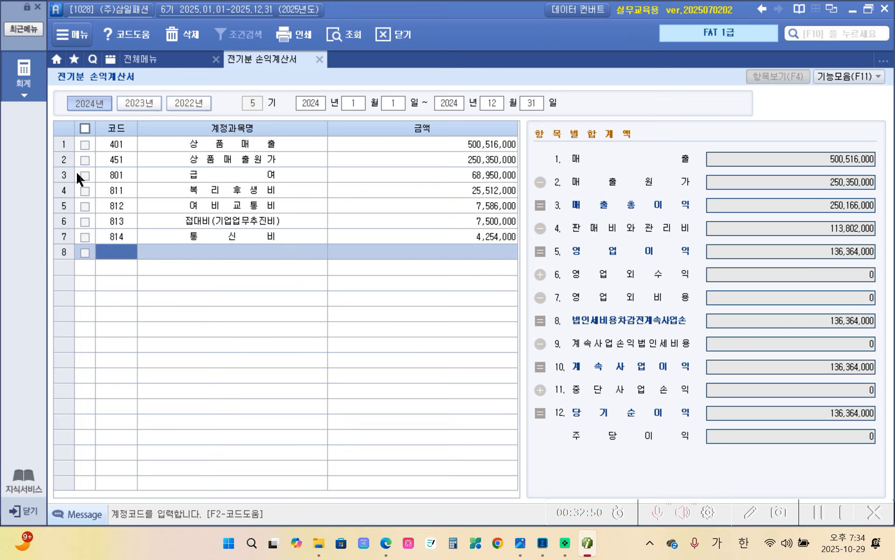
Add the 수도광열비 account (code 815) in row 8 with an amount of 2,251,000.
type("1")
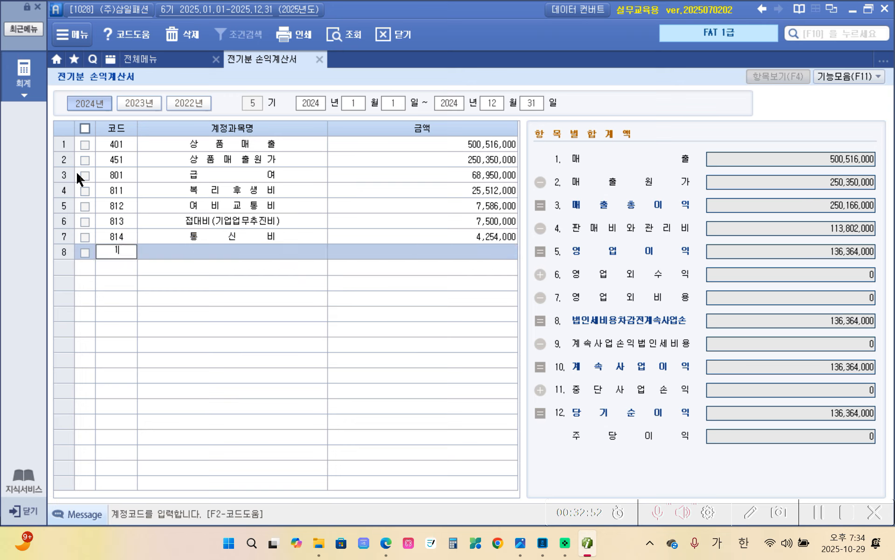
type("5")
key("BackSpace")
key("BackSpace")
type("815")
key("Return")
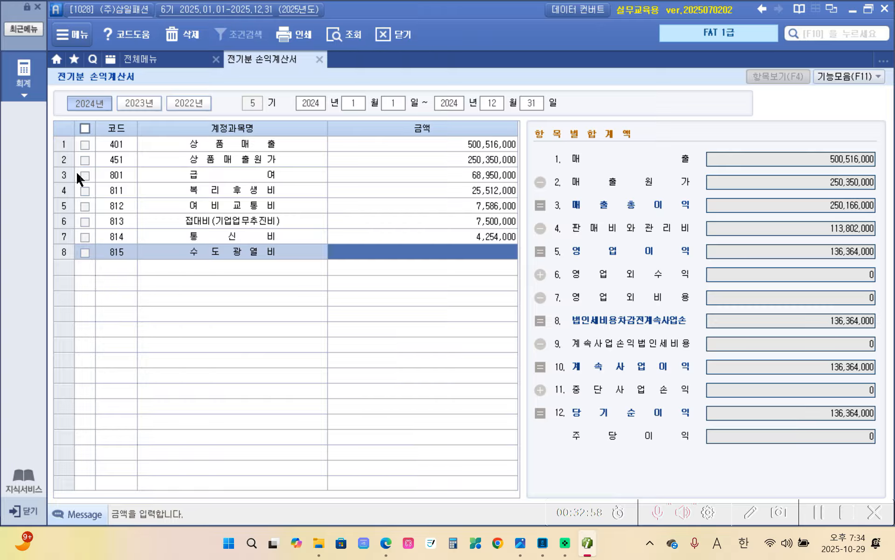
type("2251000")
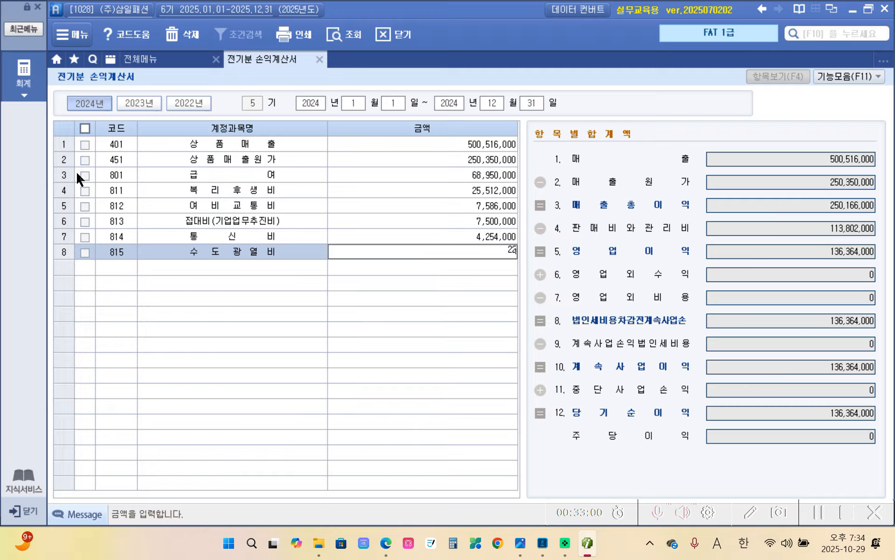
key("Return")
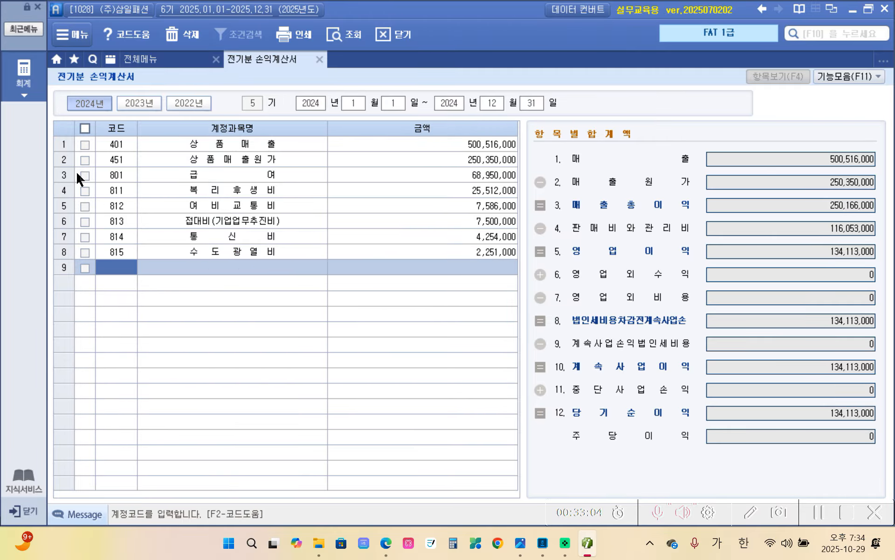
type("816")
key("Return")
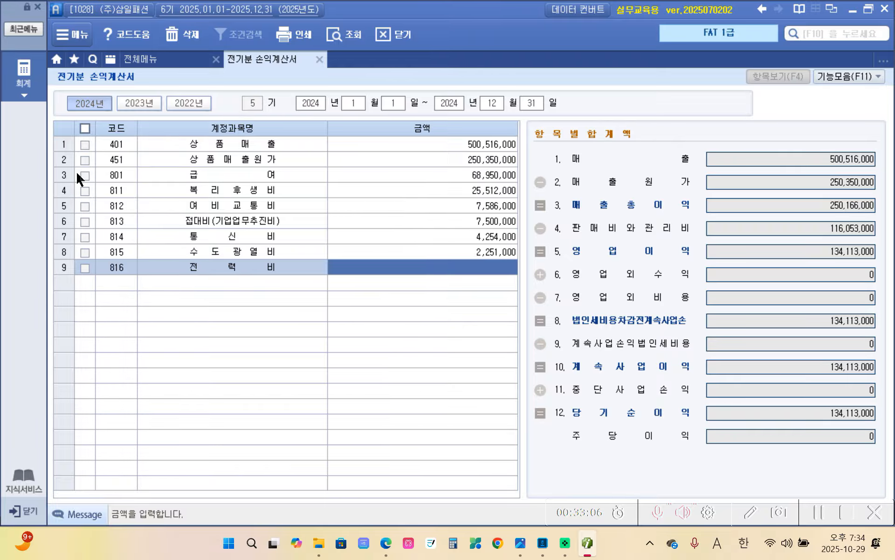
key("Left")
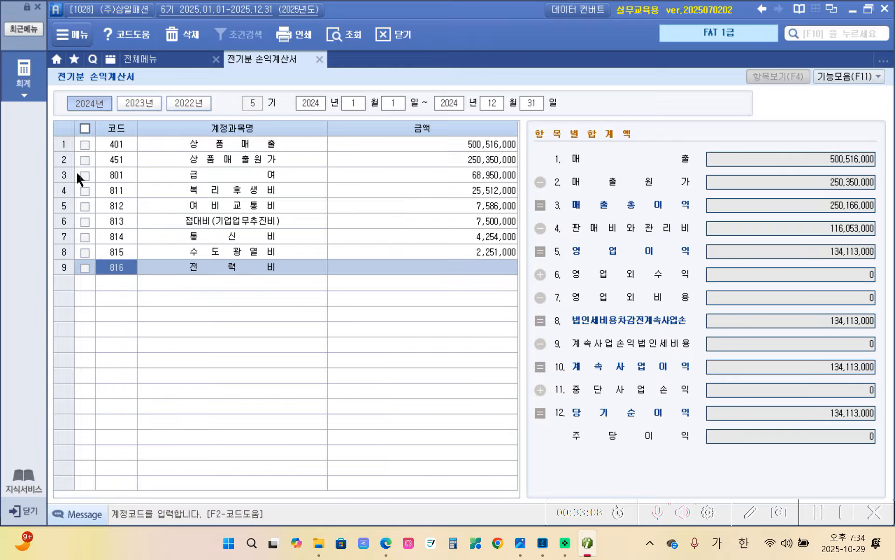
type("817")
key("Return")
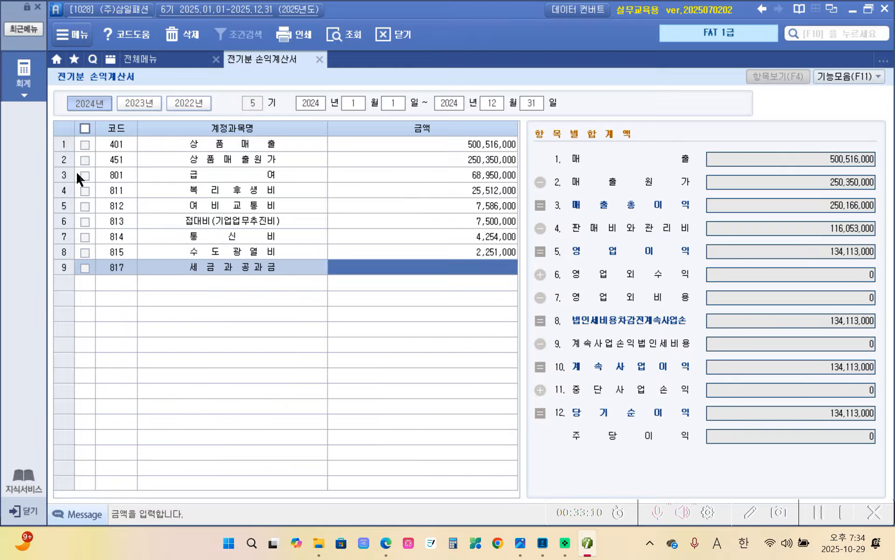
key("Left")
type("가")
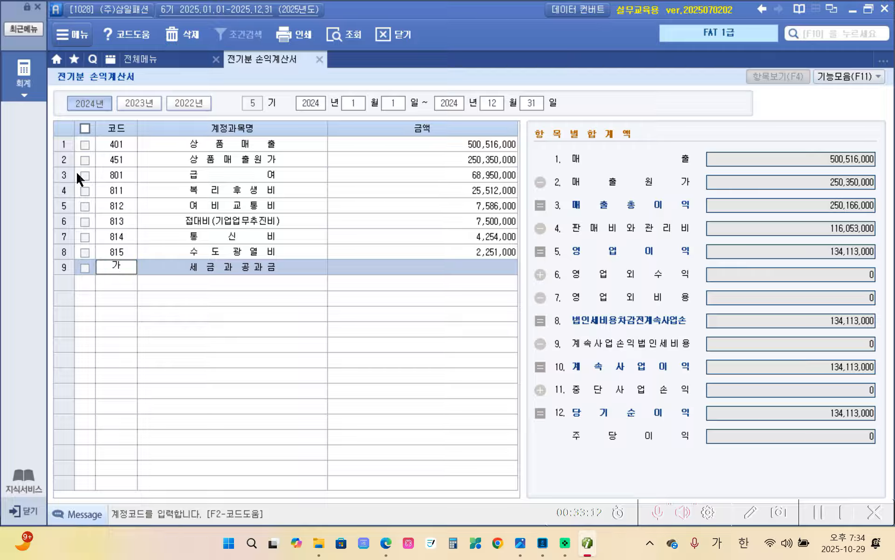
key("BackSpace")
Set row 9 to the 감가상각비 account (code 818) with an amount of 13,000,000.
key("Hangul")
type("818")
key("Return")
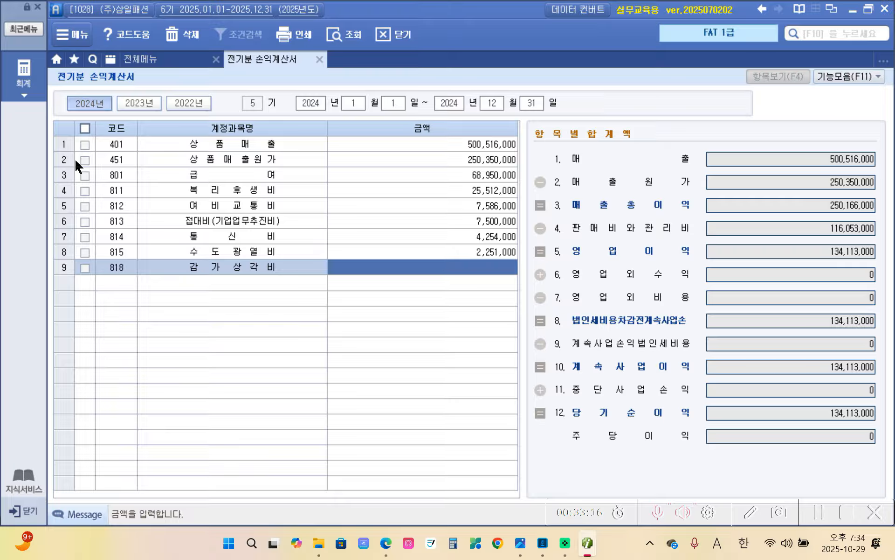
type("13000000")
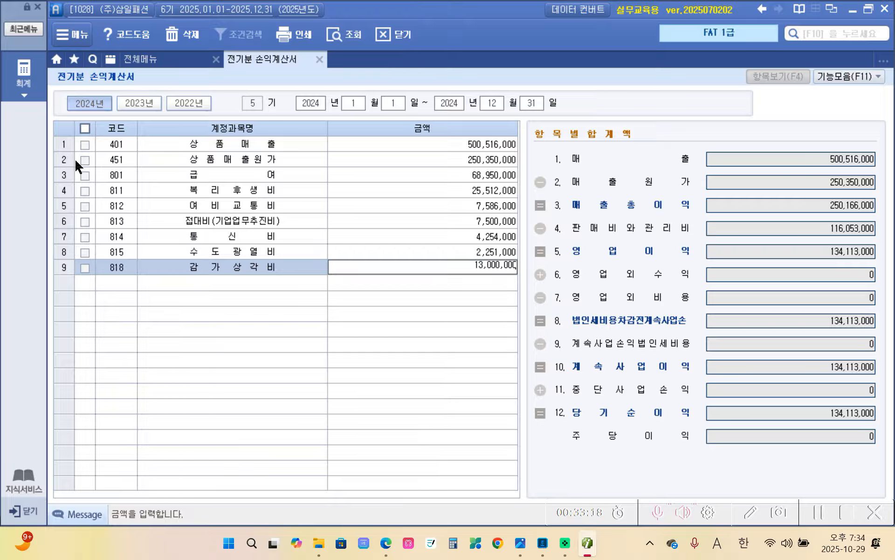
key("Return")
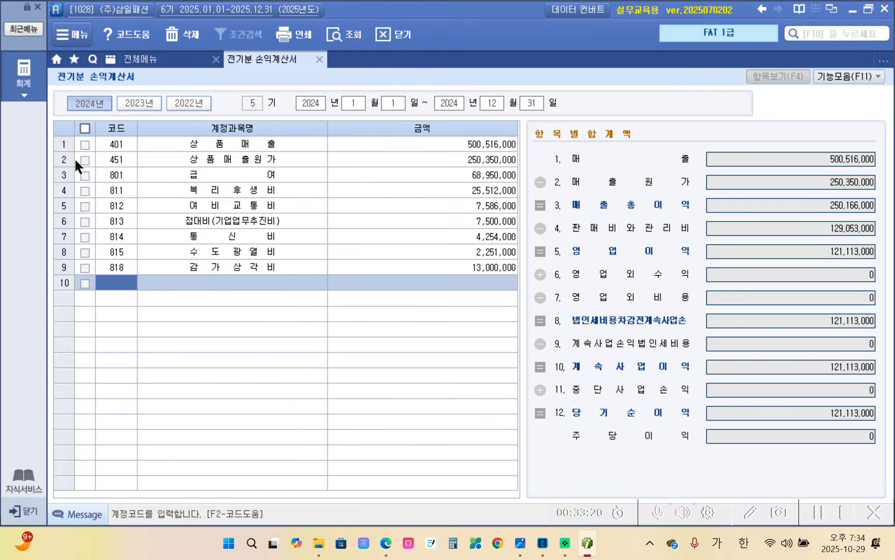
Add the 임차료 account (code 819) in row 10 with an amount of 15,000,000.
type("임차")
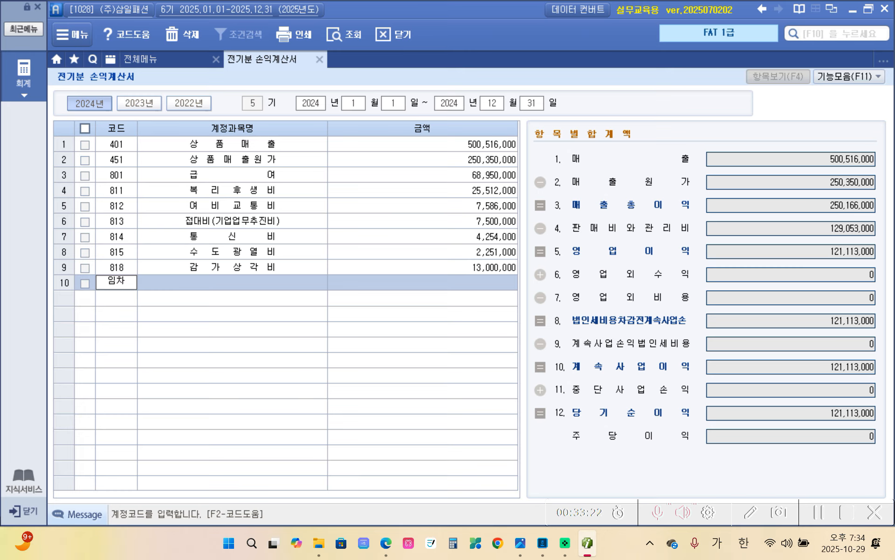
key("Return")
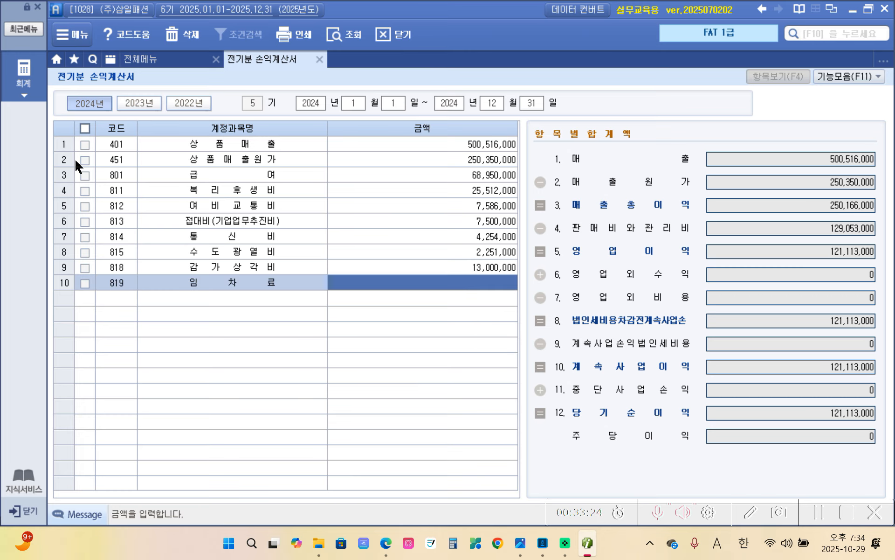
type("15000000")
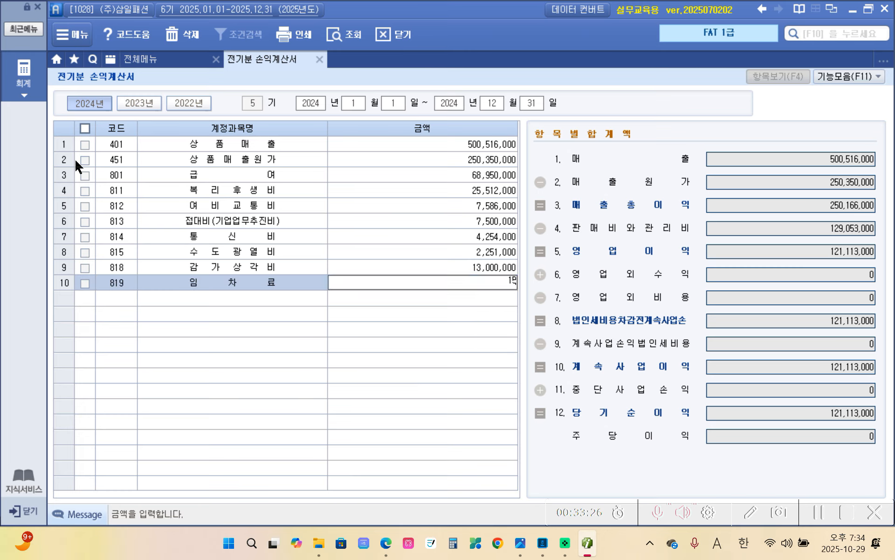
key("Return")
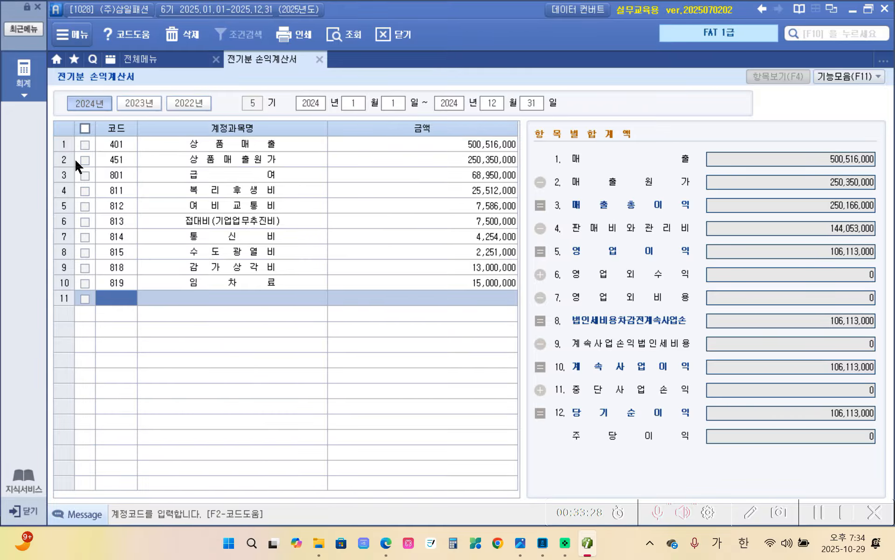
Add the 수선비 account (code 820) in row 11 with an amount of 7,895,000.
type("차ㄹ")
key("BackSpace")
key("BackSpace")
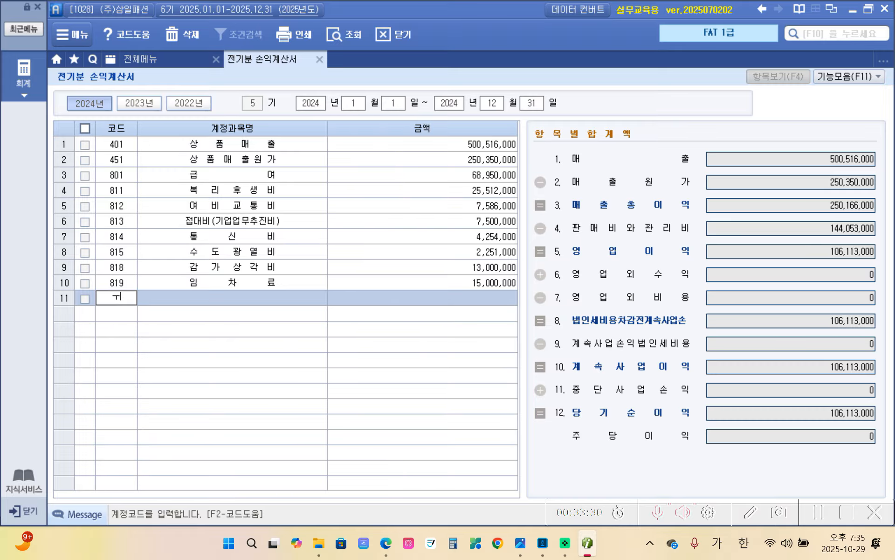
type("820")
key("Return")
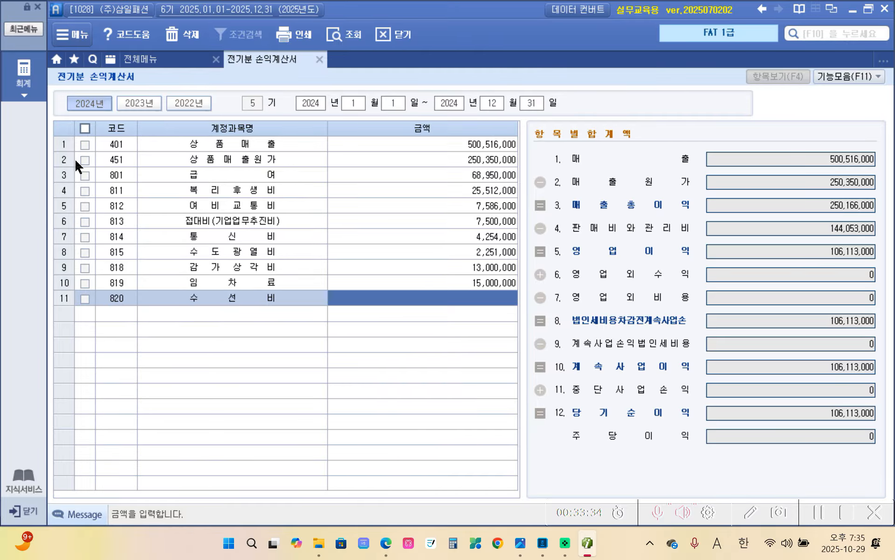
type("7895000")
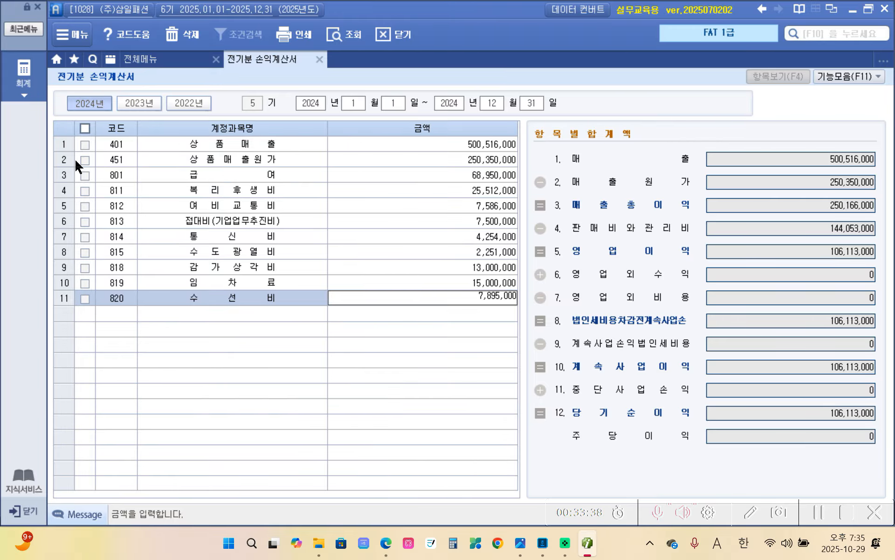
key("Return")
Look up 보험 and add the 보험료 account (code 821) in row 12 with an amount of 12,645,000.
type("보험")
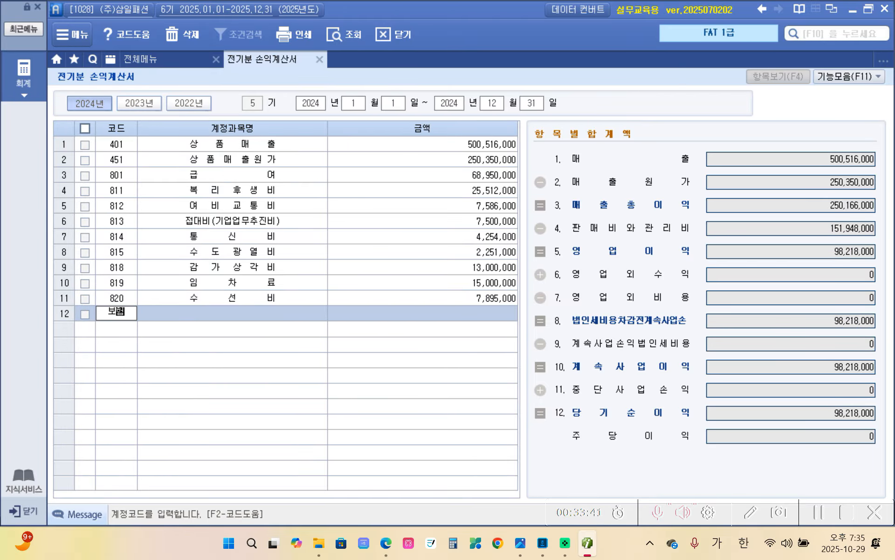
key("Return")
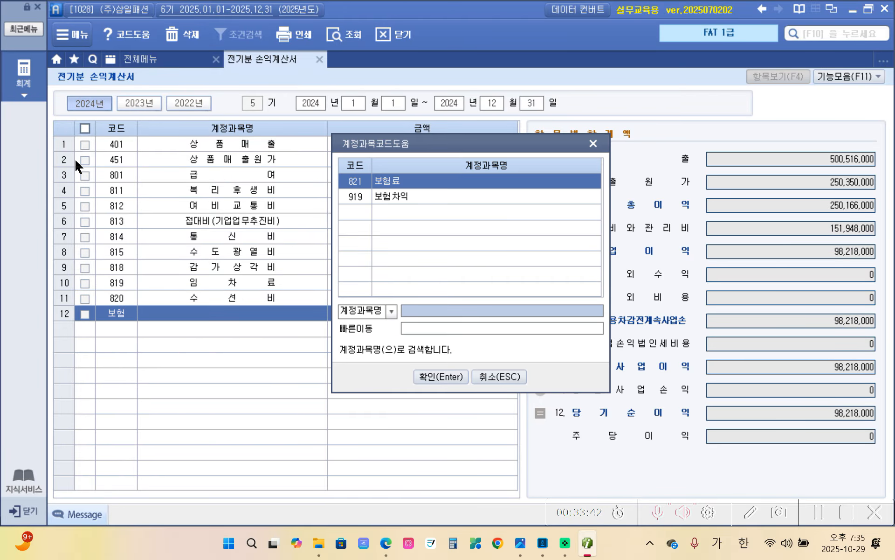
key("Return")
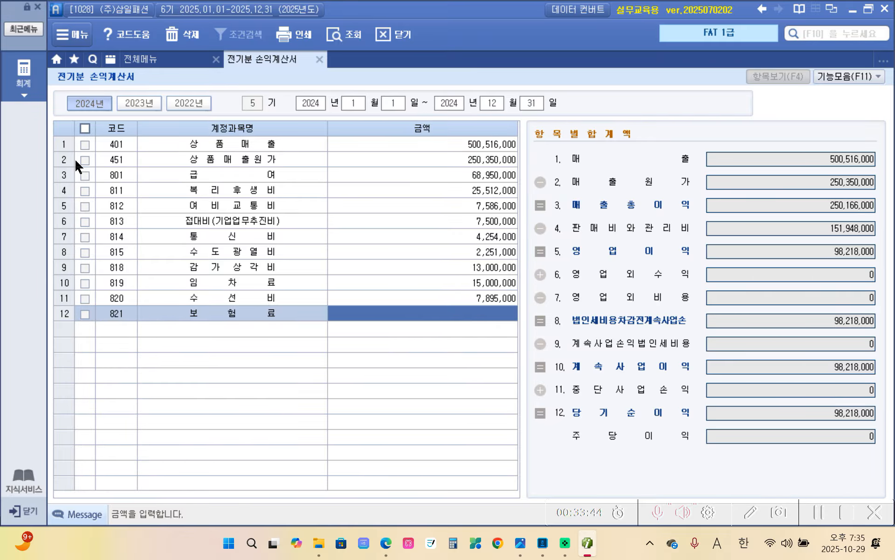
type("12")
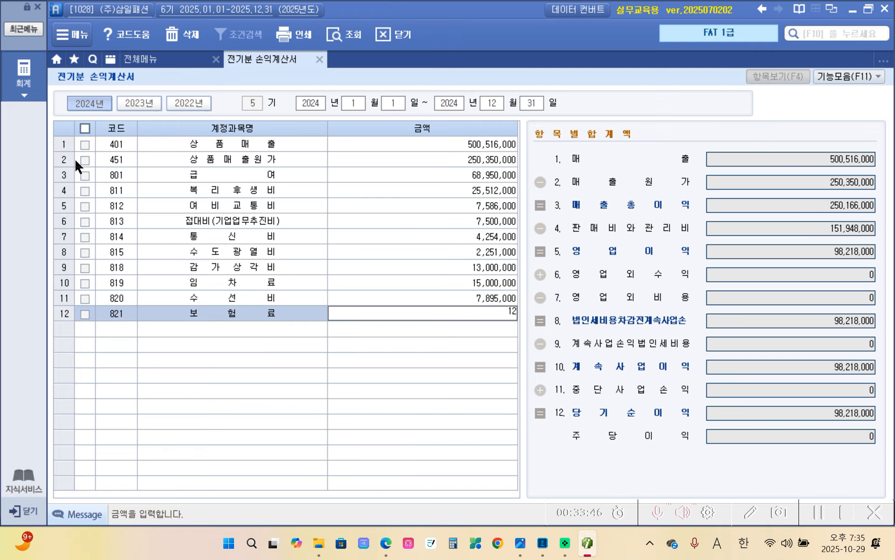
type(",645,000")
key("Return")
Add the 차량유지비 account (code 822) in row 13 with an amount of 7,105,000.
type("822")
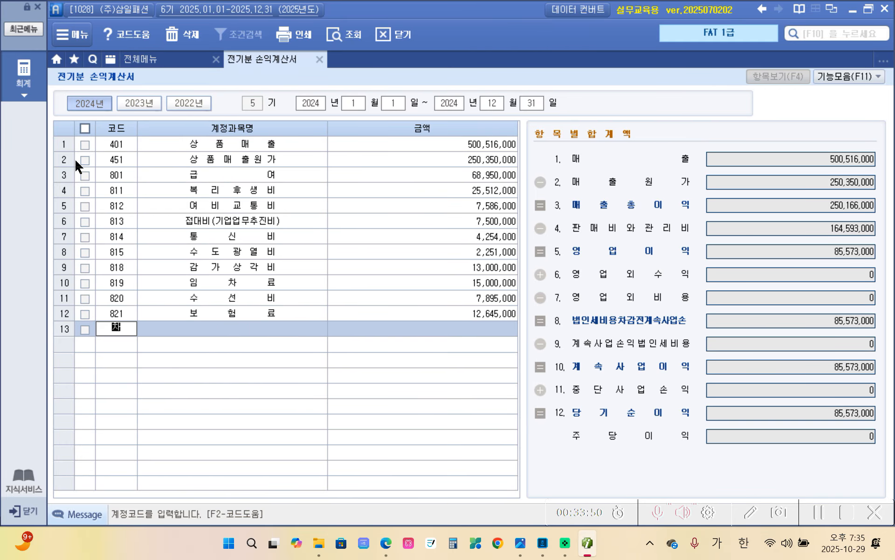
key("Return")
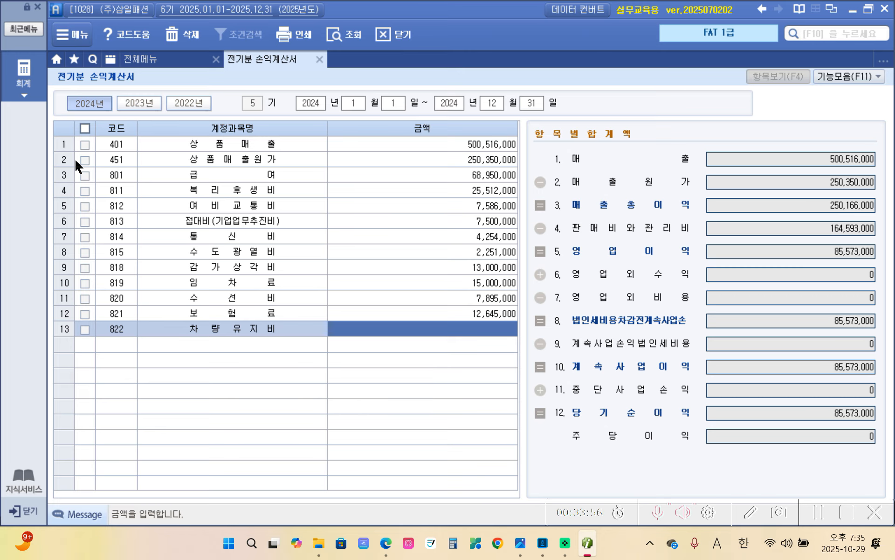
type("7,105,")
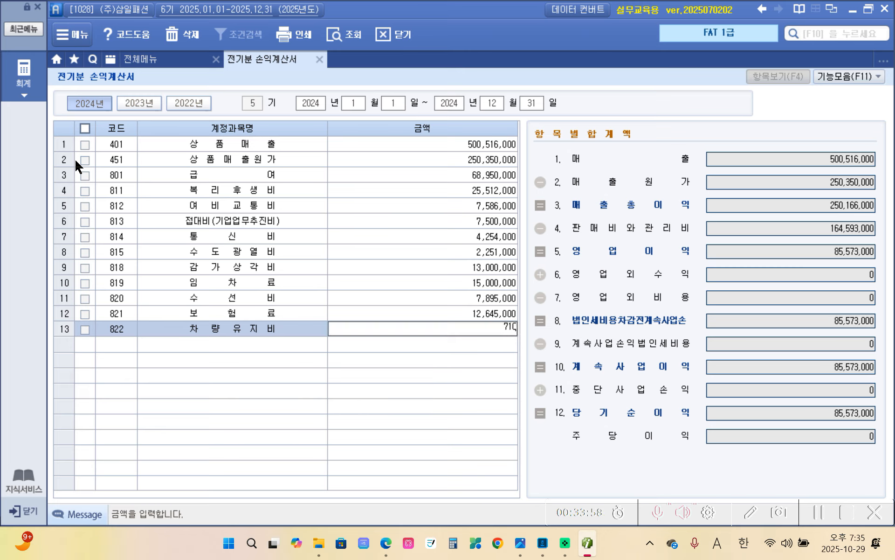
type("000")
key("Return")
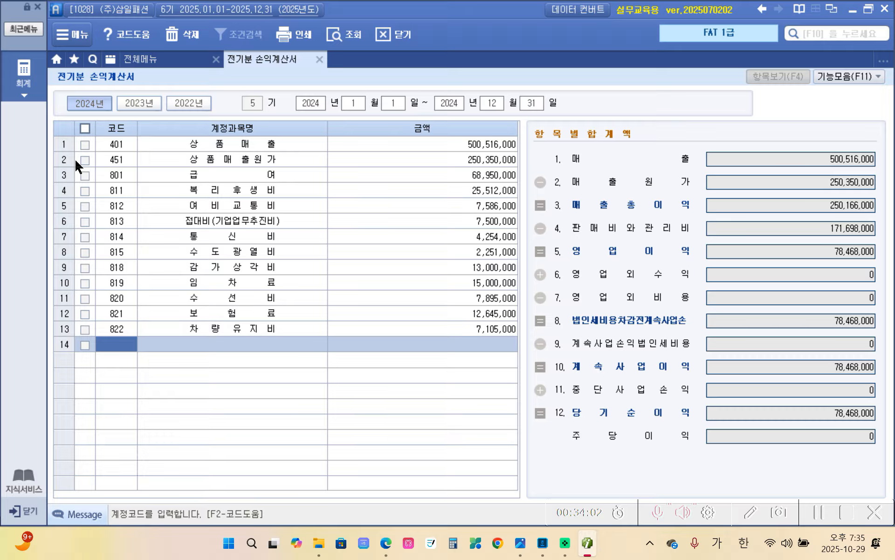
Look up 수수 and add the 수수료비용 account (code 831) in row 14 with an amount of 30,000,000.
type("수수")
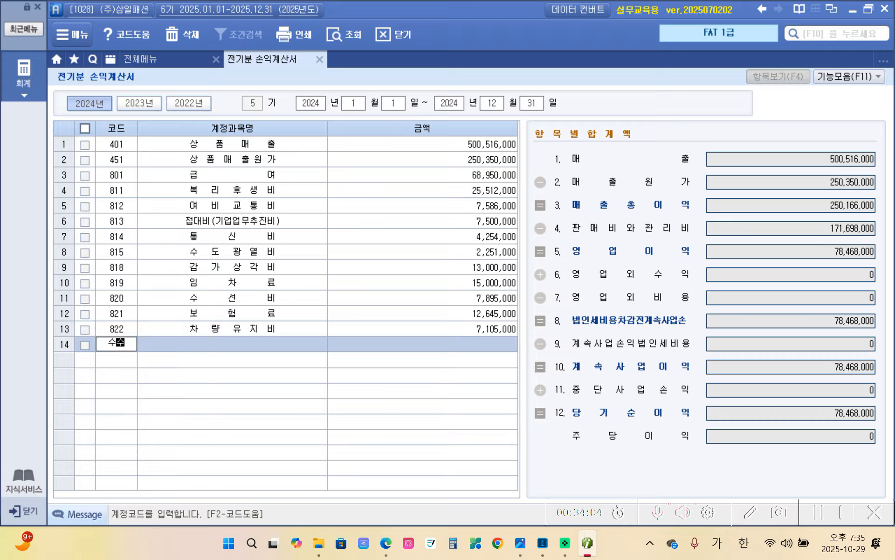
key("Return")
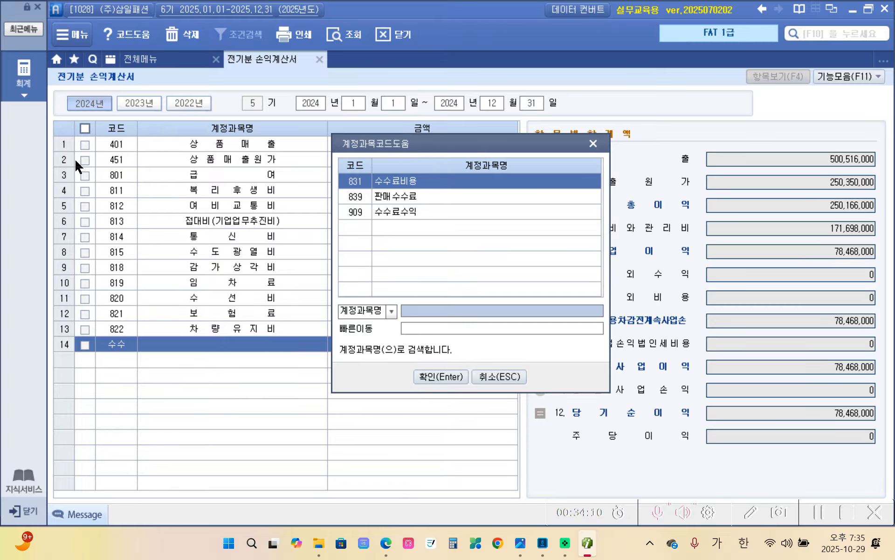
key("Return")
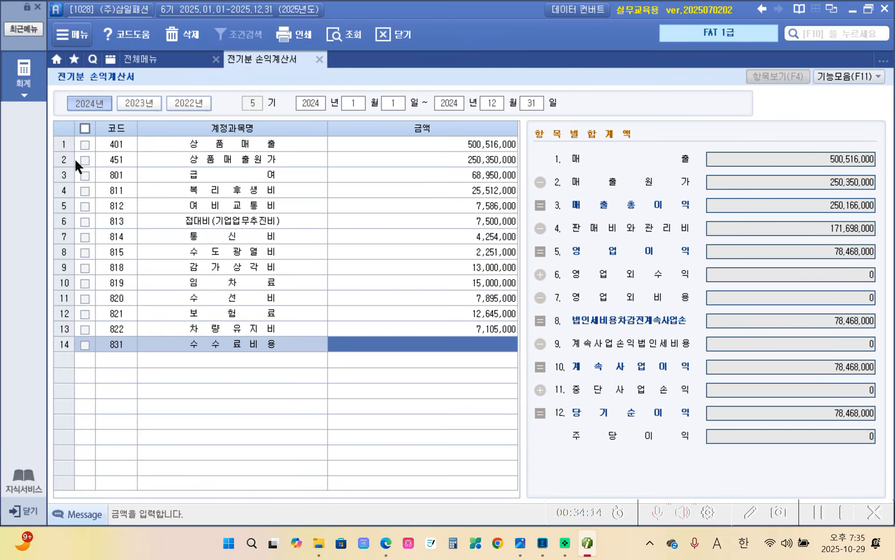
type("30000000")
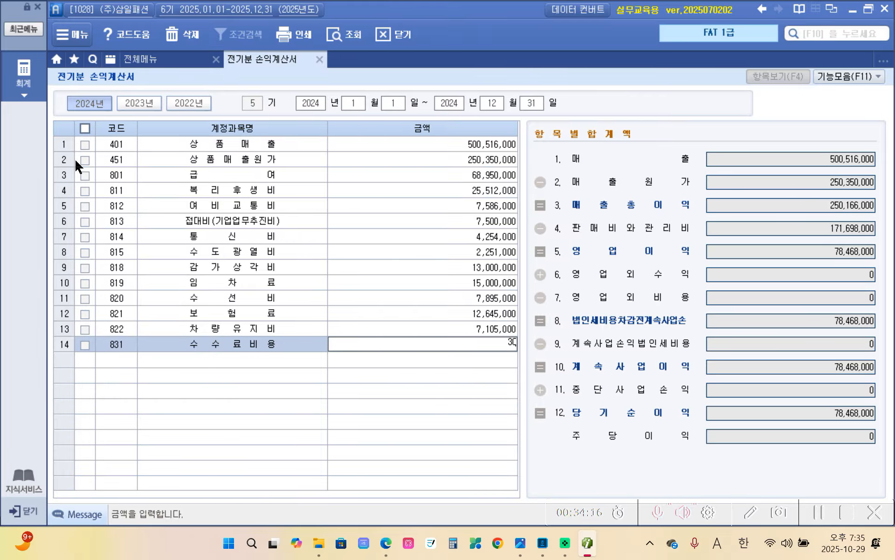
key("Return")
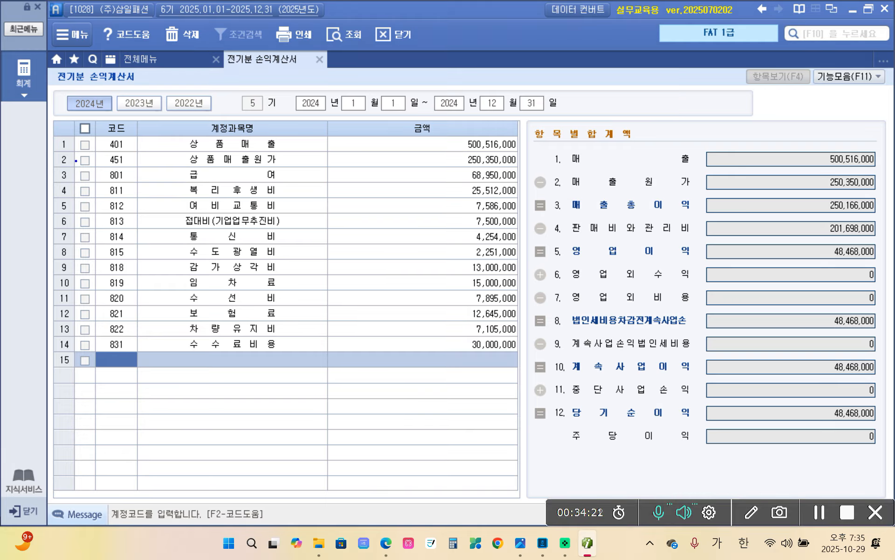
mouse_move(529, 218)
left_mouse_down()
mouse_move(652, 238)
mouse_move(842, 241)
mouse_move(886, 222)
mouse_move(731, 211)
mouse_move(536, 223)
left_mouse_up()
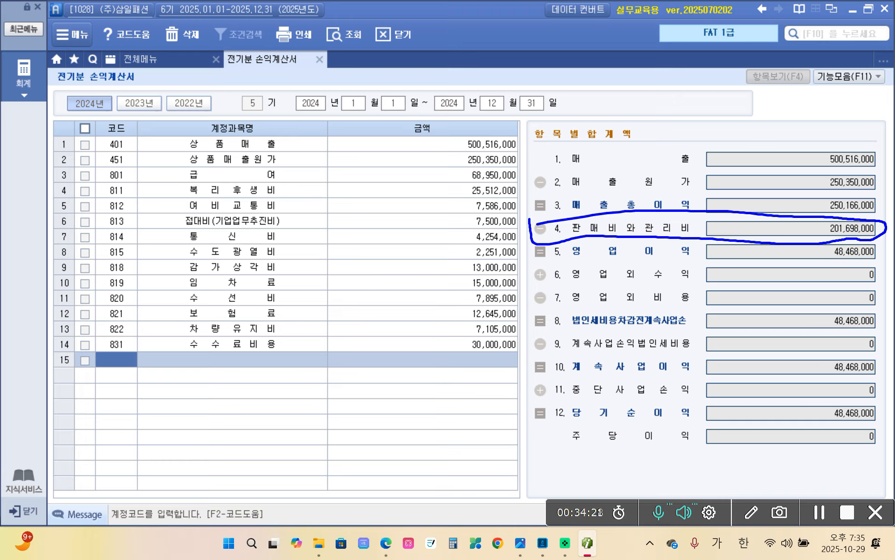
mouse_move(795, 265)
left_mouse_down()
mouse_move(803, 247)
mouse_move(798, 267)
left_mouse_up()
Look up 이자 and add the 이자비용 account (code 931) in row 15 with an amount of 18,780,000.
type("이자")
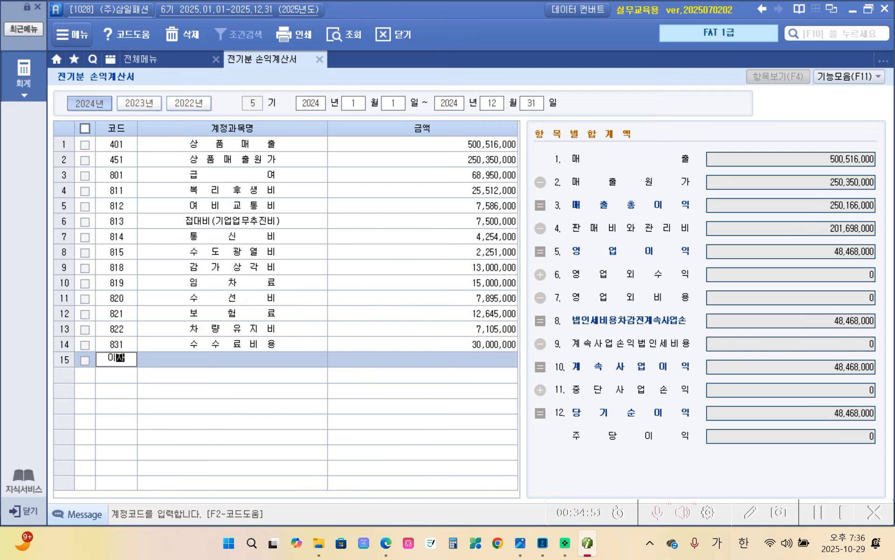
key("Return")
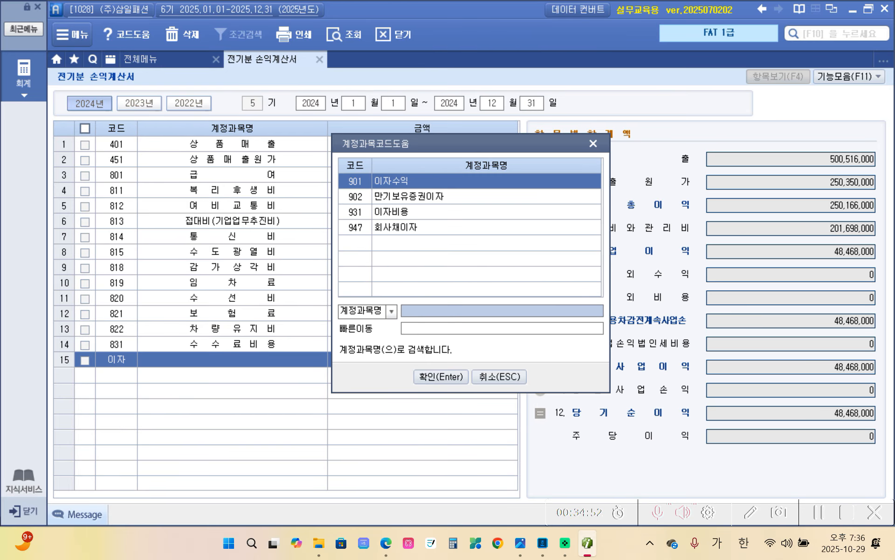
key("Down")
key("Down")
key("Return")
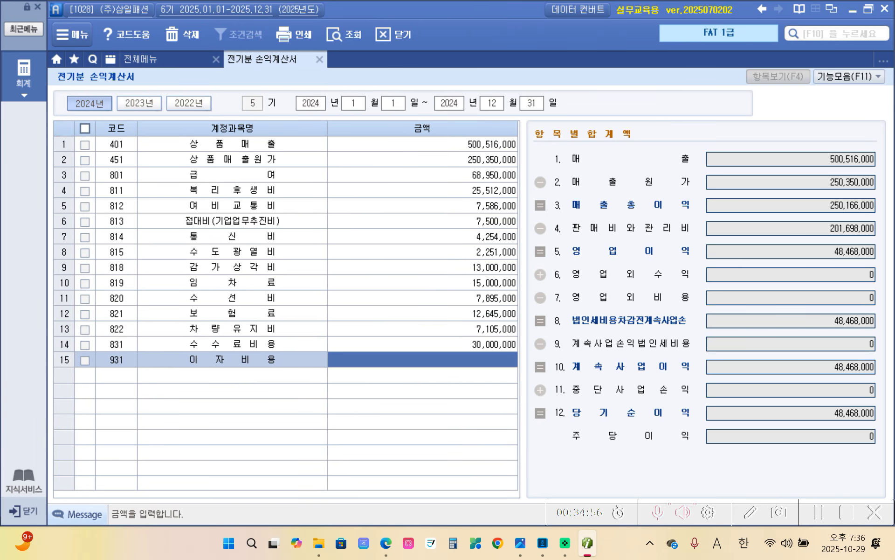
type("18,780,")
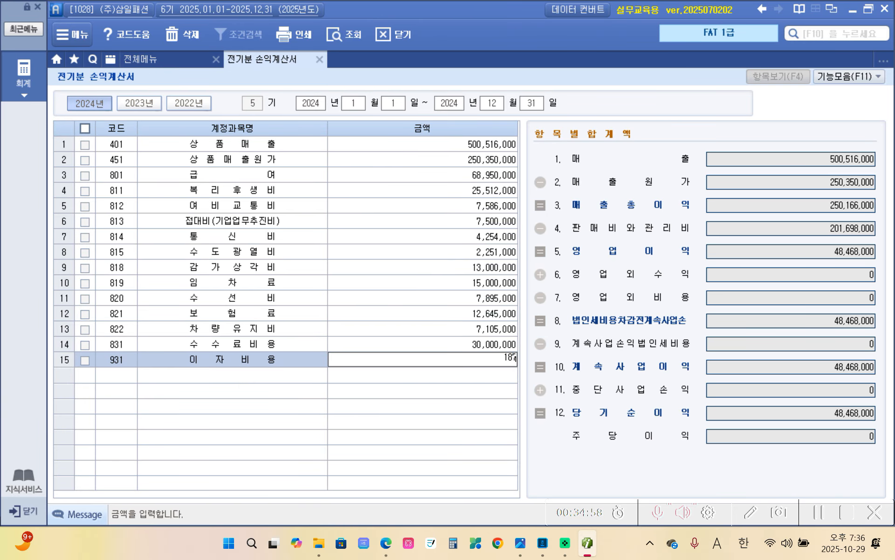
type("000")
key("Return")
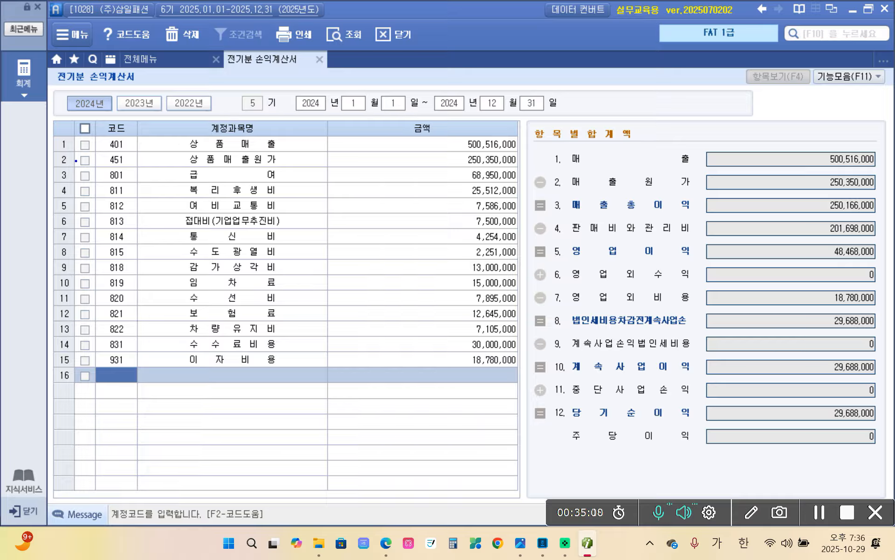
mouse_move(544, 335)
left_mouse_down()
mouse_move(563, 349)
mouse_move(707, 358)
left_mouse_up()
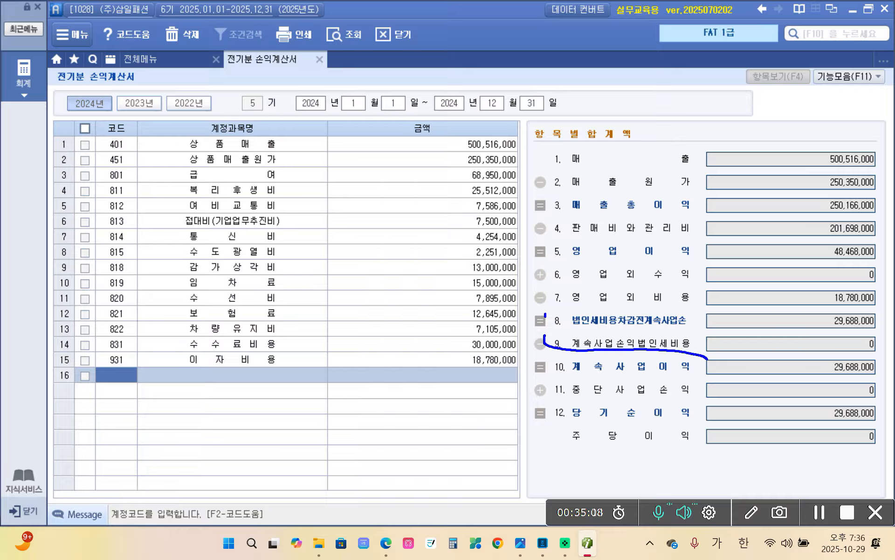
mouse_move(545, 316)
left_mouse_down()
mouse_move(648, 336)
mouse_move(707, 320)
mouse_move(602, 309)
mouse_move(521, 324)
left_mouse_up()
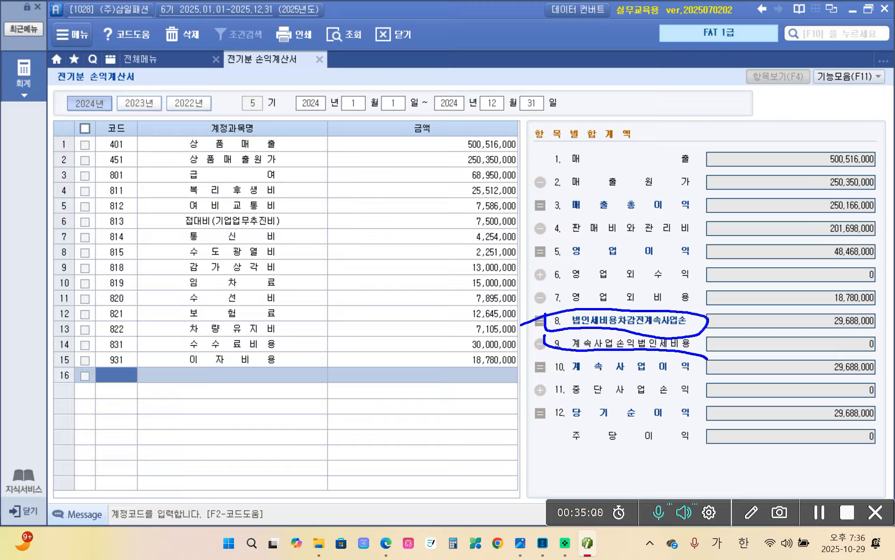
mouse_move(823, 312)
left_mouse_down()
mouse_move(887, 330)
mouse_move(819, 310)
left_mouse_up()
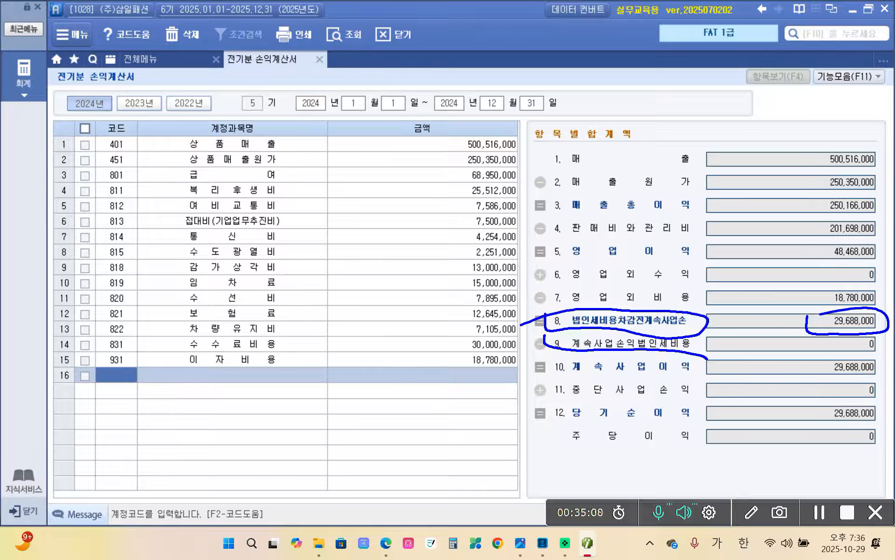
Add the 법인세등 account (code 998) in row 16 with an amount of 2,500,000.
type("998")
key("Return")
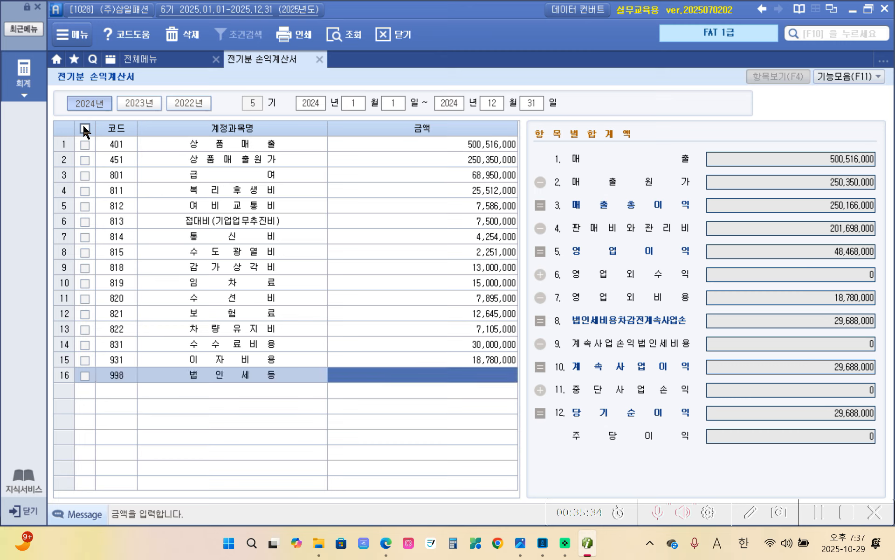
type("2500000")
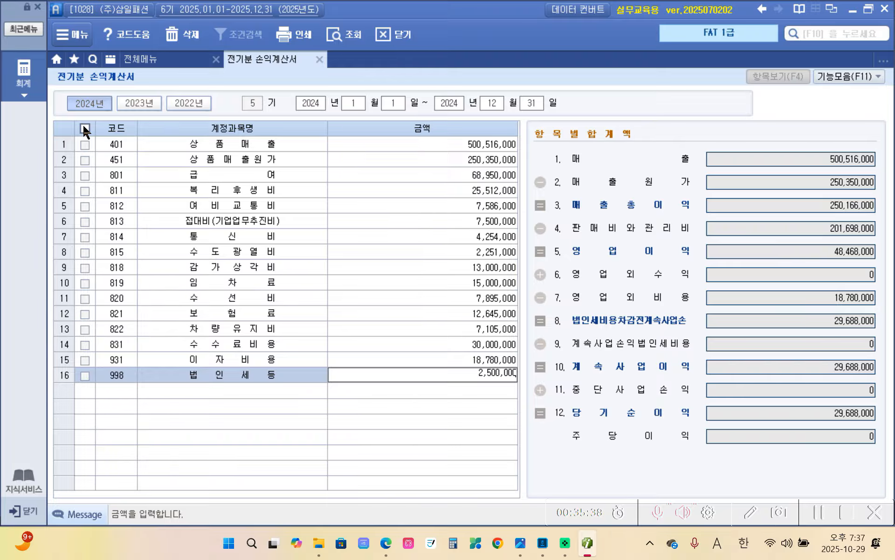
key("Return")
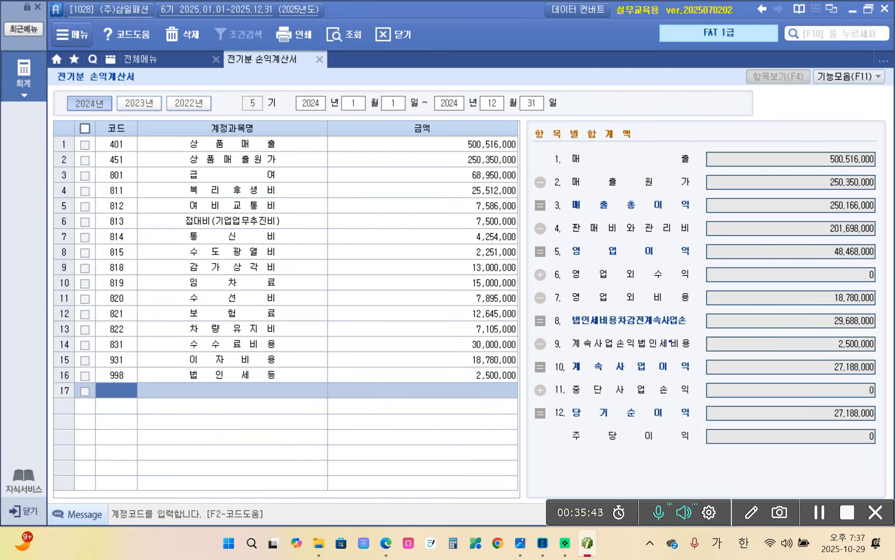
left_click_drag(564, 346, 698, 348)
mouse_move(550, 396)
left_mouse_down()
mouse_move(551, 412)
mouse_move(676, 426)
mouse_move(878, 429)
mouse_move(888, 401)
mouse_move(551, 397)
left_mouse_up()
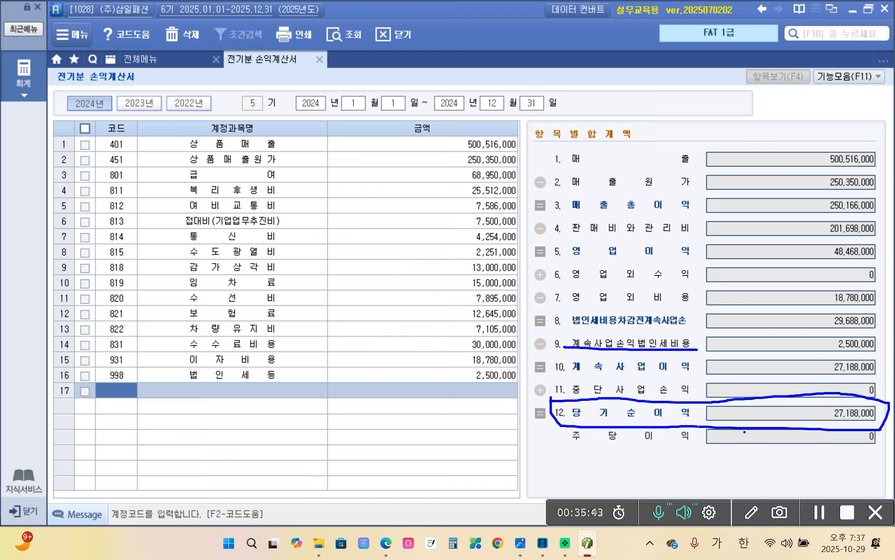
mouse_move(552, 388)
left_mouse_down()
mouse_move(578, 430)
mouse_move(873, 438)
mouse_move(689, 394)
mouse_move(579, 400)
left_mouse_up()
mouse_move(423, 429)
left_mouse_down()
mouse_move(457, 423)
mouse_move(29, 279)
mouse_move(427, 107)
mouse_move(418, 399)
mouse_move(527, 413)
mouse_move(522, 406)
mouse_move(523, 422)
mouse_move(694, 429)
left_mouse_up()
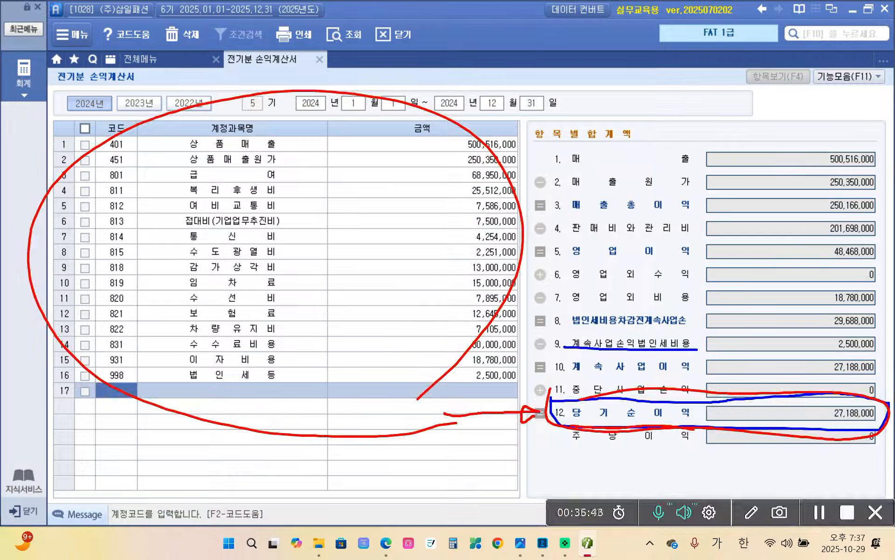
key("Escape")
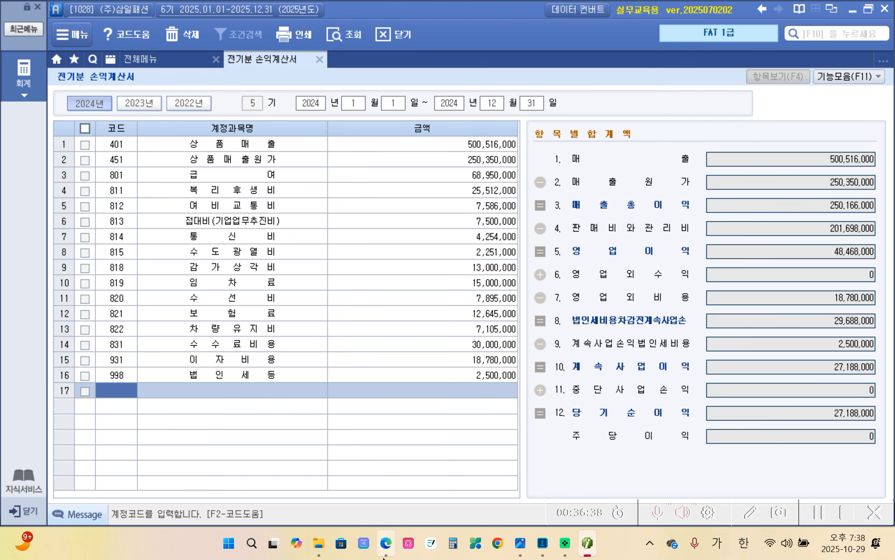
Switch to the textbook PDF in Edge and review the 상품매출원가 entry notes and 수행 tip on page 142.
left_click(385, 543)
scroll(401, 408, "down", 15)
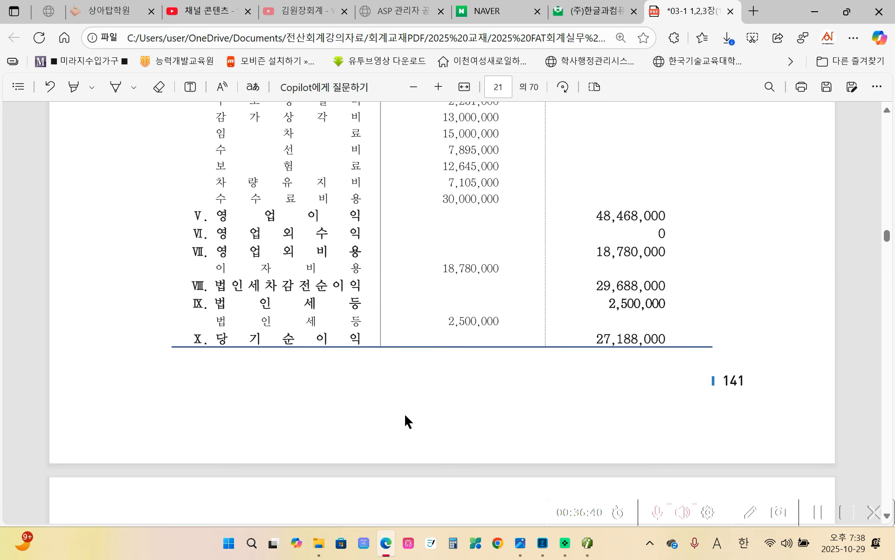
scroll(409, 419, "down", 10)
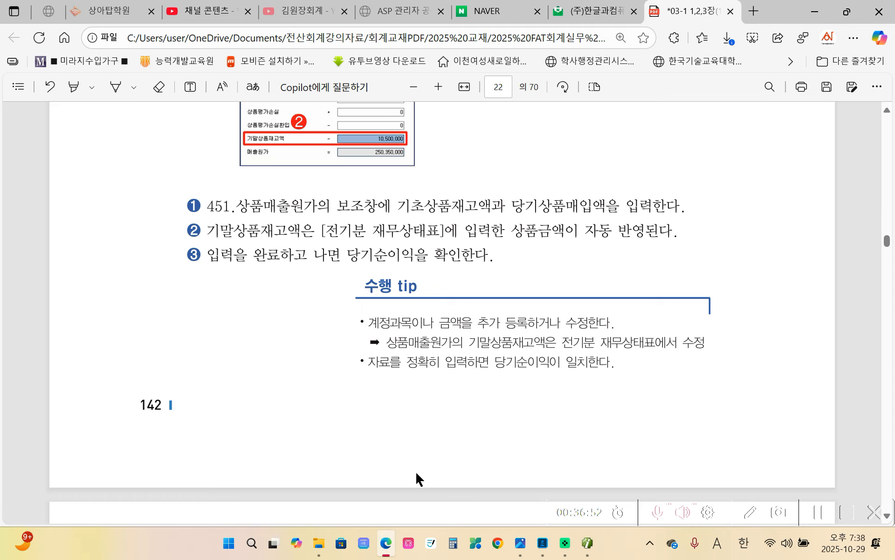
key("ctrl+2")
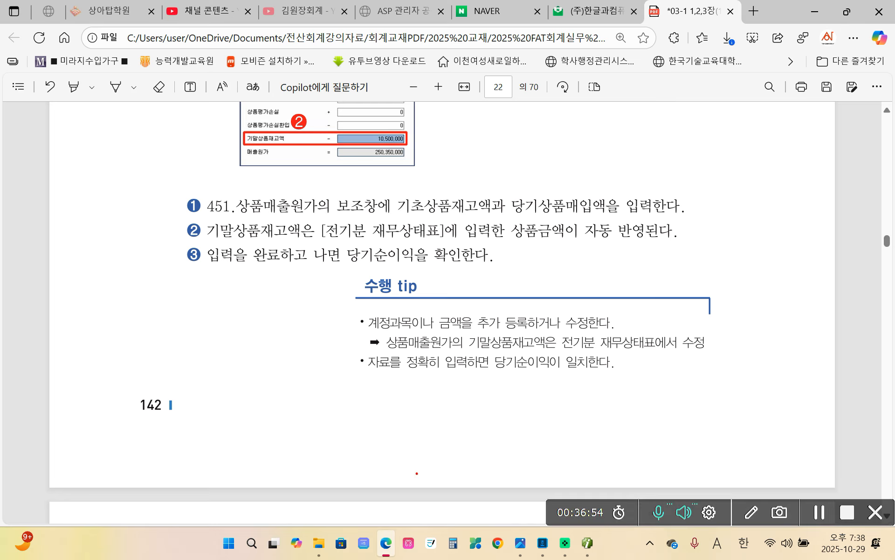
mouse_move(151, 184)
left_mouse_down()
mouse_move(131, 263)
mouse_move(660, 404)
left_mouse_up()
left_click_drag(606, 158, 107, 204)
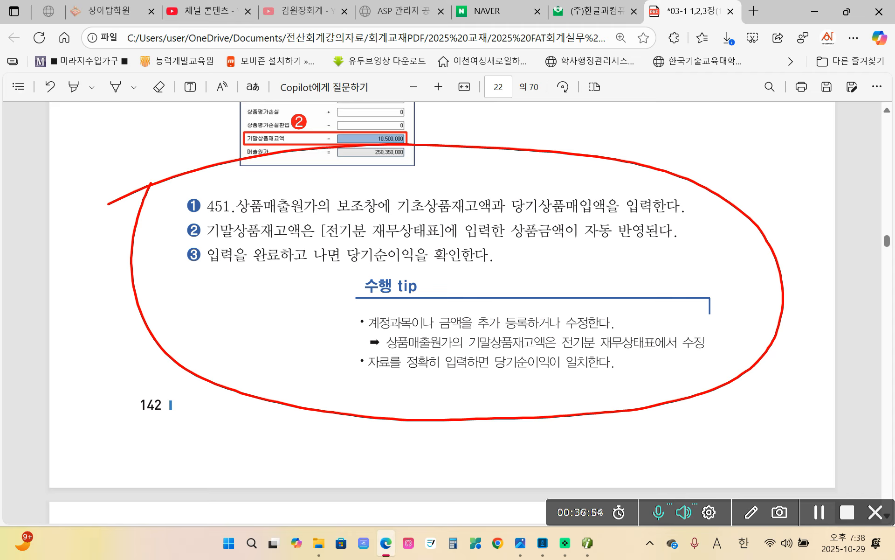
Review the page 142 notes and 수행 tip, marking the 상품금액 auto-reflection, 당기순이익 check and 기말상품재고액 correction lines in red pen.
left_click_drag(503, 245, 683, 237)
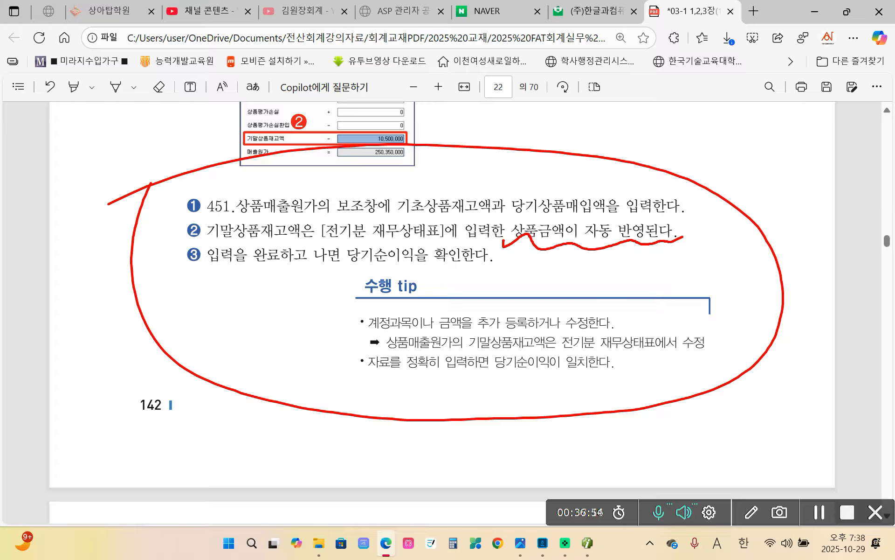
left_click_drag(330, 267, 445, 275)
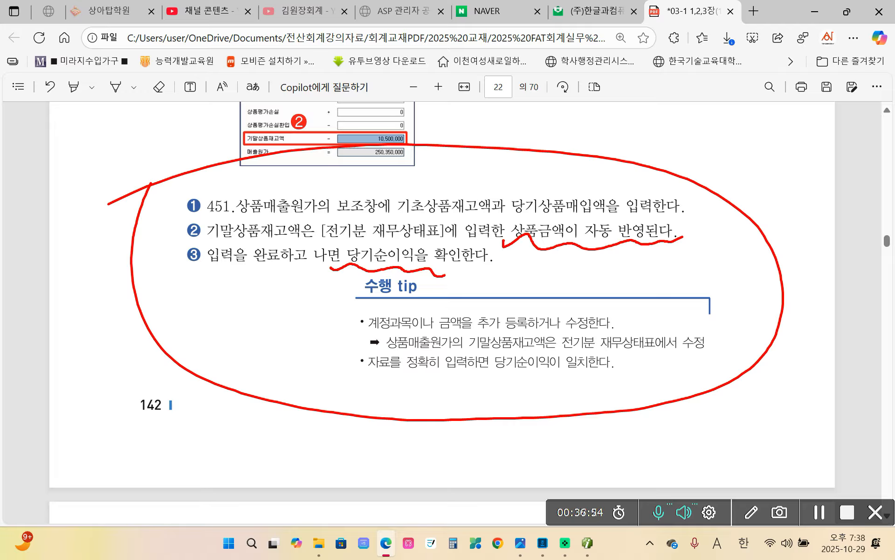
left_click_drag(370, 325, 616, 329)
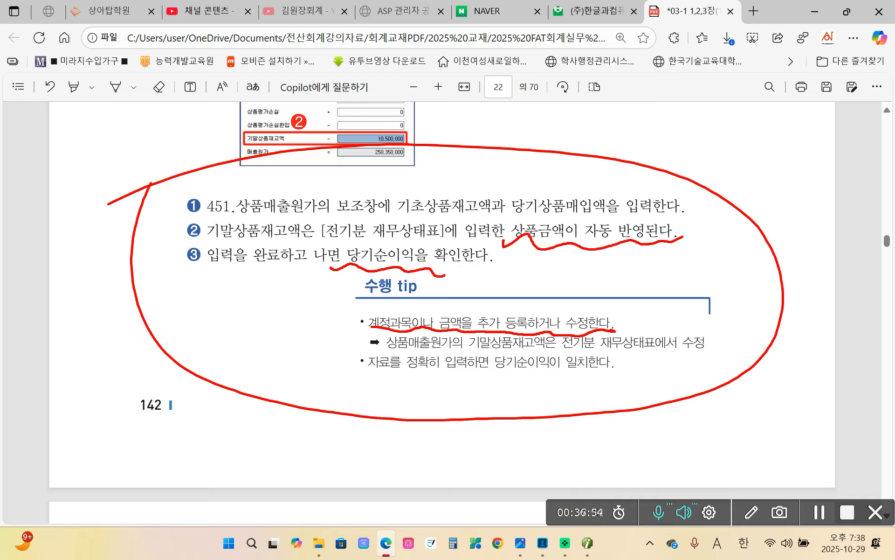
left_click_drag(409, 351, 557, 351)
mouse_move(485, 357)
left_mouse_down()
mouse_move(489, 331)
mouse_move(558, 340)
mouse_move(483, 355)
mouse_move(723, 356)
mouse_move(607, 326)
mouse_move(562, 359)
left_mouse_up()
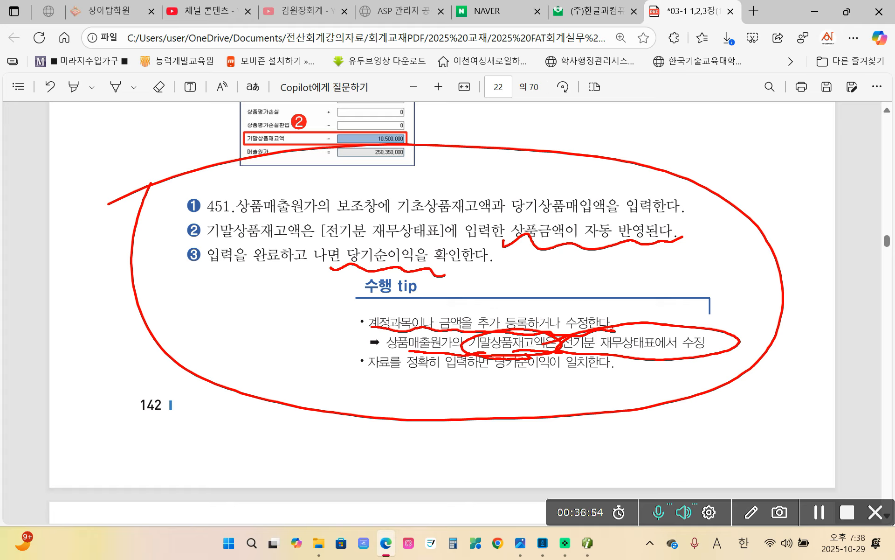
mouse_move(380, 379)
left_mouse_down()
mouse_move(510, 394)
mouse_move(494, 384)
mouse_move(618, 380)
left_mouse_up()
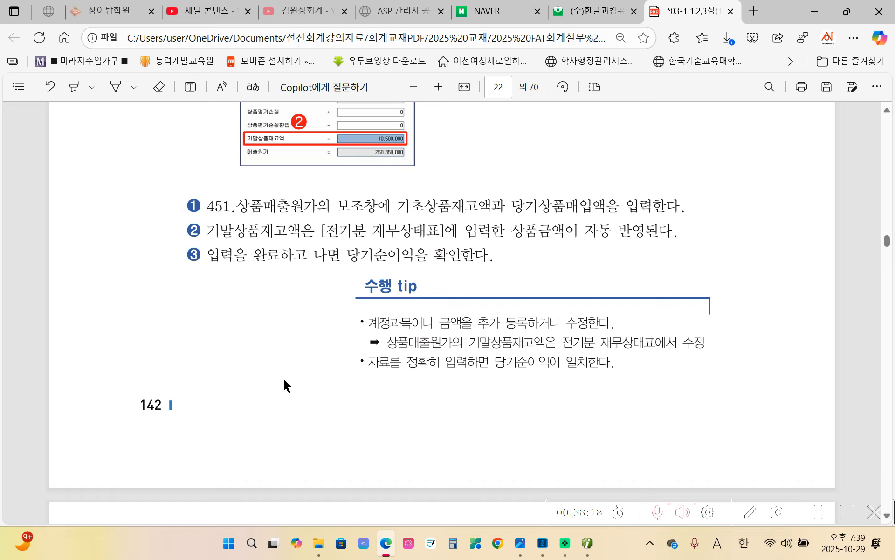
Highlight the section 04 heading 전기분 원가명세서 in yellow on the next textbook page.
scroll(283, 380, "down", 5)
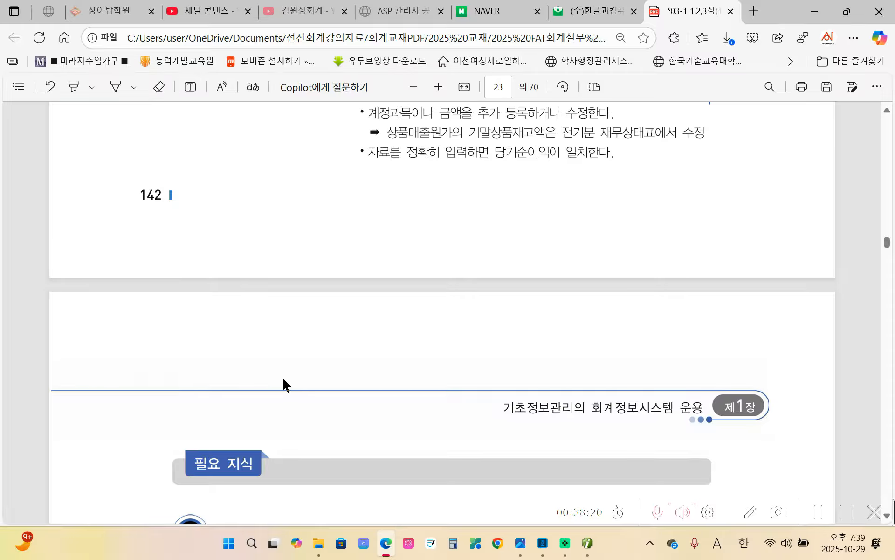
scroll(283, 380, "down", 5)
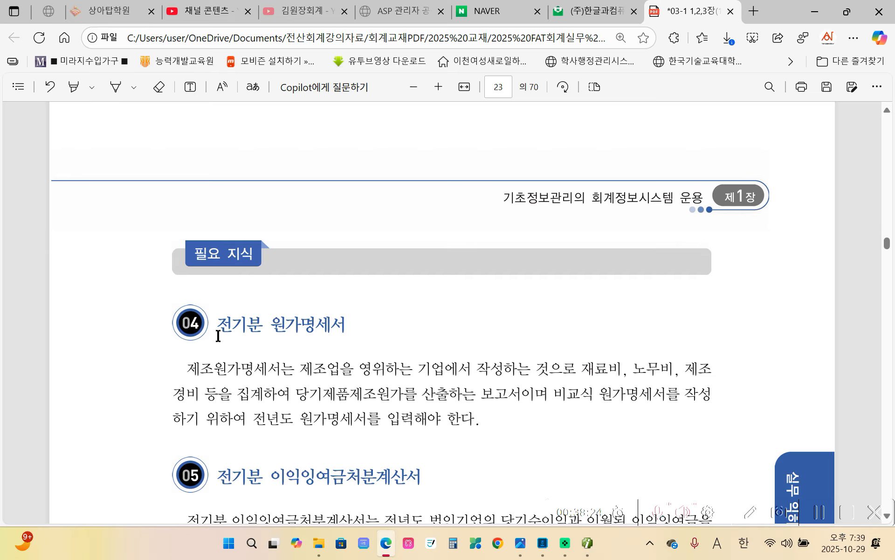
left_click_drag(217, 328, 346, 326)
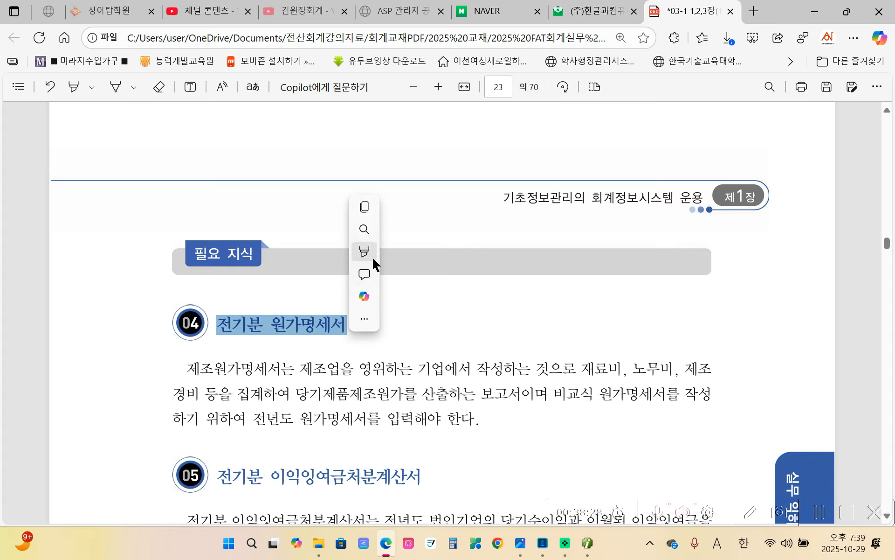
mouse_move(373, 264)
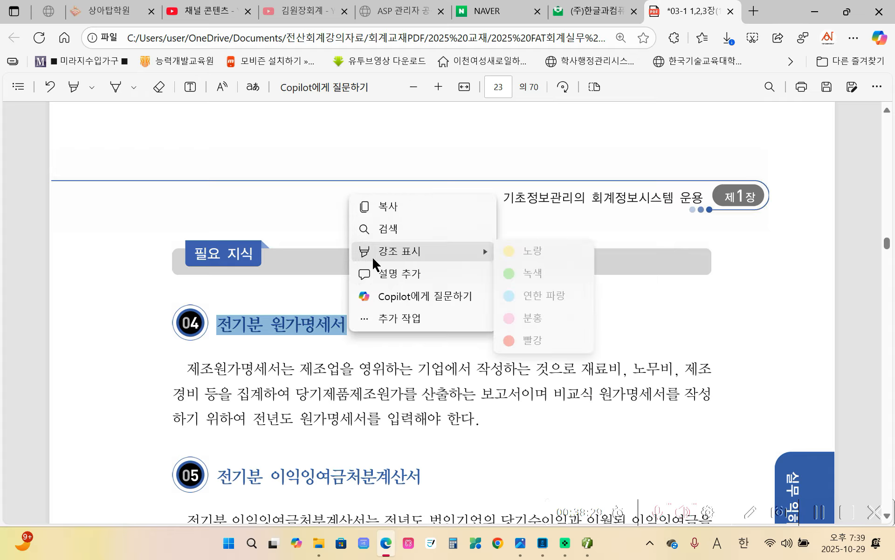
left_click(554, 264)
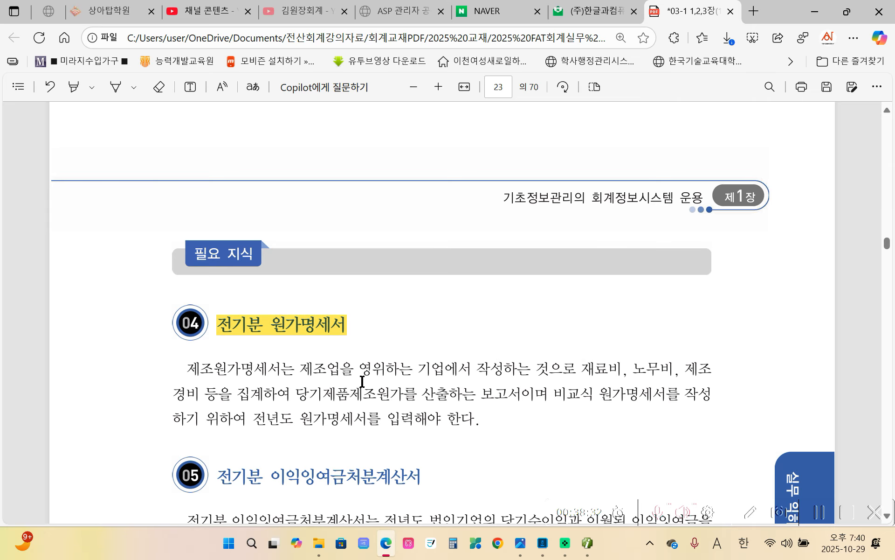
Highlight the word 제조업 in yellow in the 전기분 원가명세서 paragraph and mark its cost items 재료비, 노무비 and 제조경비.
scroll(363, 377, "down", 1)
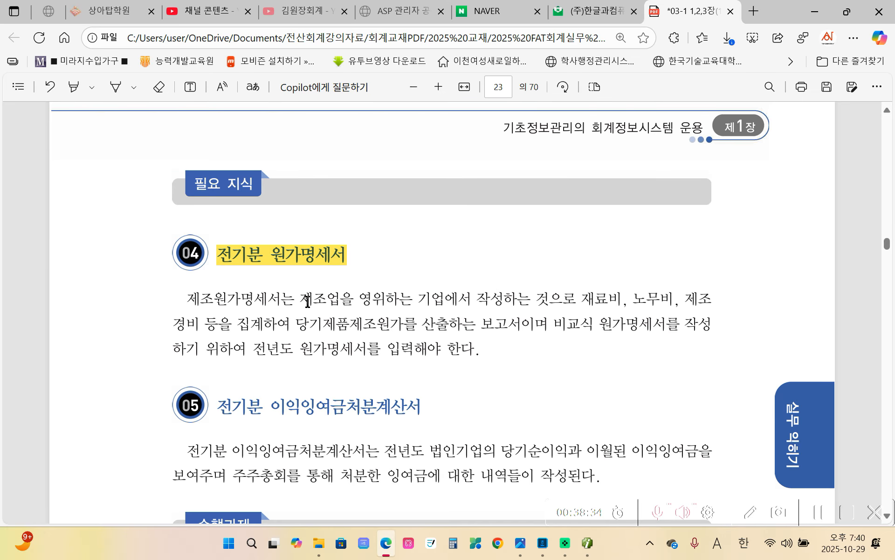
left_click_drag(302, 296, 338, 296)
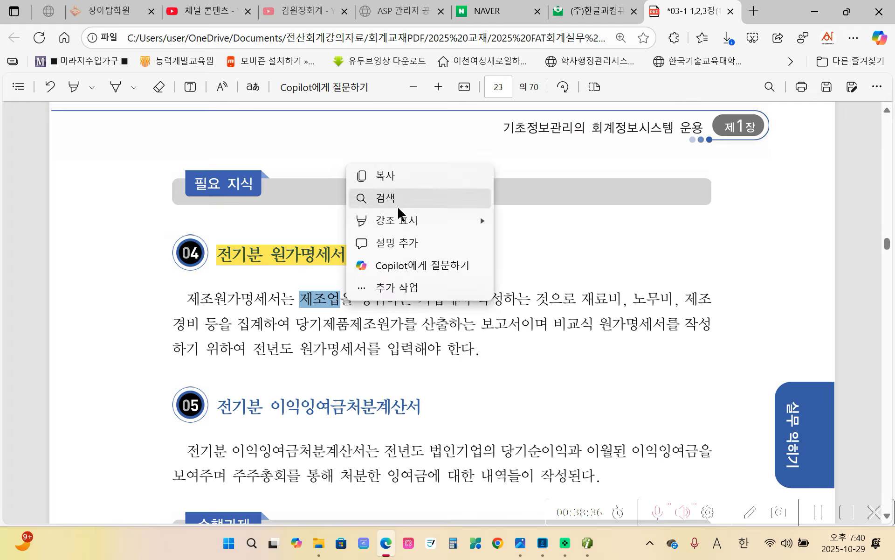
mouse_move(399, 220)
left_click(528, 222)
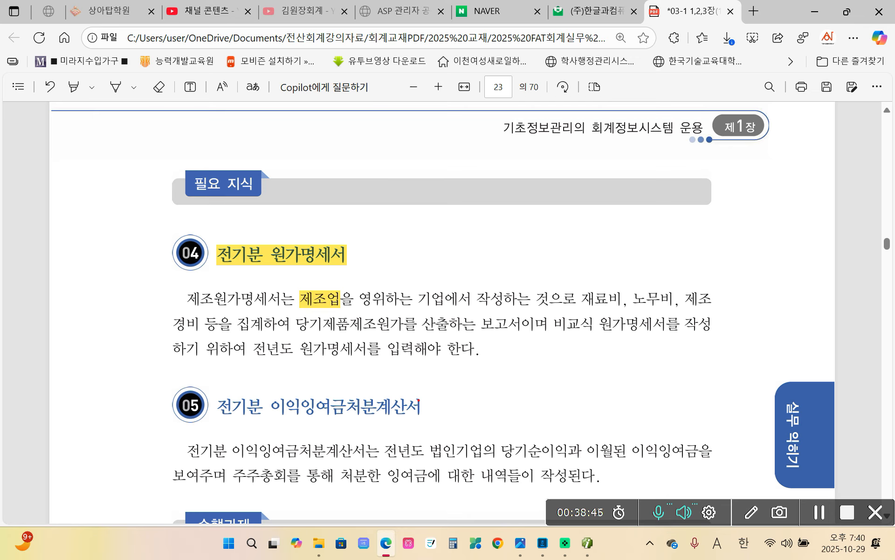
mouse_move(572, 287)
left_mouse_down()
mouse_move(619, 311)
mouse_move(572, 283)
mouse_move(560, 303)
left_mouse_up()
mouse_move(626, 303)
left_mouse_down()
mouse_move(672, 307)
mouse_move(664, 315)
mouse_move(681, 295)
mouse_move(730, 294)
mouse_move(711, 319)
left_mouse_up()
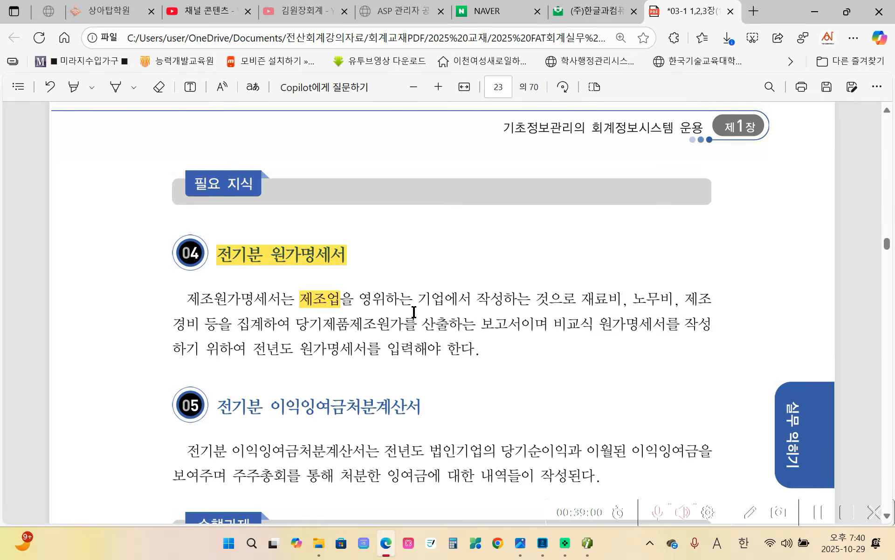
Find the 전기분 이익잉여금처분계산서 exercise for (주)삼일패션 and draw a circle and an X in red pen below its table.
scroll(356, 364, "down", 3)
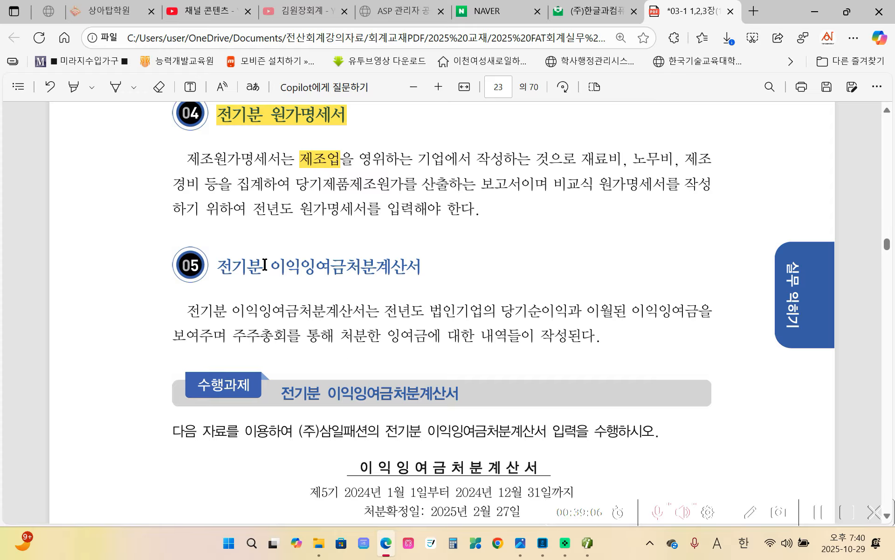
scroll(245, 297, "down", 2)
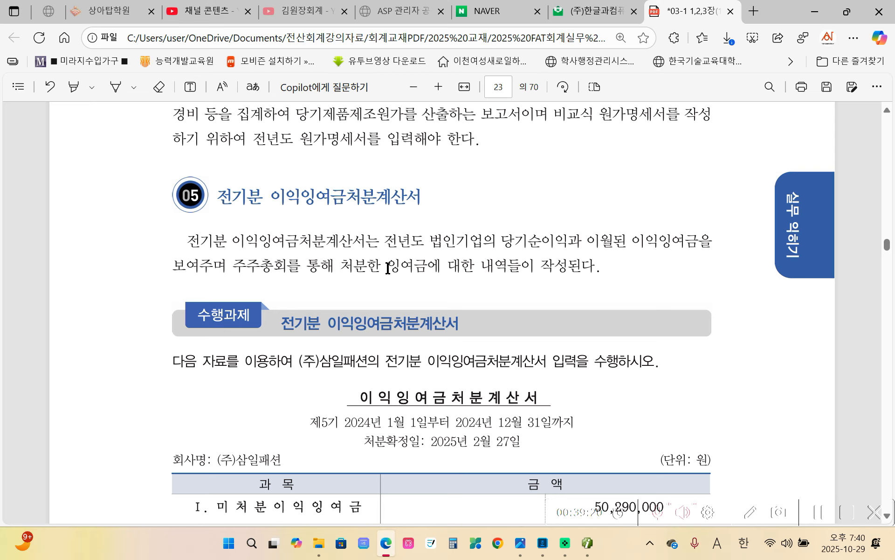
scroll(390, 266, "down", 5)
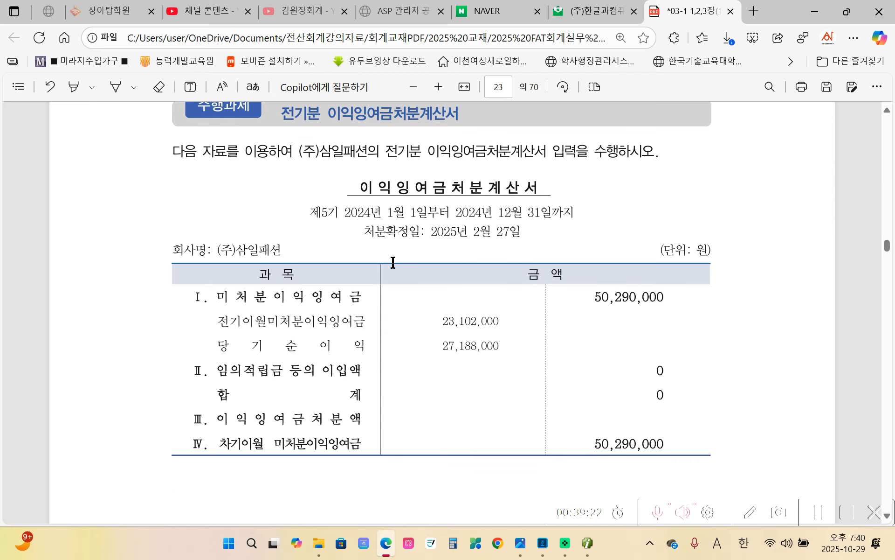
key("ctrl+2")
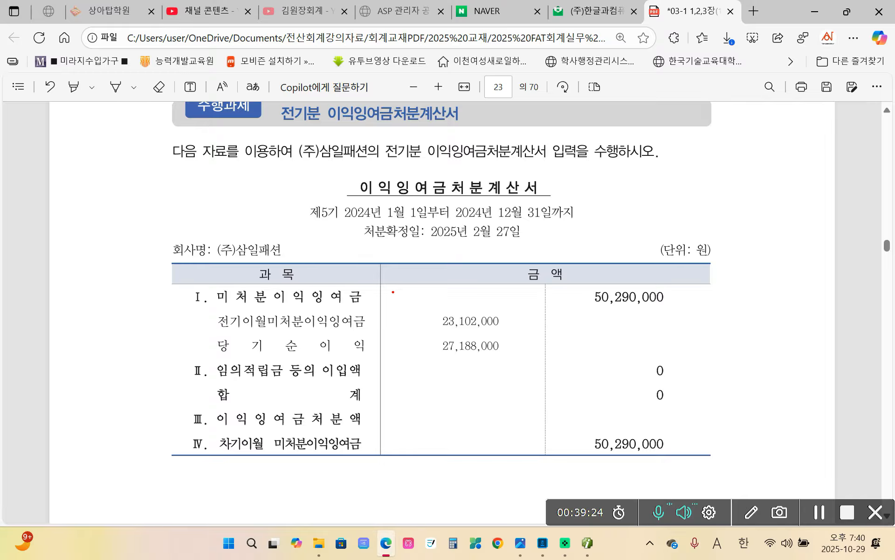
mouse_move(305, 498)
left_mouse_down()
mouse_move(461, 520)
mouse_move(450, 465)
mouse_move(304, 496)
left_mouse_up()
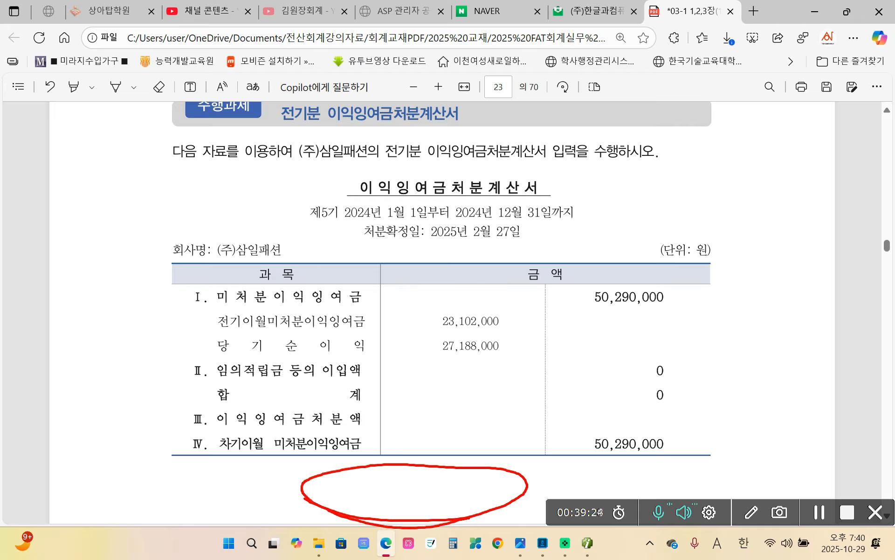
left_click_drag(198, 467, 199, 517)
mouse_move(402, 464)
left_mouse_down()
mouse_move(358, 518)
mouse_move(412, 530)
left_mouse_up()
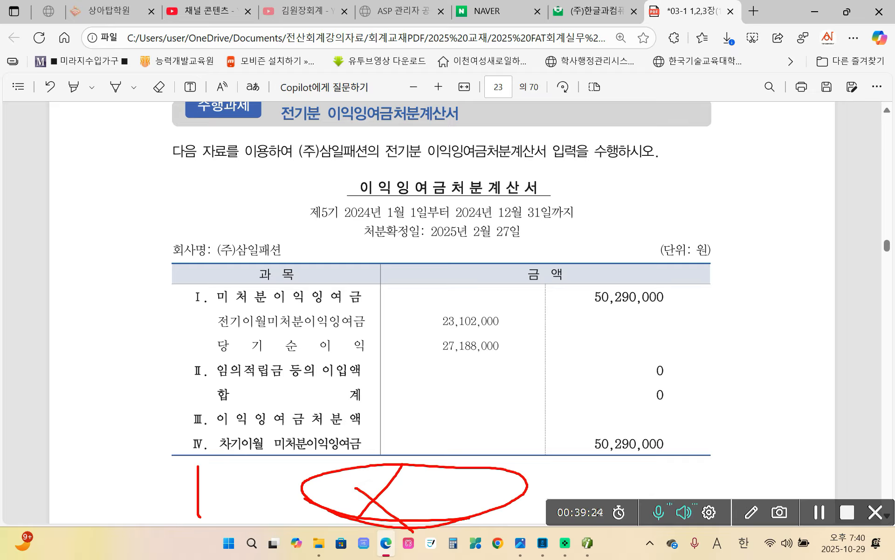
Examine the exercise table, marking the 당기순이익, 전기이월미처분이익잉여금 and 미처분이익잉여금 entries with red pen.
mouse_move(431, 344)
left_mouse_down()
mouse_move(512, 363)
mouse_move(518, 340)
mouse_move(439, 335)
mouse_move(425, 358)
left_mouse_up()
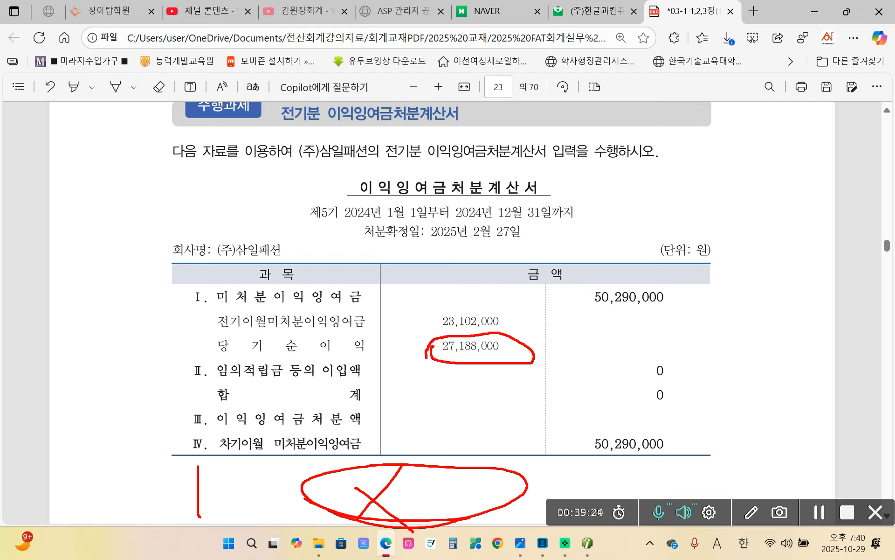
left_click_drag(220, 328, 367, 335)
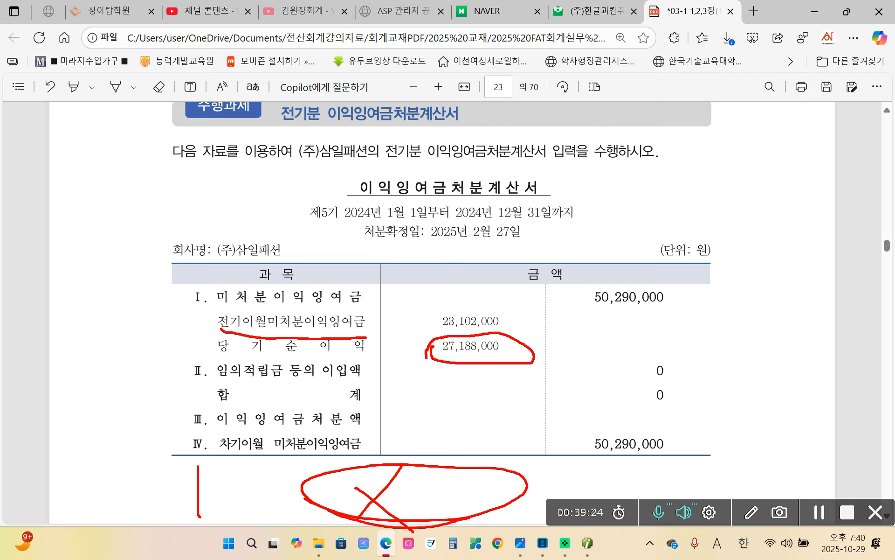
mouse_move(436, 326)
left_mouse_down()
mouse_move(512, 322)
mouse_move(439, 320)
left_mouse_up()
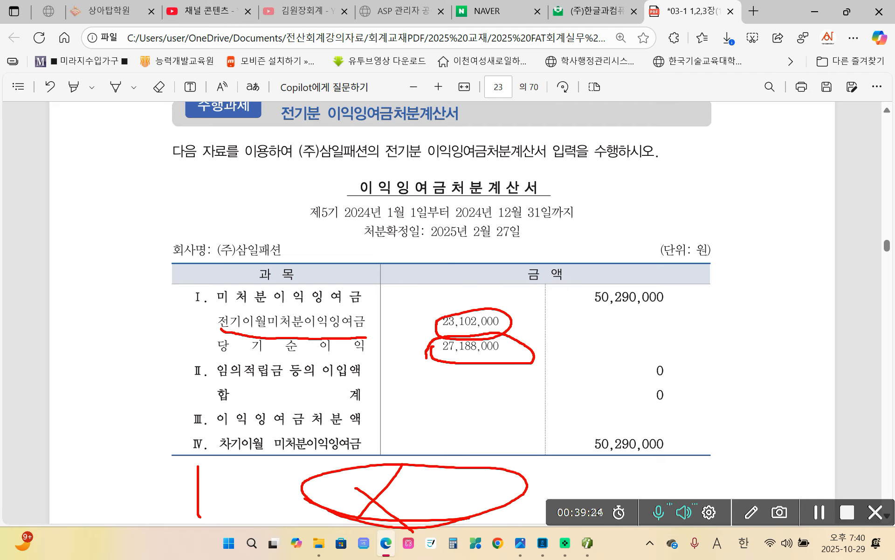
mouse_move(519, 320)
left_mouse_down()
mouse_move(543, 358)
mouse_move(524, 359)
left_mouse_up()
mouse_move(218, 312)
left_mouse_down()
mouse_move(388, 305)
mouse_move(257, 280)
mouse_move(252, 313)
left_mouse_up()
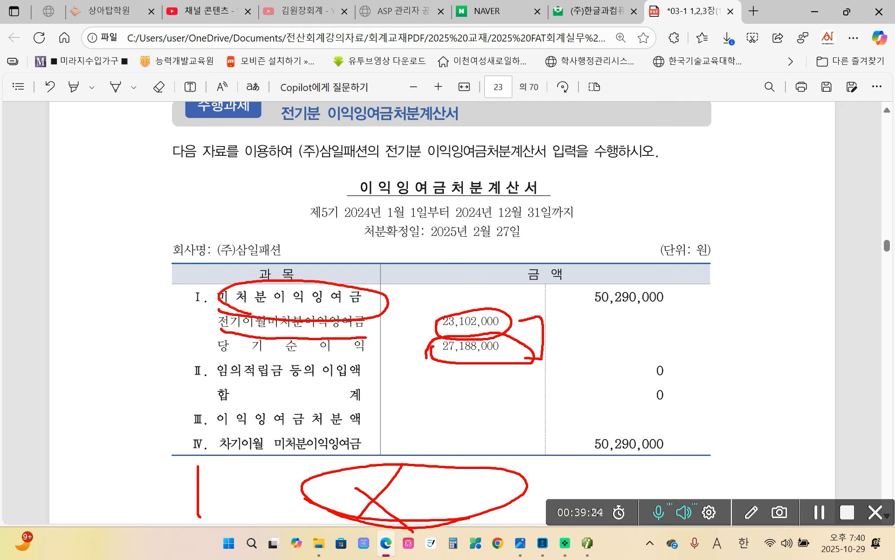
mouse_move(597, 314)
left_mouse_down()
mouse_move(677, 318)
mouse_move(586, 297)
mouse_move(601, 315)
left_mouse_up()
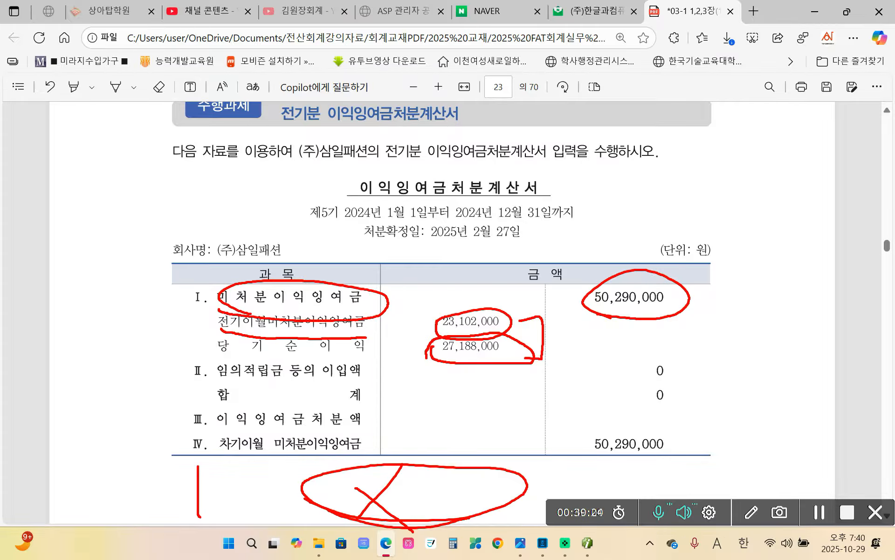
mouse_move(705, 308)
left_mouse_down()
mouse_move(739, 316)
mouse_move(757, 271)
mouse_move(703, 309)
left_mouse_up()
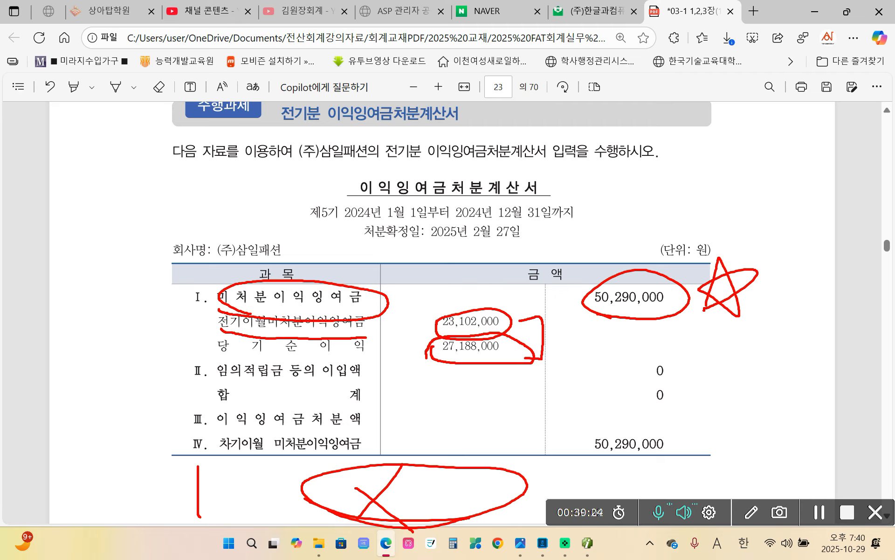
left_click_drag(365, 294, 383, 282)
left_click_drag(210, 307, 401, 313)
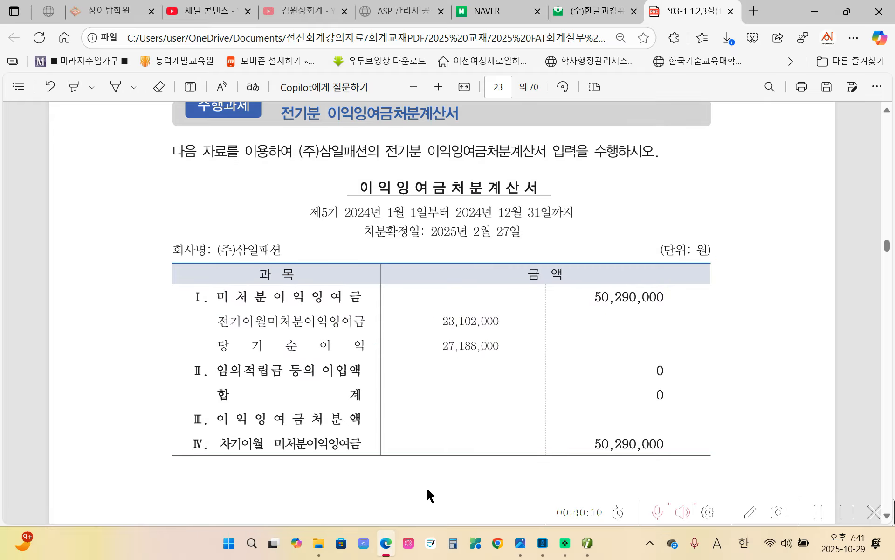
Switch to Smart A, open the 전기분 이익잉여금처분계산서 and select the 당기순이익 amount to check it.
left_click(587, 543)
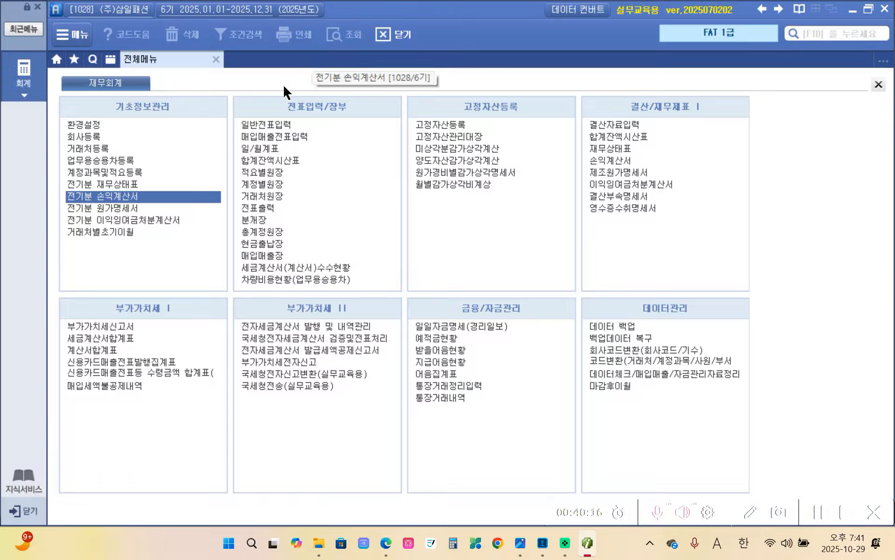
left_click(168, 220)
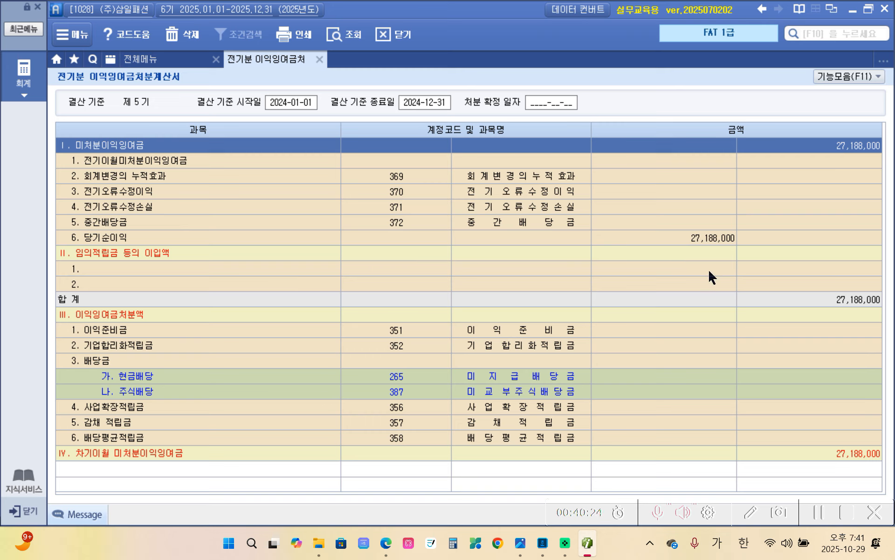
left_click(718, 238)
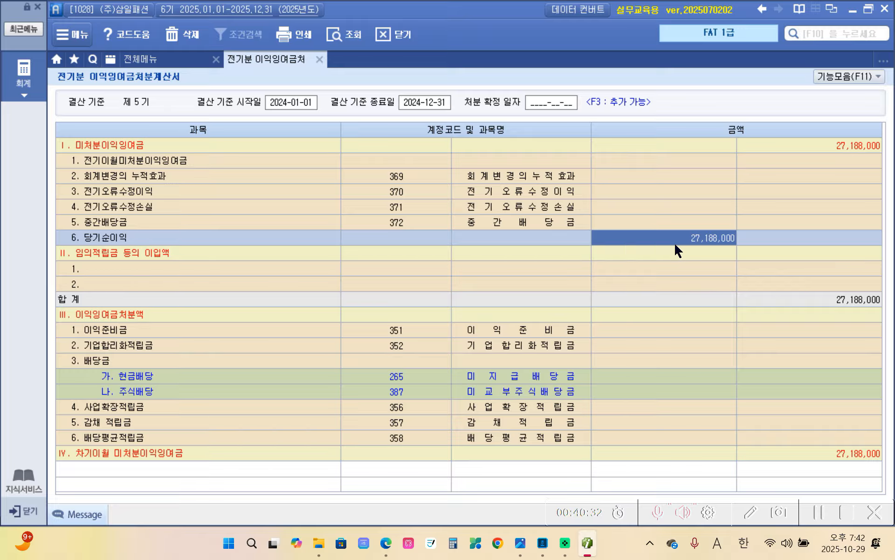
Enter 23,102,000 as the 전기이월미처분이익잉여금 amount and circle the entry in red pen.
left_click(638, 162)
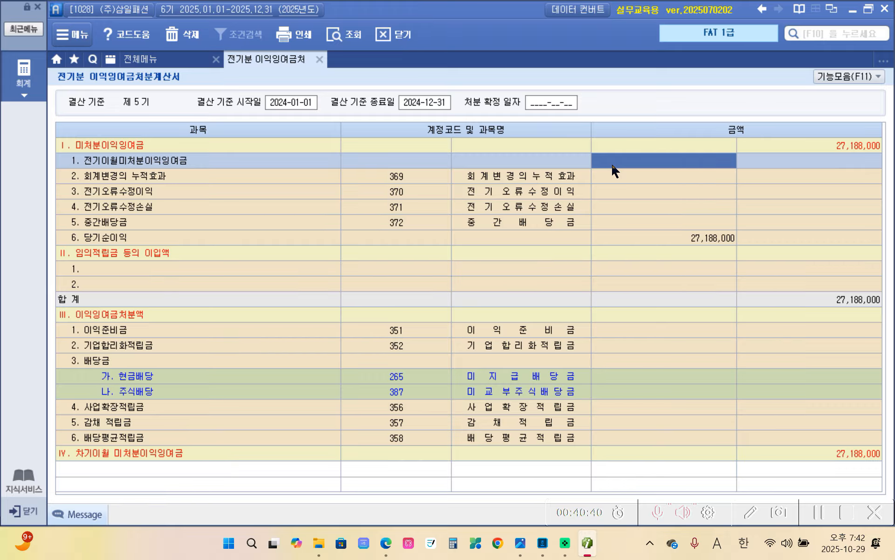
left_click(656, 163)
type("23")
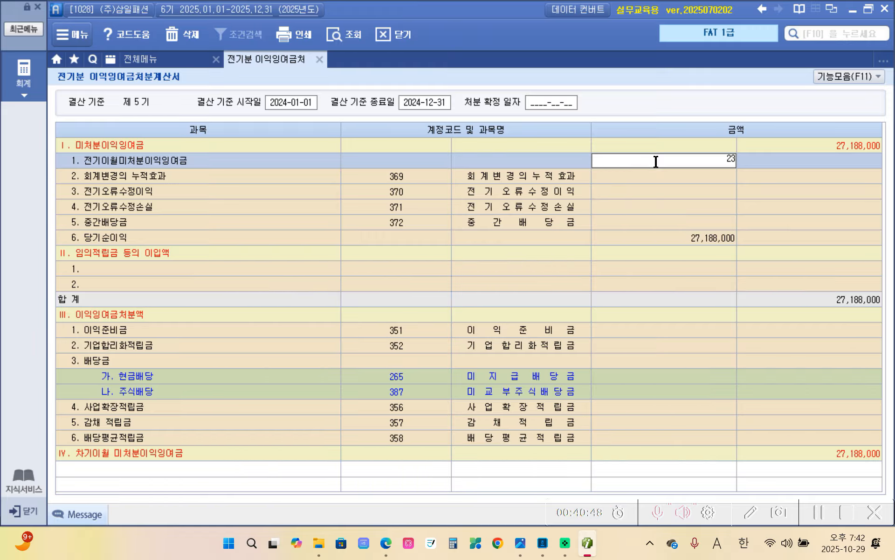
type(",102,000")
key("Return")
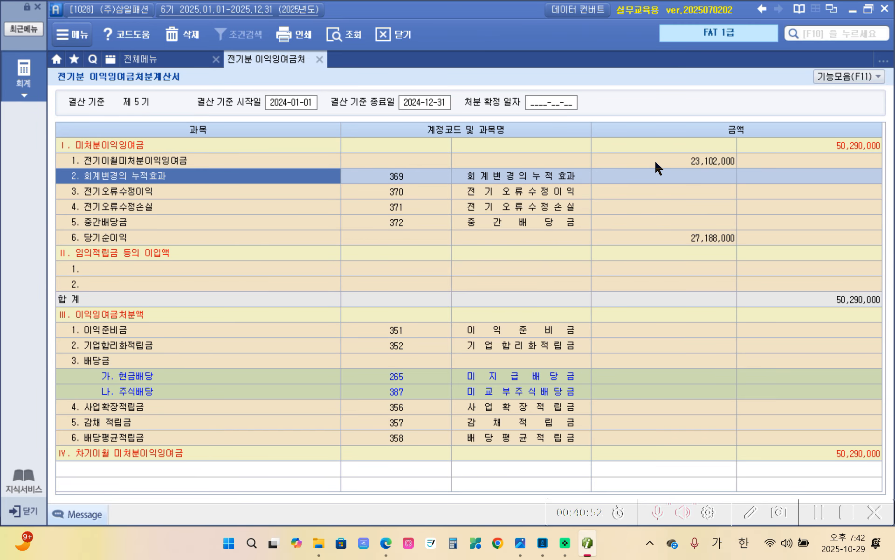
left_click(696, 160)
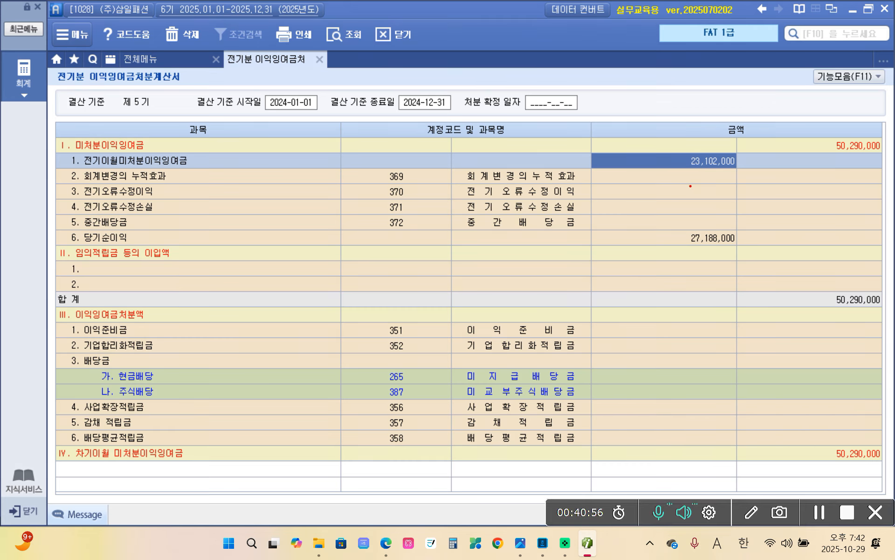
mouse_move(683, 154)
left_mouse_down()
mouse_move(753, 165)
mouse_move(664, 165)
left_mouse_up()
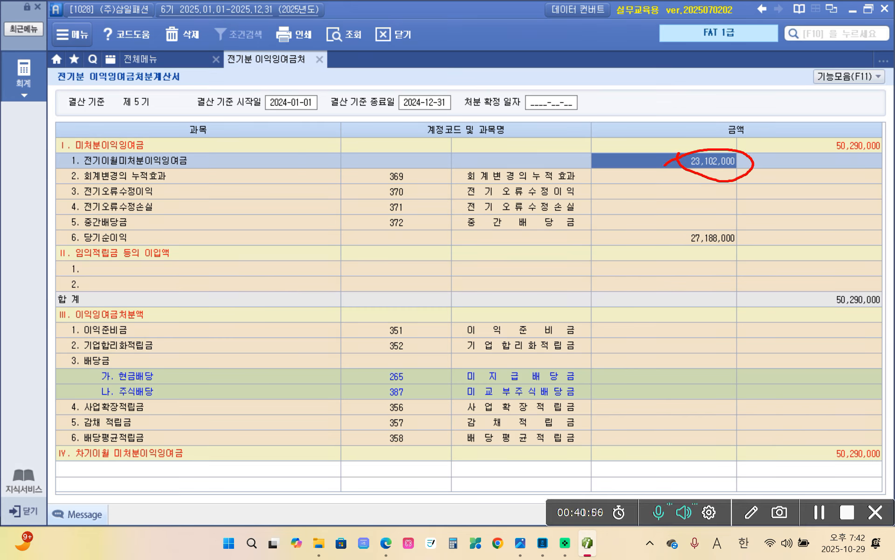
Circle the 당기순이익 amount in red pen, link it to the 전기이월미처분이익잉여금 amount, and mark the 미처분이익잉여금 heading, its total and the 처분 확정 일자.
mouse_move(688, 222)
left_mouse_down()
mouse_move(679, 244)
mouse_move(748, 218)
mouse_move(685, 231)
left_mouse_up()
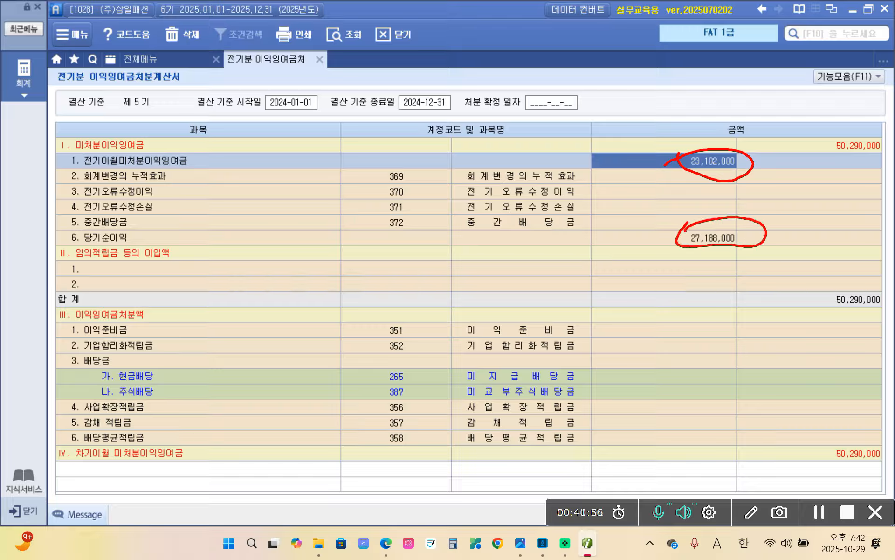
mouse_move(677, 161)
left_mouse_down()
mouse_move(635, 172)
mouse_move(655, 235)
mouse_move(682, 239)
mouse_move(689, 228)
left_mouse_up()
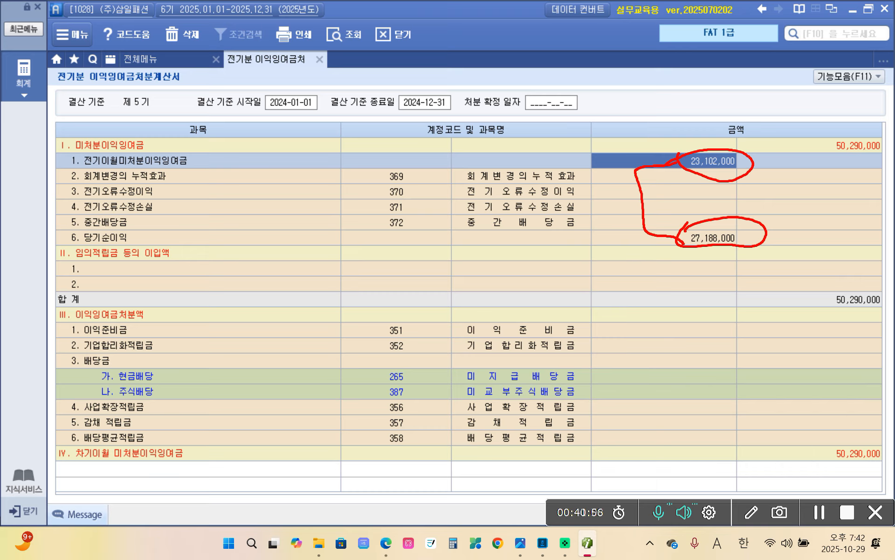
mouse_move(54, 132)
left_mouse_down()
mouse_move(99, 151)
mouse_move(179, 137)
mouse_move(43, 133)
left_mouse_up()
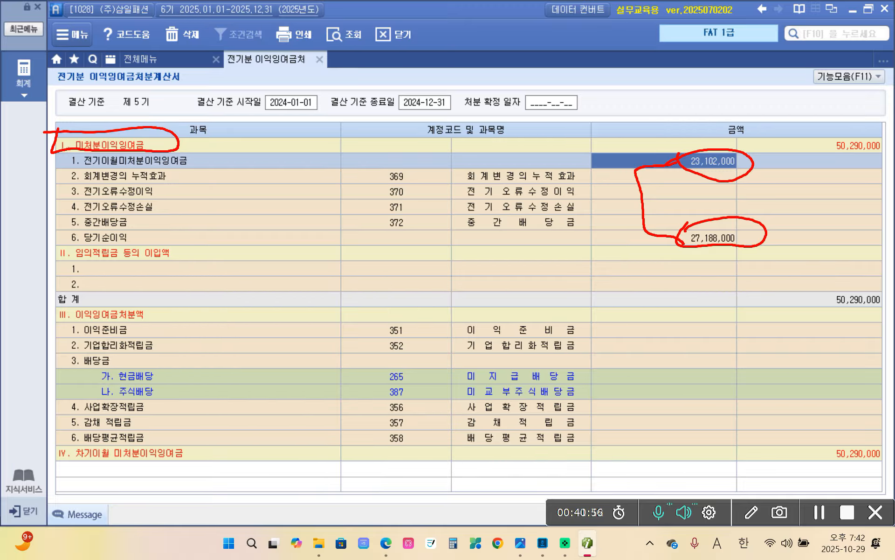
mouse_move(802, 115)
left_mouse_down()
mouse_move(812, 144)
mouse_move(834, 112)
left_mouse_up()
mouse_move(515, 80)
left_mouse_down()
mouse_move(504, 109)
mouse_move(551, 76)
mouse_move(520, 80)
left_mouse_up()
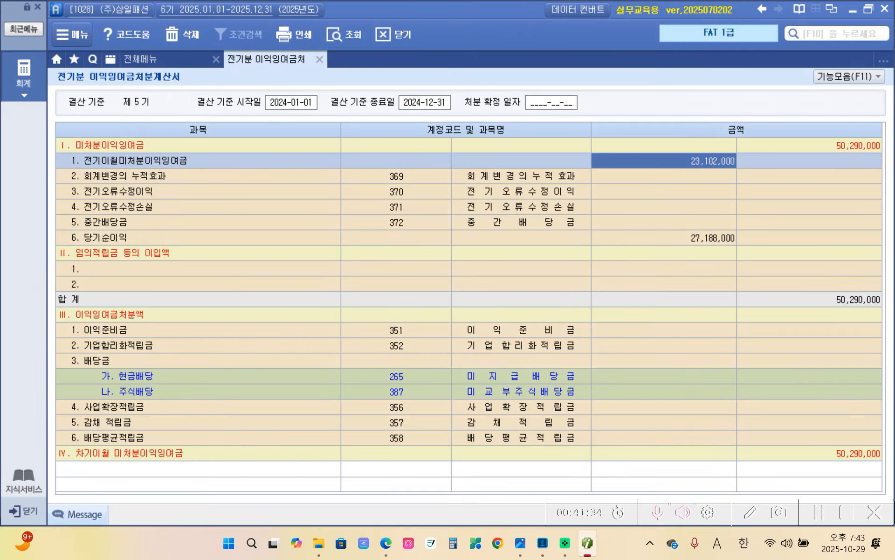
Set the 처분 확정 일자 of the 전기분 이익잉여금처분계산서 to 2025-02-27.
left_click(532, 102)
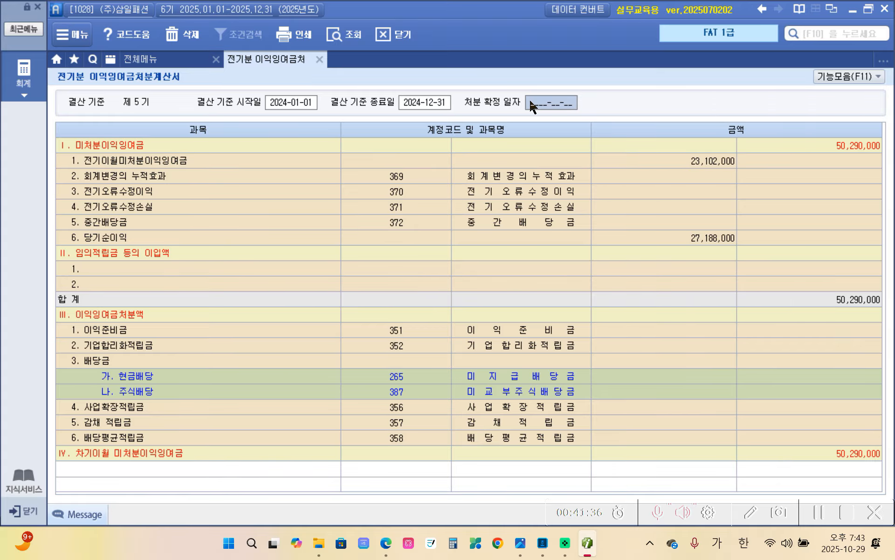
type("20")
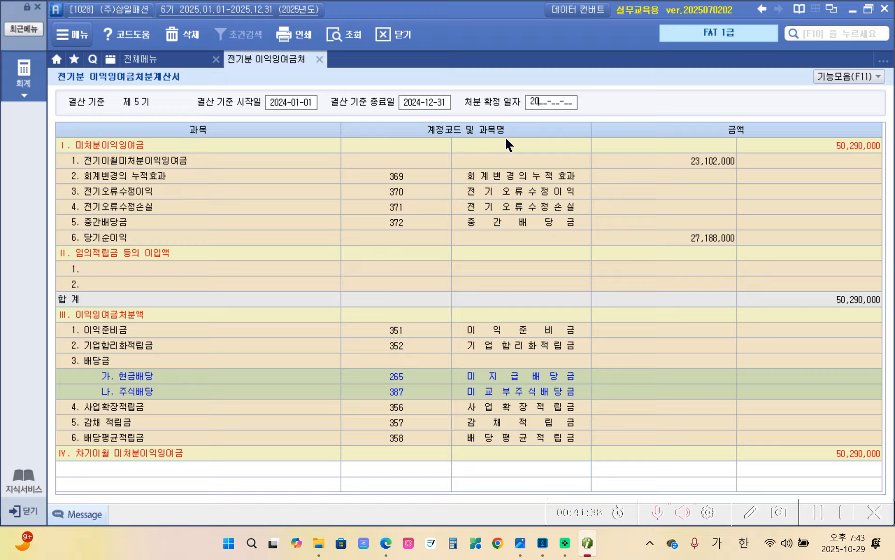
type("25-02-27")
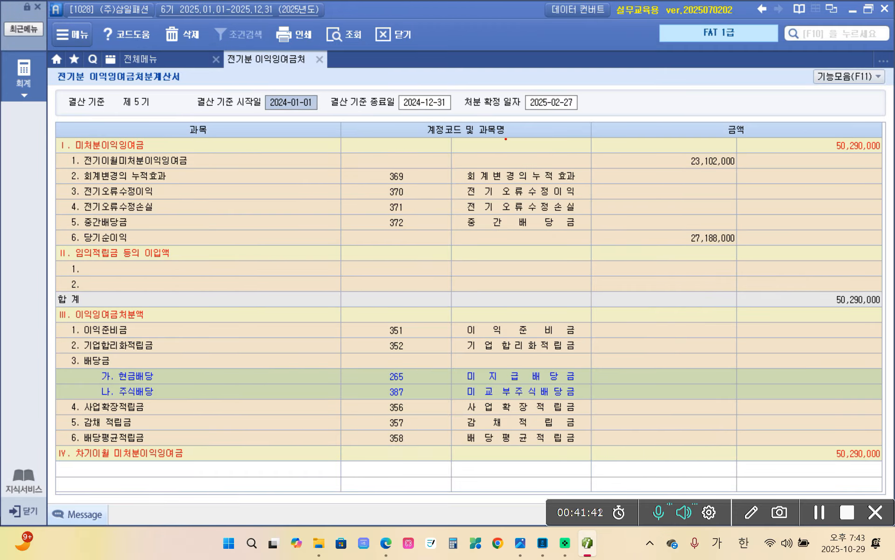
Circle the 처분 확정 일자 in red pen and handwrite 주주총회 beside it.
mouse_move(474, 76)
left_mouse_down()
mouse_move(500, 132)
mouse_move(541, 69)
mouse_move(483, 95)
left_mouse_up()
mouse_move(618, 77)
left_mouse_down()
mouse_move(623, 95)
mouse_move(651, 94)
mouse_move(662, 104)
left_mouse_up()
left_click_drag(638, 112, 639, 133)
mouse_move(653, 81)
left_mouse_down()
mouse_move(678, 77)
mouse_move(659, 108)
left_mouse_up()
left_click_drag(678, 93, 691, 105)
mouse_move(649, 121)
left_mouse_down()
mouse_move(700, 113)
mouse_move(678, 144)
left_mouse_up()
mouse_move(711, 70)
left_mouse_down()
mouse_move(735, 84)
mouse_move(714, 116)
mouse_move(761, 107)
left_mouse_up()
mouse_move(738, 103)
left_mouse_down()
mouse_move(742, 118)
mouse_move(767, 122)
mouse_move(752, 131)
left_mouse_up()
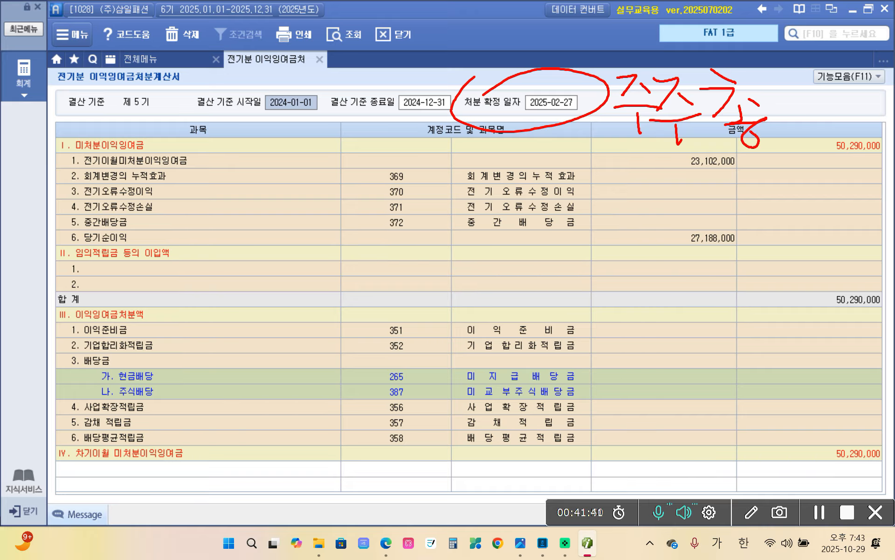
mouse_move(771, 77)
left_mouse_down()
mouse_move(796, 100)
mouse_move(790, 120)
left_mouse_up()
left_click_drag(777, 132, 800, 122)
left_click_drag(811, 81, 815, 148)
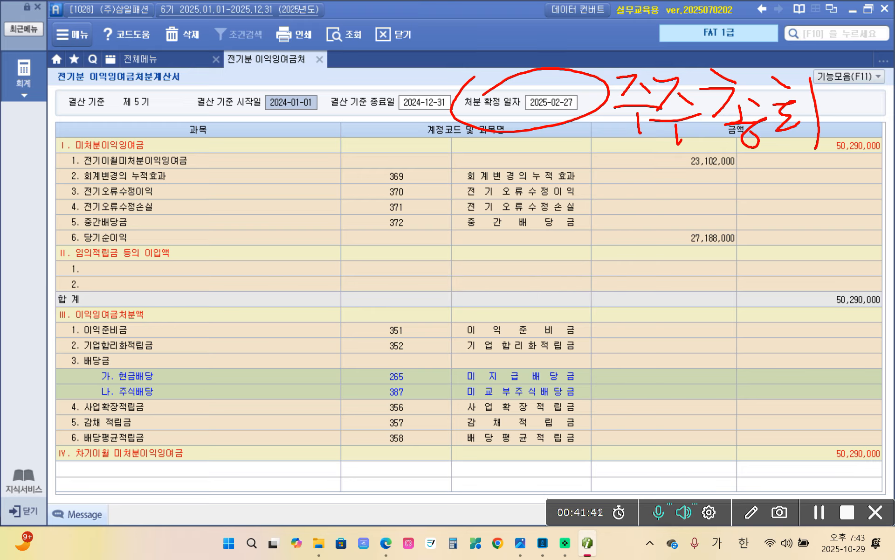
left_click_drag(784, 110, 792, 116)
Underline the handwritten 주주총회 and the 처분 확정 일자 in red pen, and clear all pen marks.
mouse_move(601, 156)
left_mouse_down()
mouse_move(837, 153)
mouse_move(623, 159)
mouse_move(846, 164)
mouse_move(797, 183)
left_mouse_up()
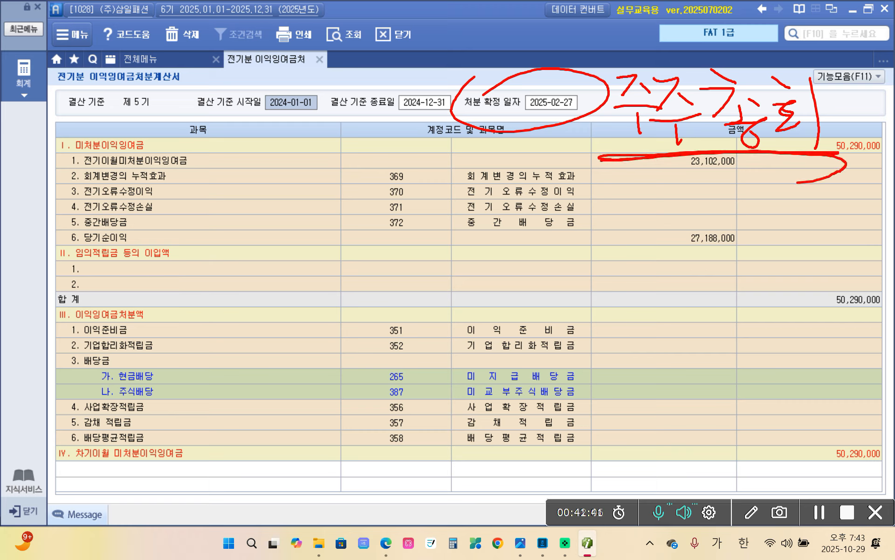
mouse_move(483, 124)
left_mouse_down()
mouse_move(592, 124)
mouse_move(488, 122)
left_mouse_up()
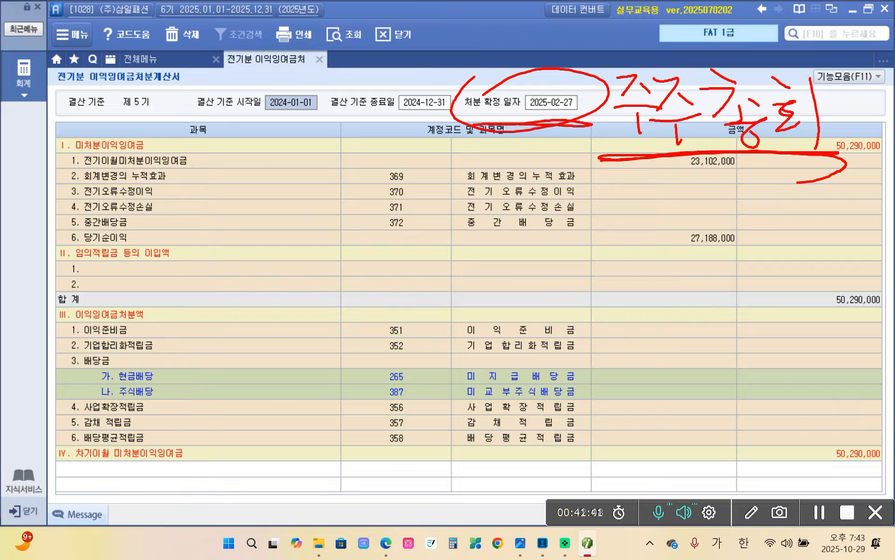
mouse_move(648, 161)
left_mouse_down()
mouse_move(579, 127)
mouse_move(572, 144)
mouse_move(587, 134)
left_mouse_up()
key("Escape")
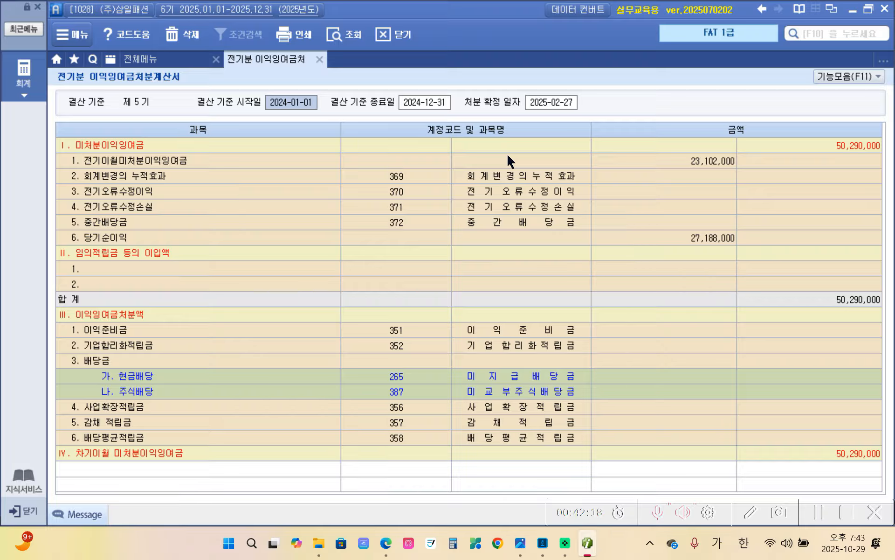
Outline the 이익잉여금처분액 section in red pen, mark 배당금 and the amount cells of its rows, and clear the marks.
key("ctrl+2")
left_click_drag(58, 315, 59, 466)
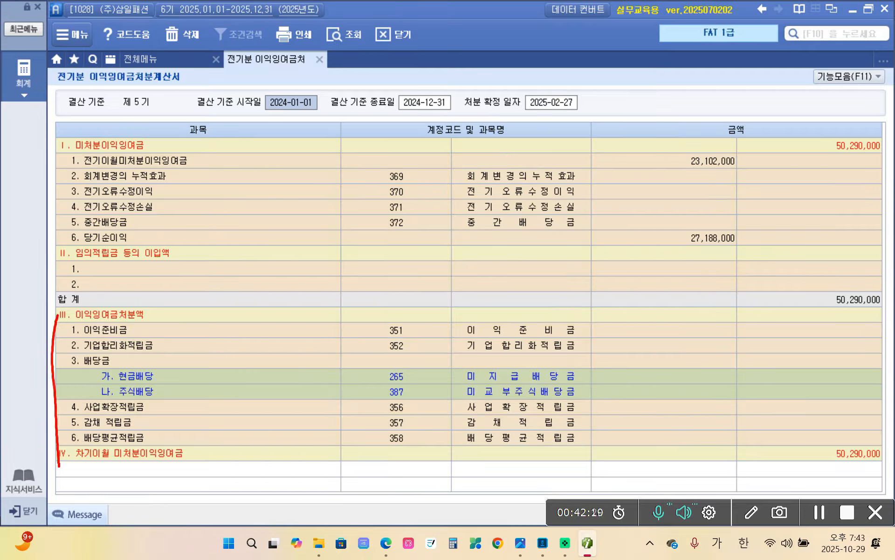
mouse_move(89, 330)
left_mouse_down()
mouse_move(700, 313)
mouse_move(741, 452)
mouse_move(64, 488)
left_mouse_up()
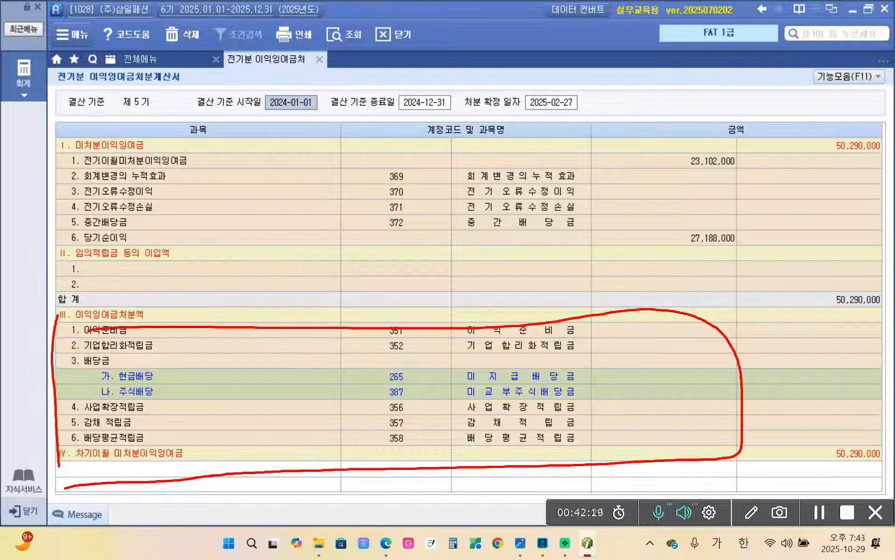
left_click_drag(107, 373, 112, 360)
mouse_move(651, 378)
left_mouse_down()
mouse_move(667, 380)
mouse_move(660, 415)
left_mouse_up()
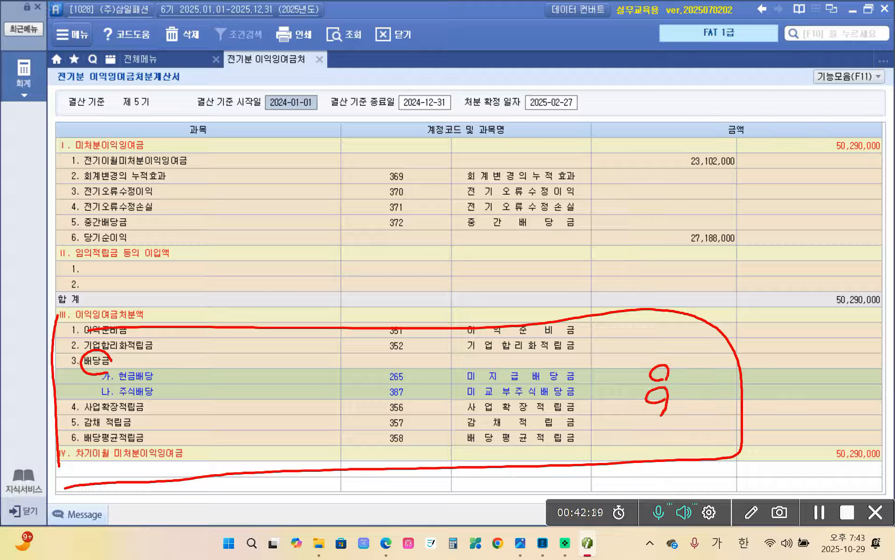
mouse_move(672, 333)
left_mouse_down()
mouse_move(654, 332)
mouse_move(657, 344)
left_mouse_up()
key("Escape")
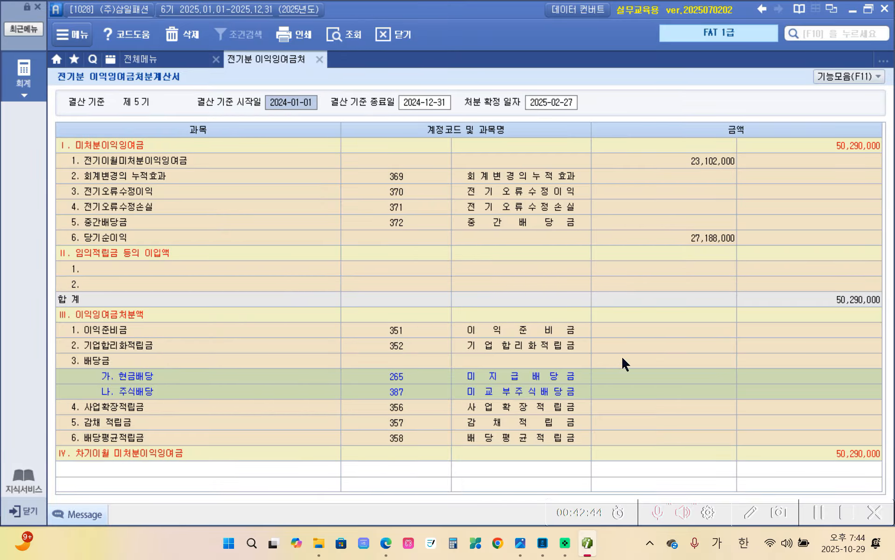
Switch to the textbook PDF in Edge, review the completed 전기분 이익잉여금처분계산서 and its 수행 tip, and annotate below the tip in red pen.
mouse_move(386, 542)
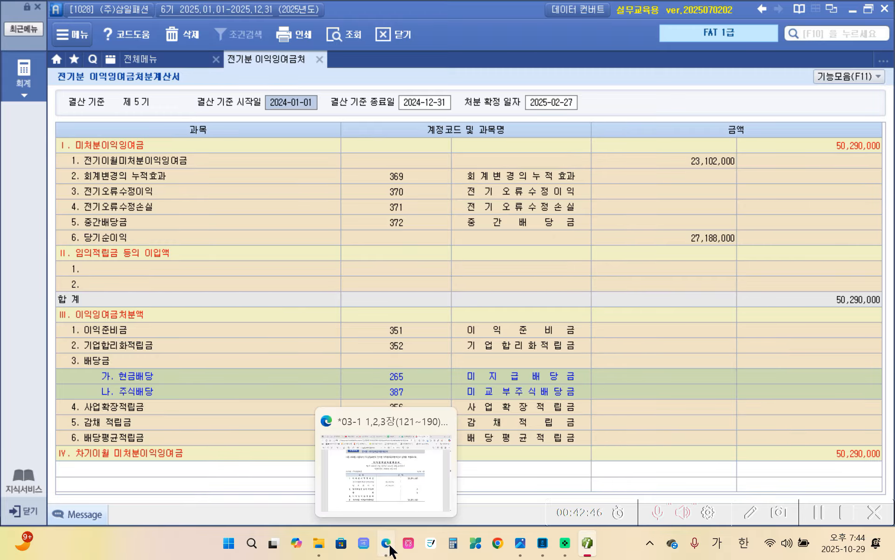
left_click(382, 503)
scroll(424, 219, "down", 10)
scroll(424, 219, "down", 10)
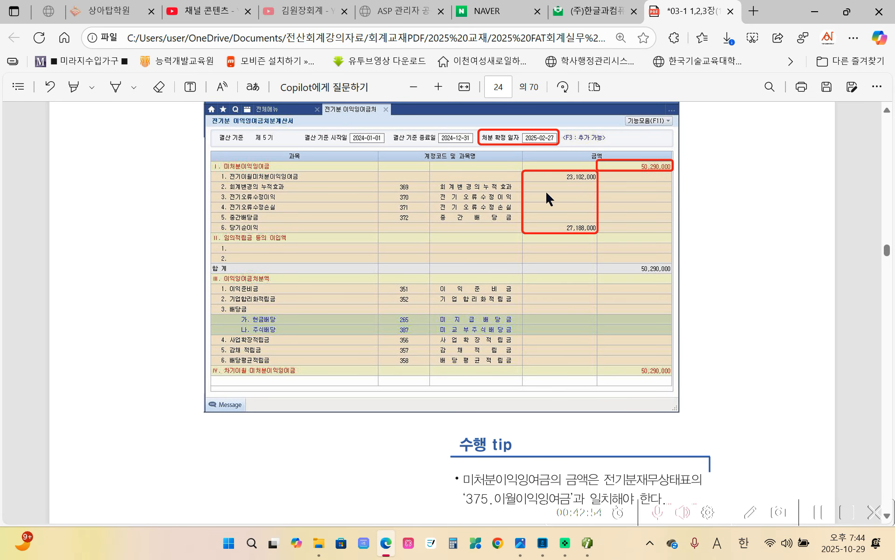
scroll(536, 293, "down", 3)
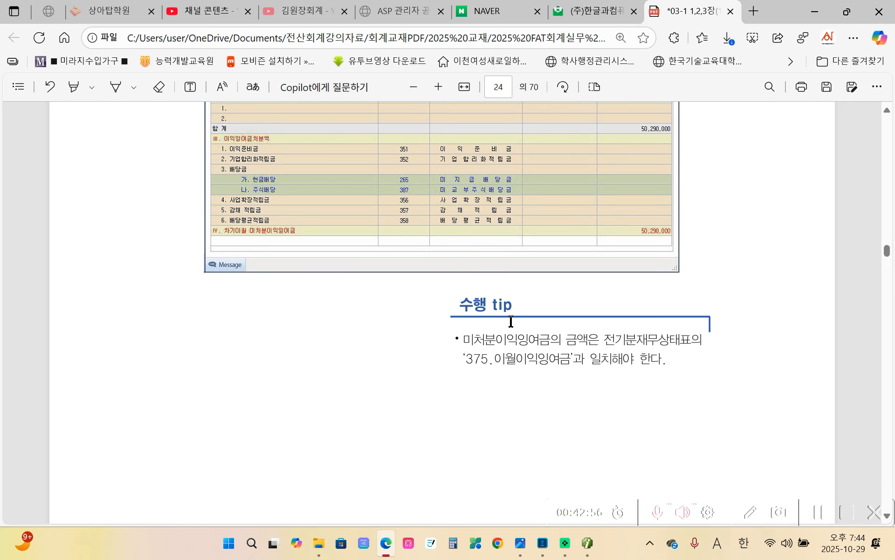
key("ctrl+2")
mouse_move(667, 388)
left_mouse_down()
mouse_move(490, 264)
mouse_move(605, 437)
left_mouse_up()
Find section 06 of the textbook and highlight its heading 거래처별 초기이월 in yellow.
scroll(512, 361, "down", 6)
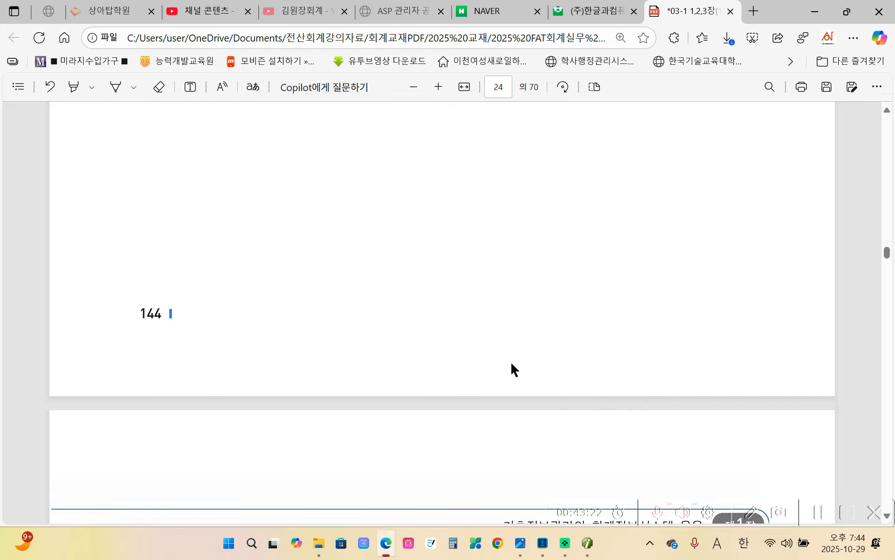
scroll(512, 368, "down", 5)
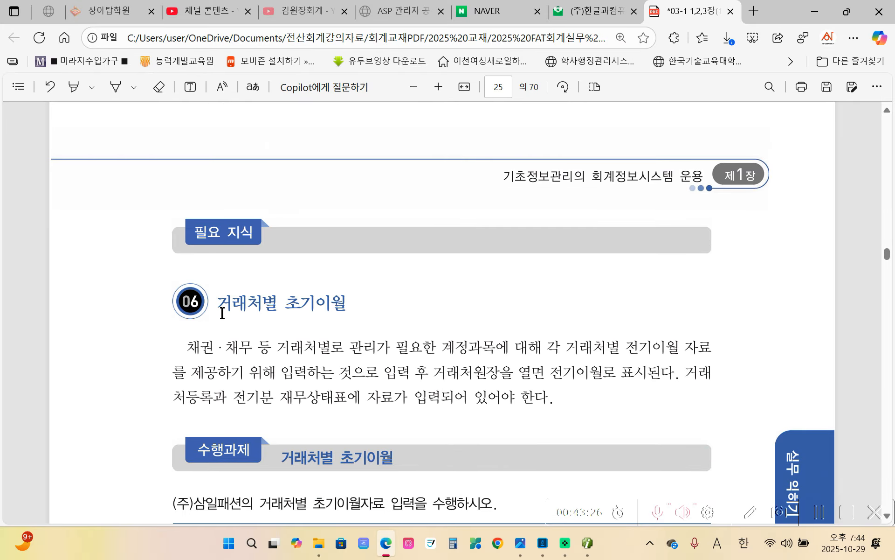
left_click_drag(219, 309, 344, 307)
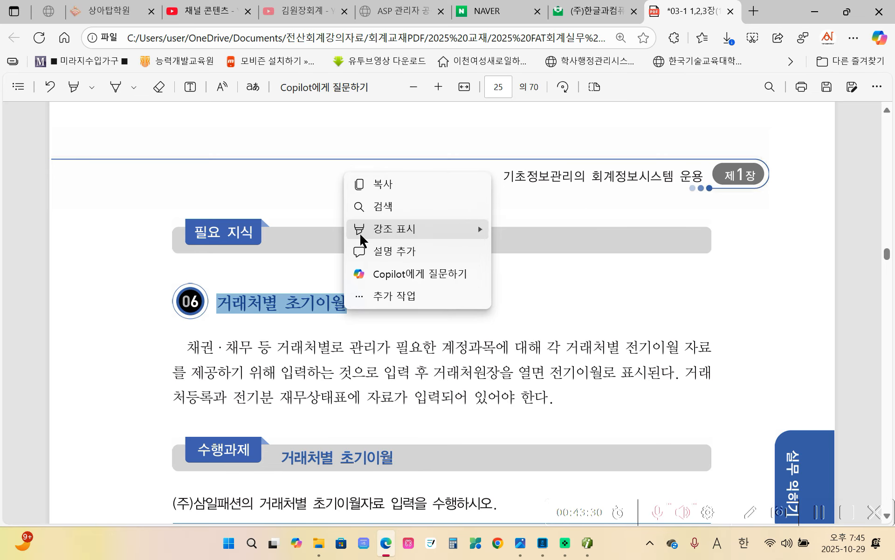
mouse_move(360, 231)
left_click(526, 230)
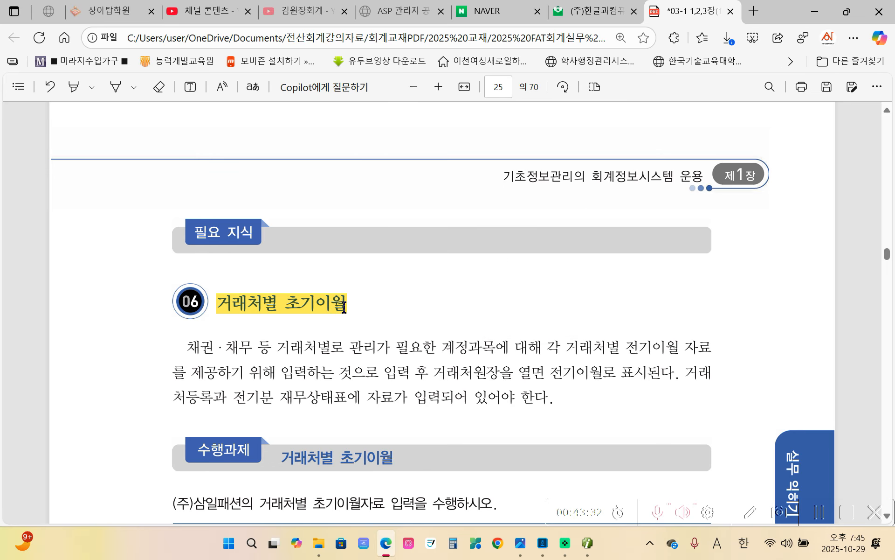